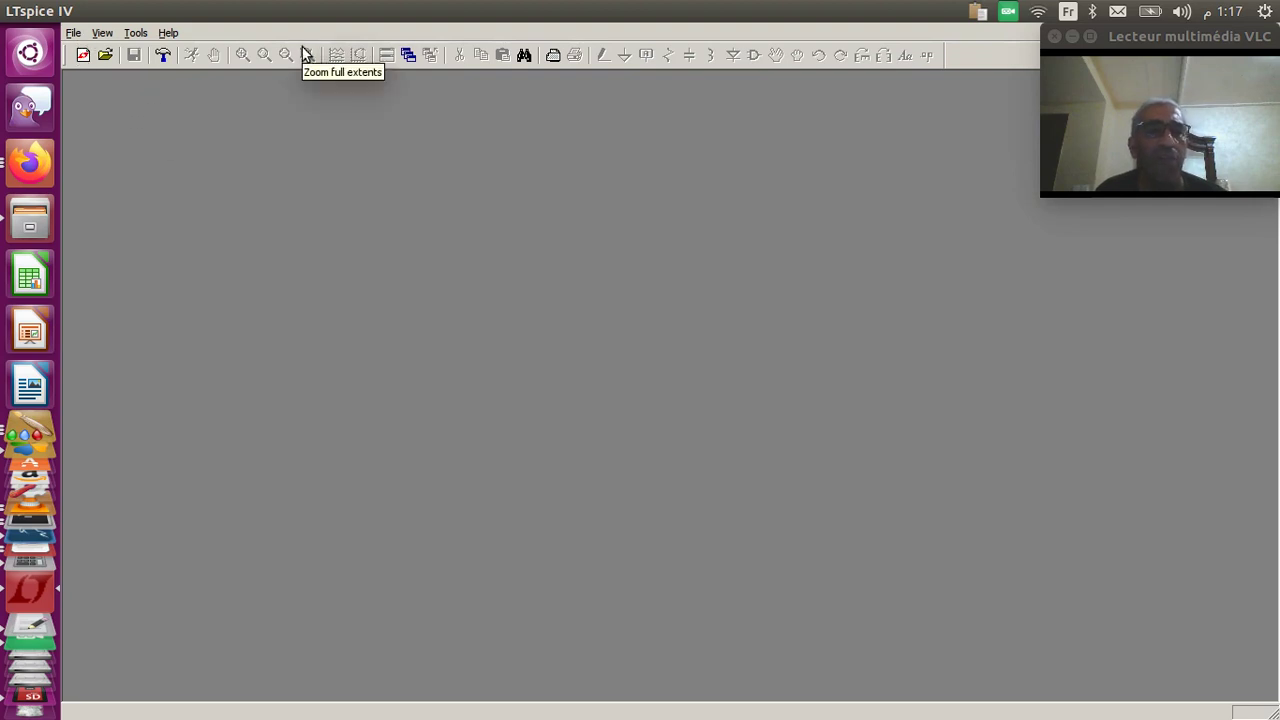
Step: Create a new blank schematic
left_click(73, 33)
left_click(106, 55)
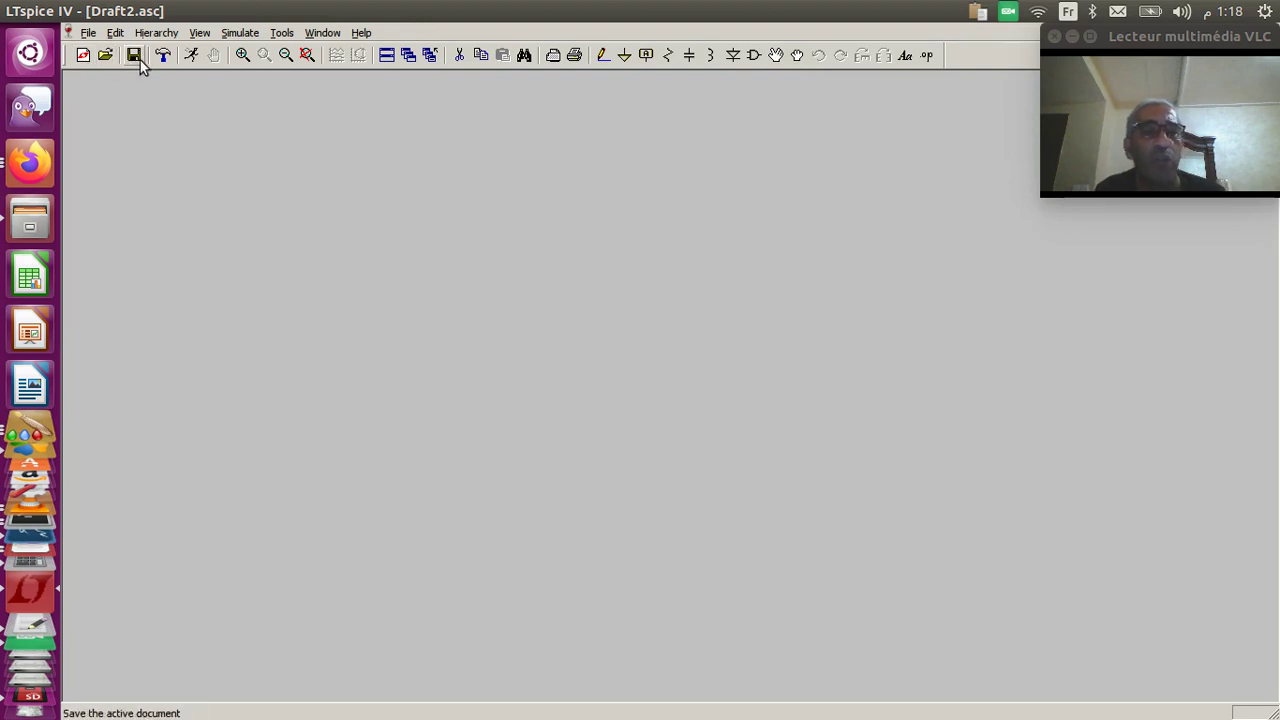
left_click(190, 56)
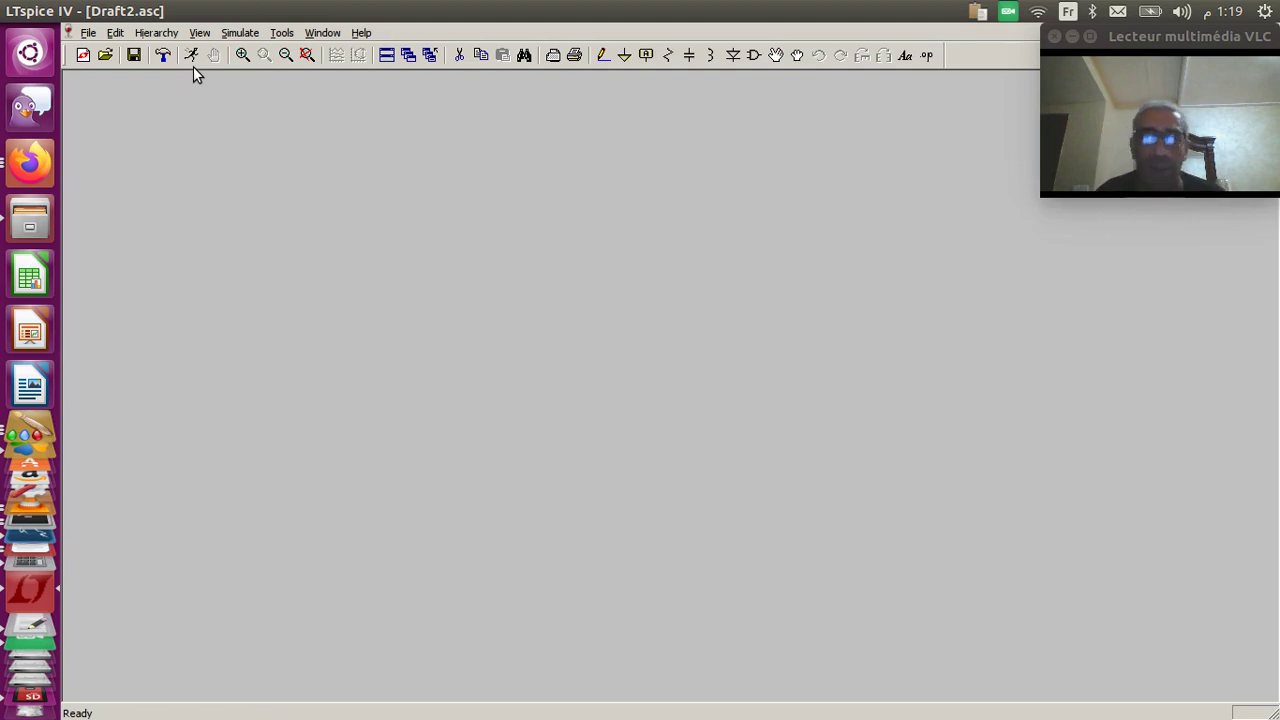
Step: Place four signal voltage sources side by side in a horizontal row on the schematic
left_click(756, 62)
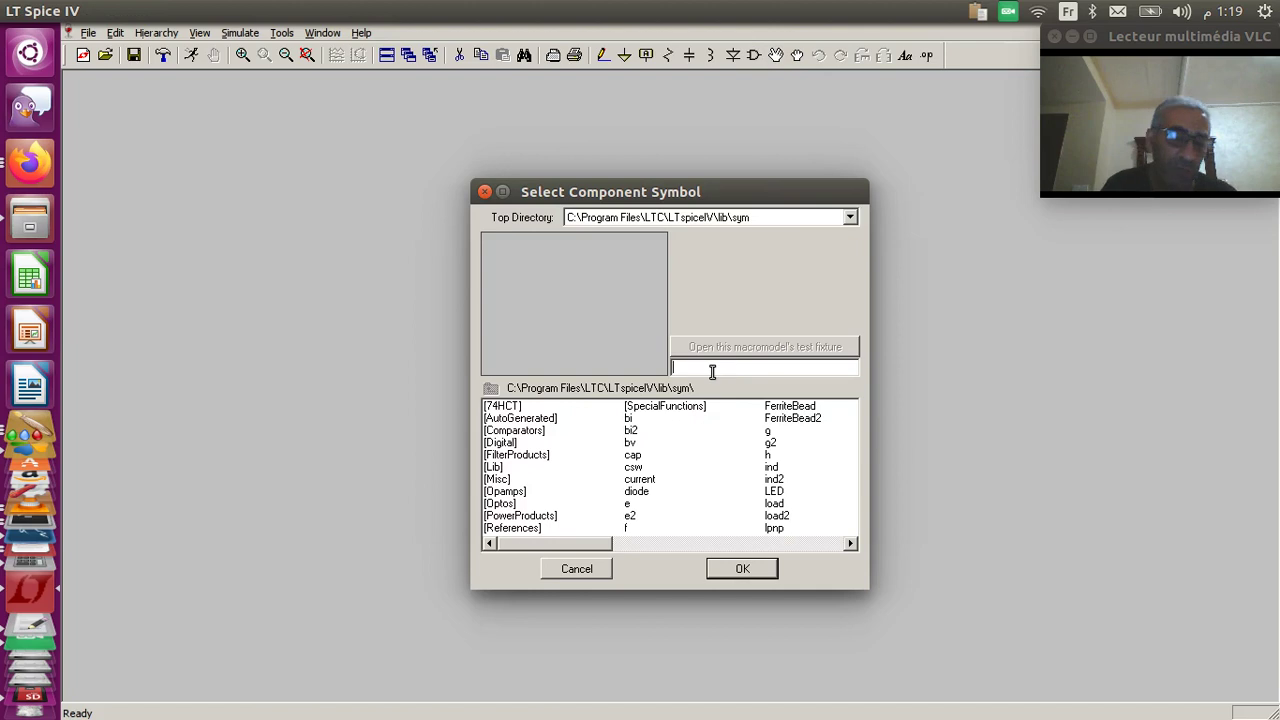
type("signa")
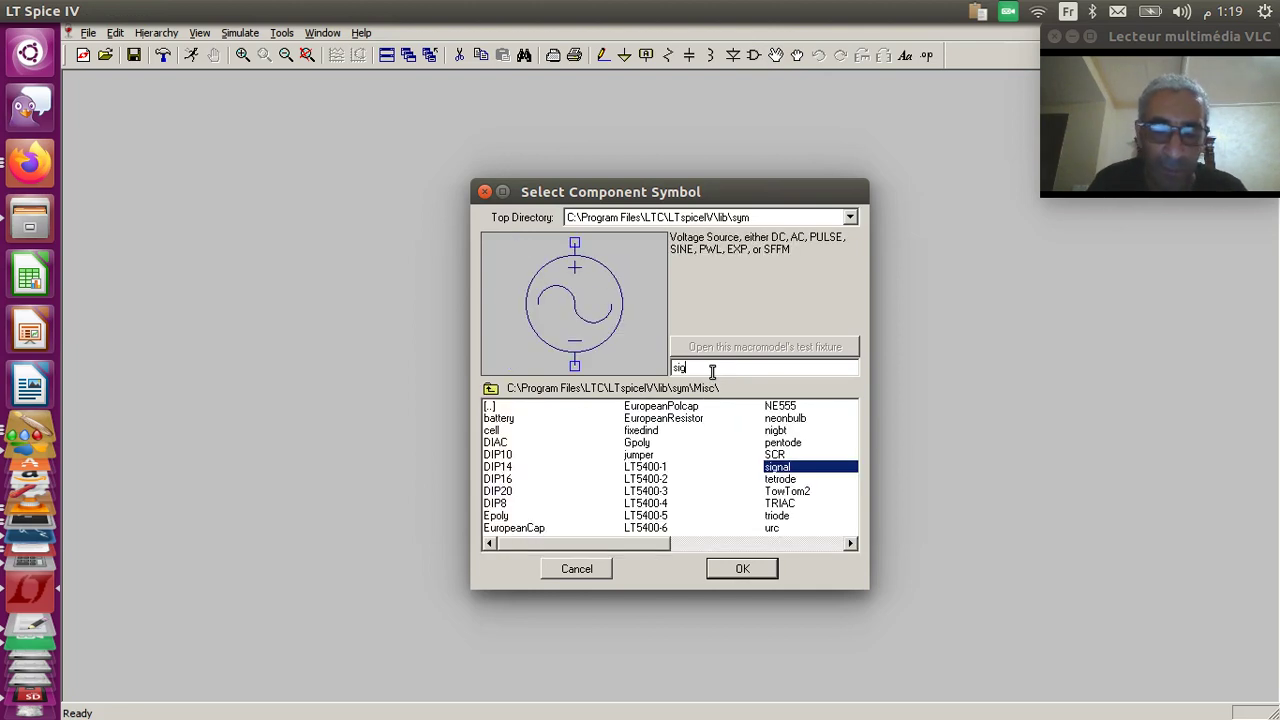
left_click(752, 572)
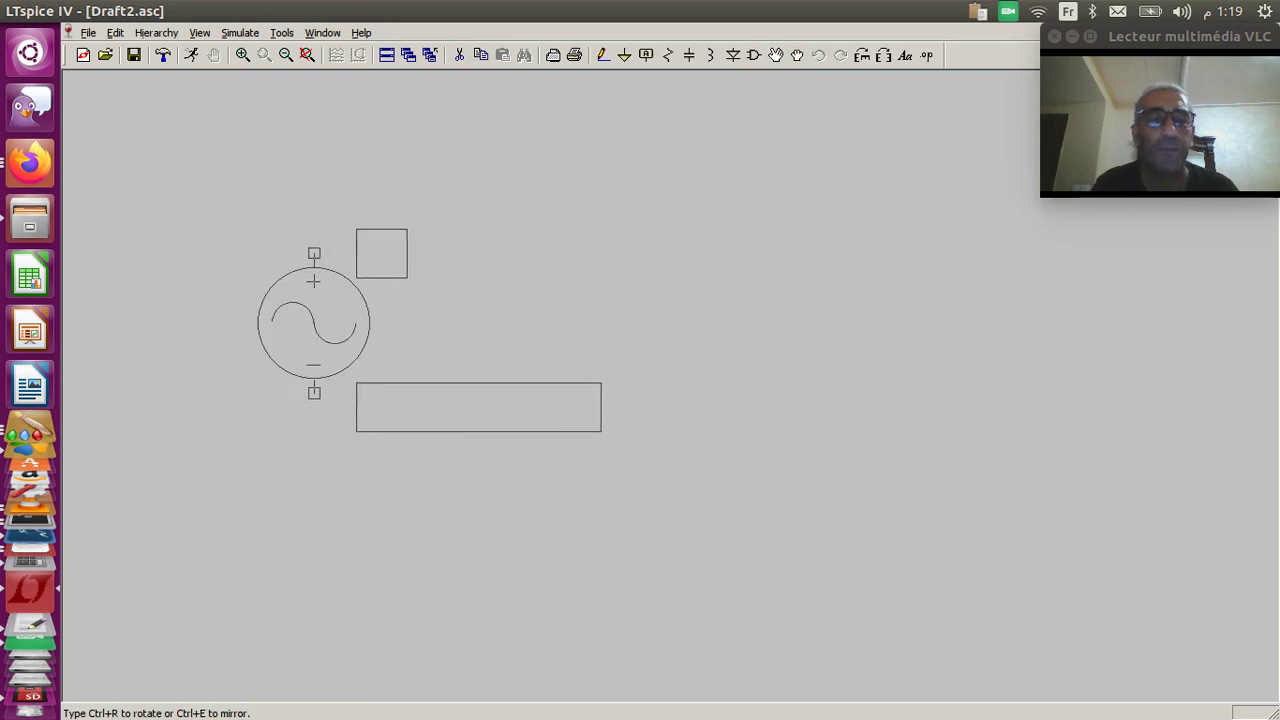
left_click(314, 323)
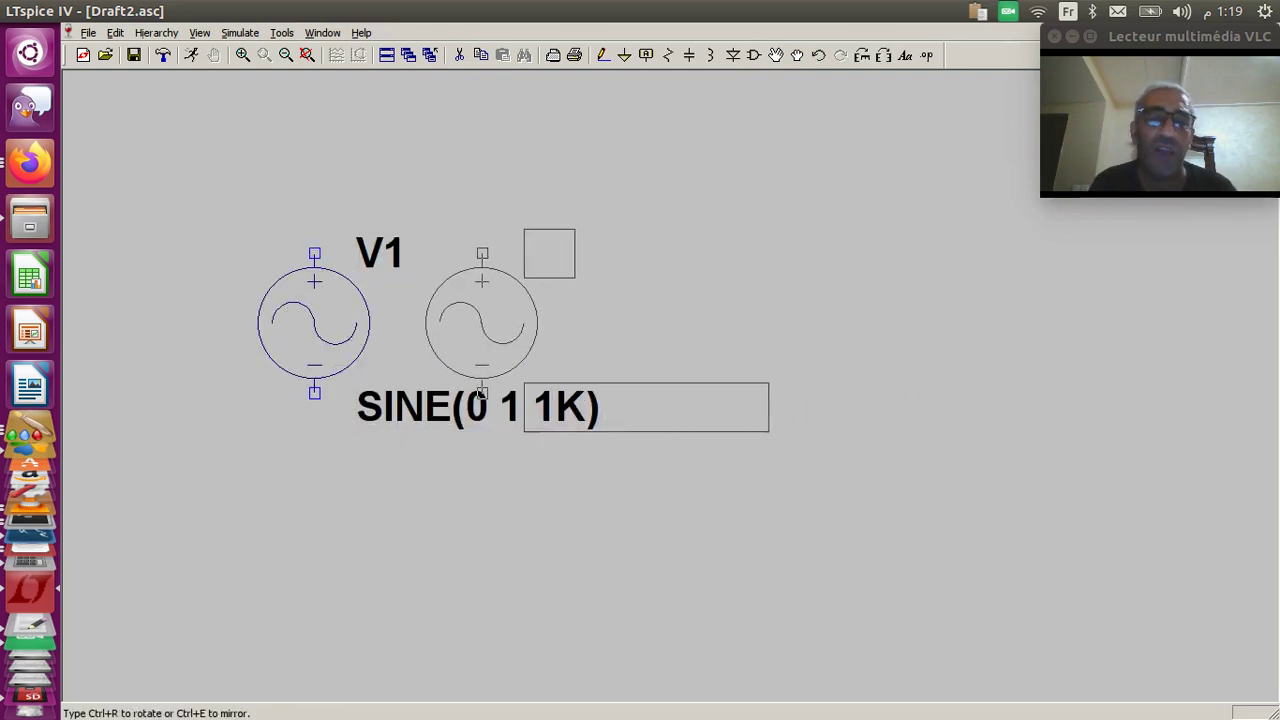
left_click(482, 392)
left_click(650, 393)
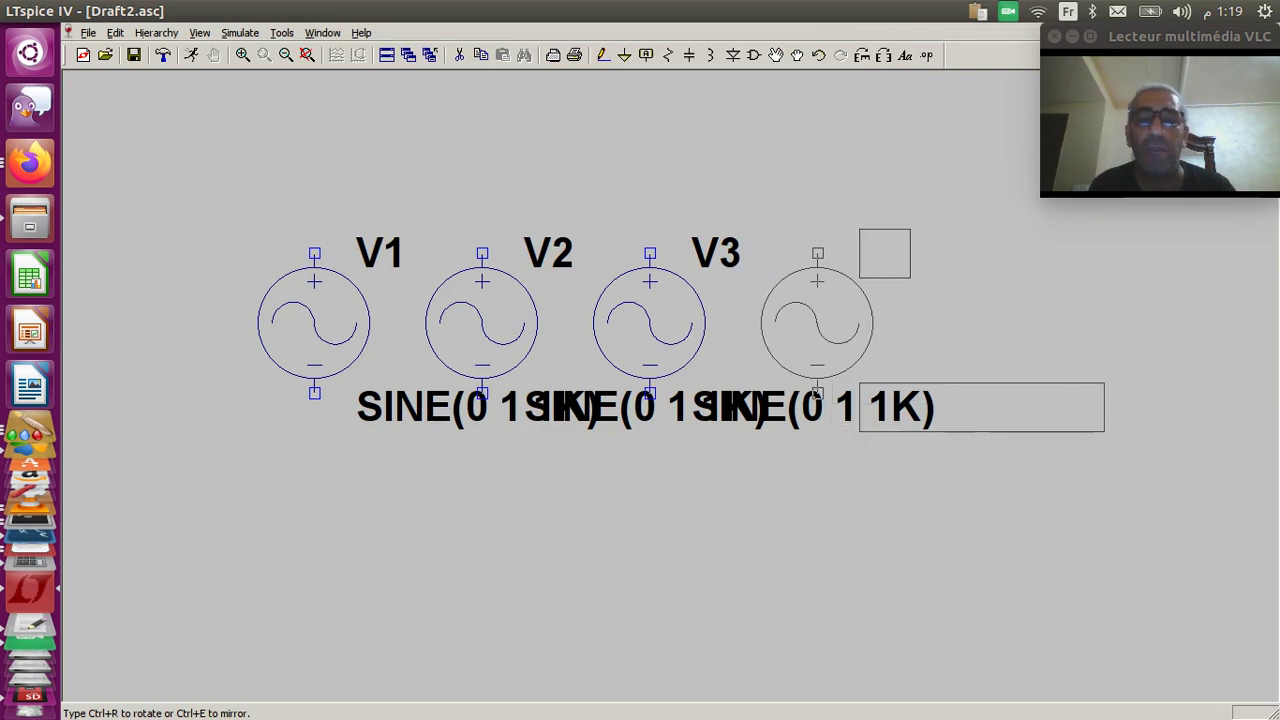
left_click(817, 254)
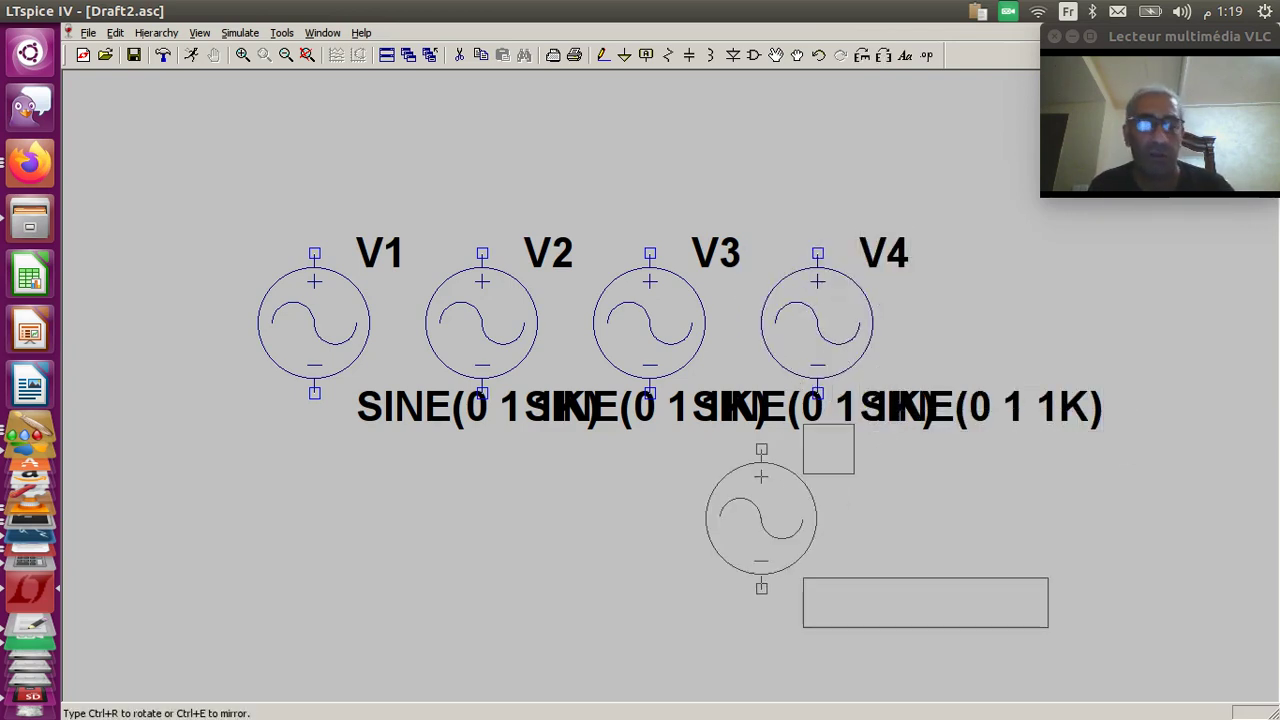
key("Escape")
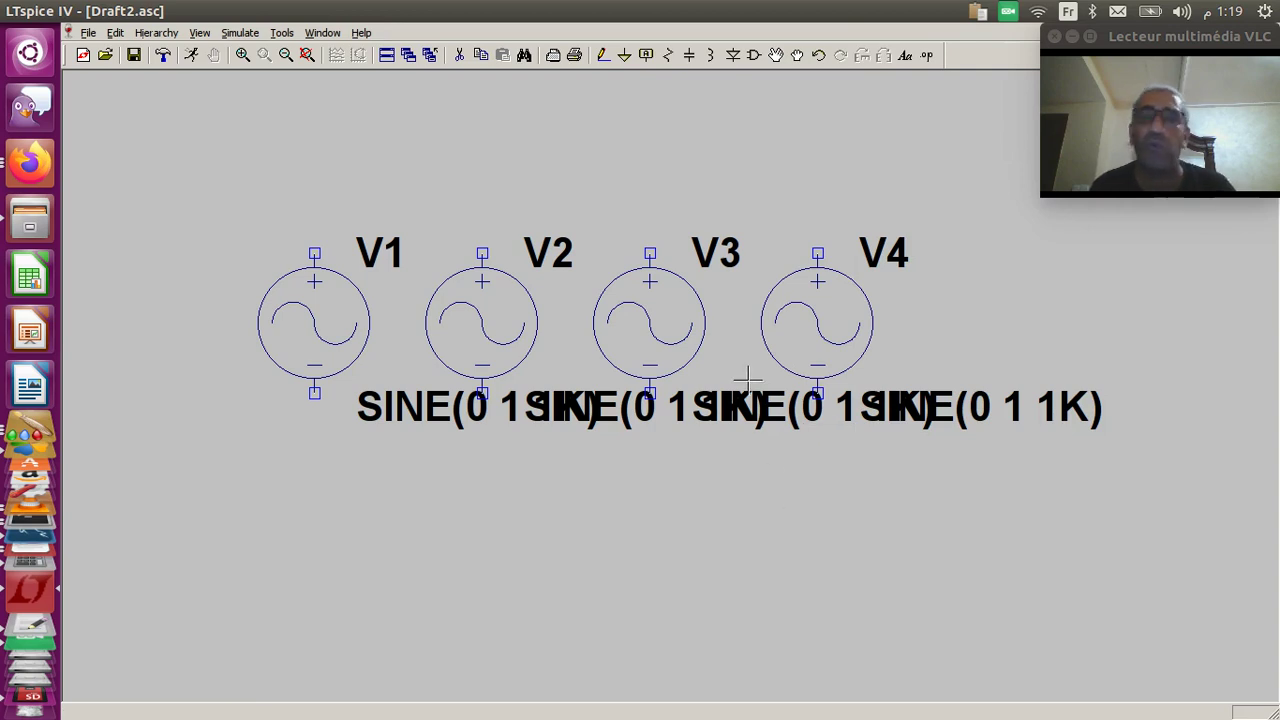
Step: Attach a ground symbol to the negative terminal of each of the four voltage sources
left_click(623, 57)
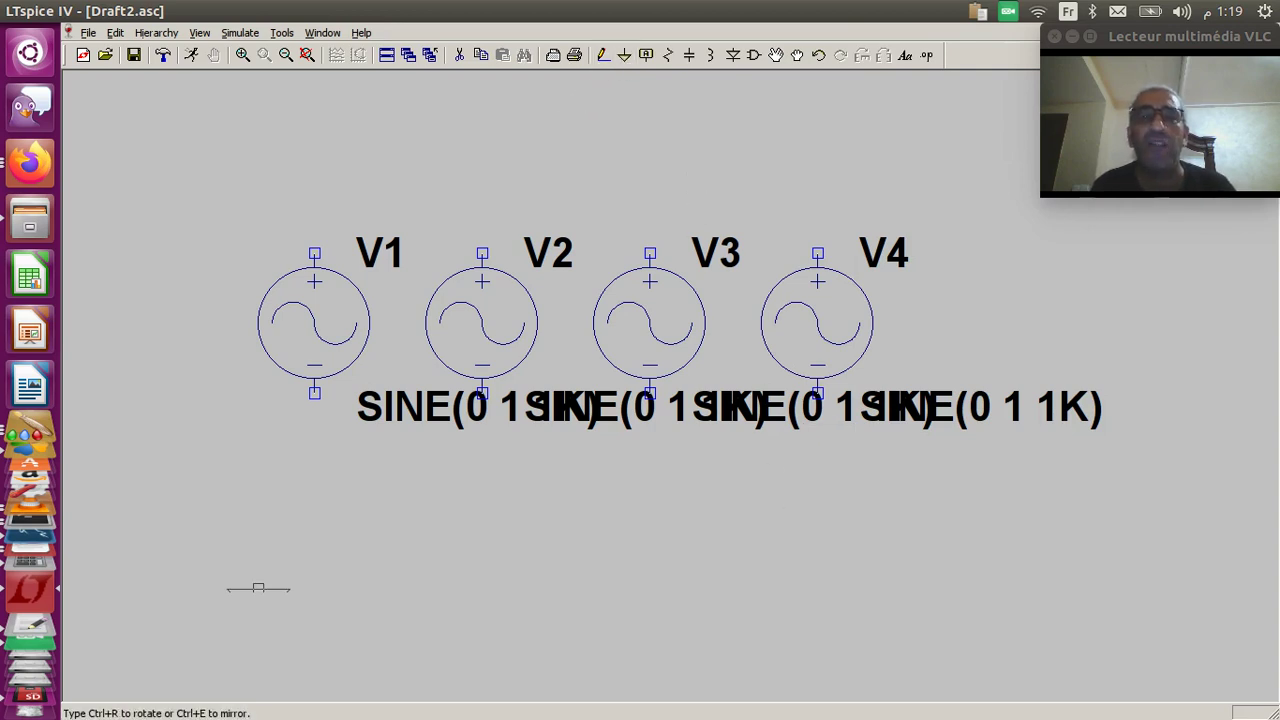
left_click(314, 394)
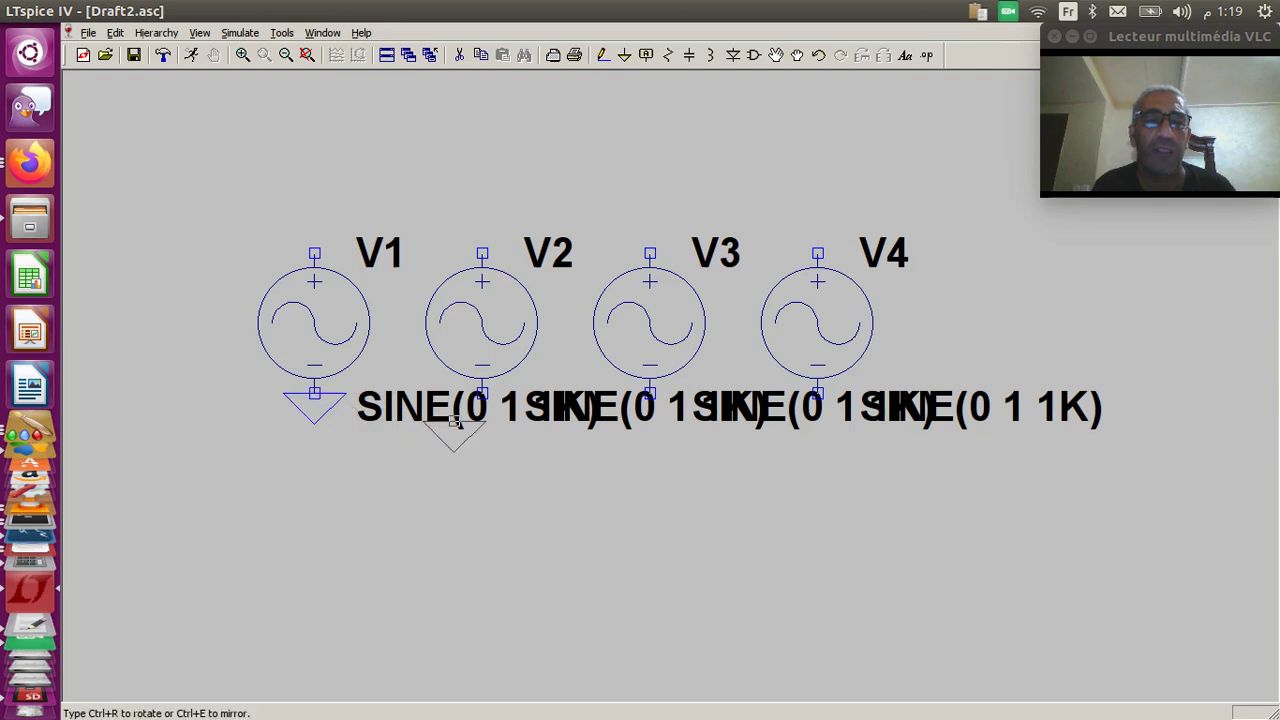
left_click(482, 394)
left_click(650, 394)
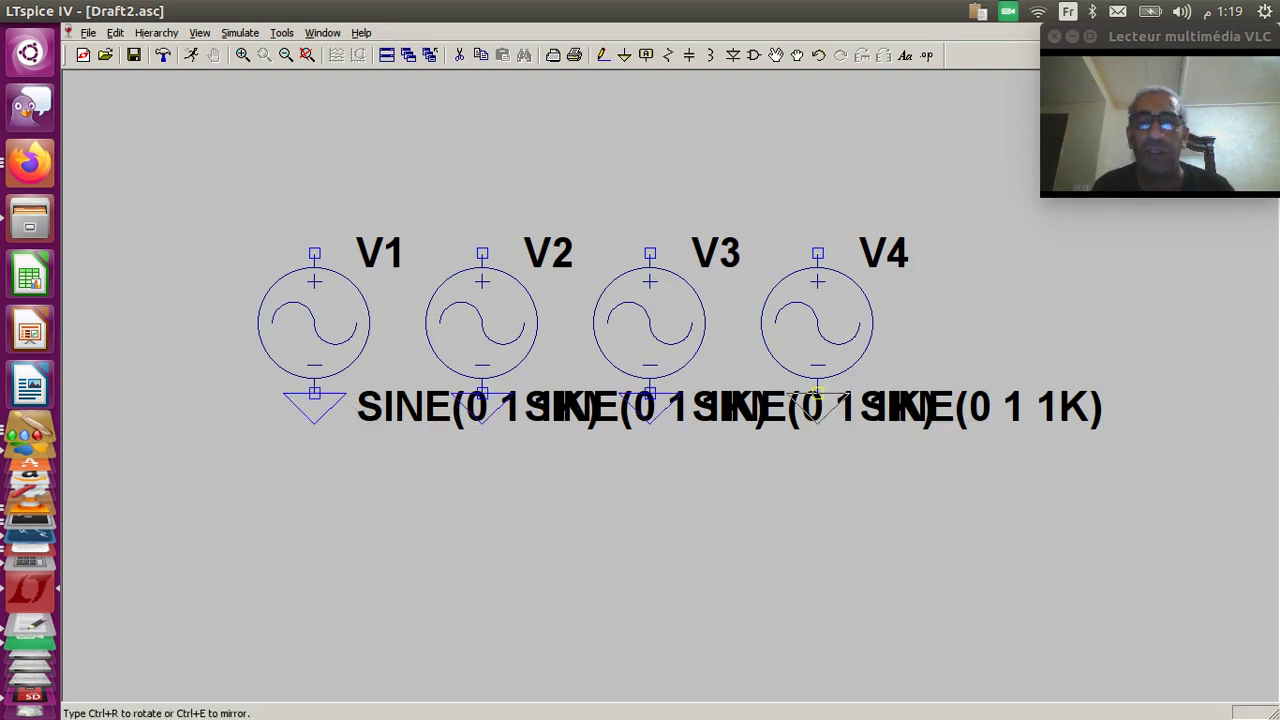
left_click(818, 394)
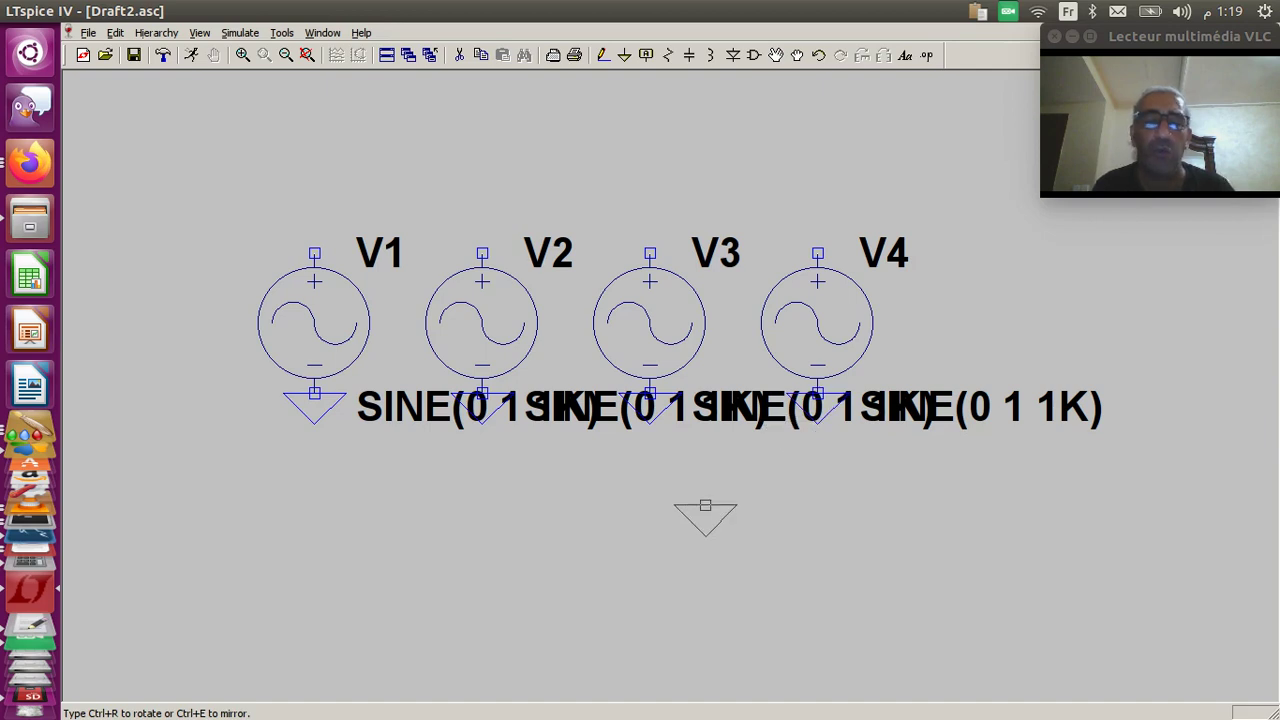
right_click(705, 505)
Step: Move the four overlapping SINE(0 1 1K) value texts into a separate, non-overlapping row beneath the sources
left_click(776, 55)
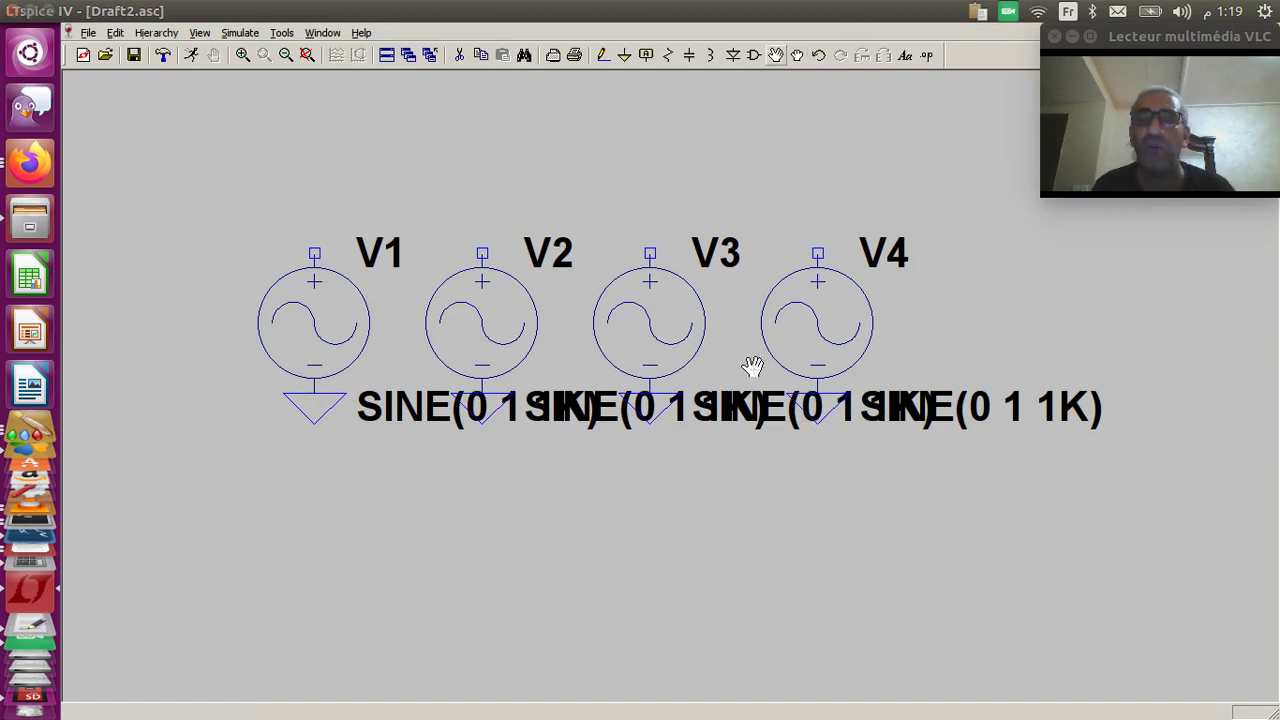
left_click(745, 400)
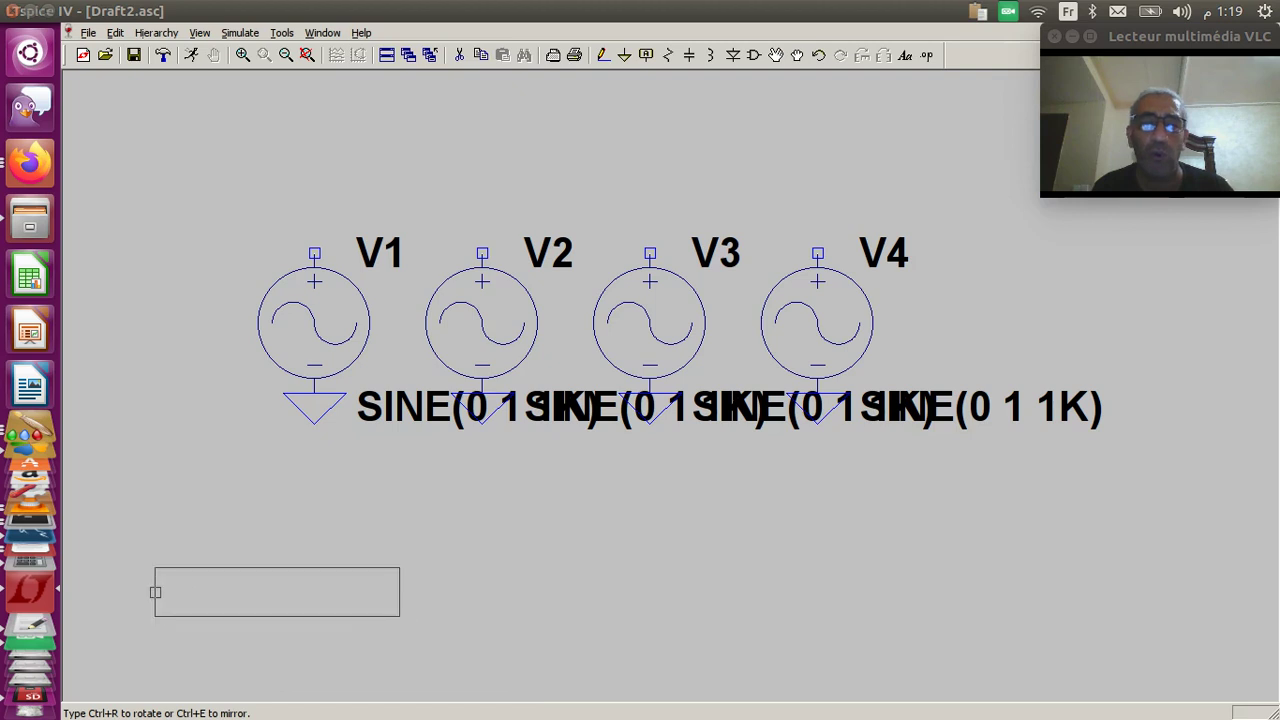
left_click(77, 545)
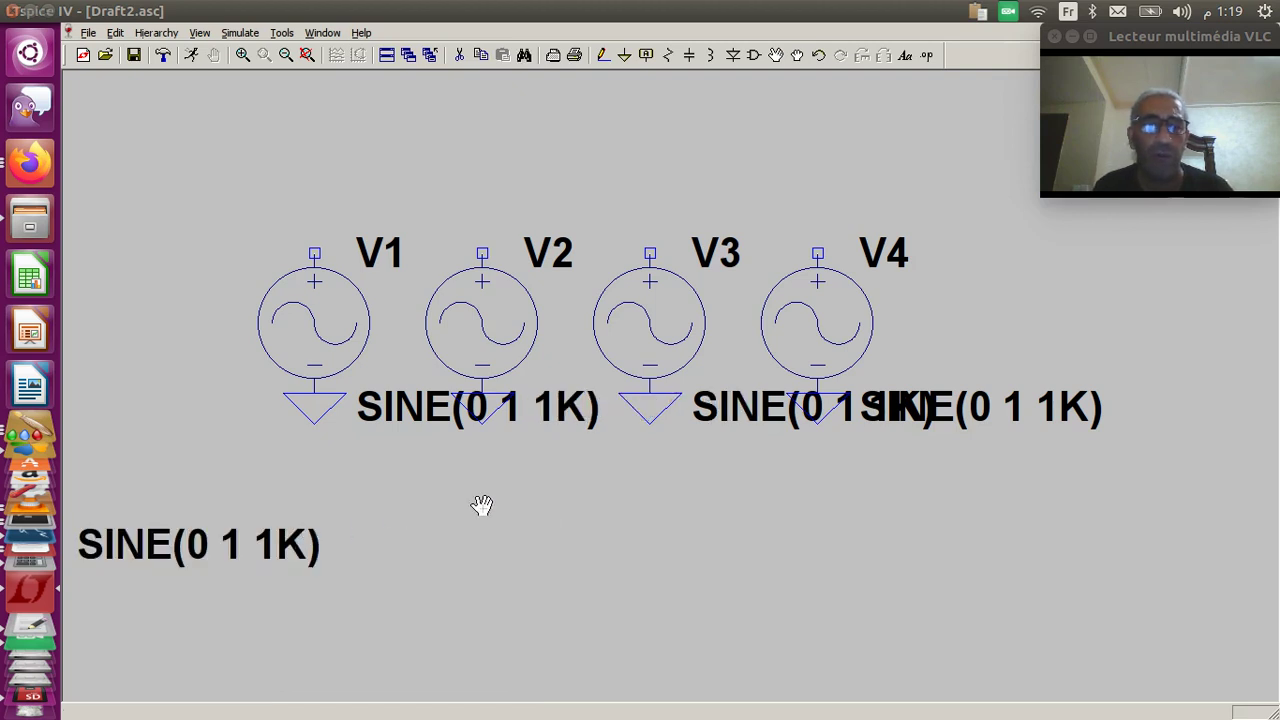
left_click(514, 417)
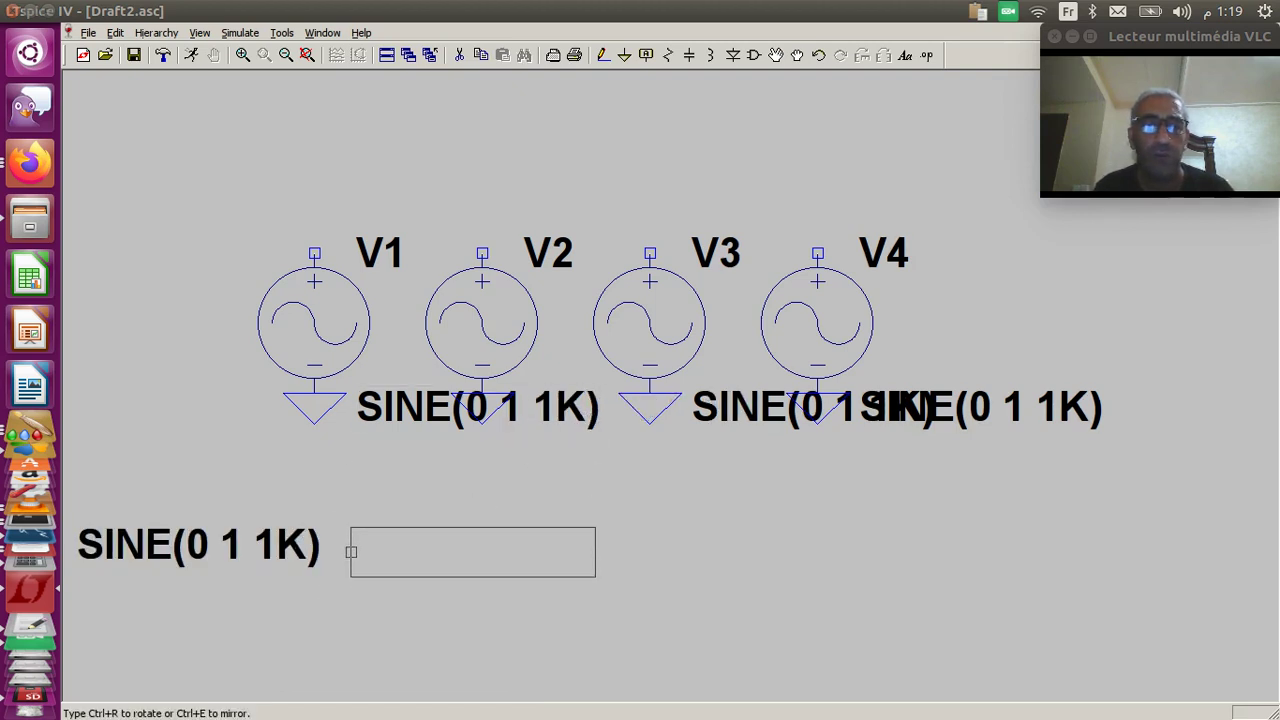
left_click(344, 541)
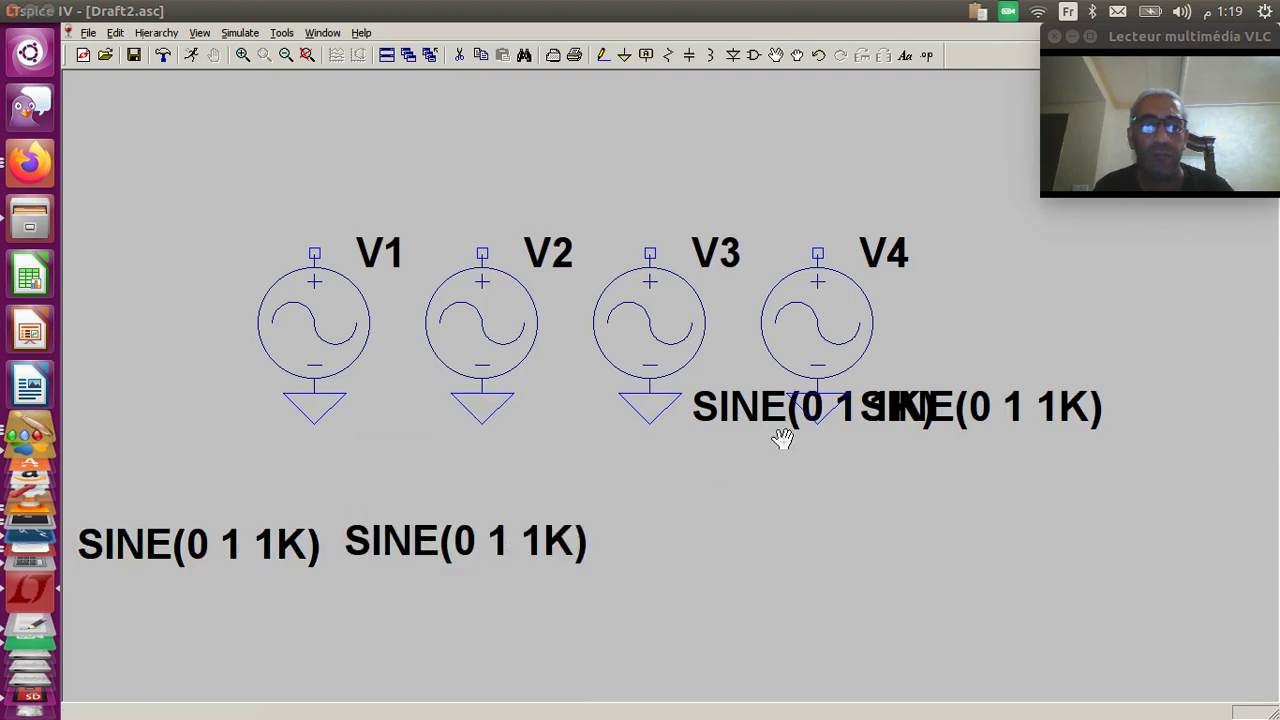
left_click(820, 402)
left_click(608, 544)
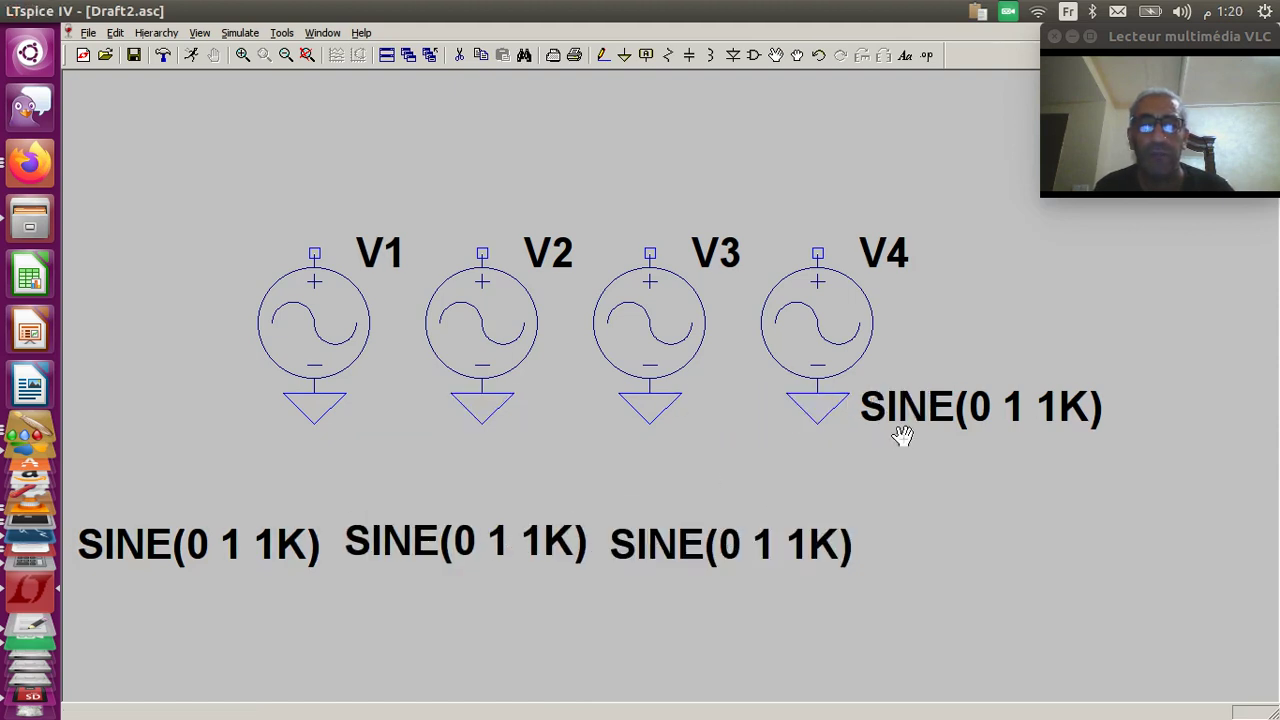
left_click_drag(941, 432, 958, 490)
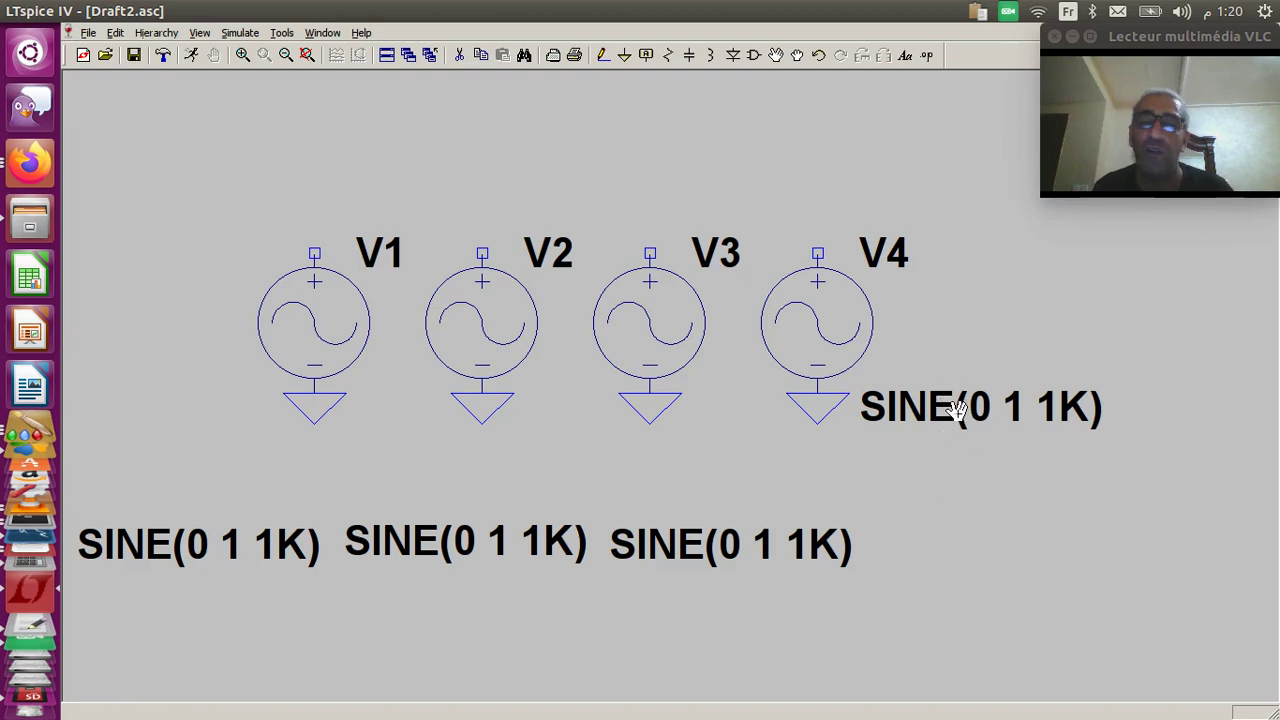
left_click(958, 410)
left_click(975, 540)
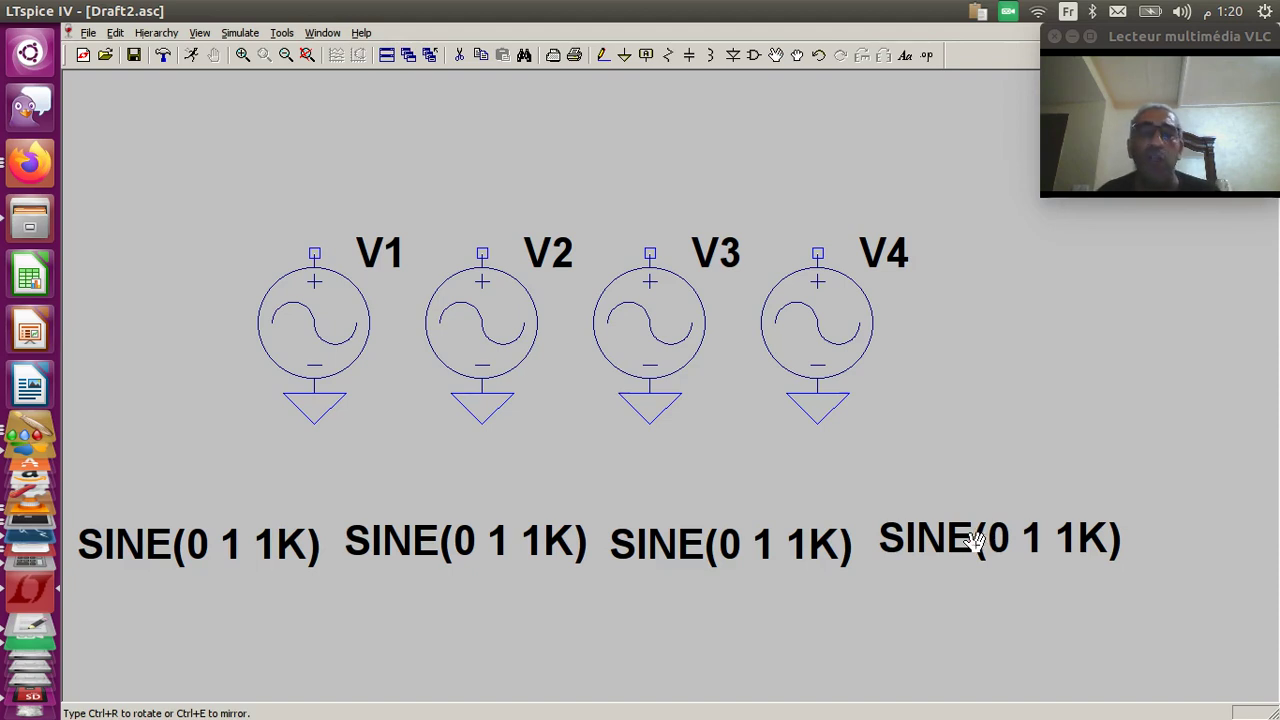
Step: Place a net label s1 with port type Output on the positive terminal of each of the four sources
left_click(646, 57)
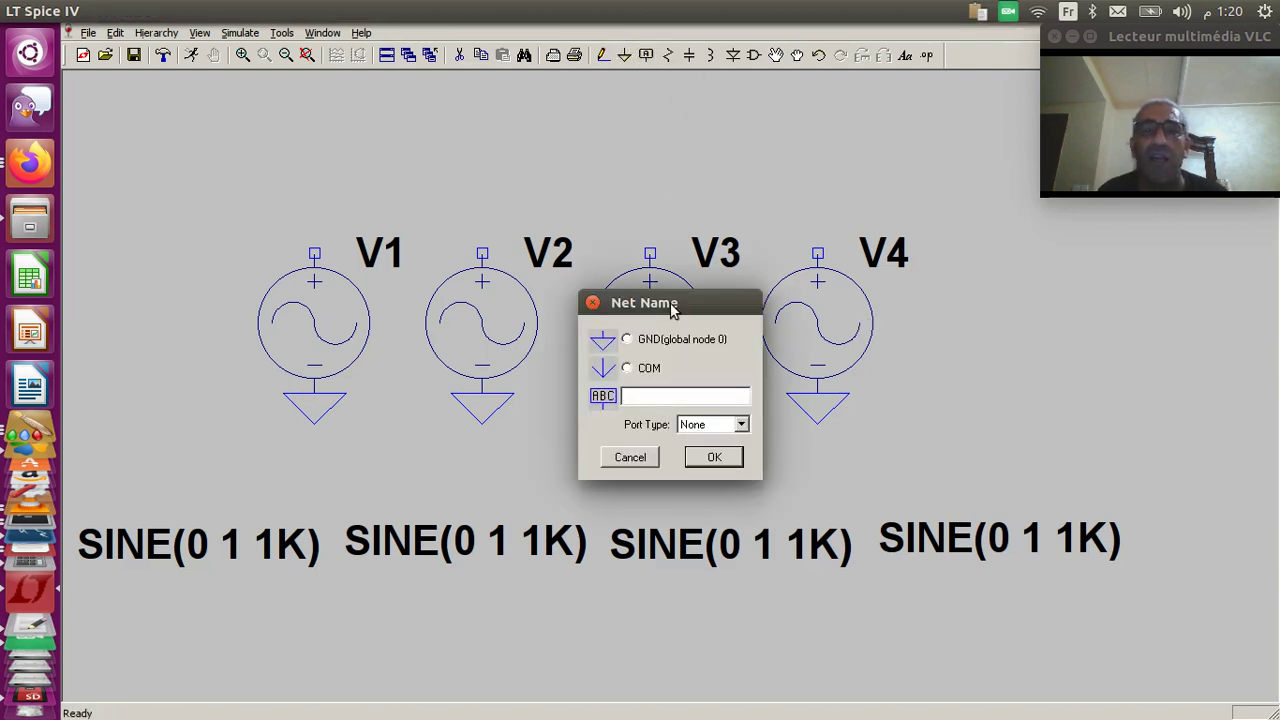
type("s1")
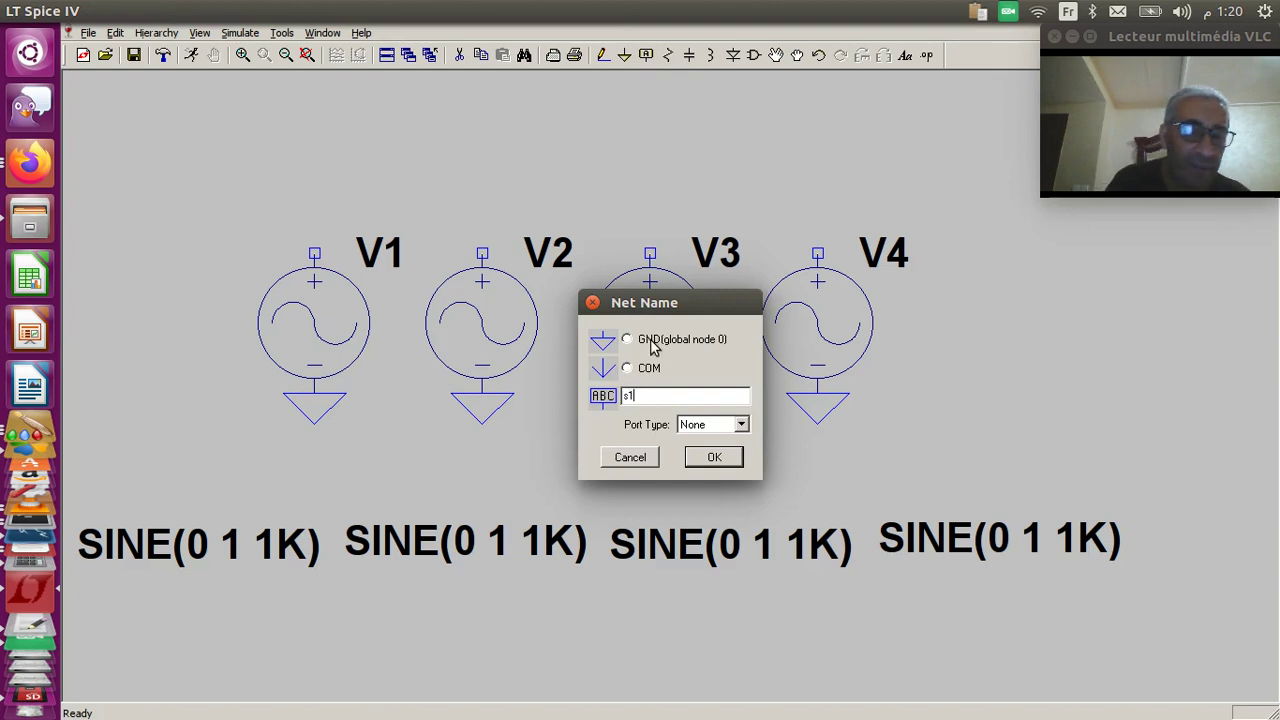
left_click(741, 425)
left_click(716, 472)
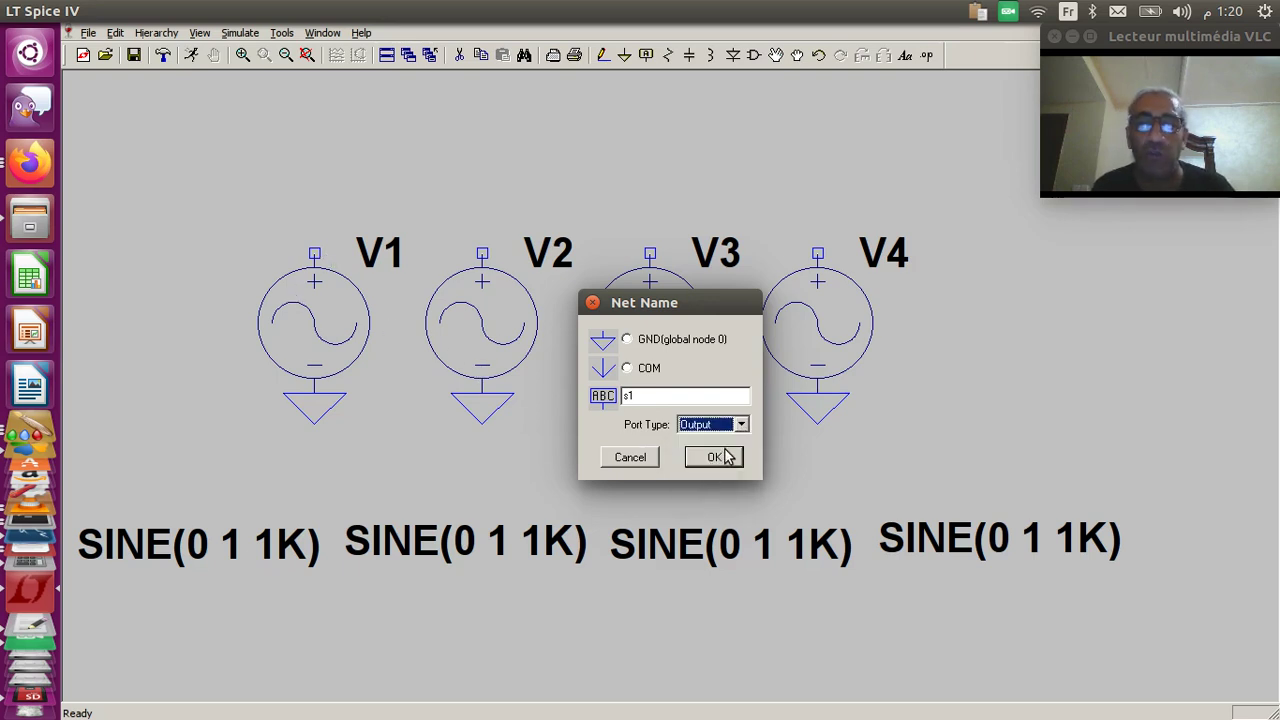
left_click(725, 452)
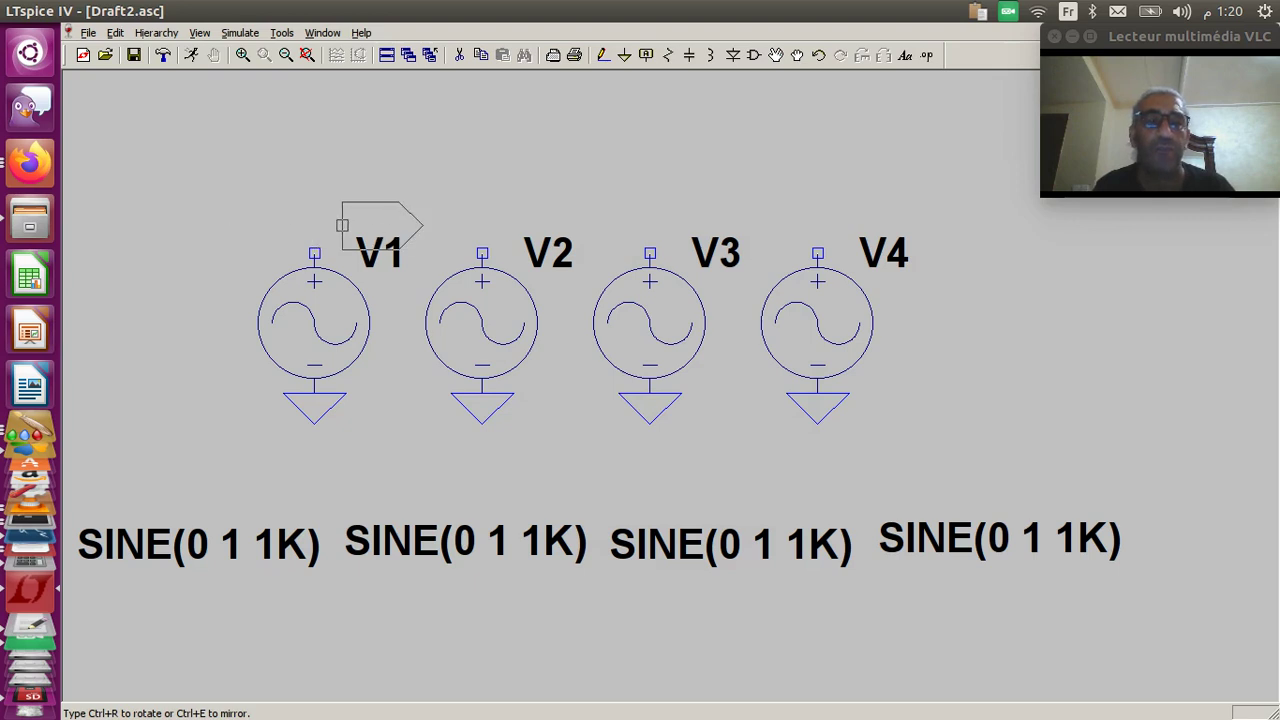
left_click(314, 253)
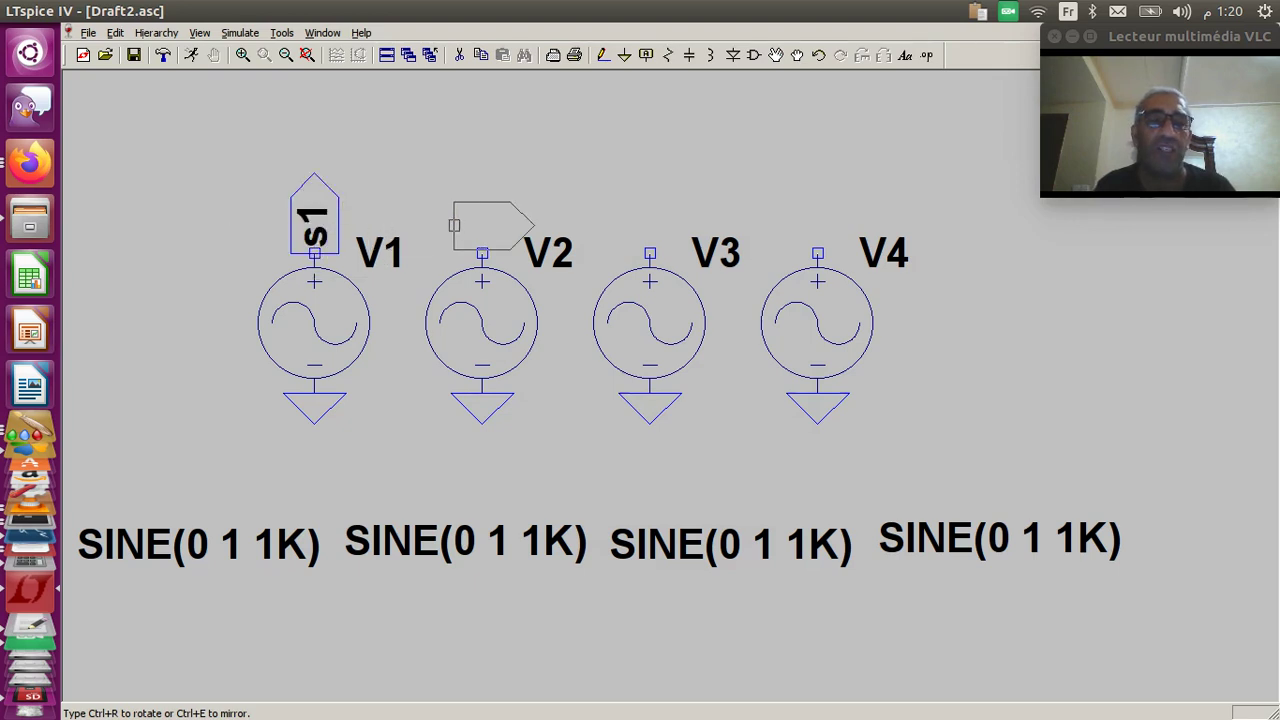
left_click(482, 253)
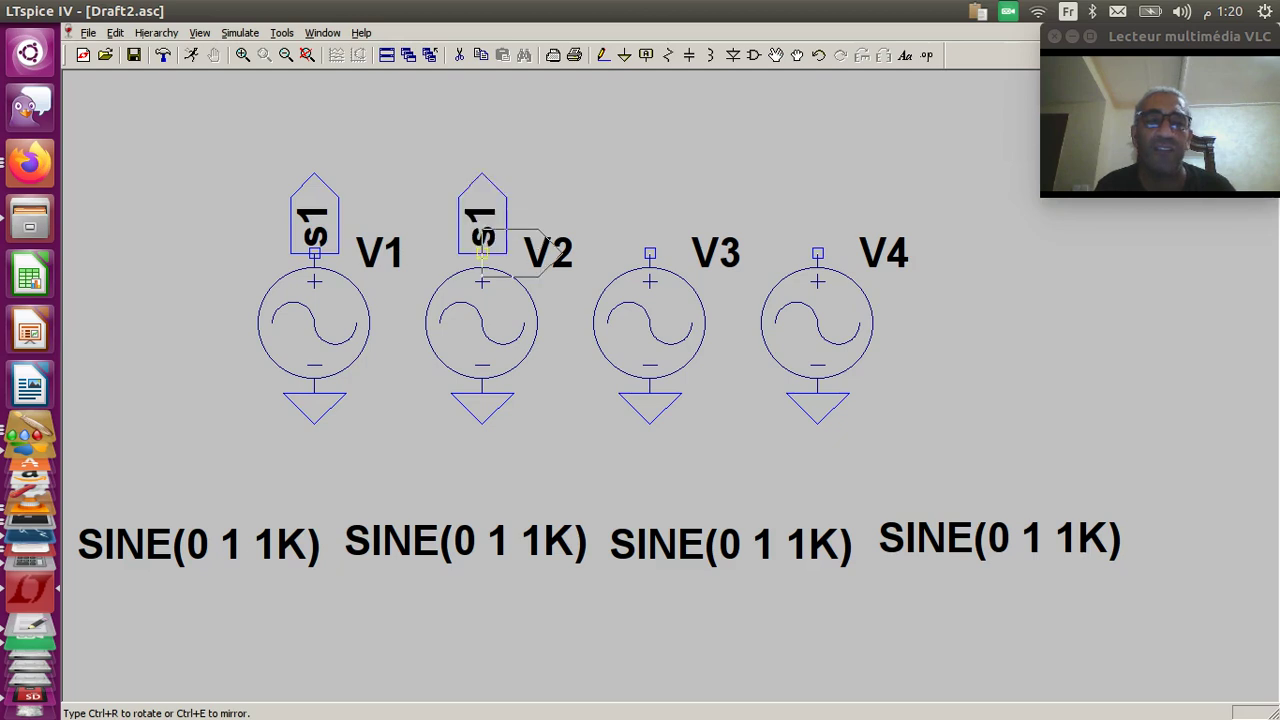
left_click(650, 253)
left_click(818, 253)
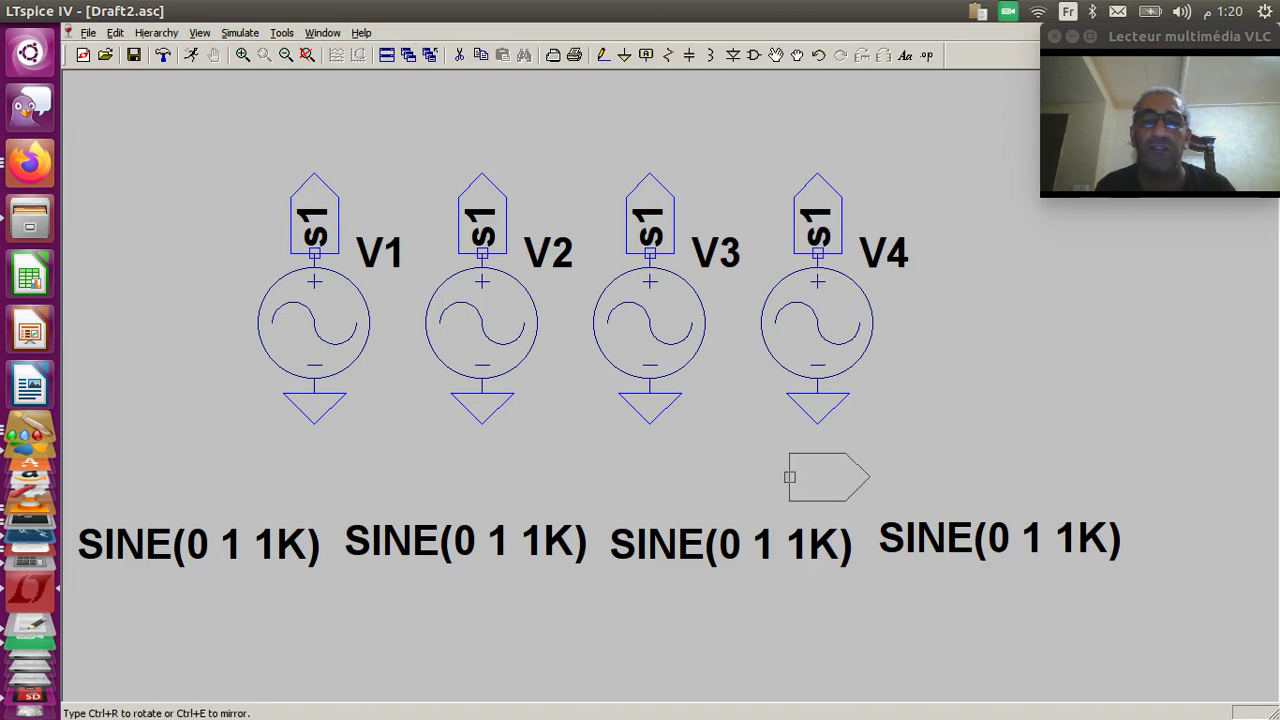
key("Escape")
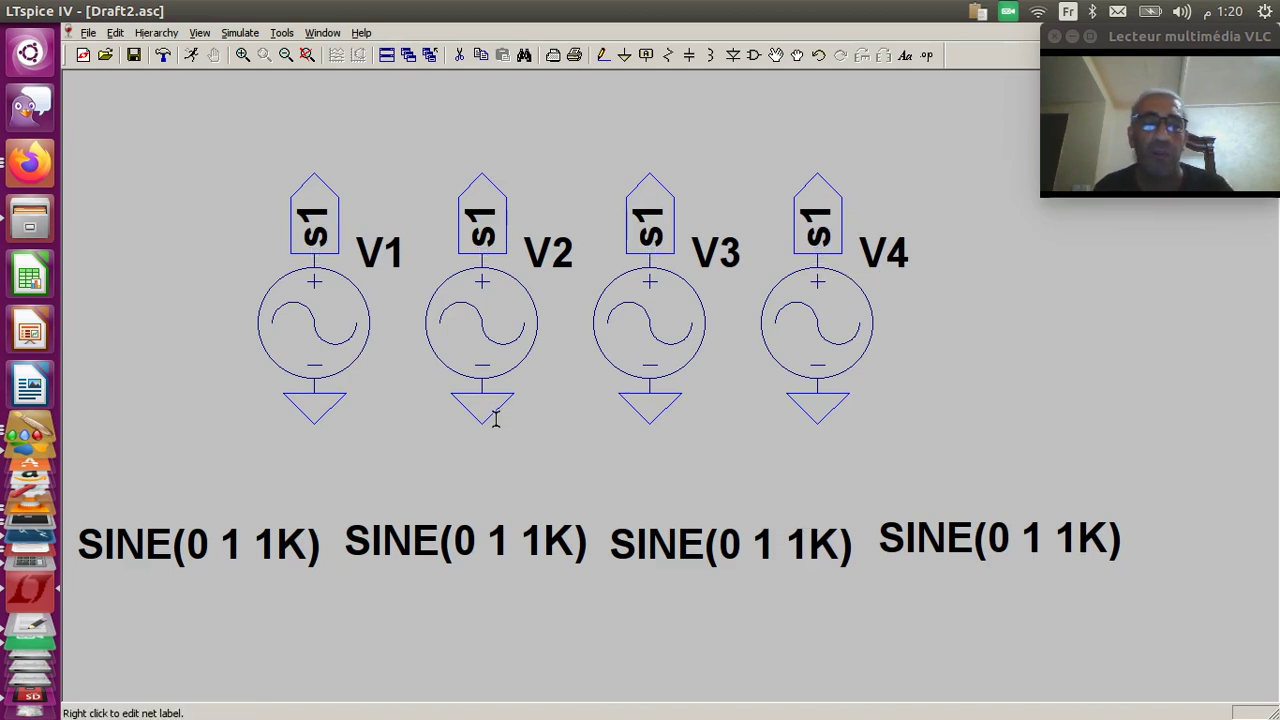
Step: Rename the output net label on source V2 to s2, leaving V1's label as s1
right_click(313, 222)
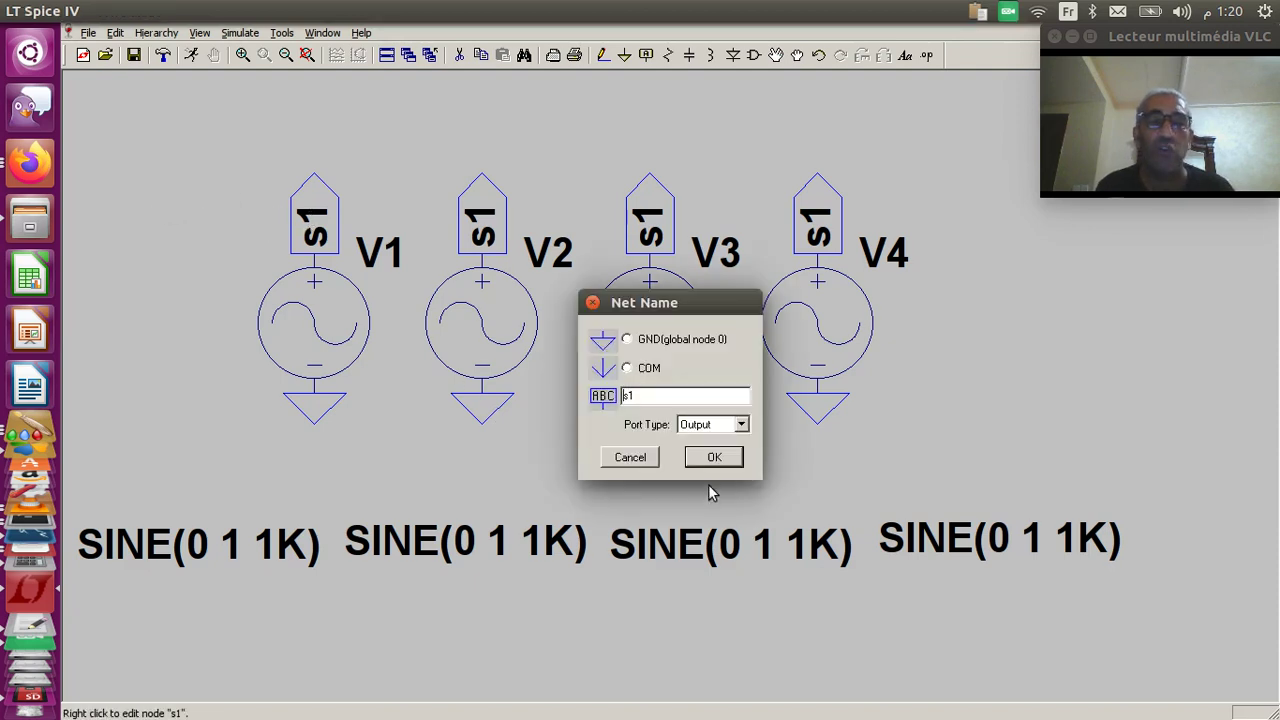
left_click(630, 457)
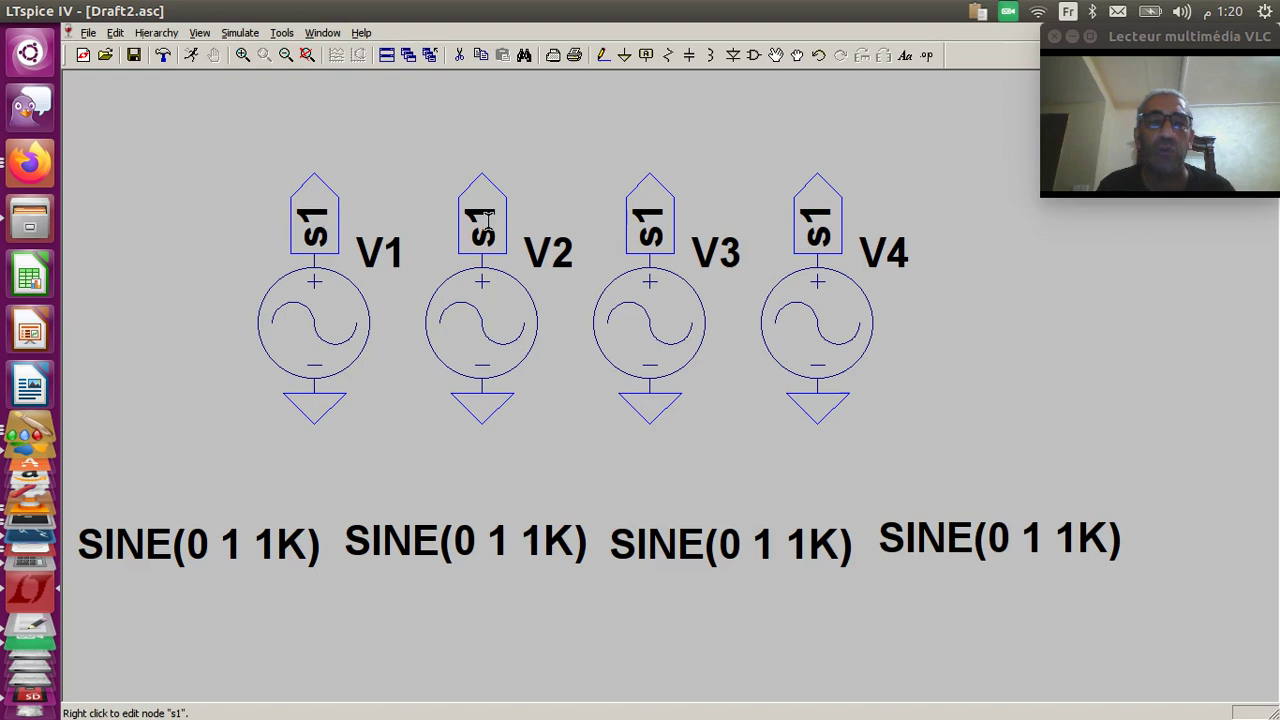
right_click(486, 222)
key("BackSpace")
key("BackSpace")
type("s2")
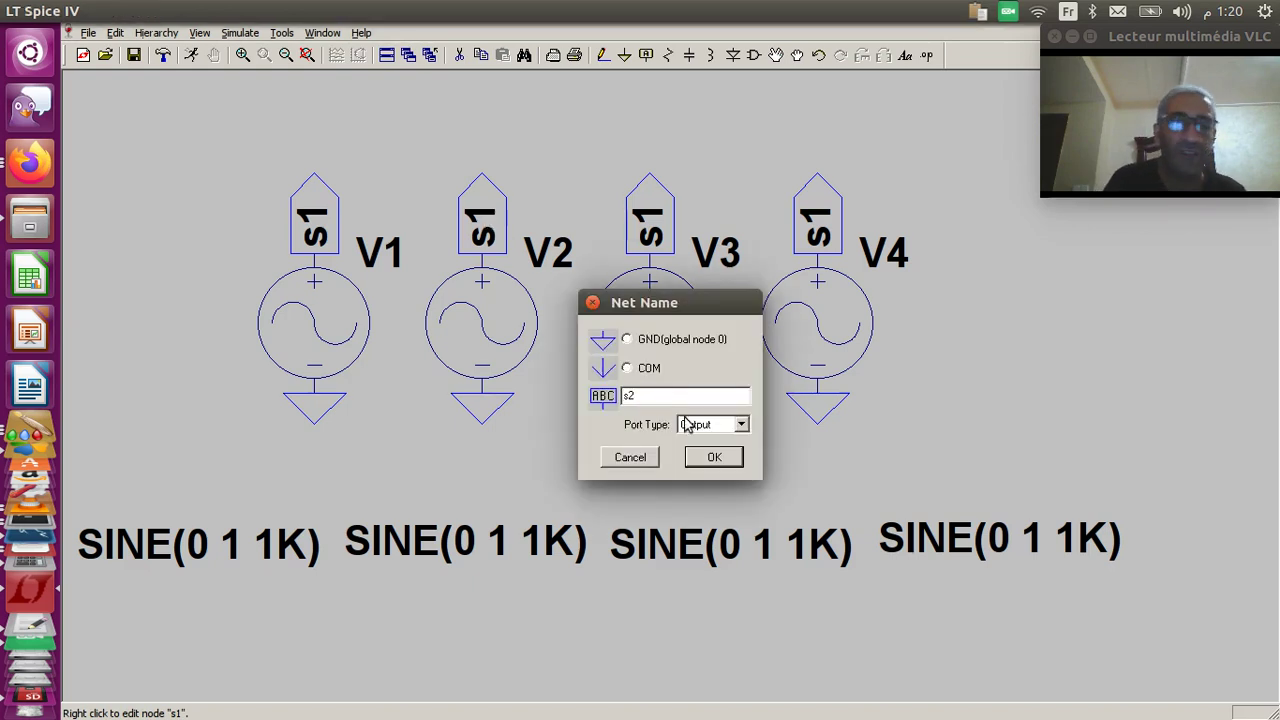
left_click(714, 457)
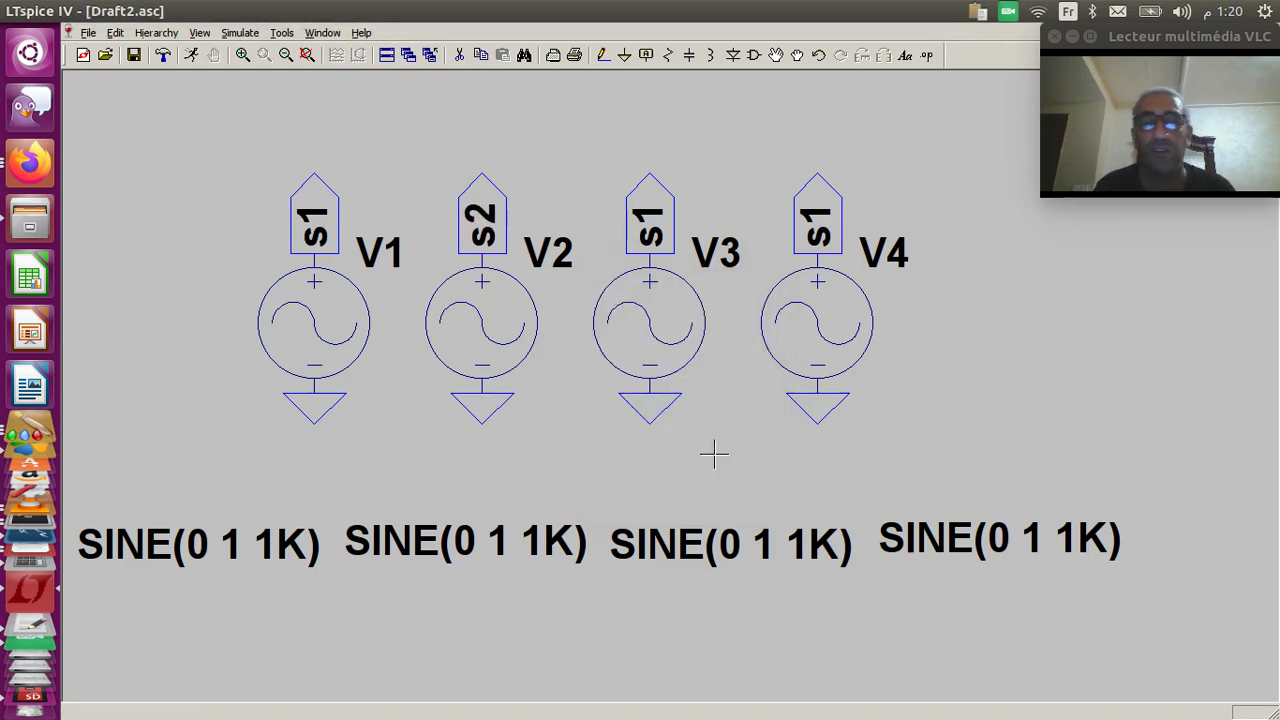
Step: Rename the output net label on source V3 to s3
right_click(649, 211)
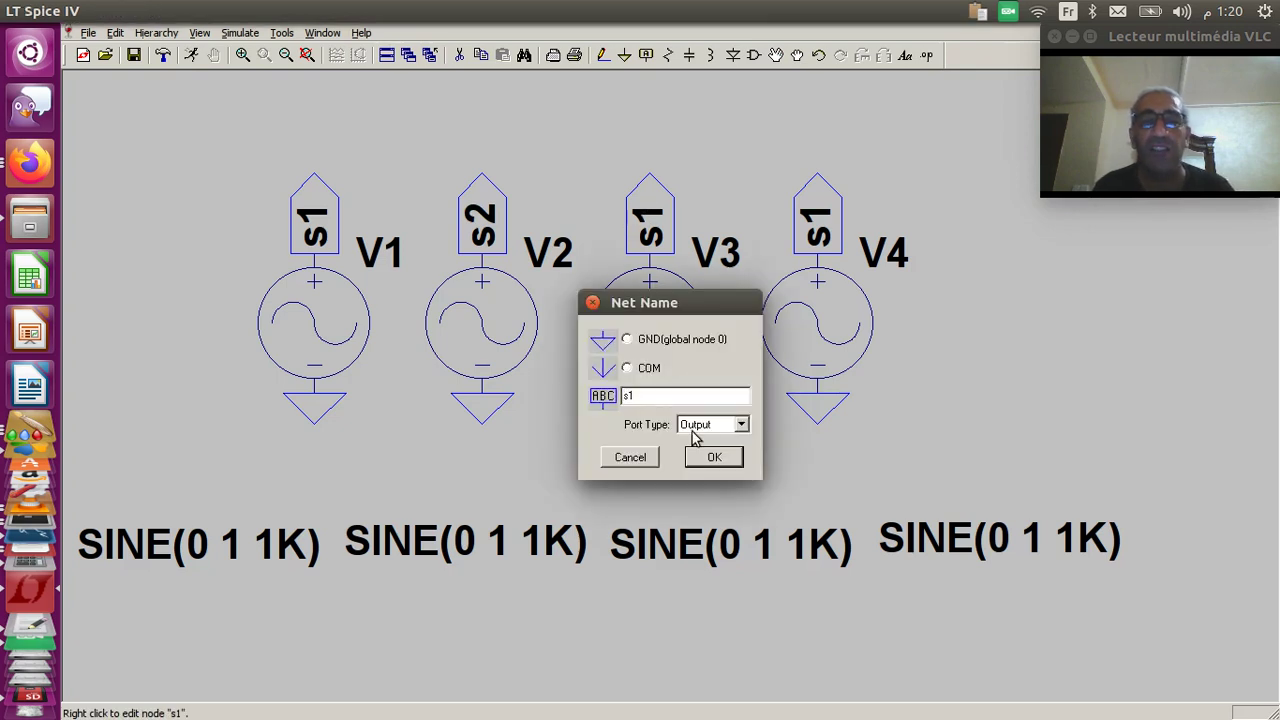
key("BackSpace")
type("3")
left_click(729, 457)
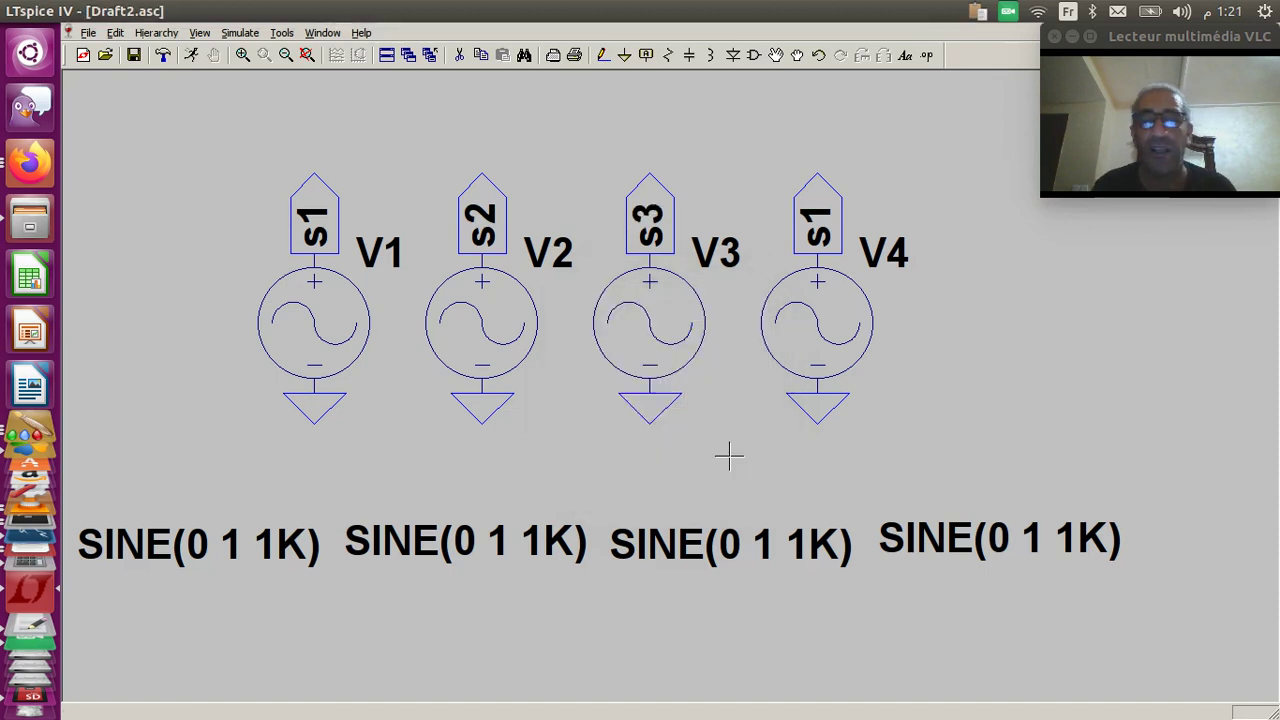
Step: Rename the output net label on source V4 to s4
right_click(815, 230)
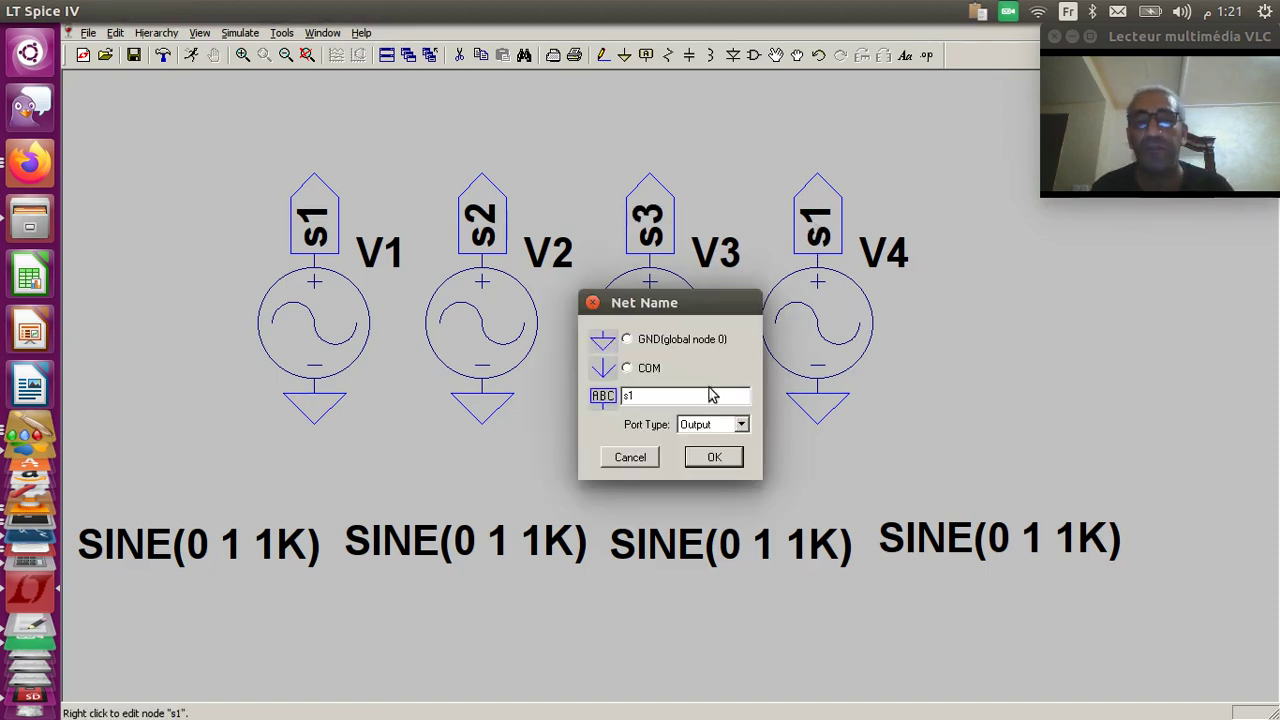
left_click(663, 396)
key("BackSpace")
type("4")
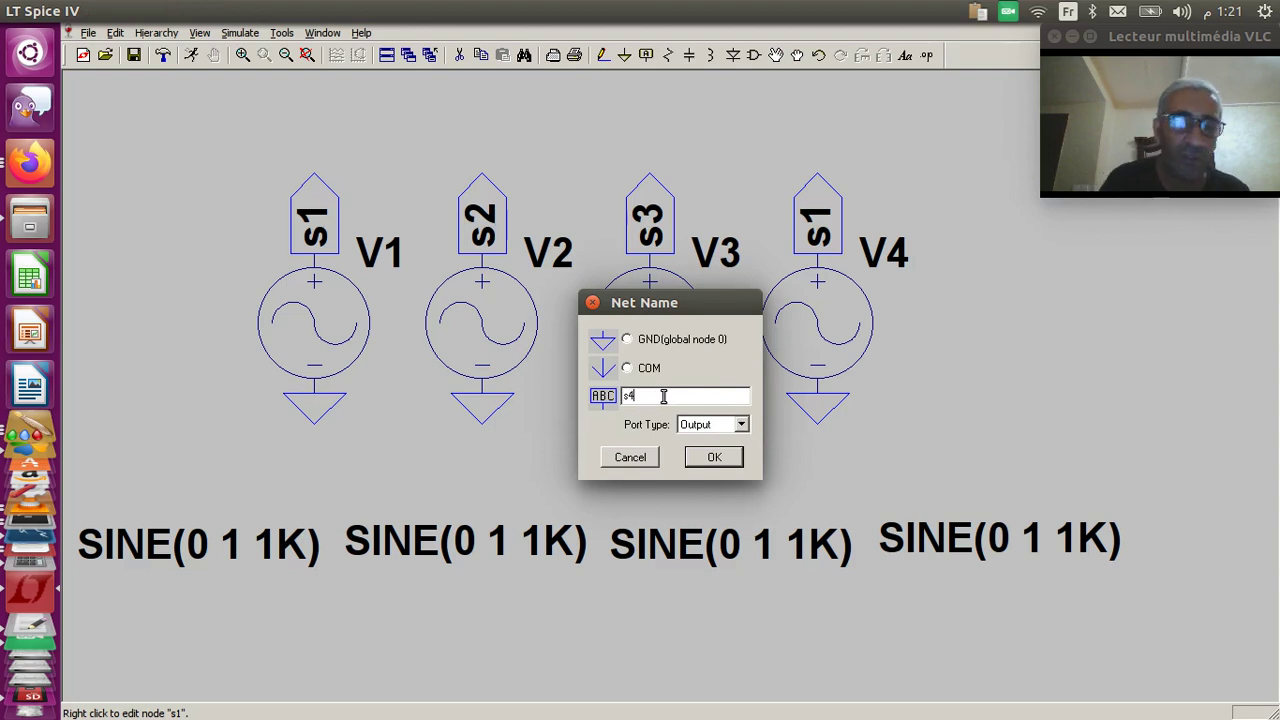
left_click(712, 463)
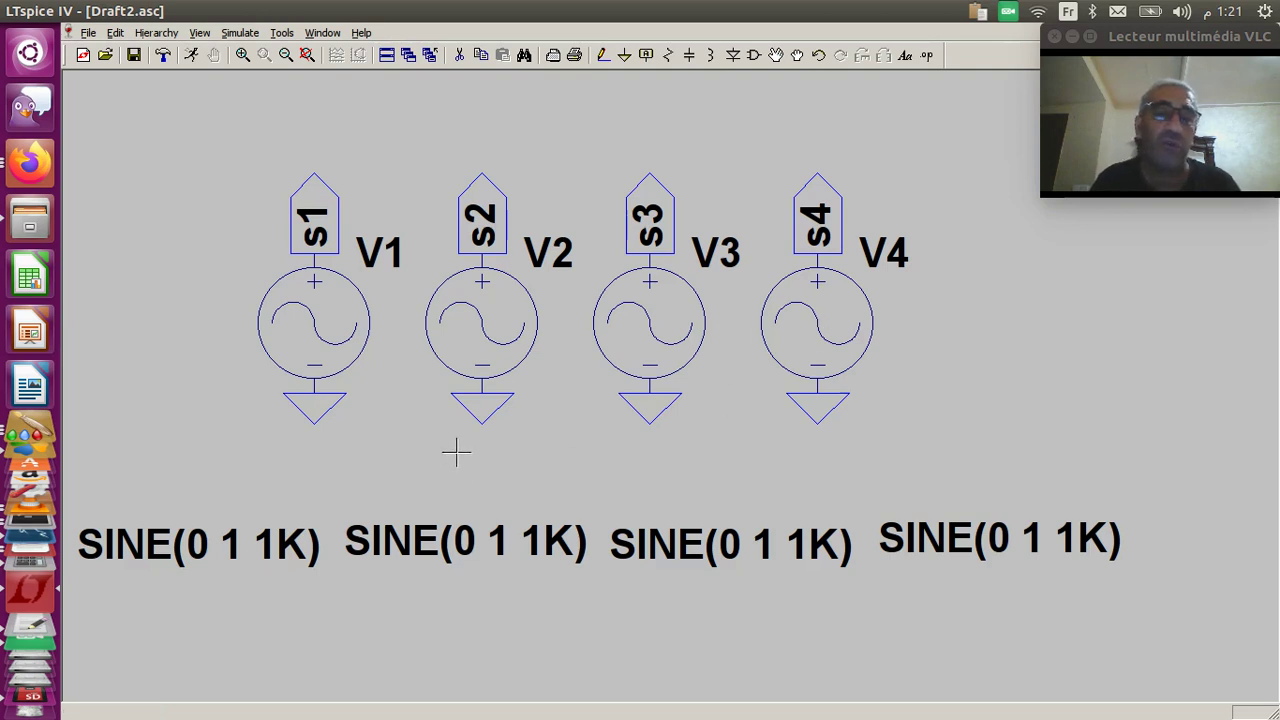
Step: Set the sine amplitude of source V1 to 5 V
right_click(318, 333)
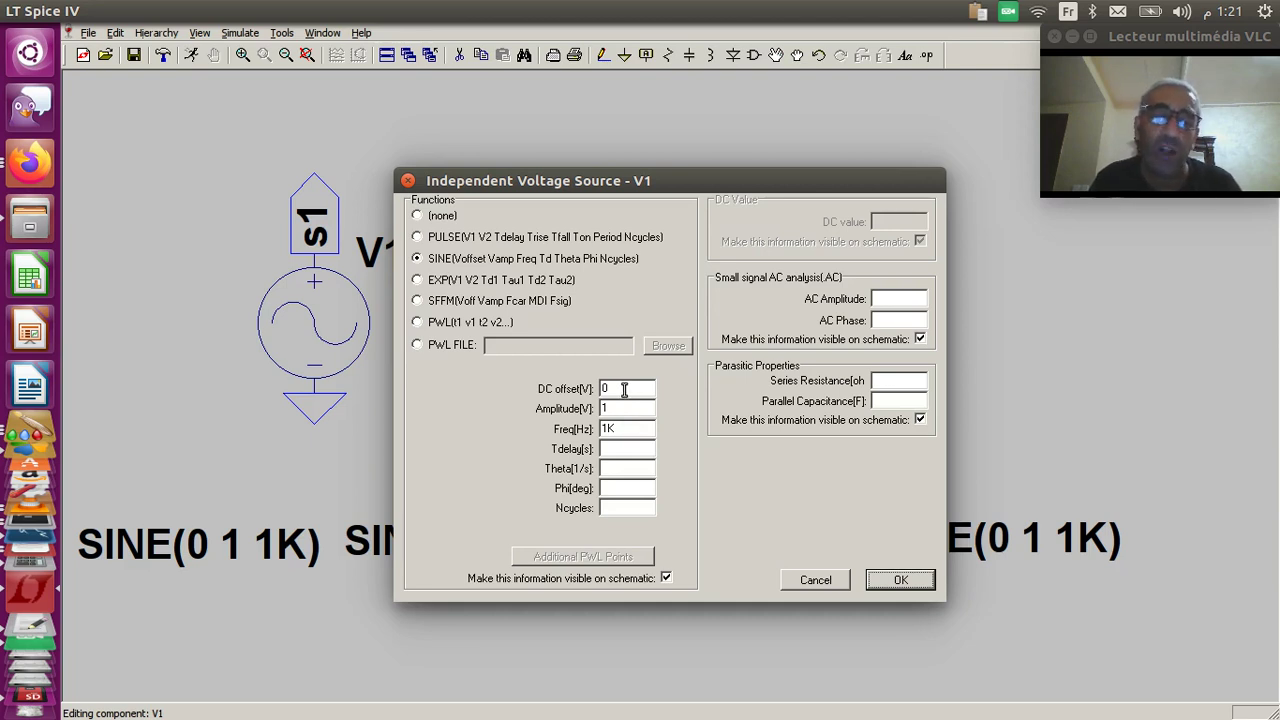
left_click(619, 409)
key("BackSpace")
type("5")
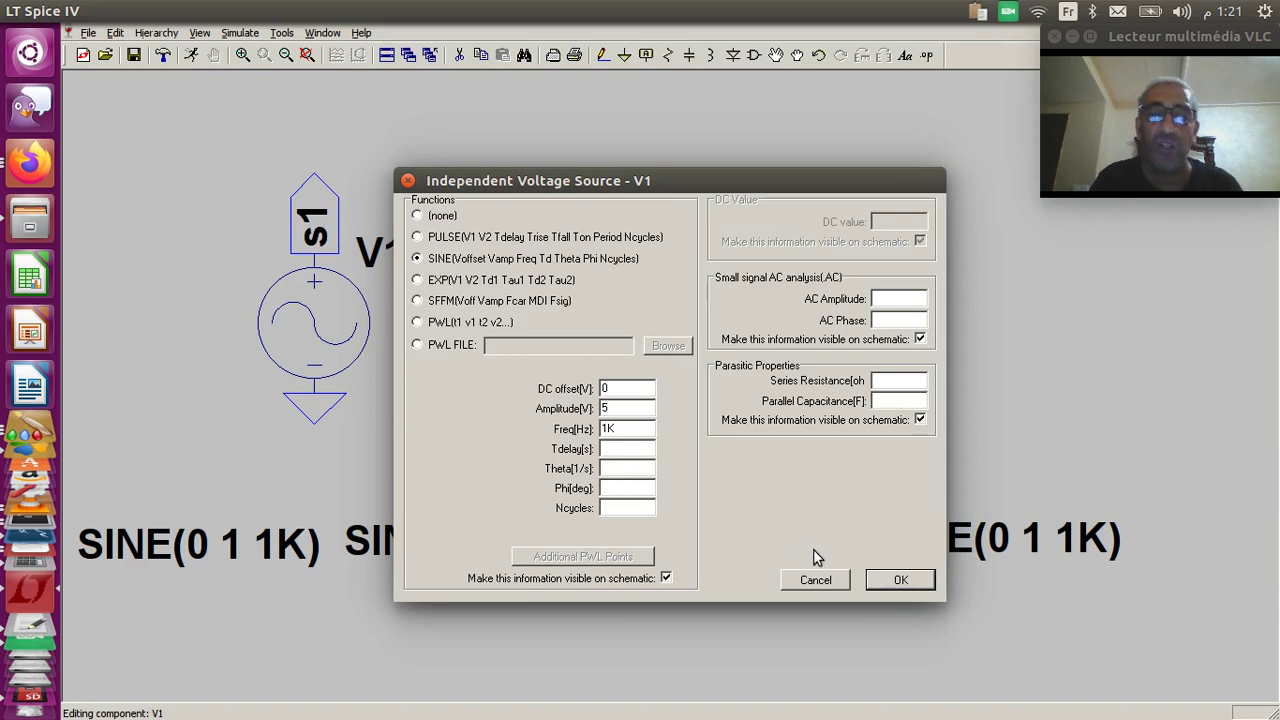
left_click(900, 580)
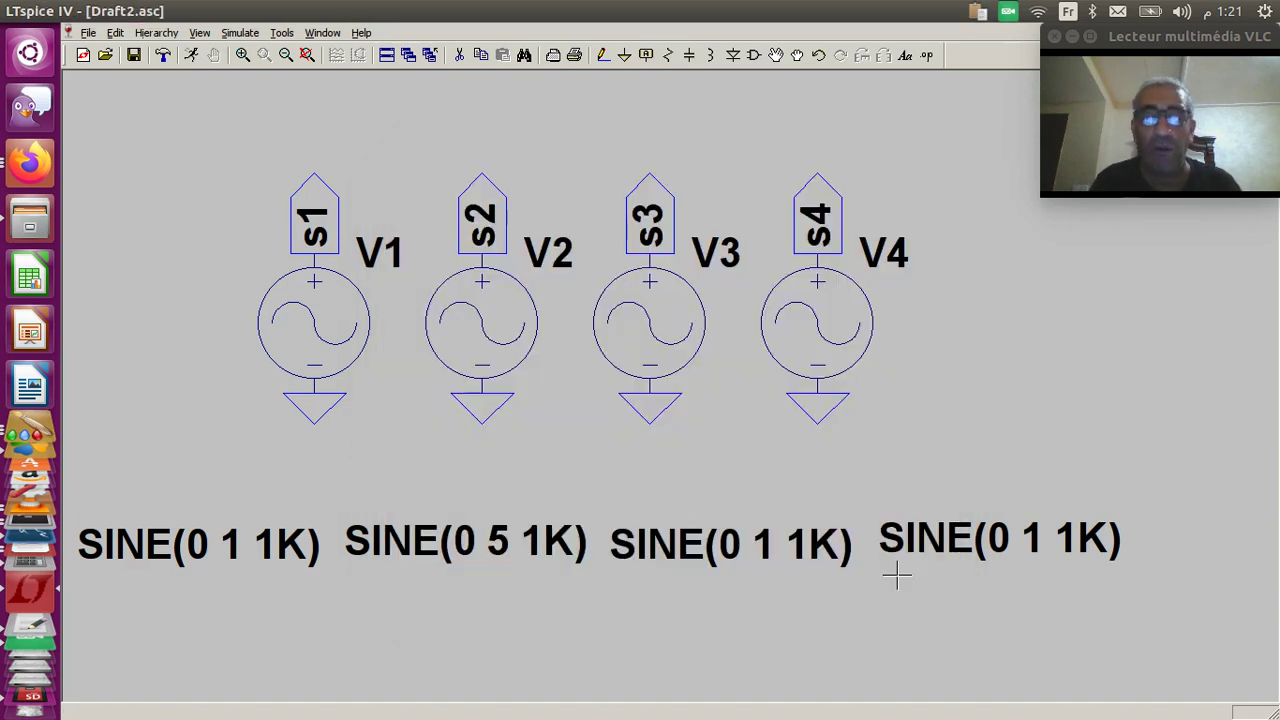
Step: Switch source V2 to the PULSE function with an on voltage of 5 V and a delay of 0.1m
right_click(480, 330)
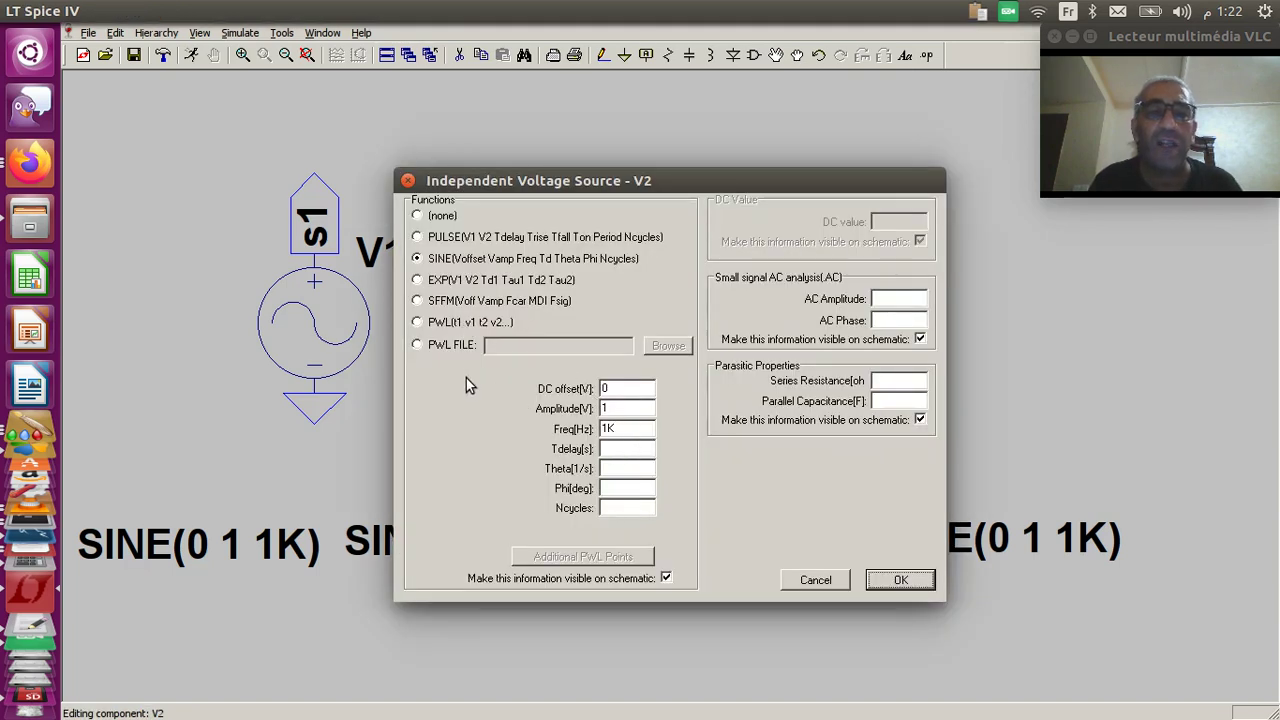
left_click(417, 237)
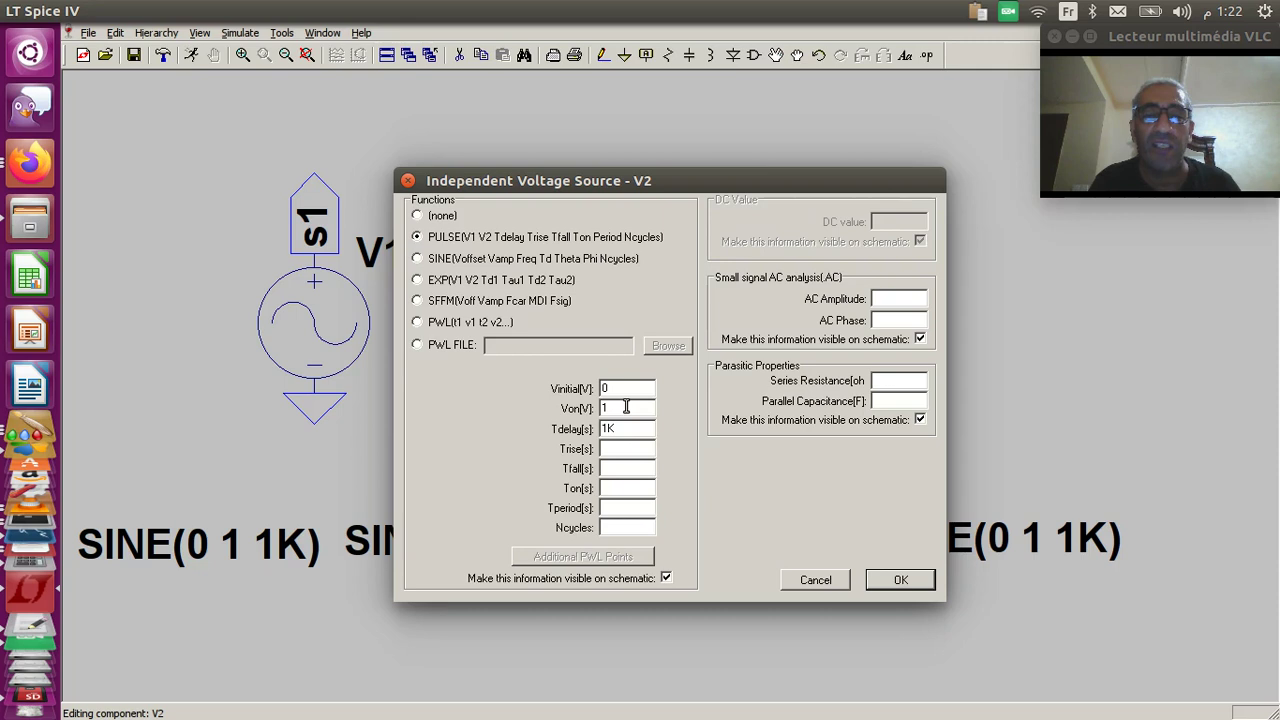
key("BackSpace")
type("5")
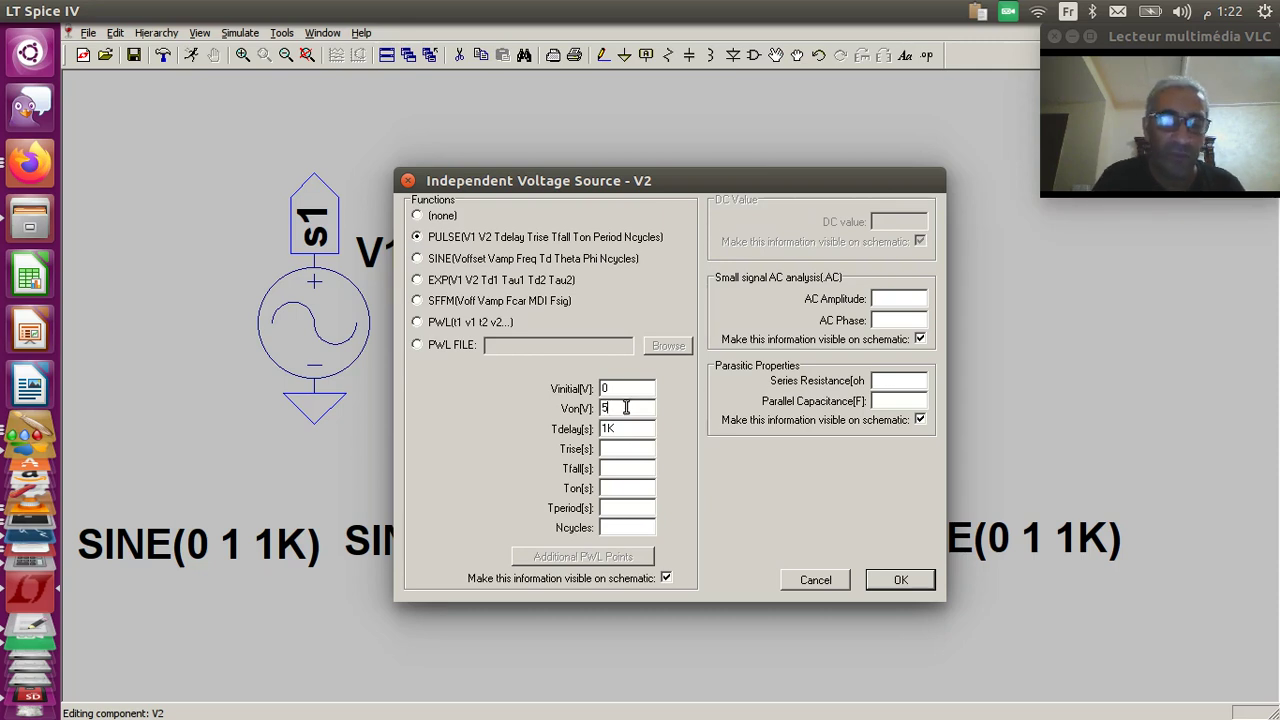
left_click(627, 431)
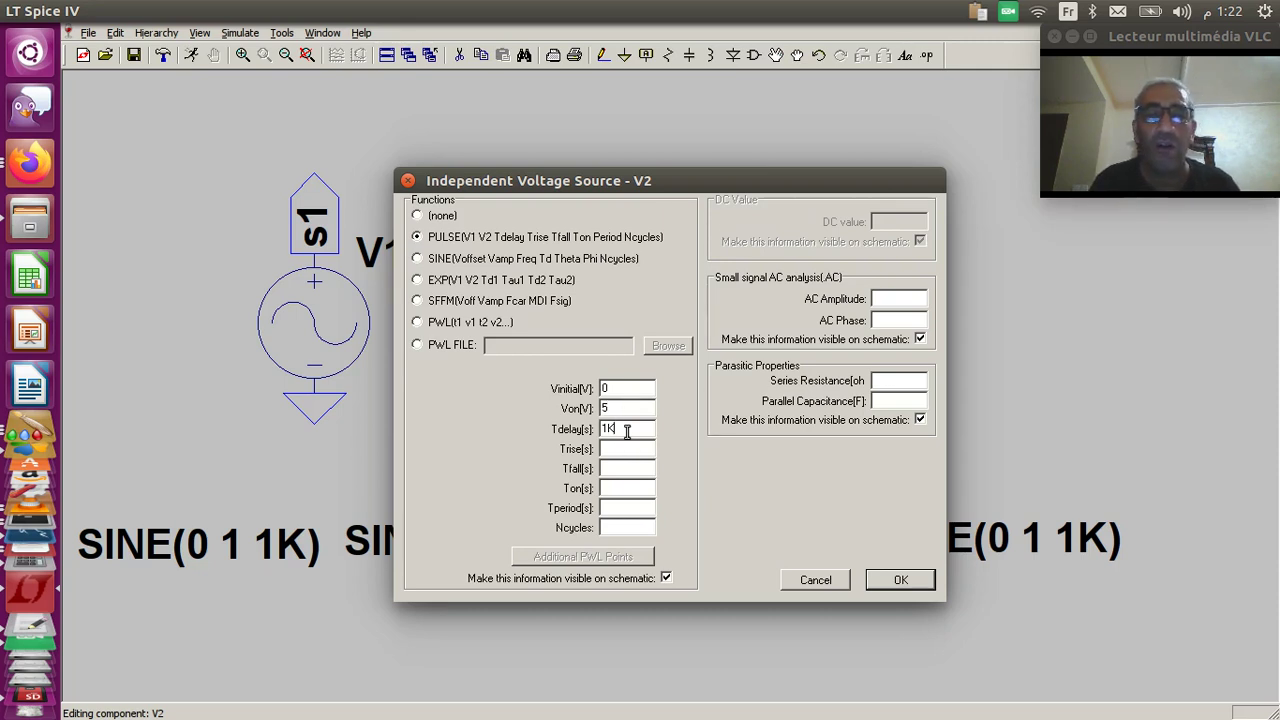
key("BackSpace")
key("BackSpace")
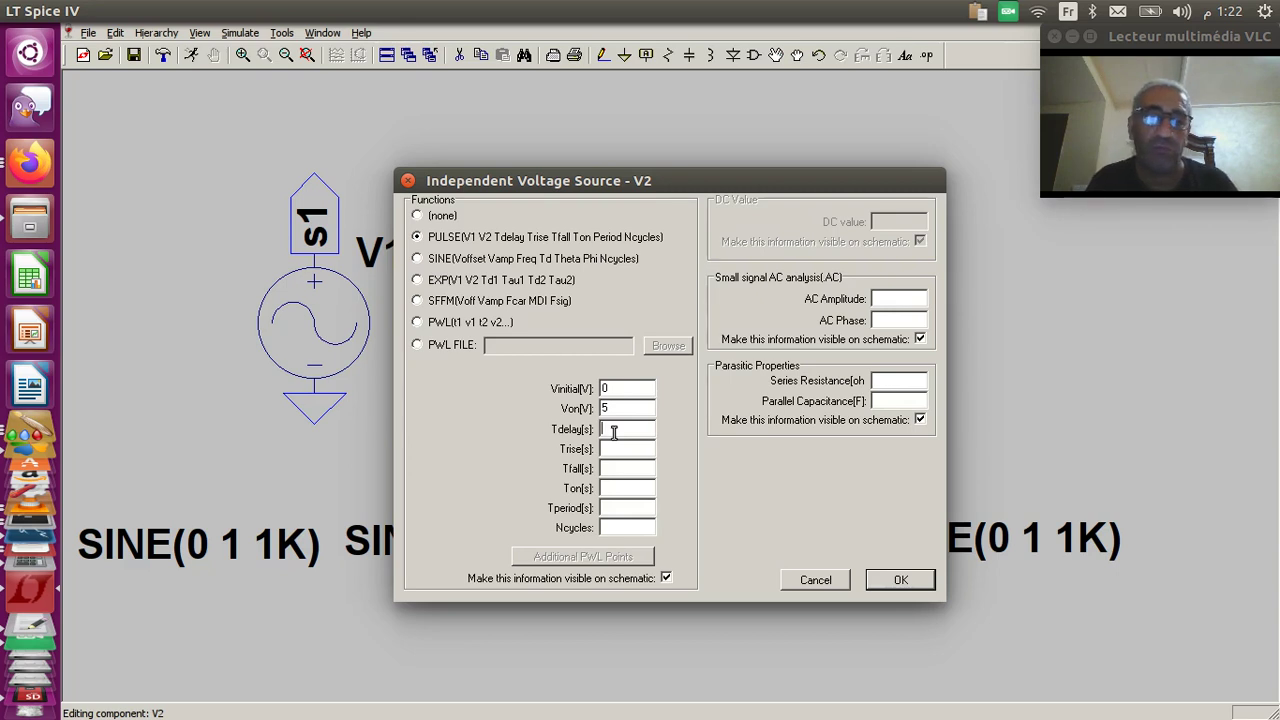
type("0")
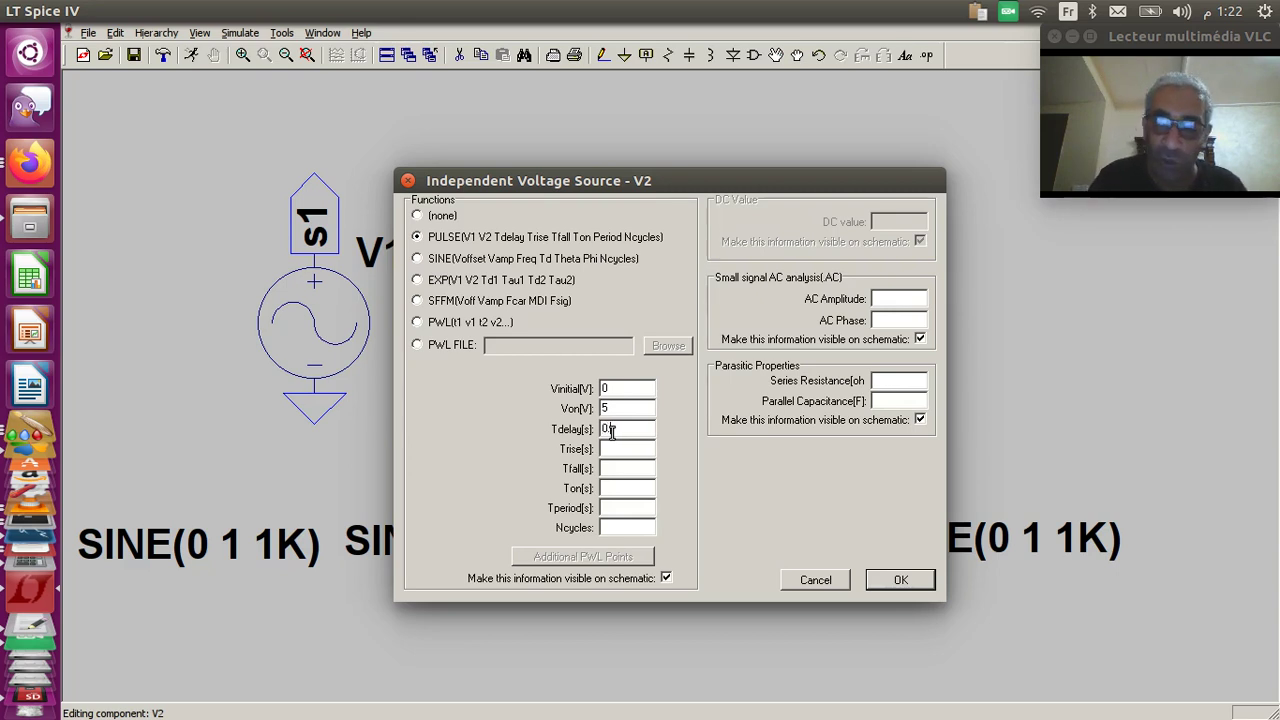
type(".1m")
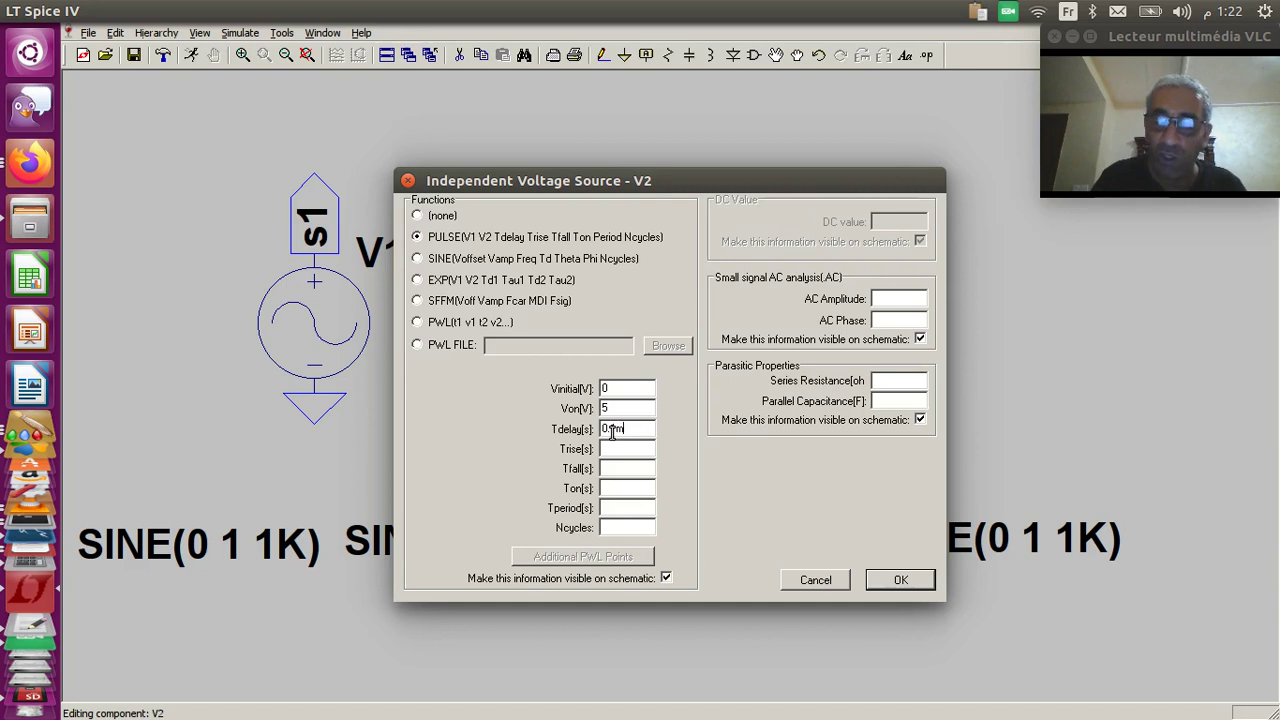
Step: Set both the rise time and the fall time of V2's pulse to 1ns
left_click(618, 451)
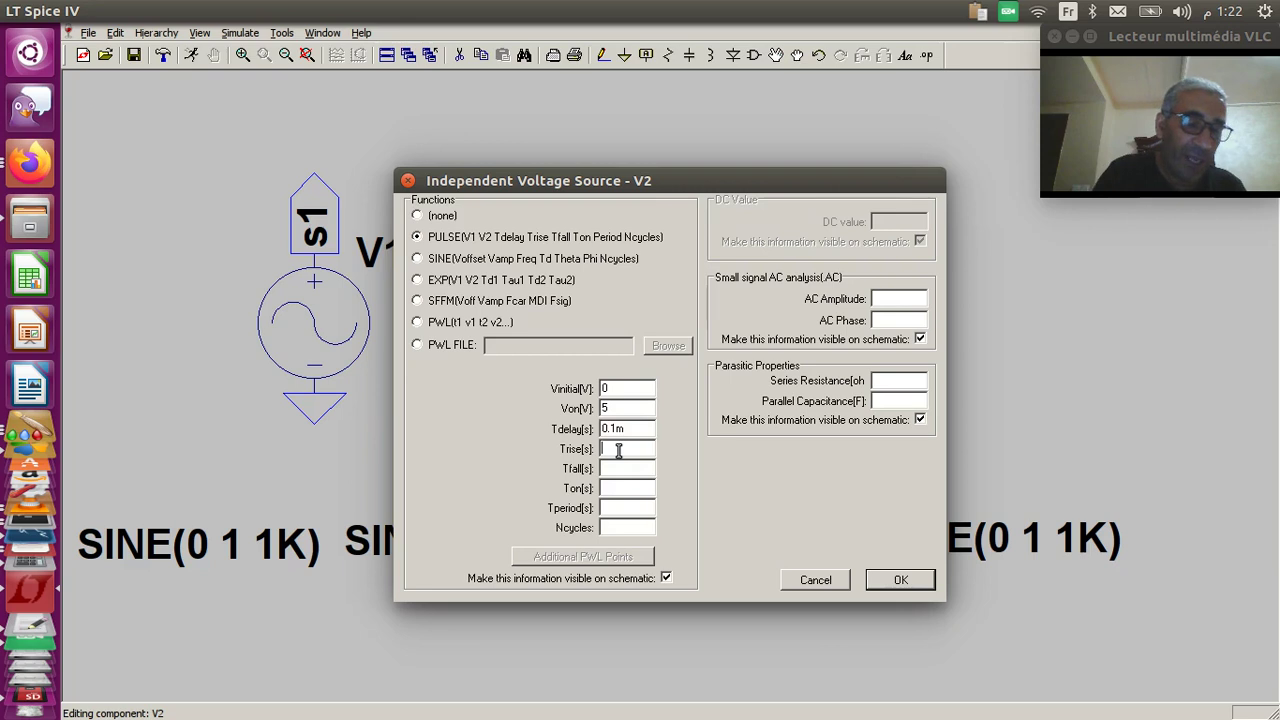
type("1ns")
left_click(614, 470)
type("1")
type("s")
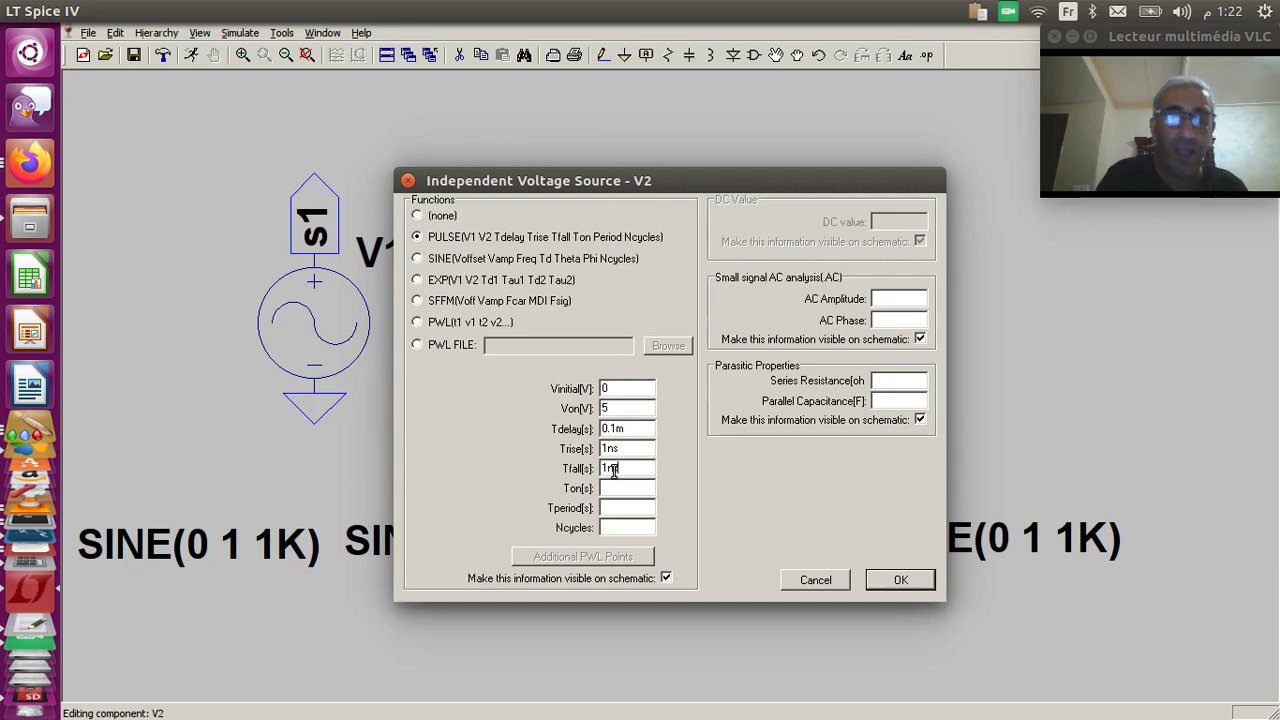
Step: Set V2's pulse on-time to 0.5m and its period to 1m, and apply the source settings
left_click(621, 487)
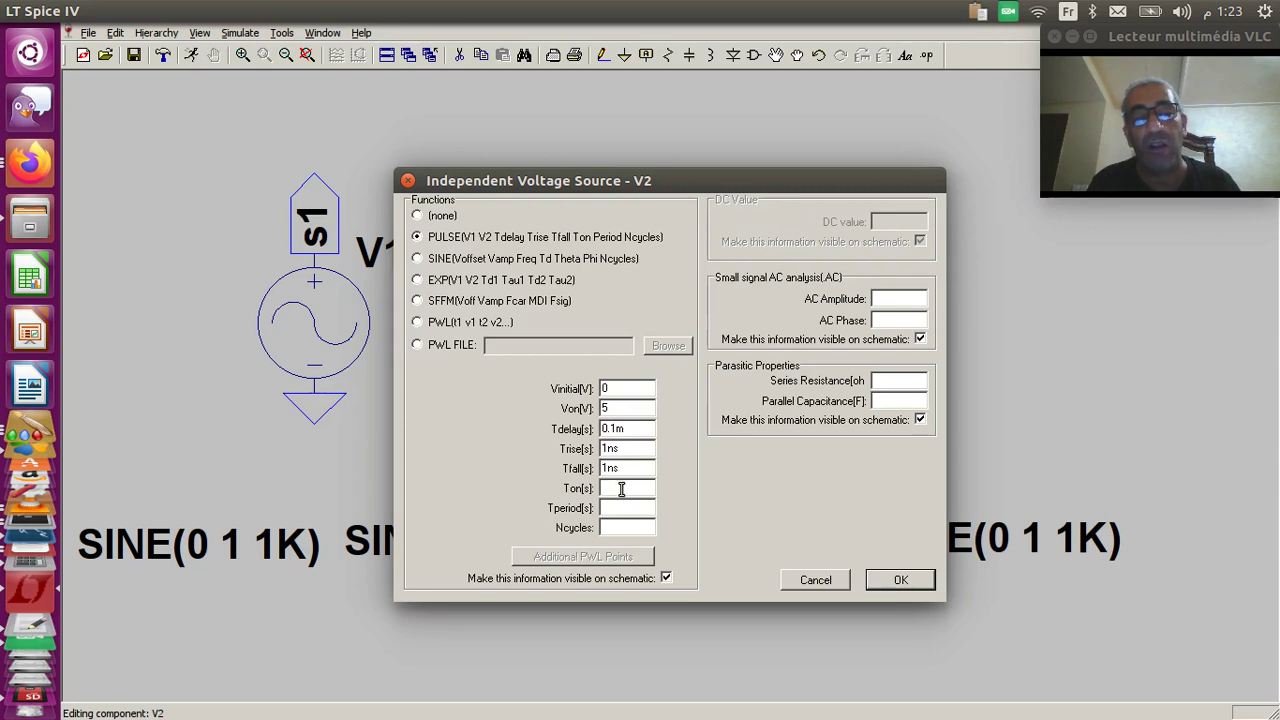
type("0.5")
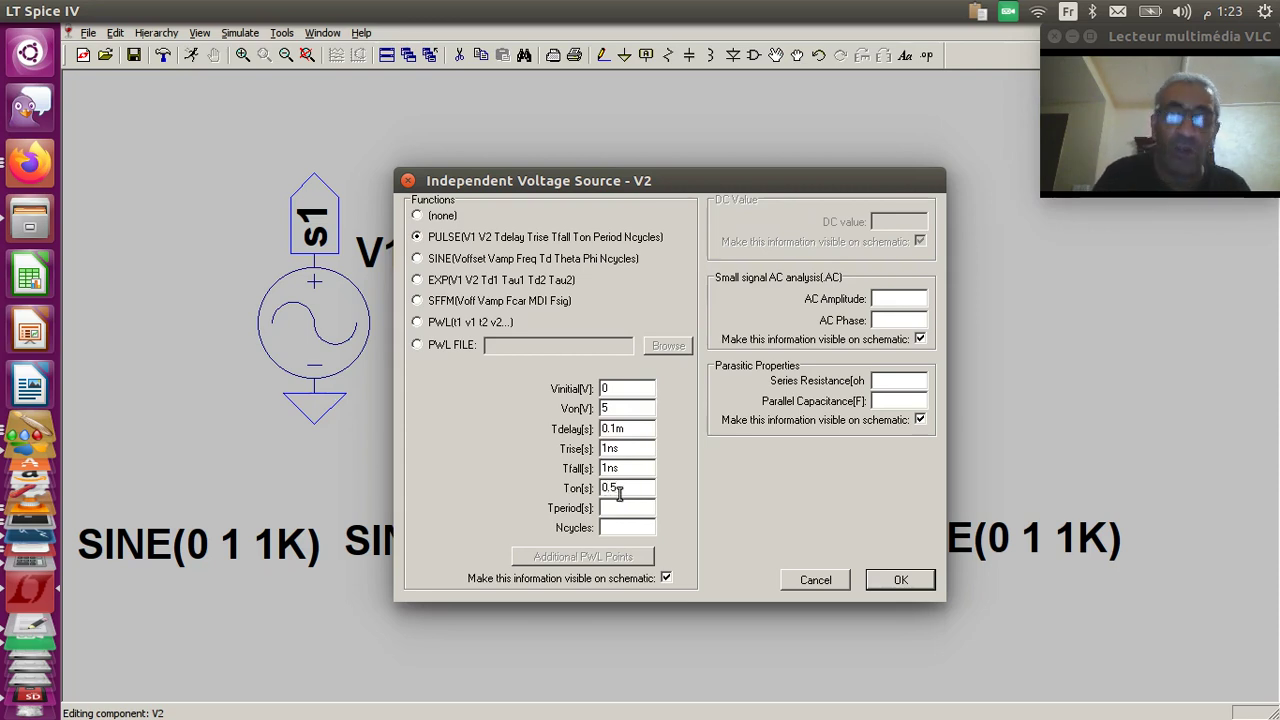
type("m")
left_click(622, 510)
type("1m")
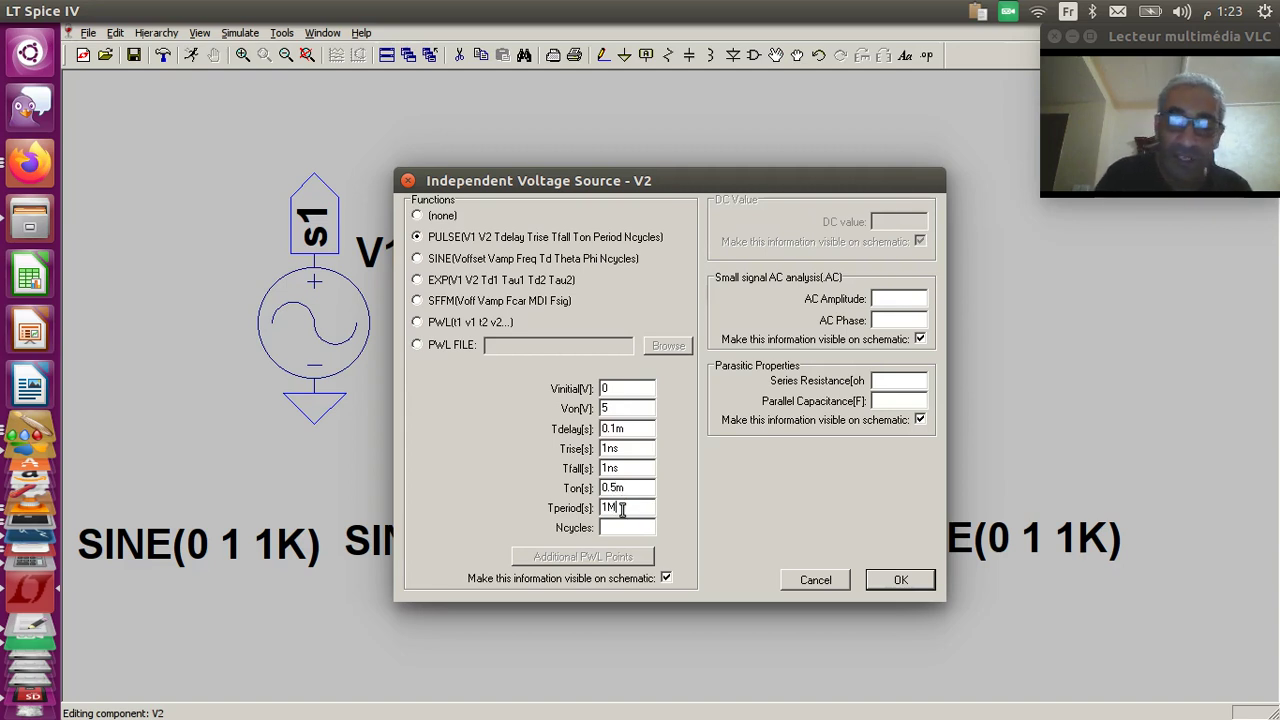
key("BackSpace")
type("m")
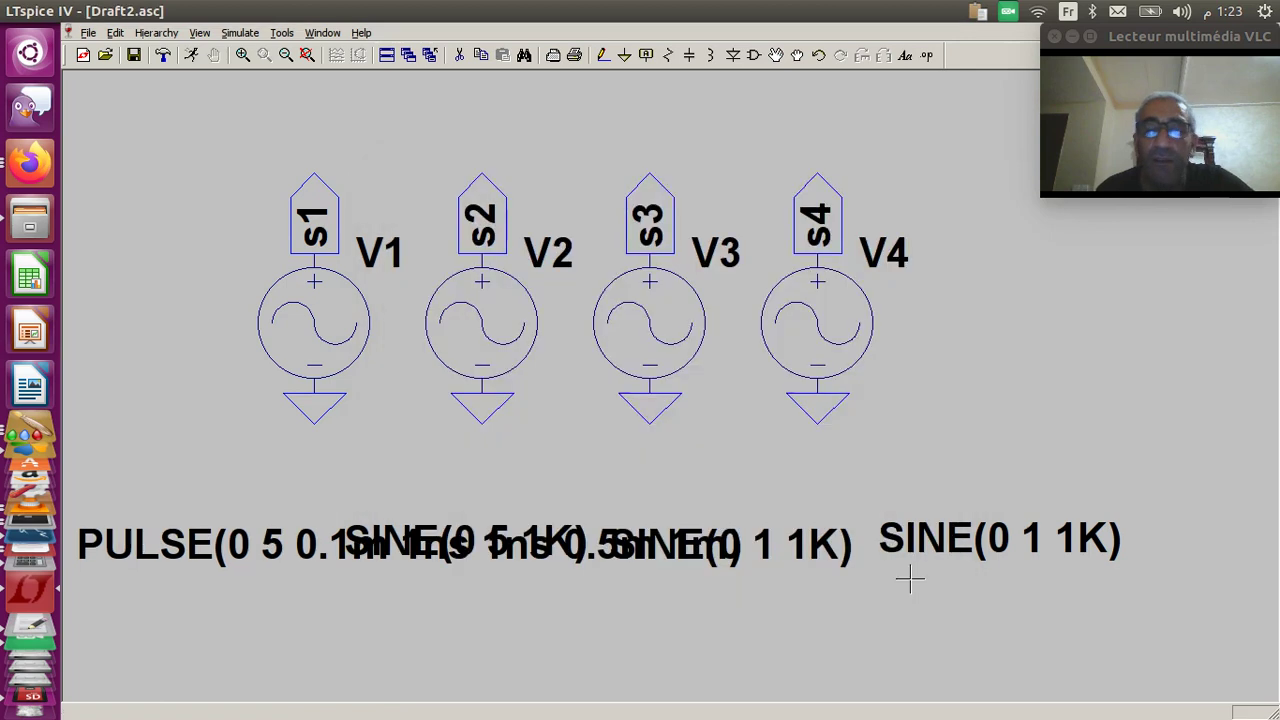
left_click(902, 580)
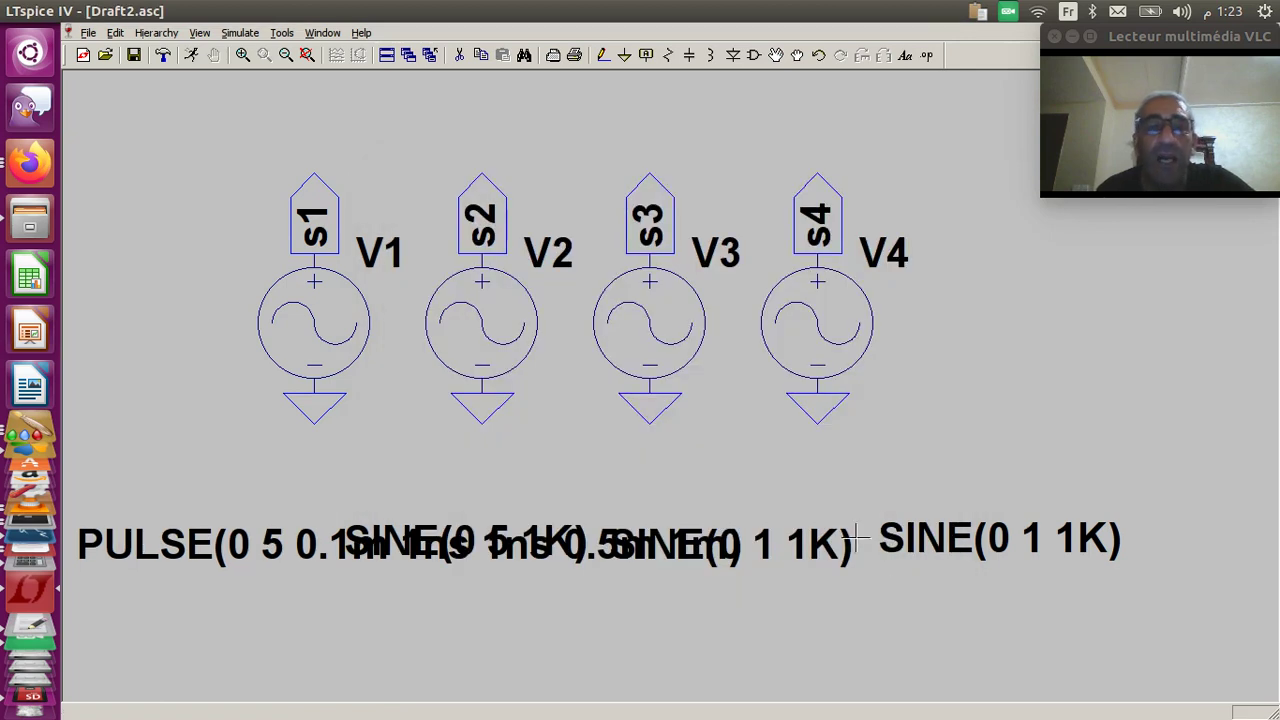
Step: Switch source V3 to the PULSE function with an initial voltage of -5 and an on voltage of +5
right_click(670, 323)
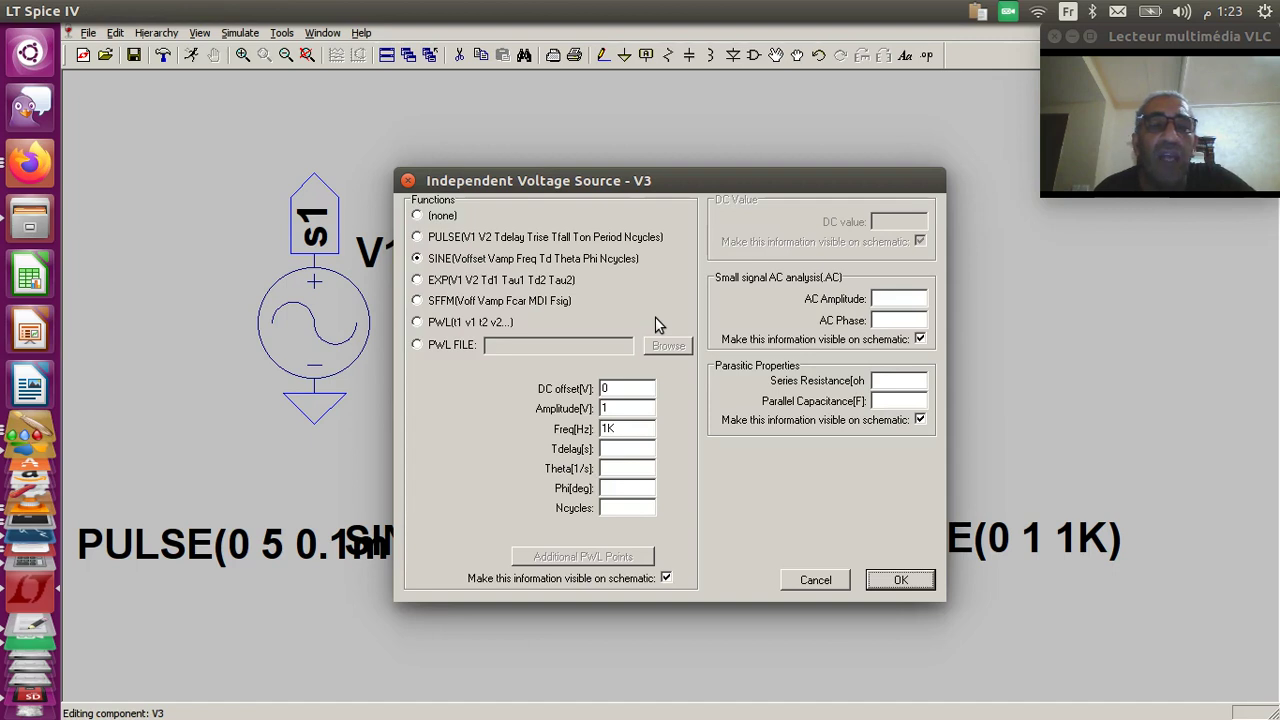
left_click(418, 238)
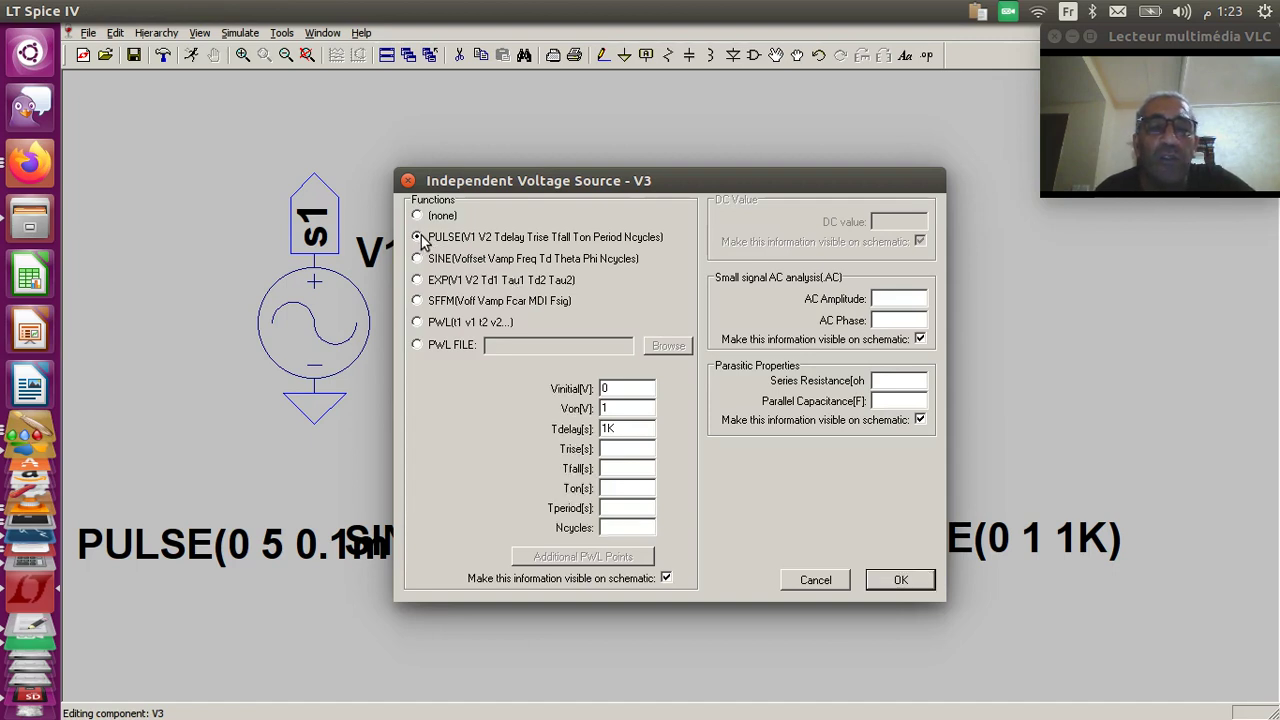
left_click(619, 386)
key("BackSpace")
type("6")
key("BackSpace")
type("-5")
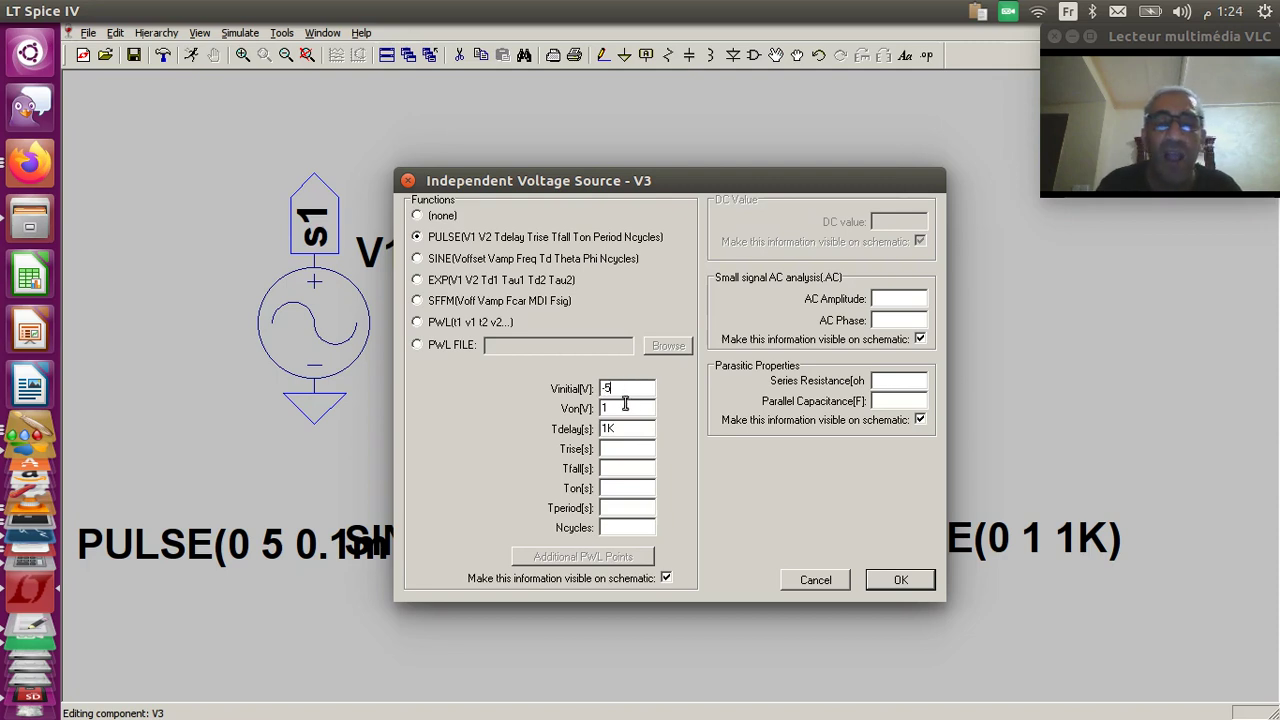
left_click(625, 407)
key("BackSpace")
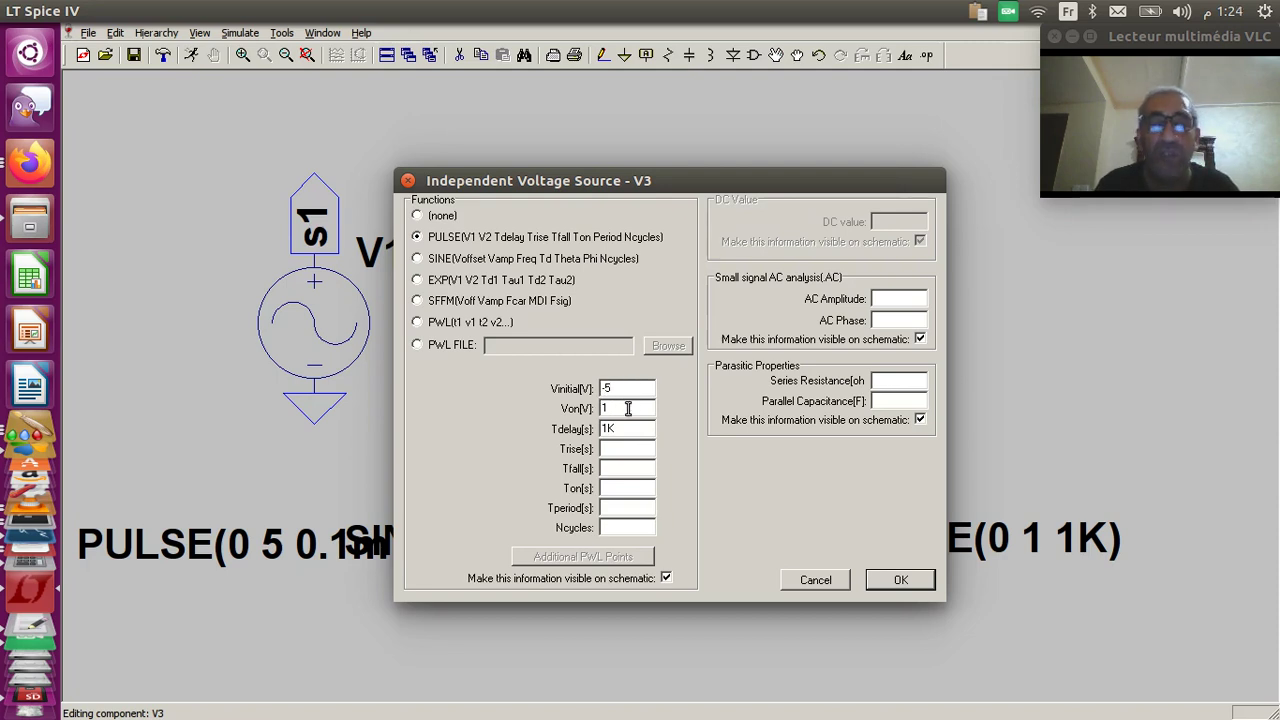
type("+5")
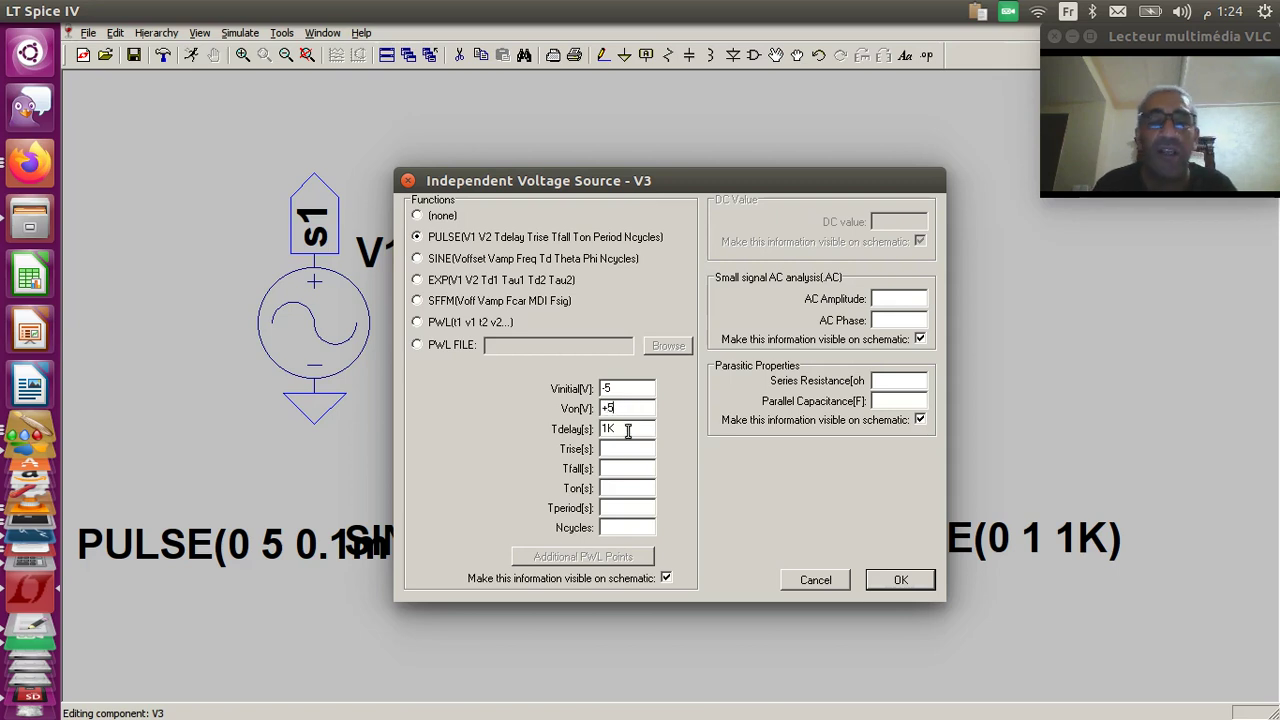
Step: Set V3's pulse delay to 0 and both its rise and fall times to 0.5m
key("BackSpace")
key("BackSpace")
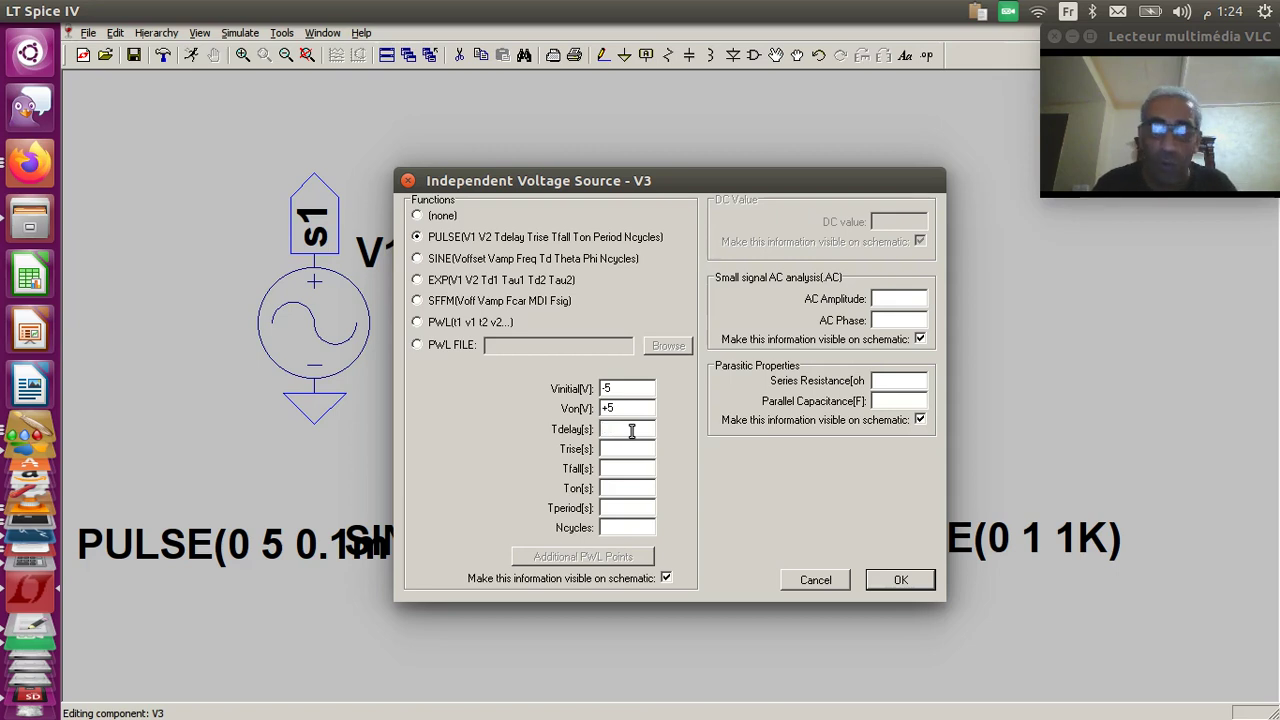
type("0")
left_click(629, 448)
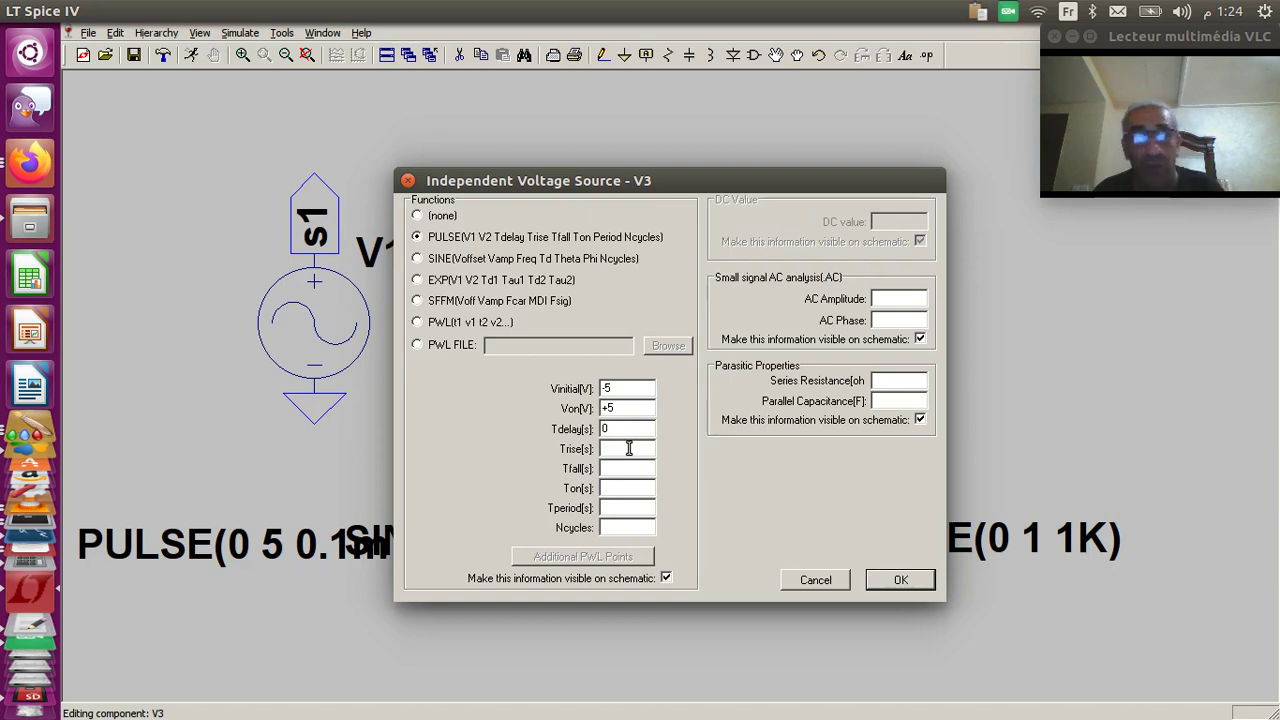
type("0.5m")
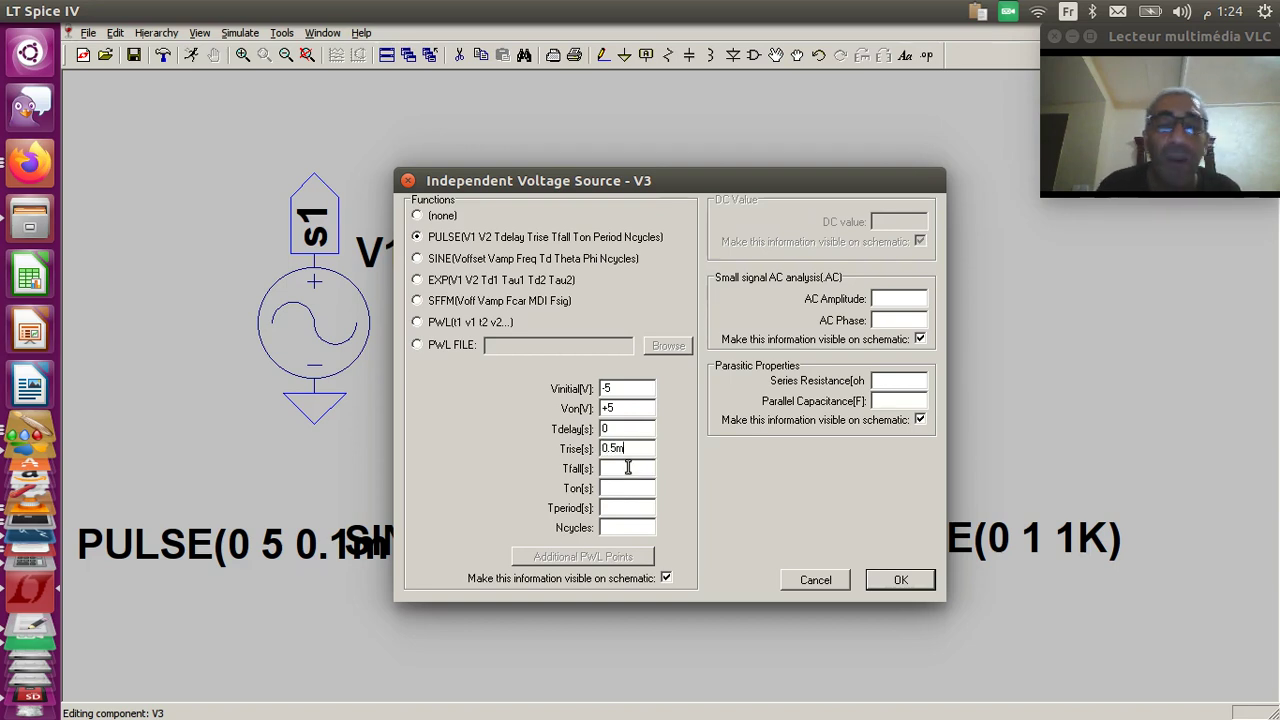
left_click(628, 469)
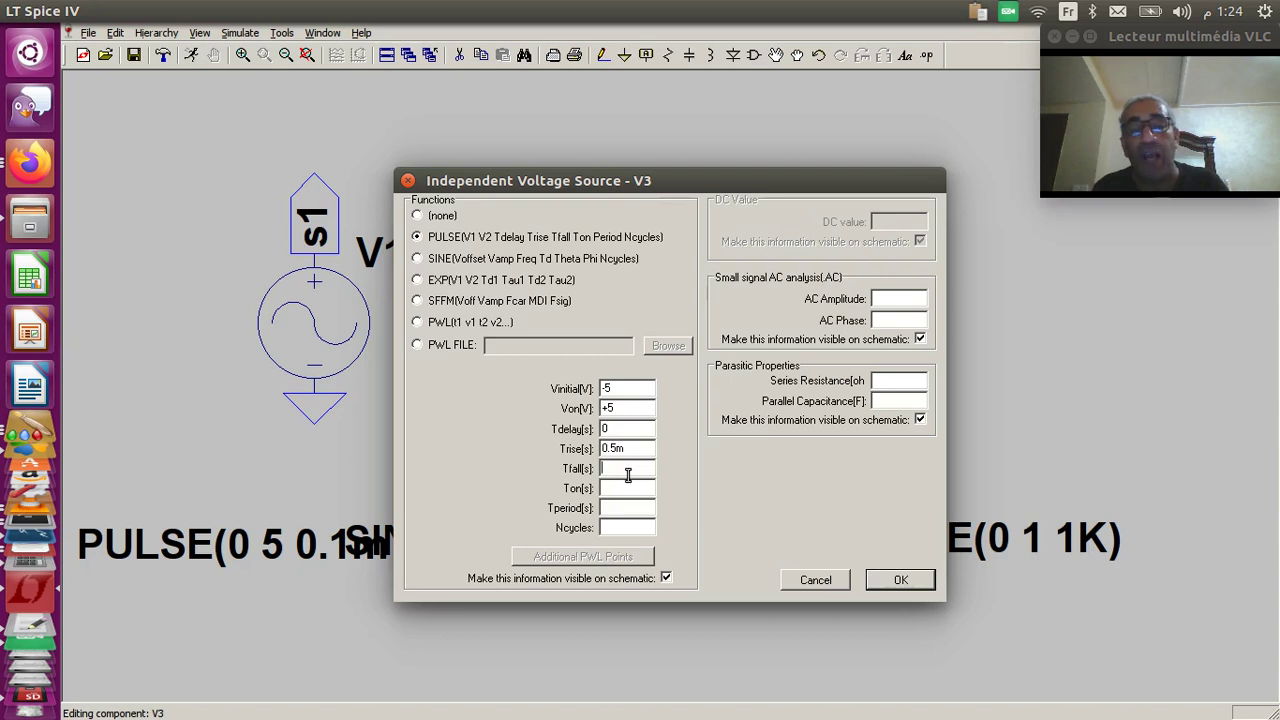
type("0.5m")
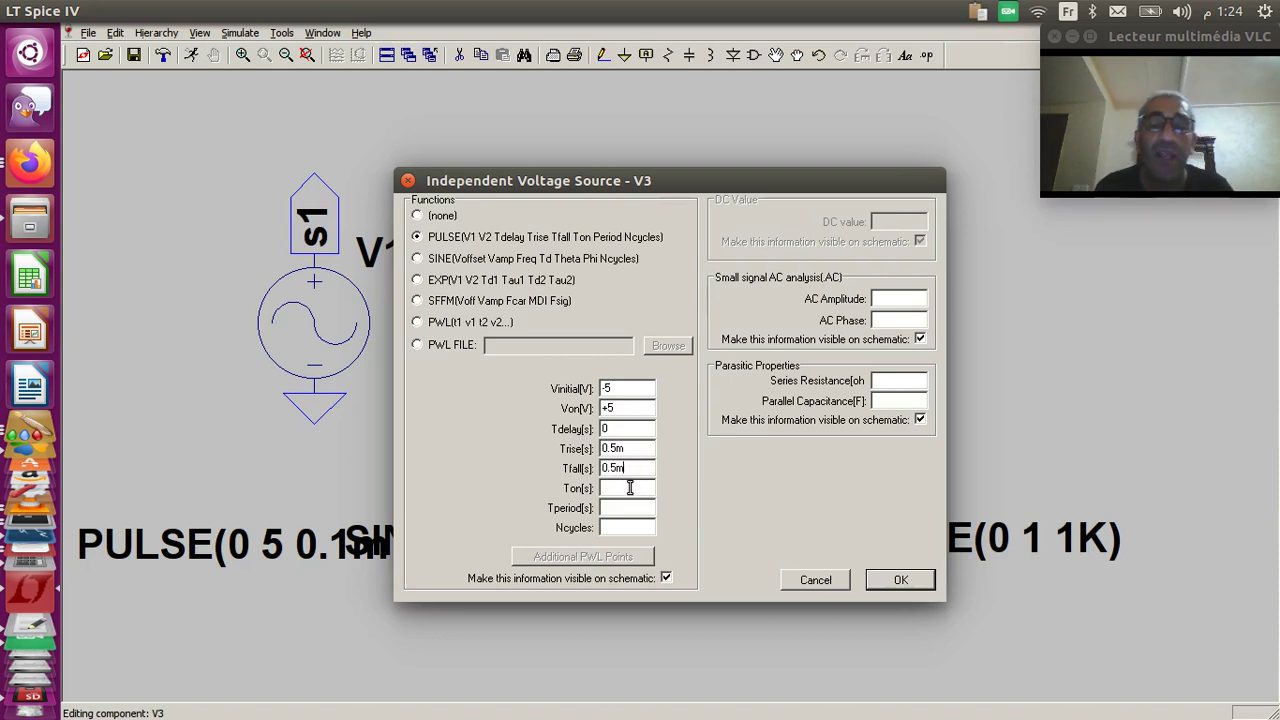
Step: Set V3's pulse on-time to 1n and its period to 1m, and apply the source settings
left_click(630, 487)
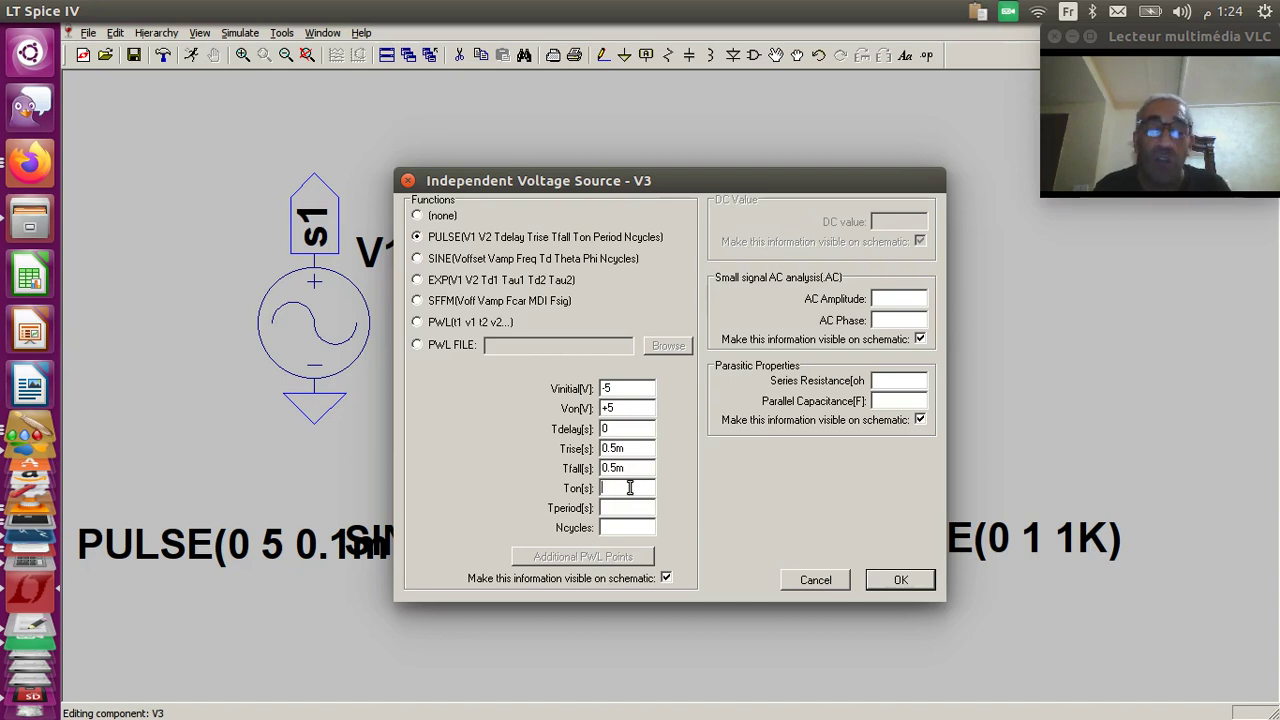
type("1m")
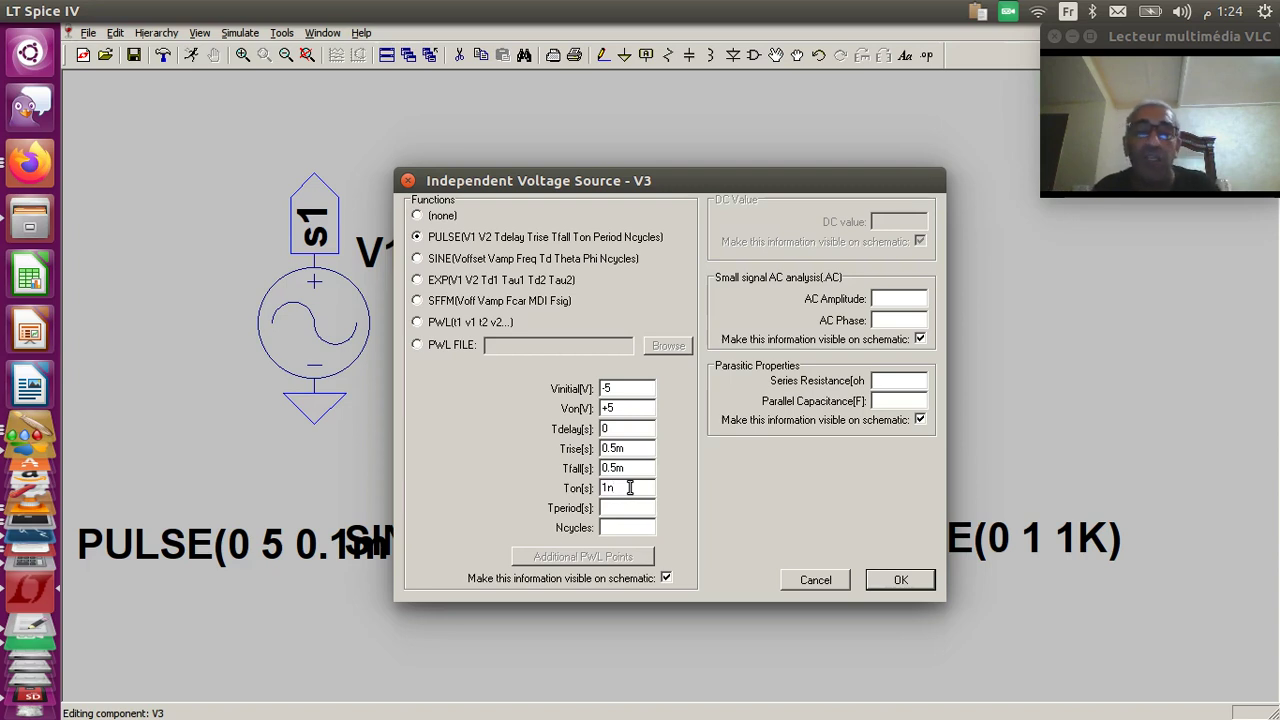
left_click(622, 507)
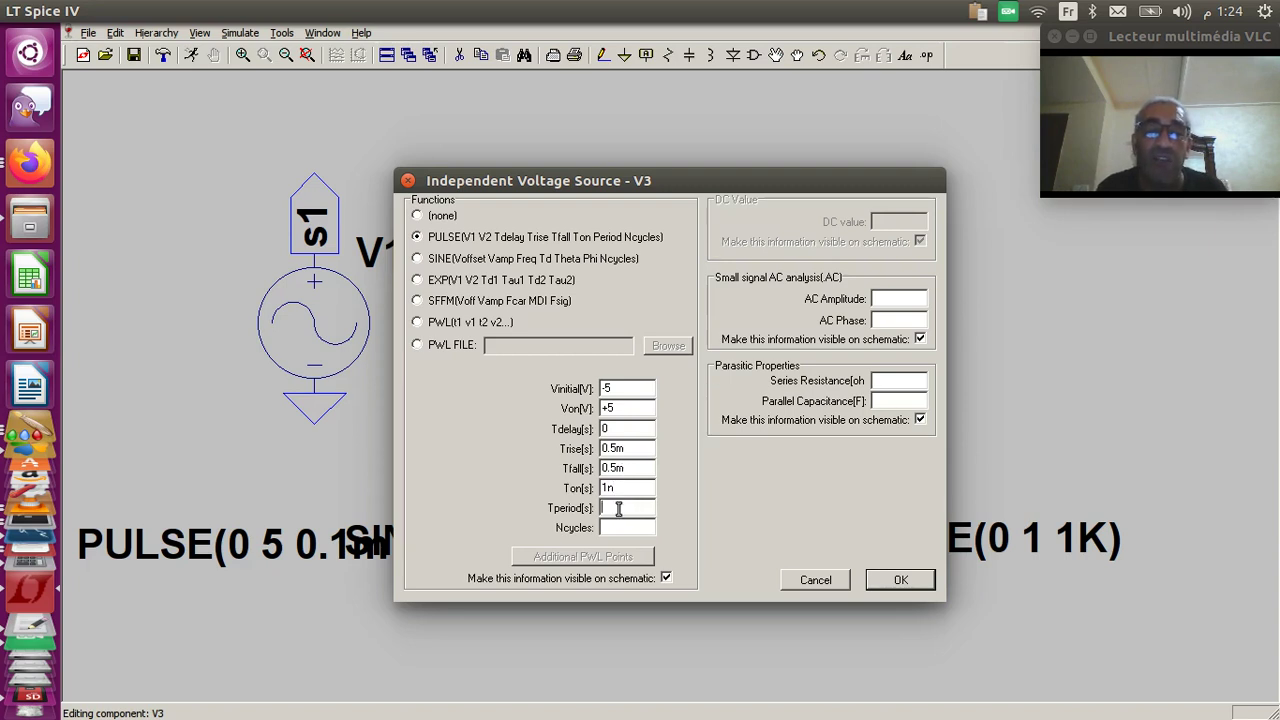
type("1m")
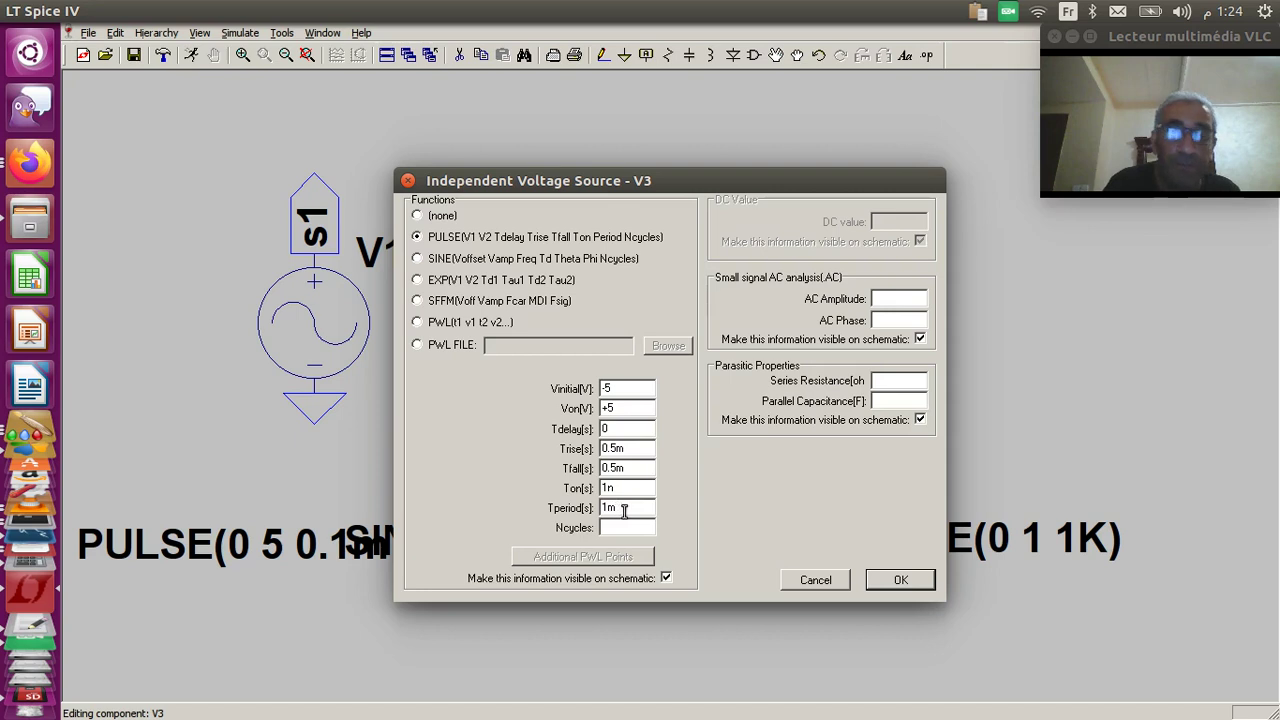
left_click(905, 580)
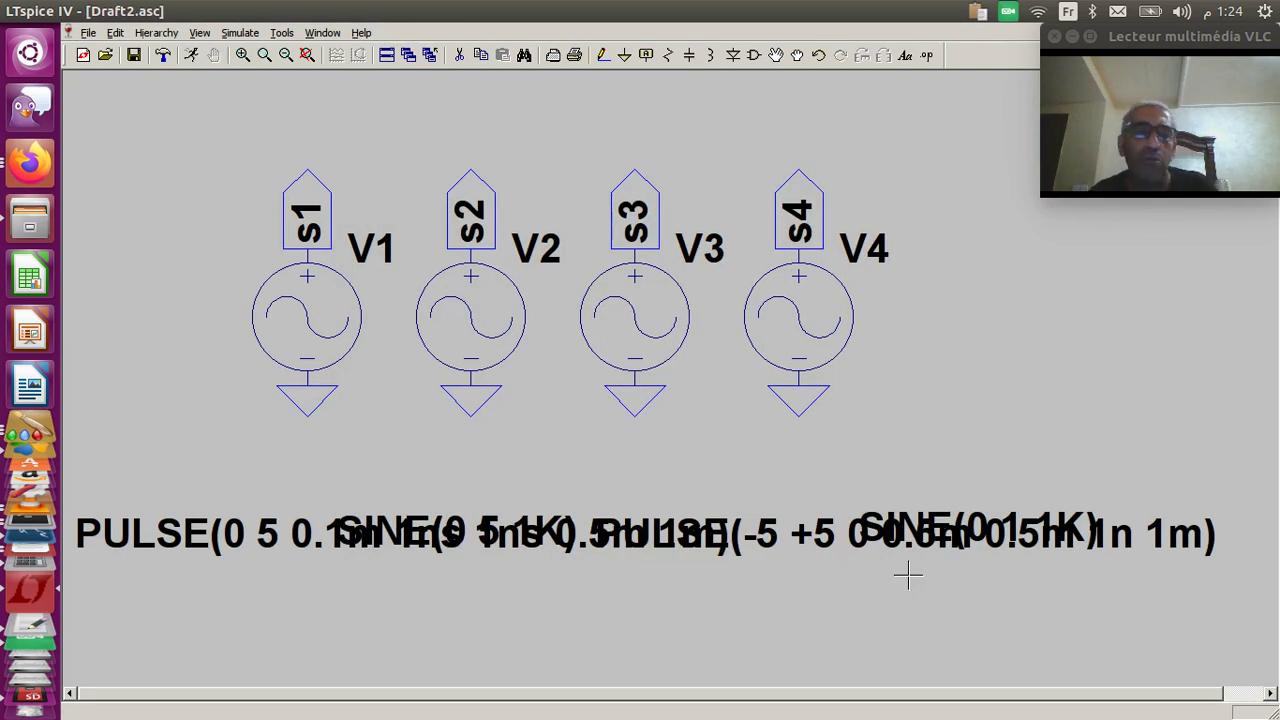
Step: Delete voltage source V4 together with its s4 label and its ground symbol
left_click(466, 52)
left_click(795, 318)
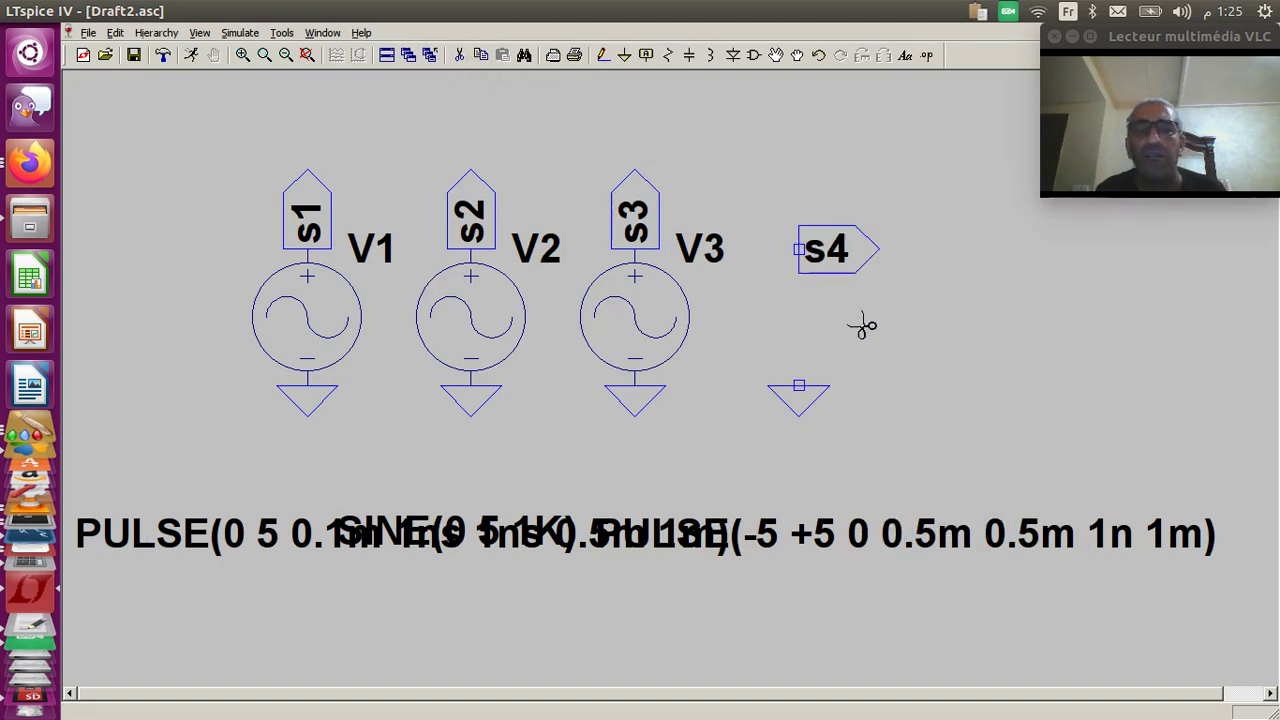
left_click(830, 248)
left_click(812, 398)
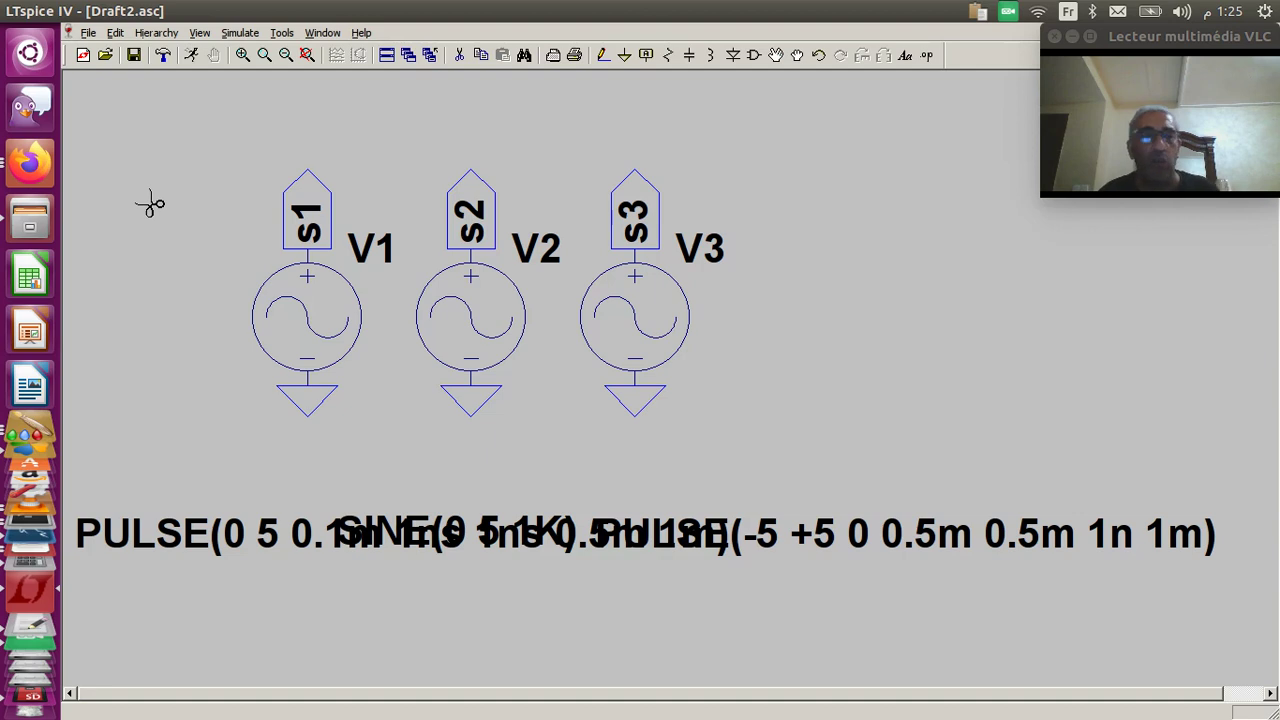
Step: Define a transient analysis with stop time 5m and data saving from 0, and place its directive below sources V2 and V3
left_click(238, 33)
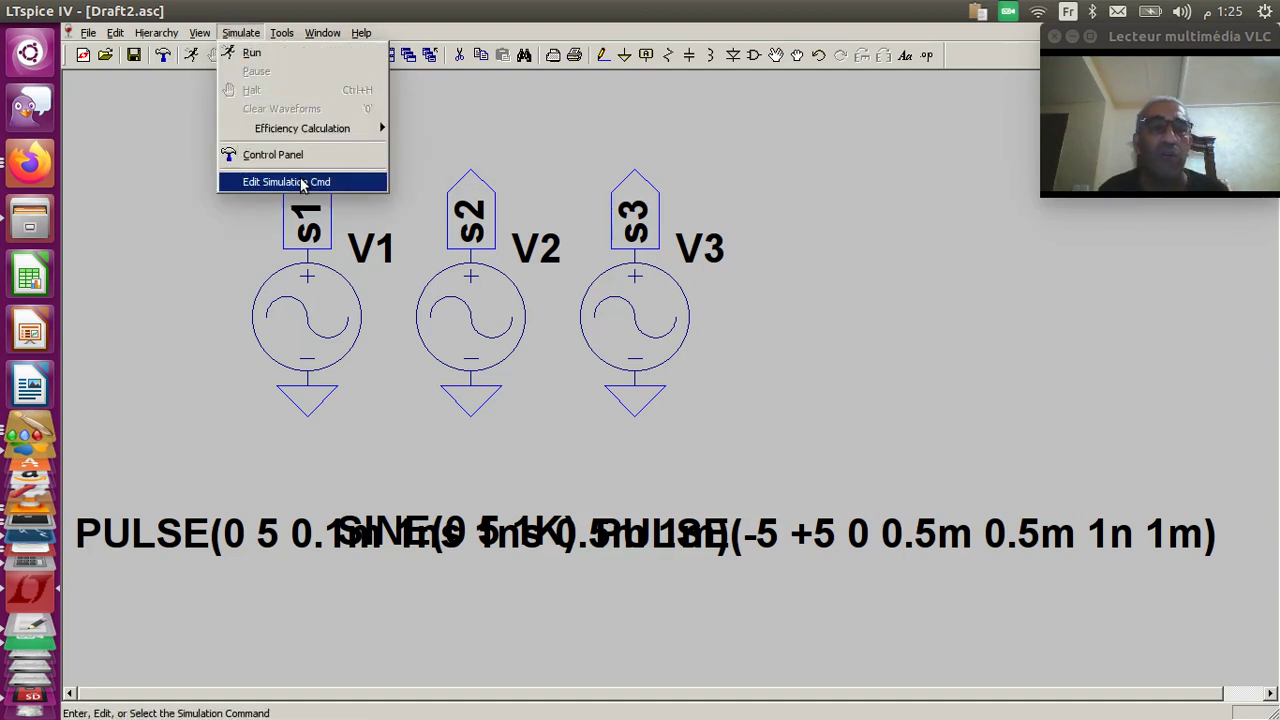
left_click(301, 182)
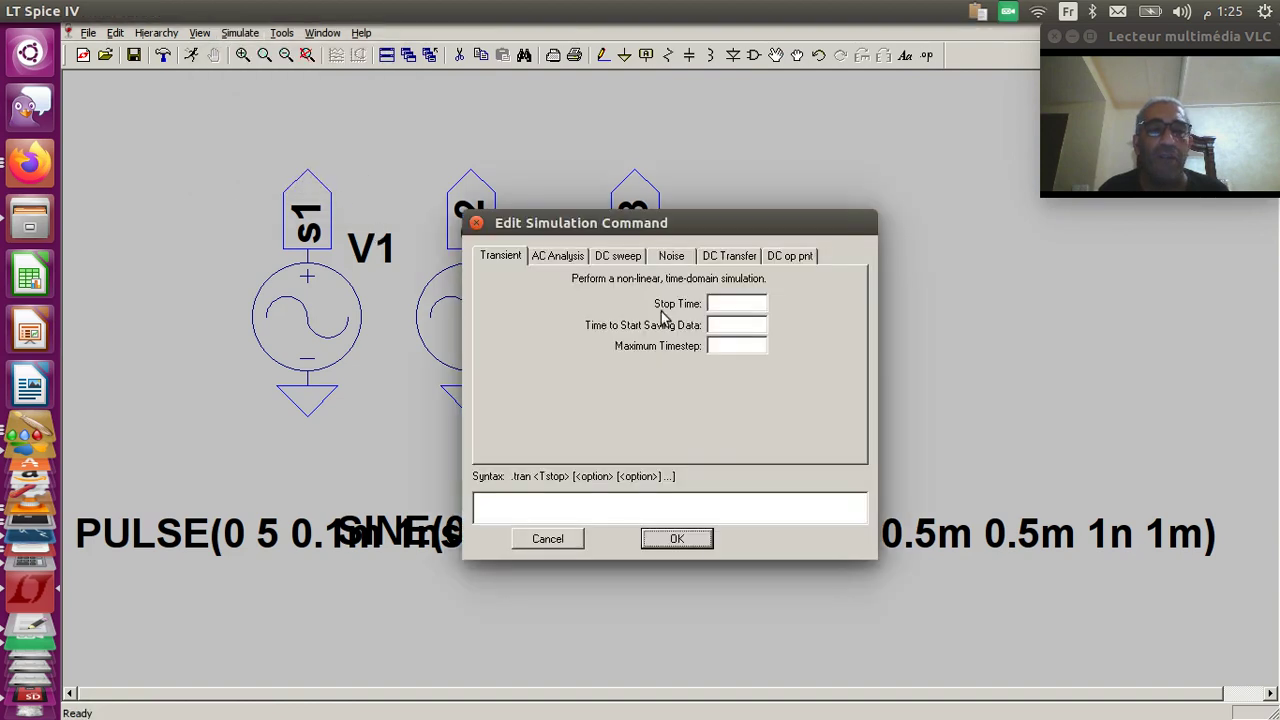
left_click(733, 307)
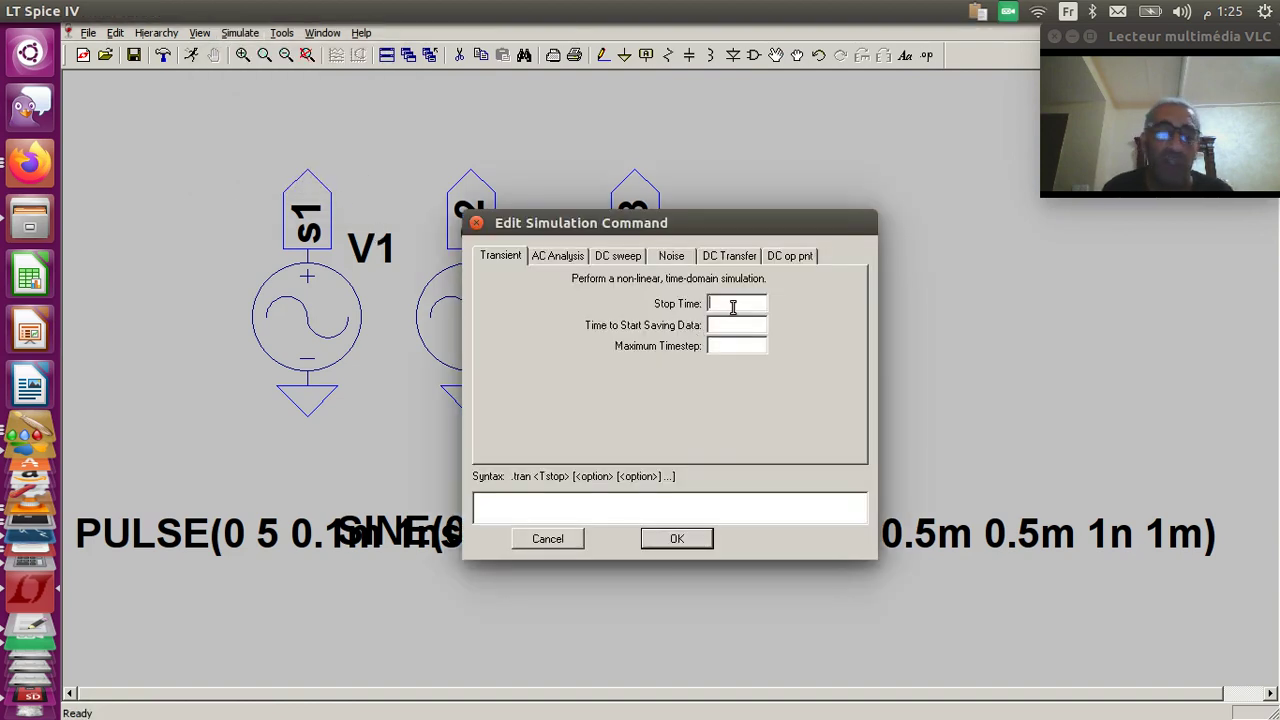
type("5m ")
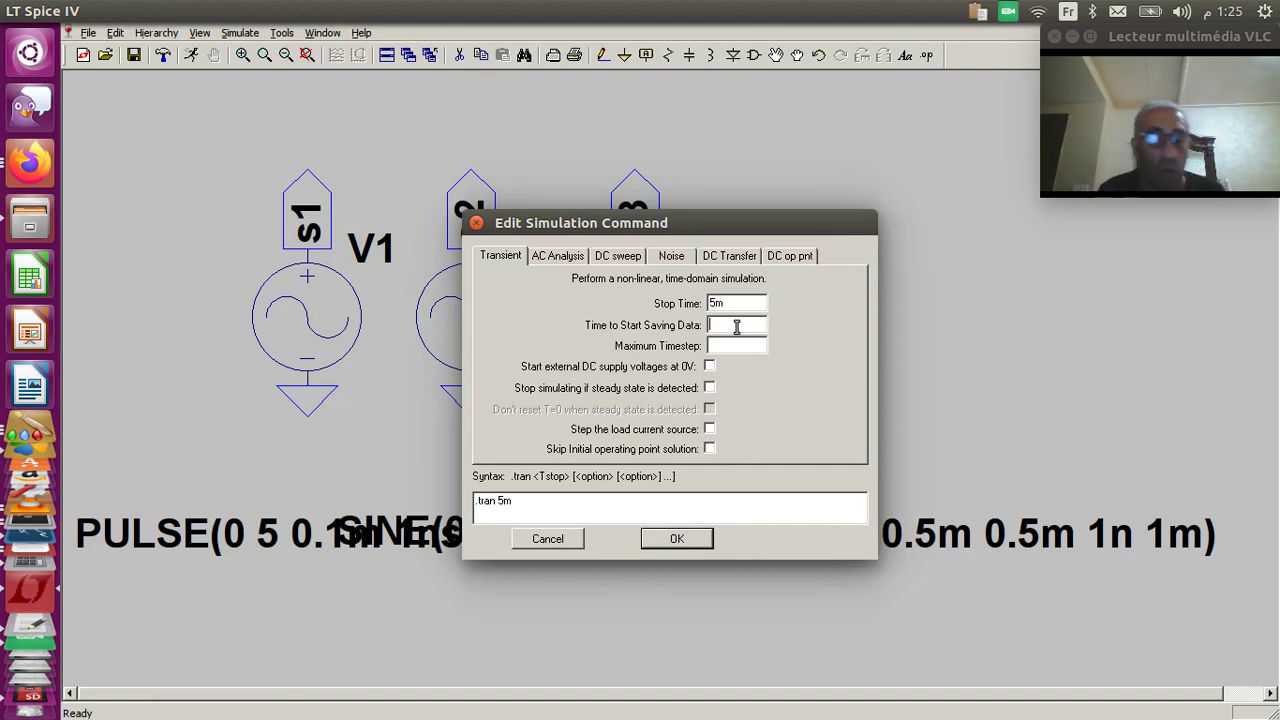
type("0")
left_click(734, 344)
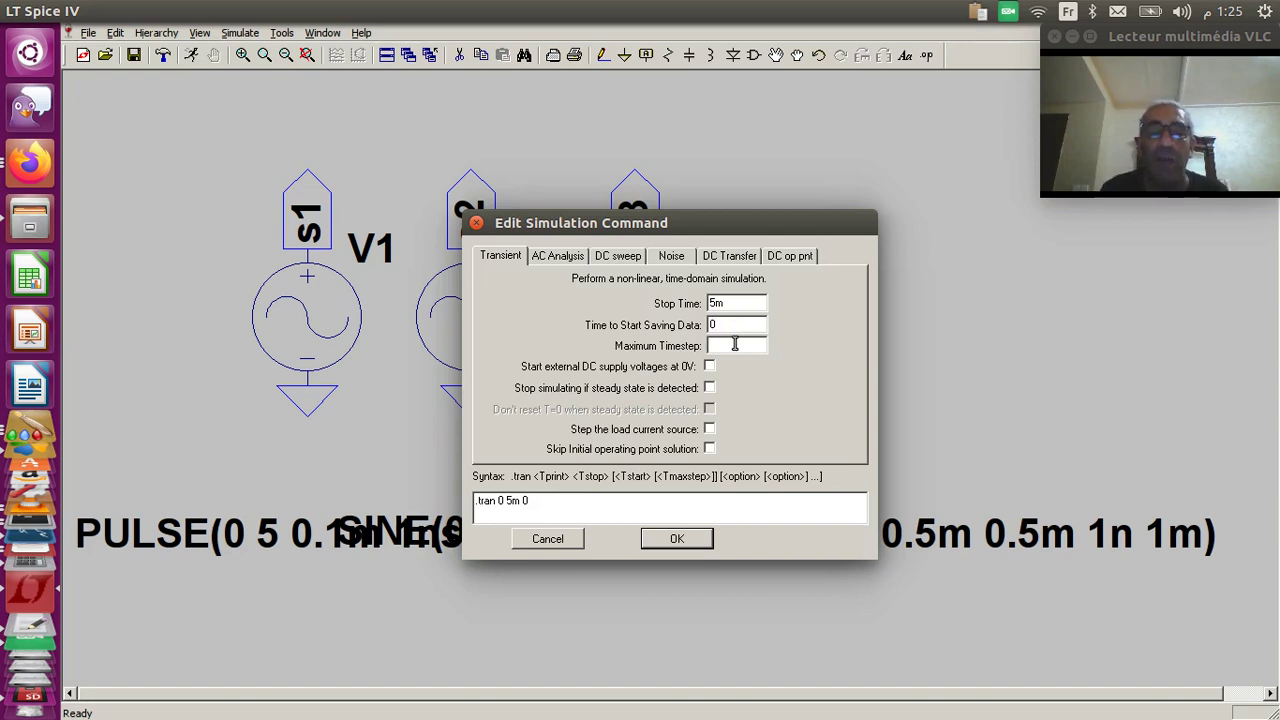
left_click(680, 537)
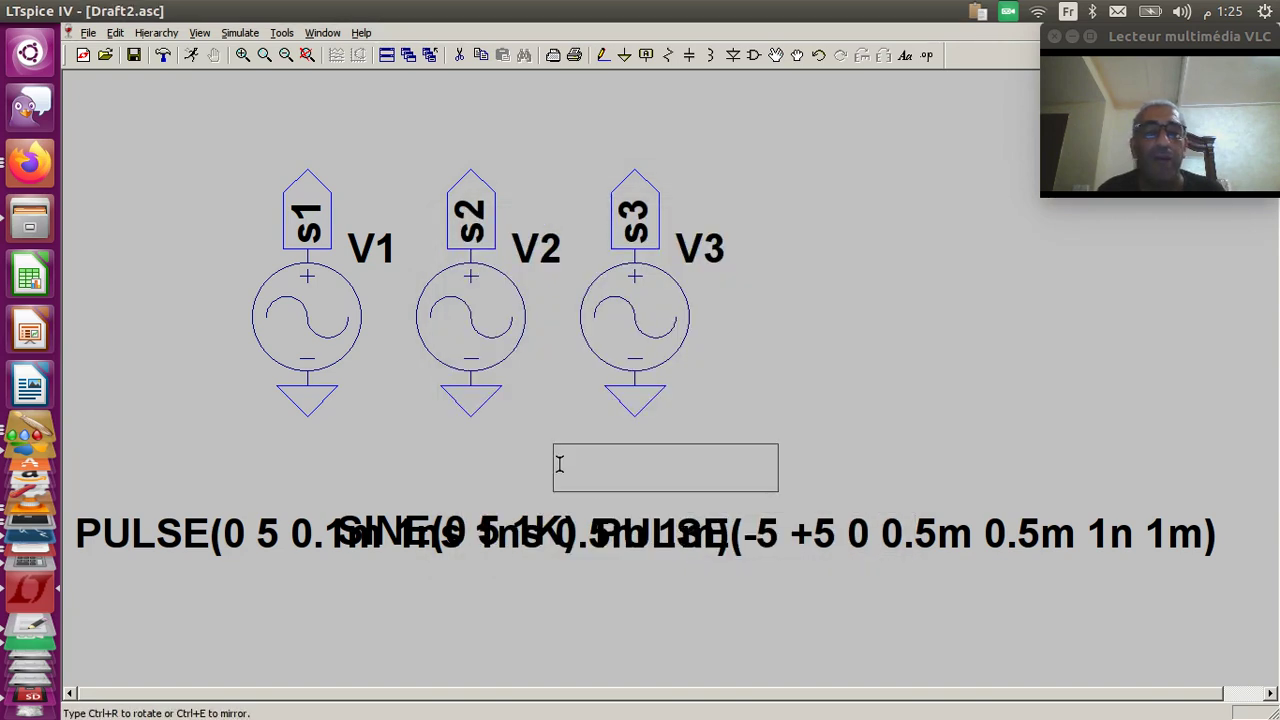
left_click(557, 460)
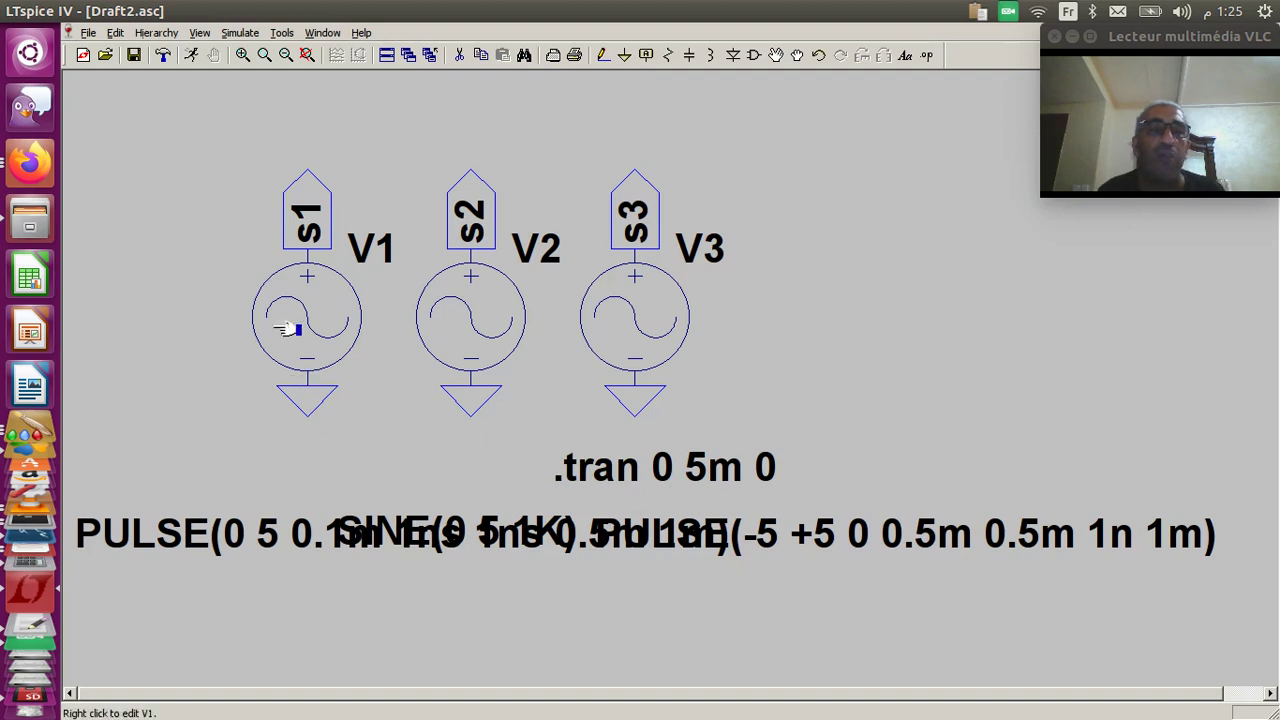
Step: Run the transient simulation and add two more plot panes to the empty waveform window
left_click(192, 57)
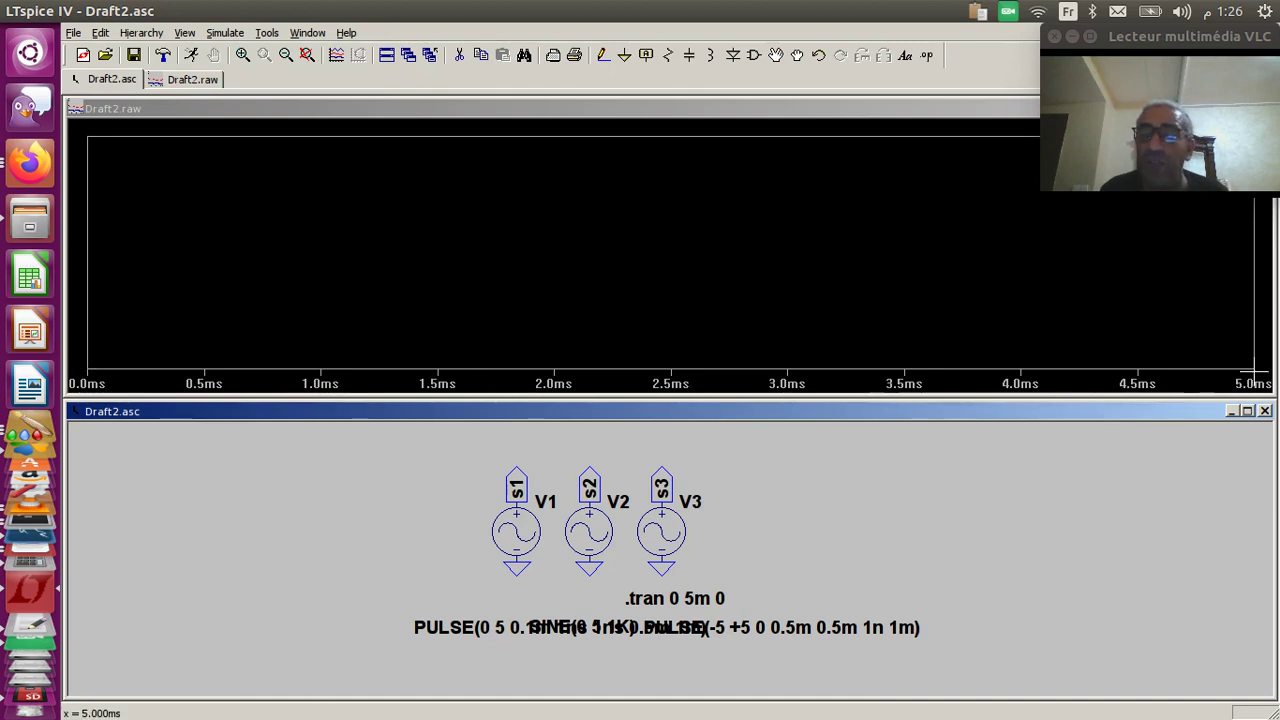
left_click(906, 360)
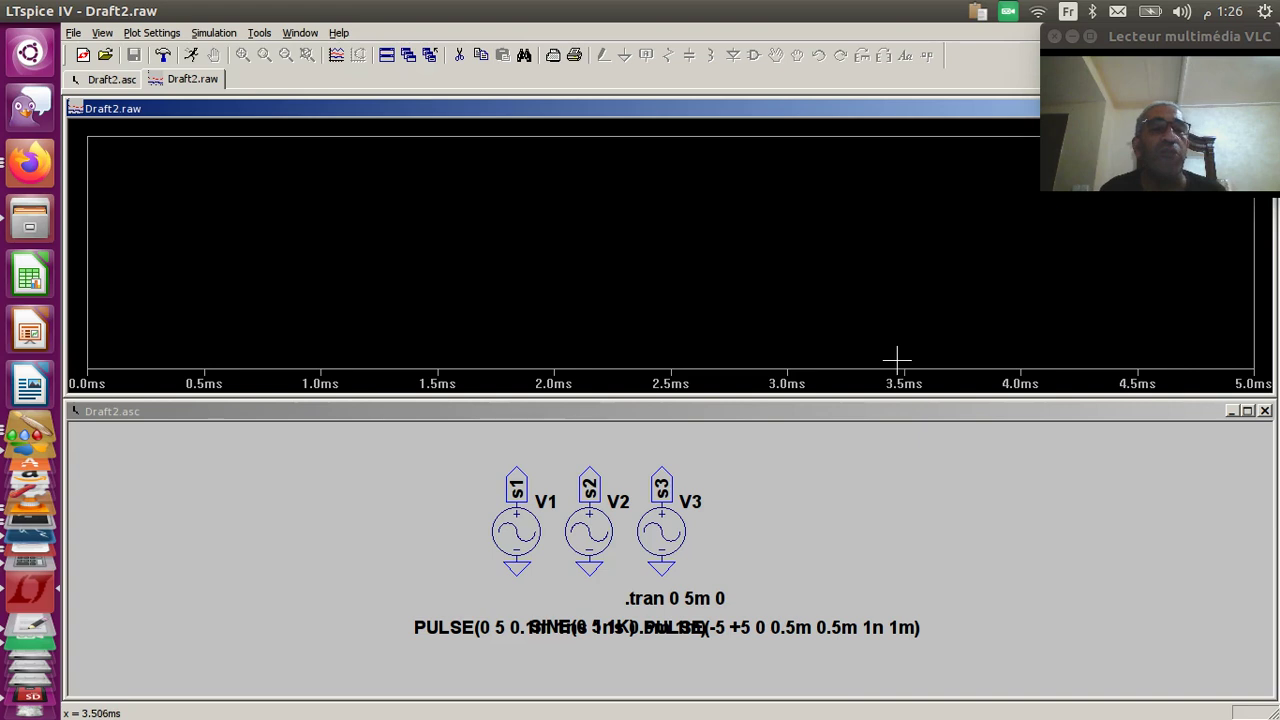
left_click(174, 37)
left_click(196, 132)
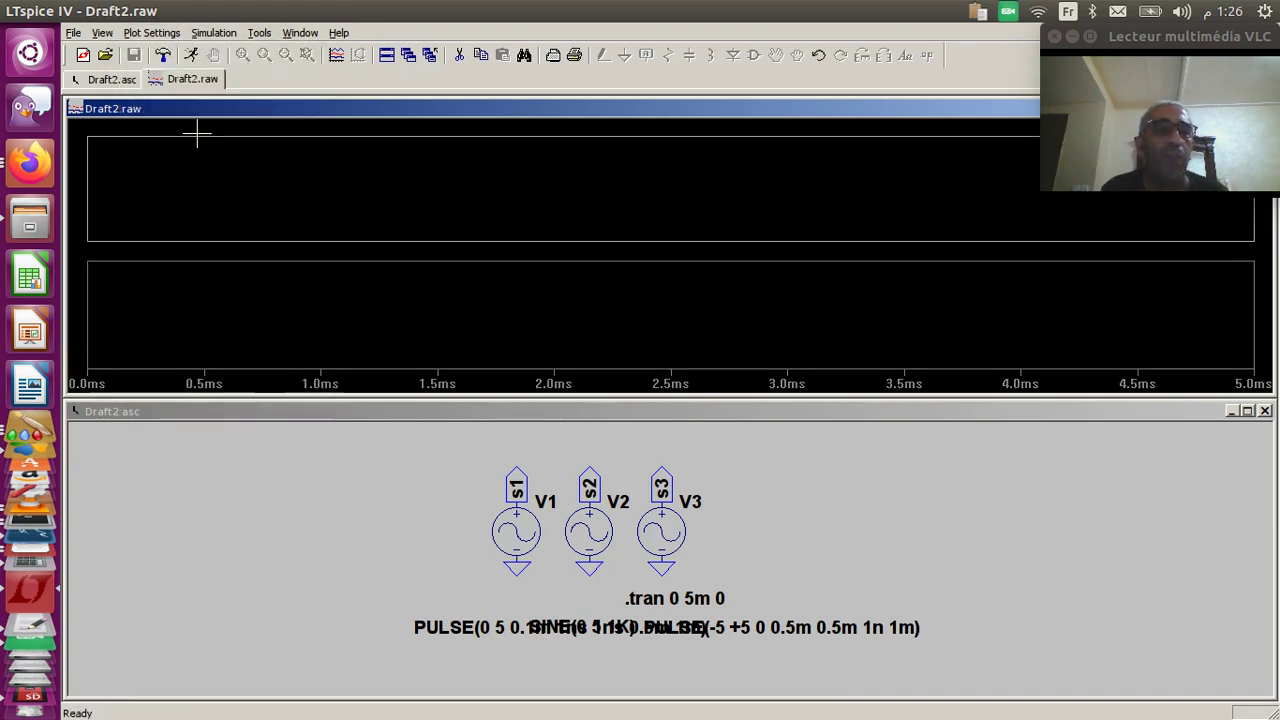
left_click(174, 36)
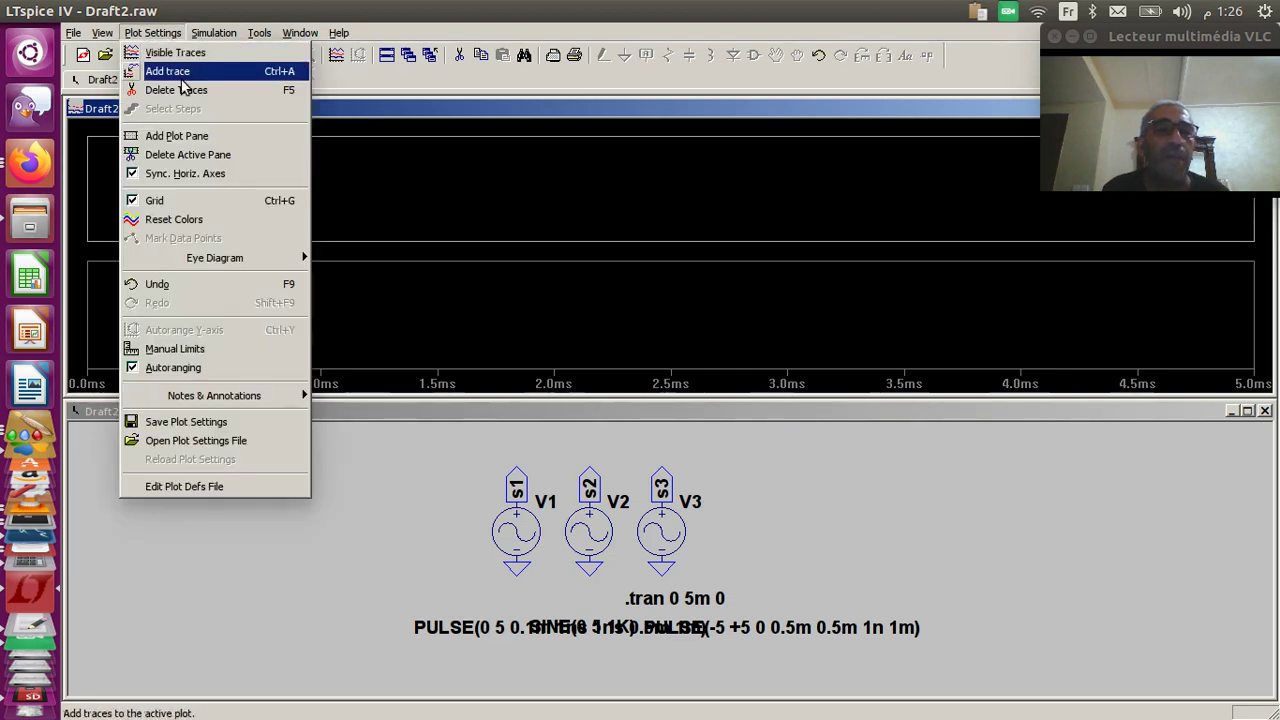
left_click(176, 136)
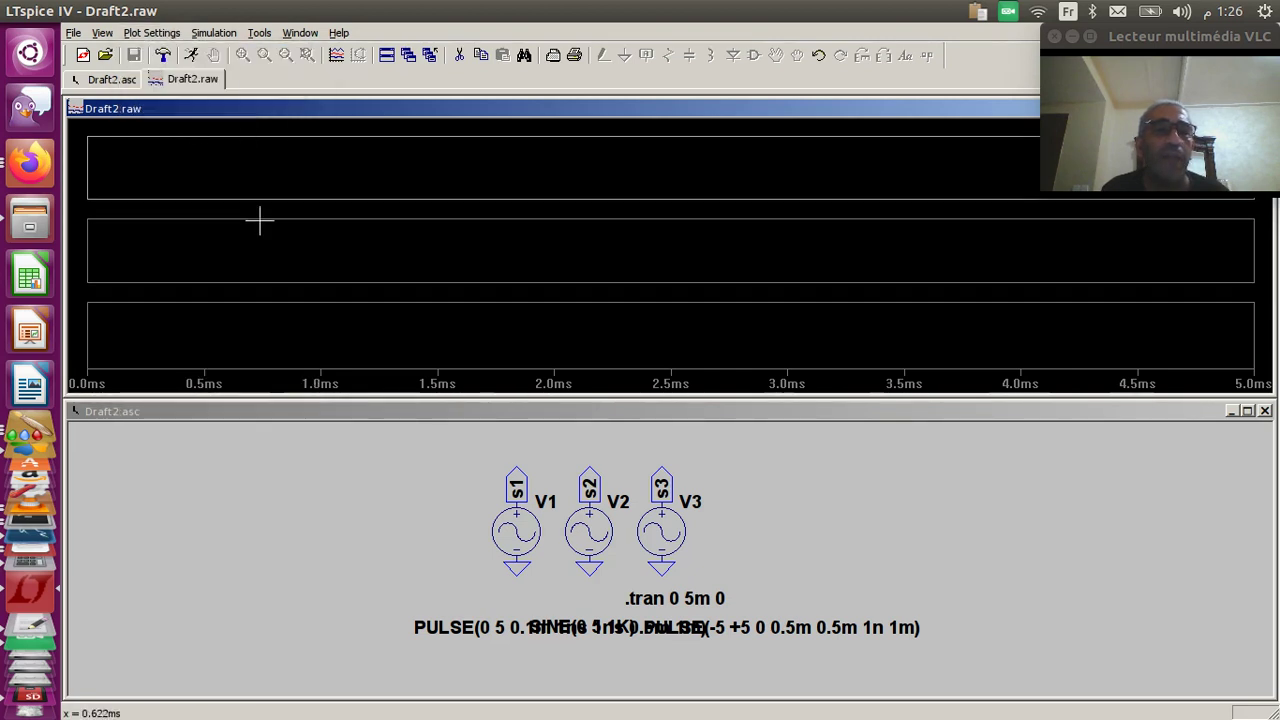
Step: Add the trace V(s1) to the lowest plot pane
right_click(293, 345)
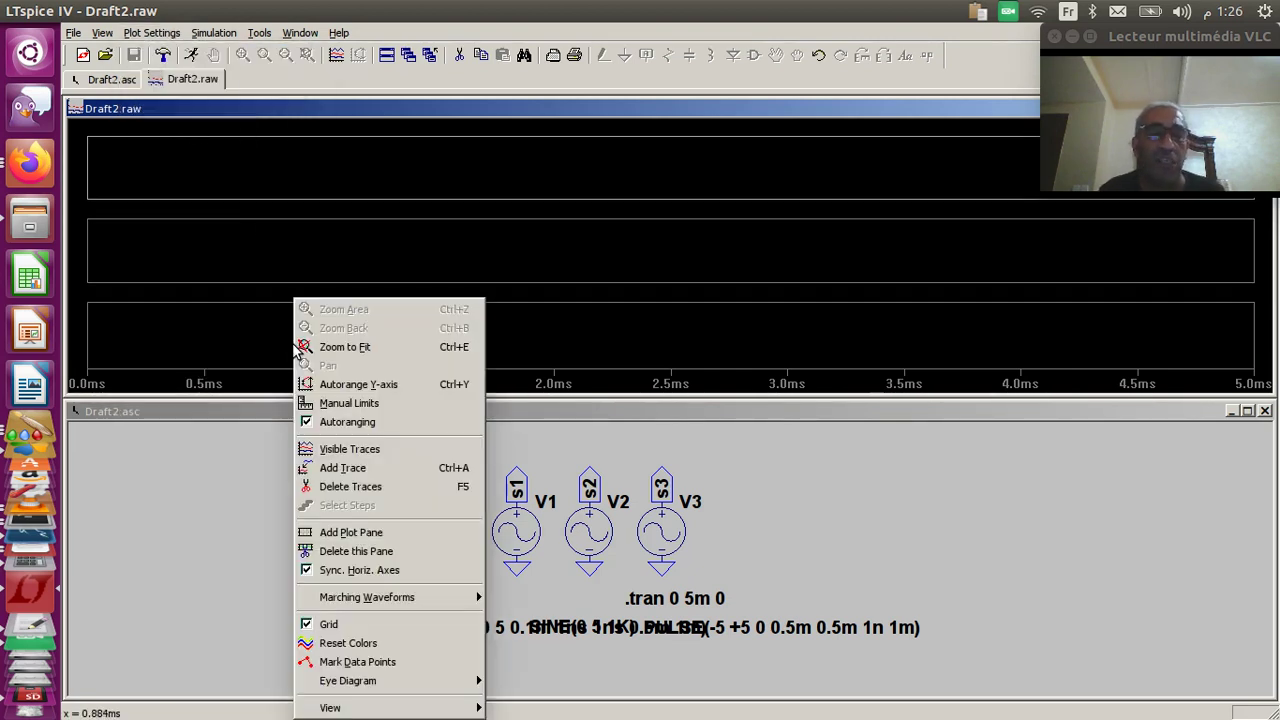
left_click(341, 468)
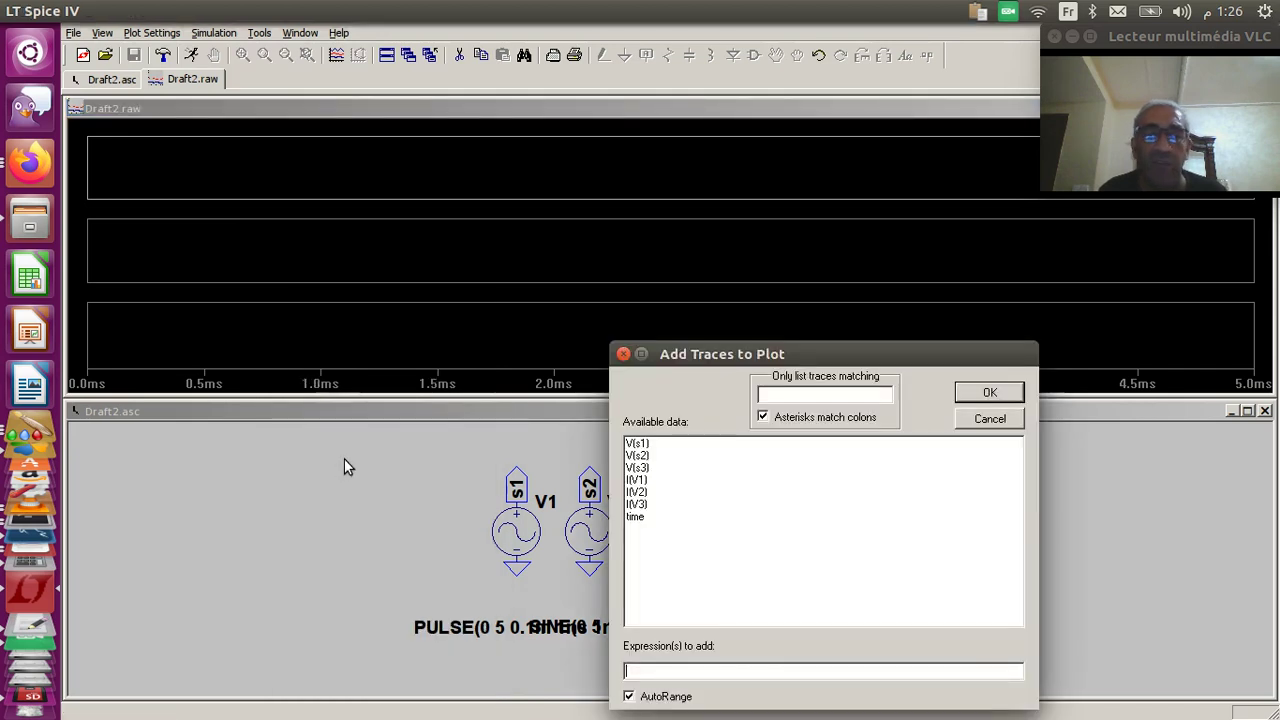
left_click(640, 443)
left_click(986, 393)
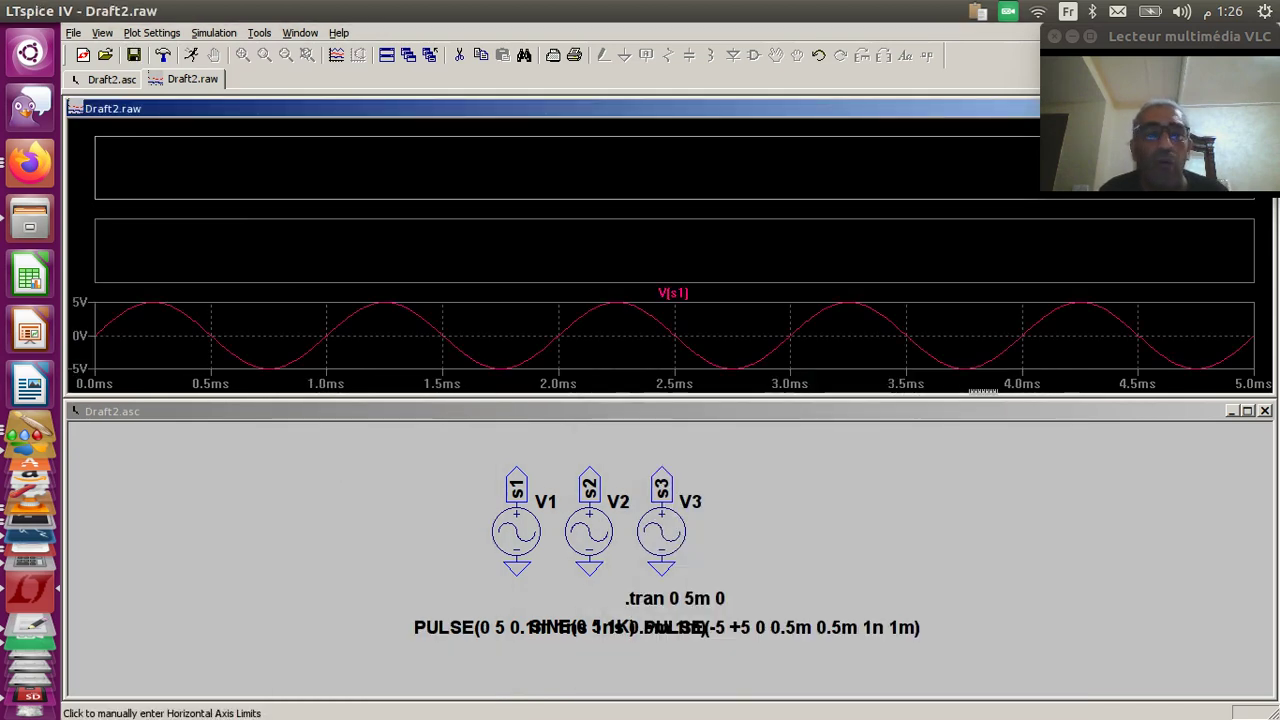
Step: Add the trace V(s2) to the middle plot pane
right_click(369, 244)
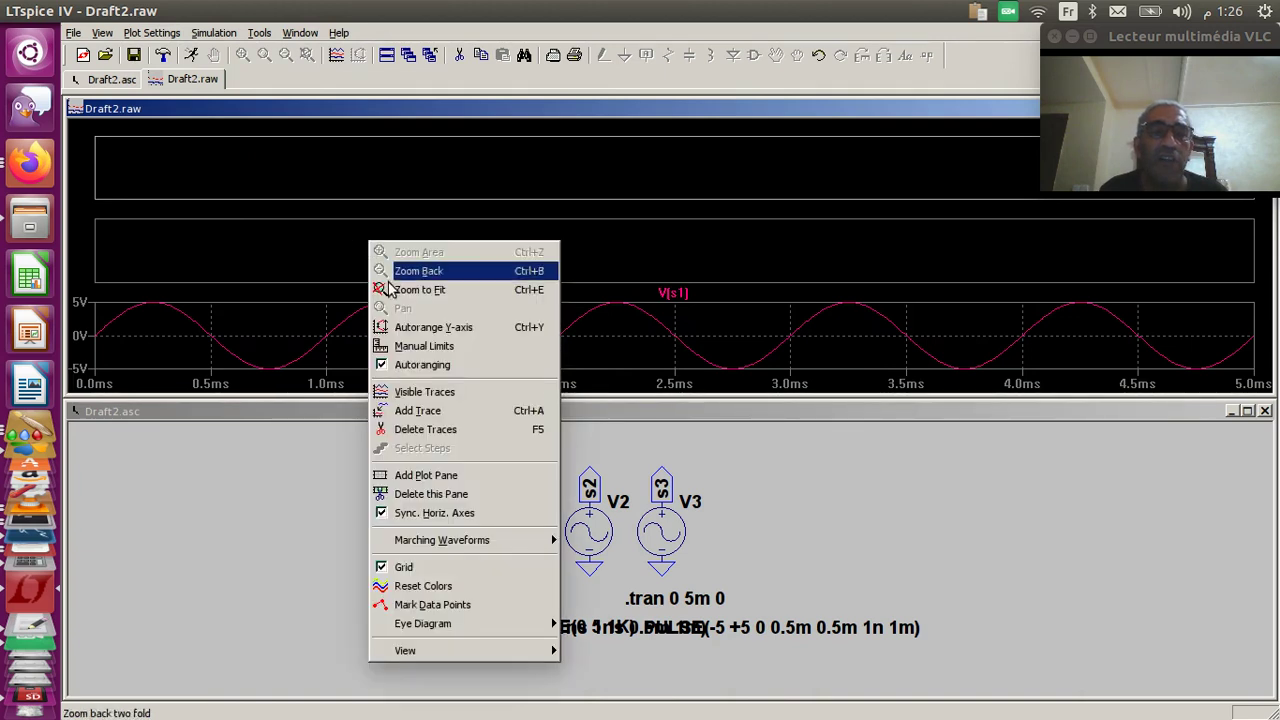
left_click(417, 414)
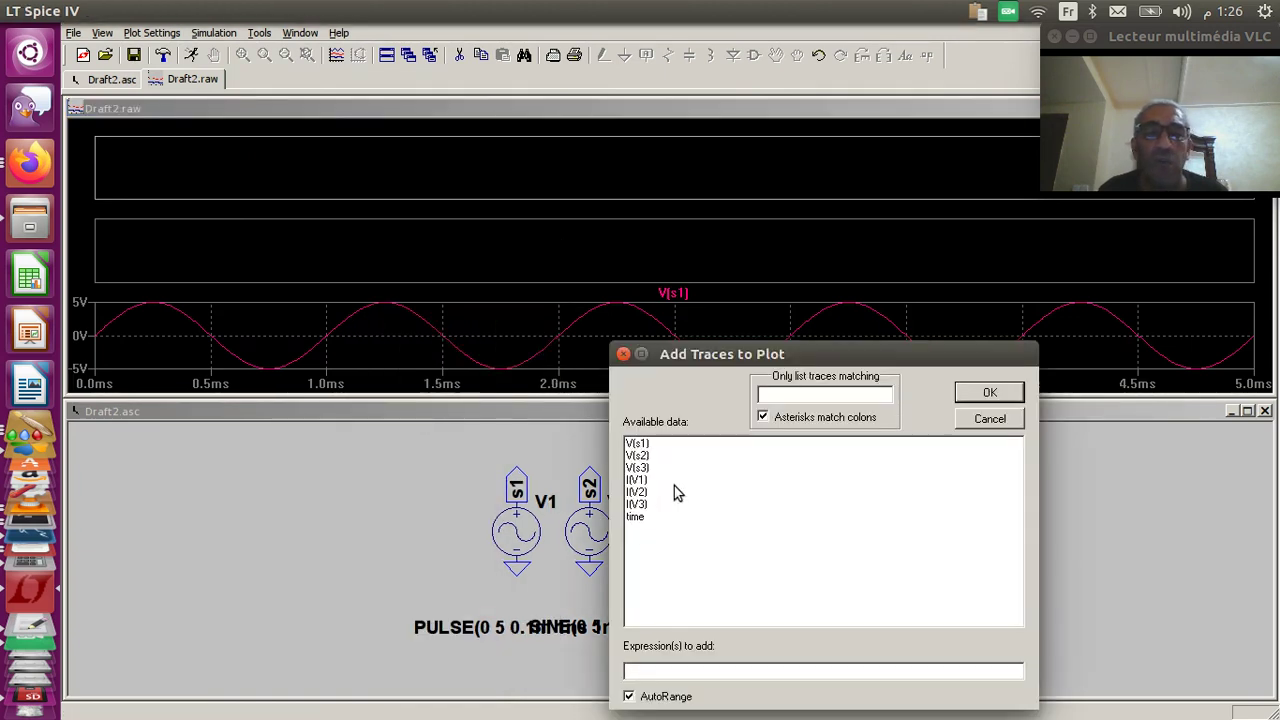
left_click(645, 456)
left_click(1007, 396)
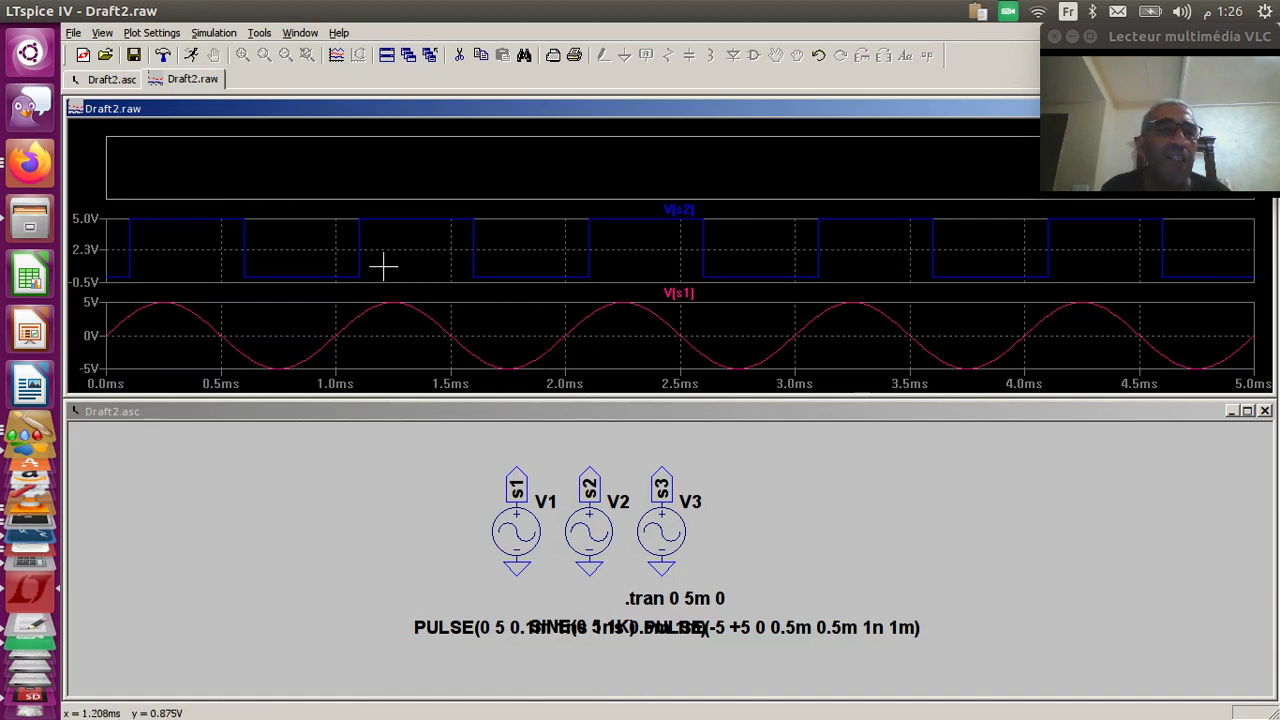
Step: Add the trace V(s3) to the uppermost plot pane
right_click(294, 170)
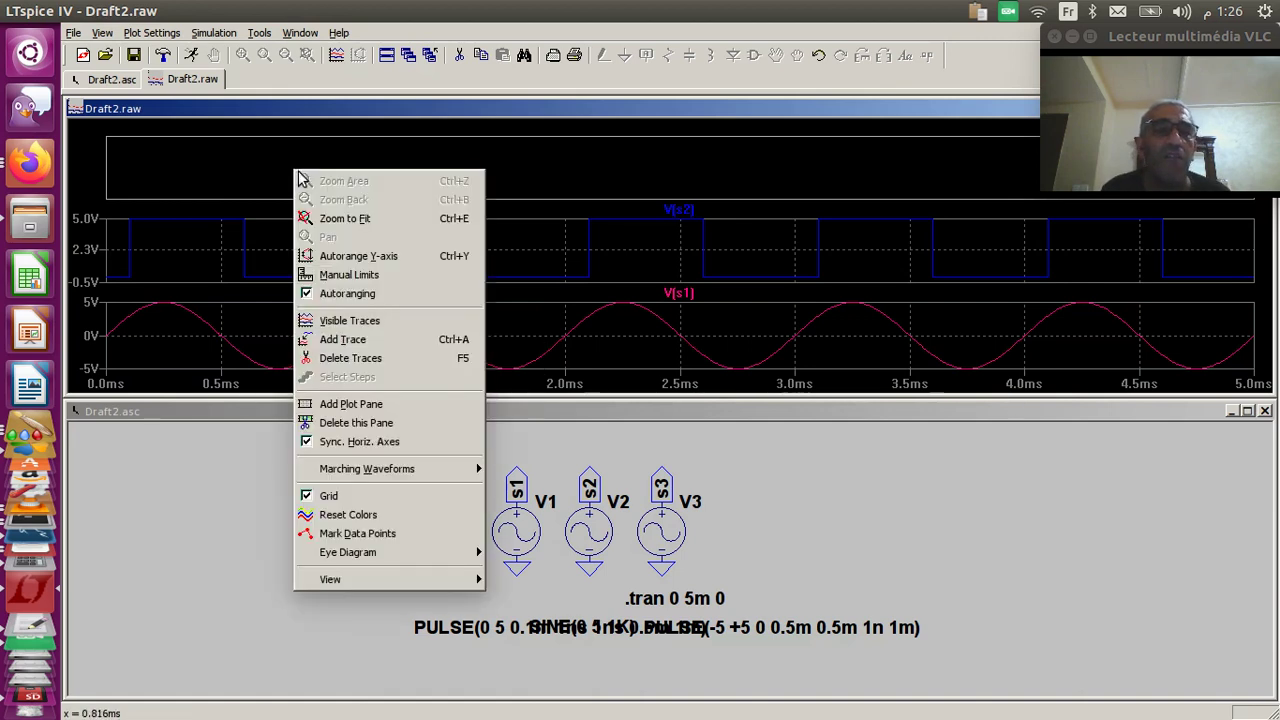
left_click(343, 340)
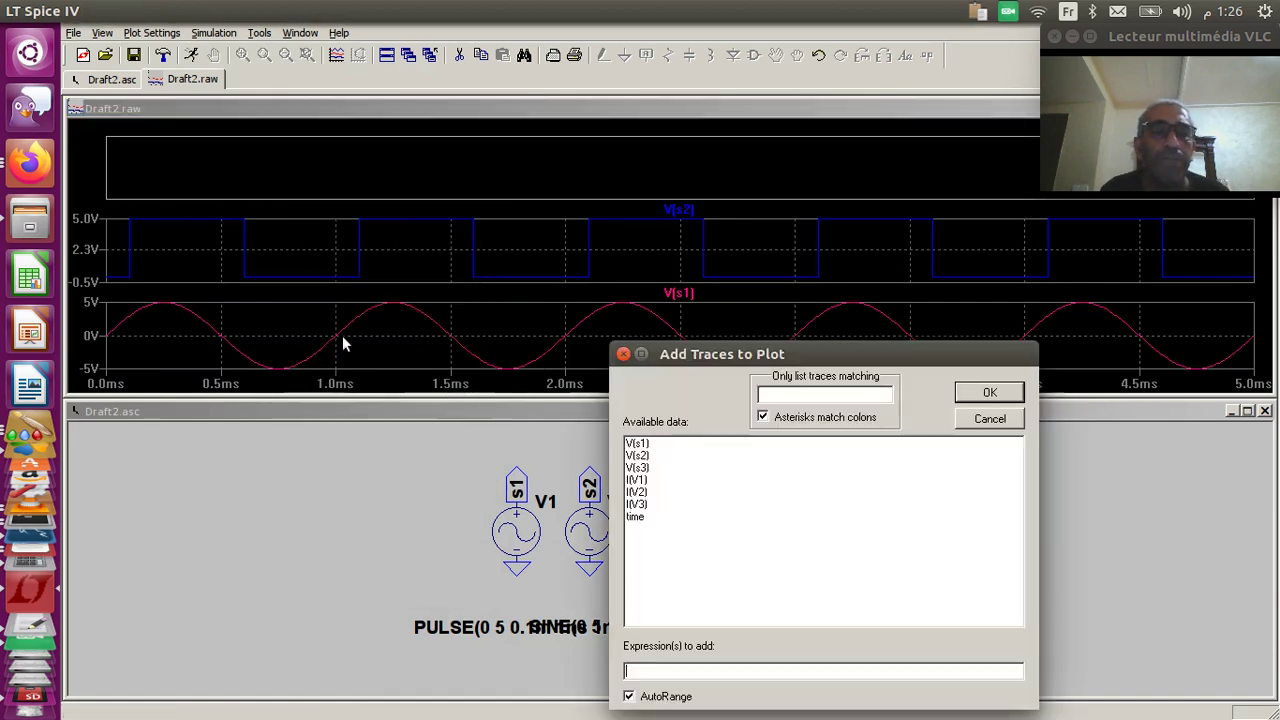
left_click(638, 468)
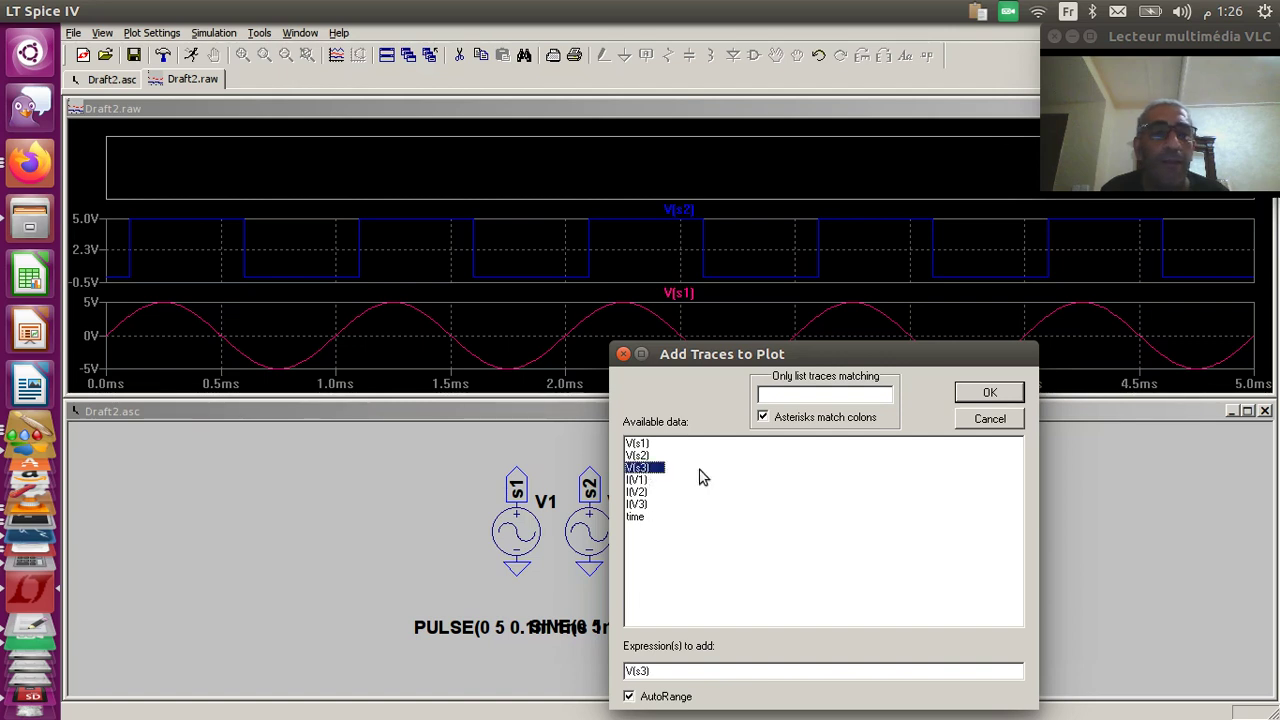
left_click(988, 394)
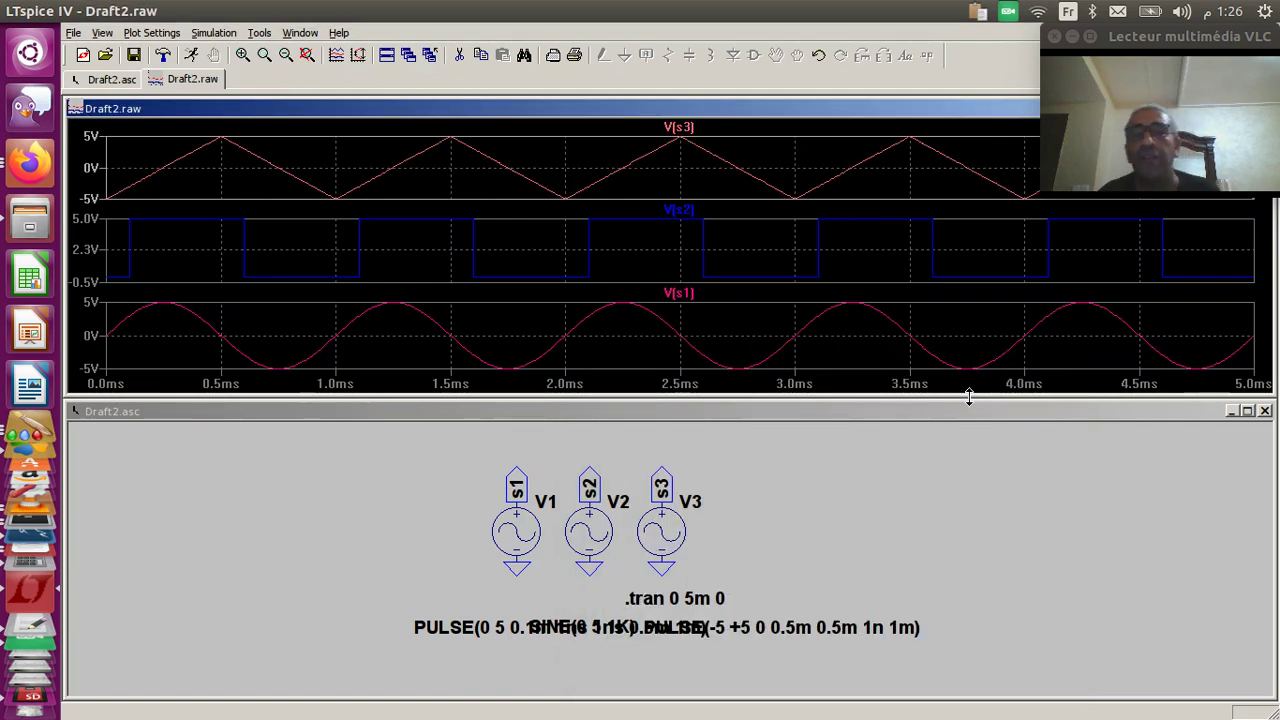
Step: Close the Draft2.raw waveform window and maximize the Draft2.asc schematic
left_click(1204, 42)
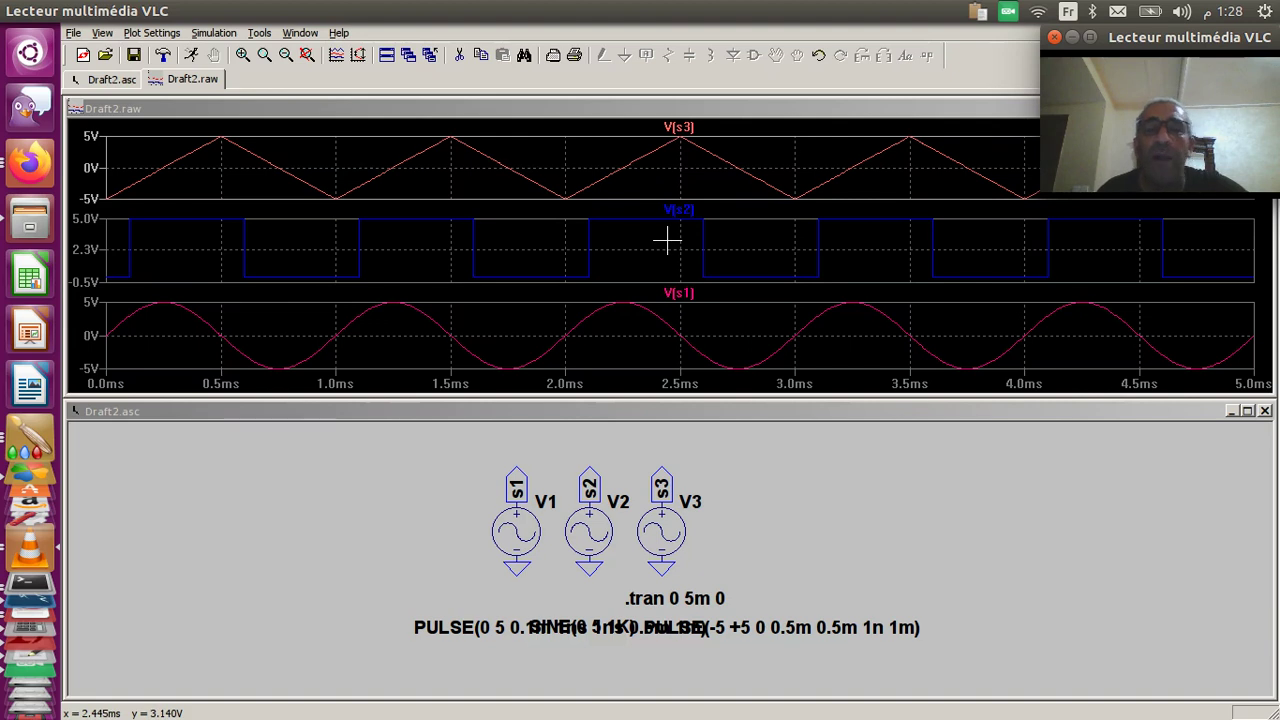
left_click_drag(842, 110, 805, 301)
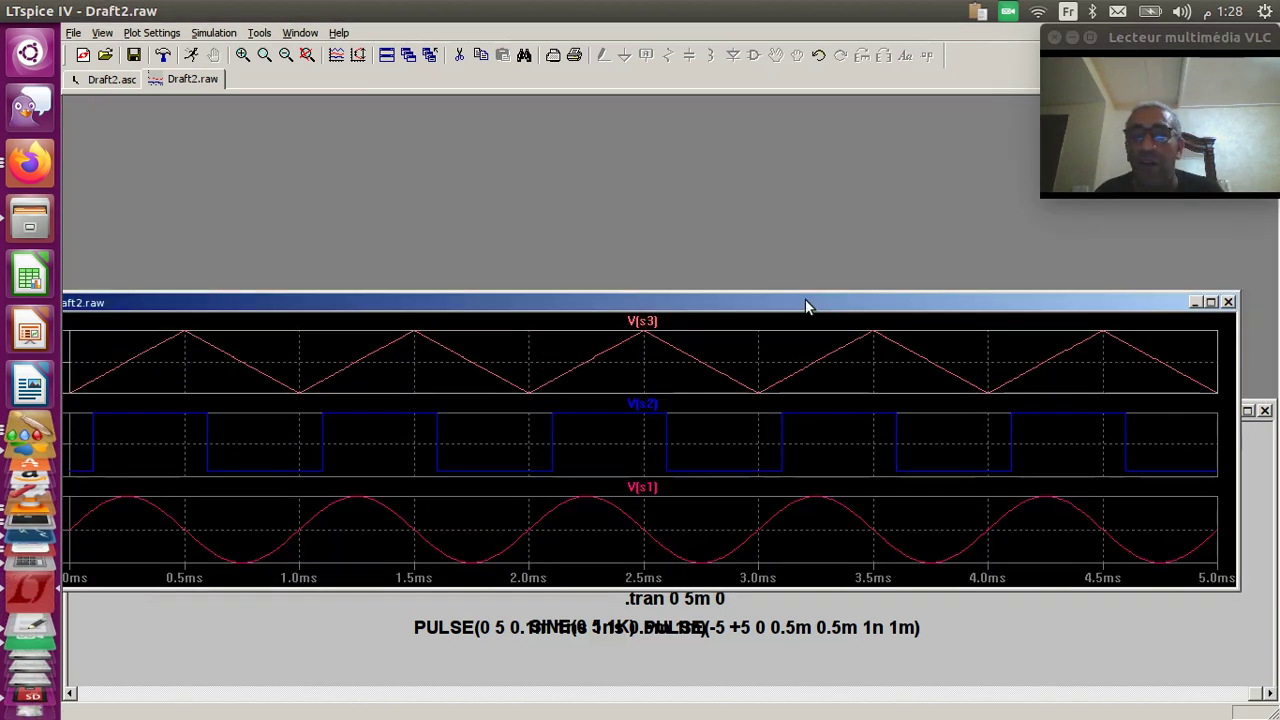
left_click(1229, 301)
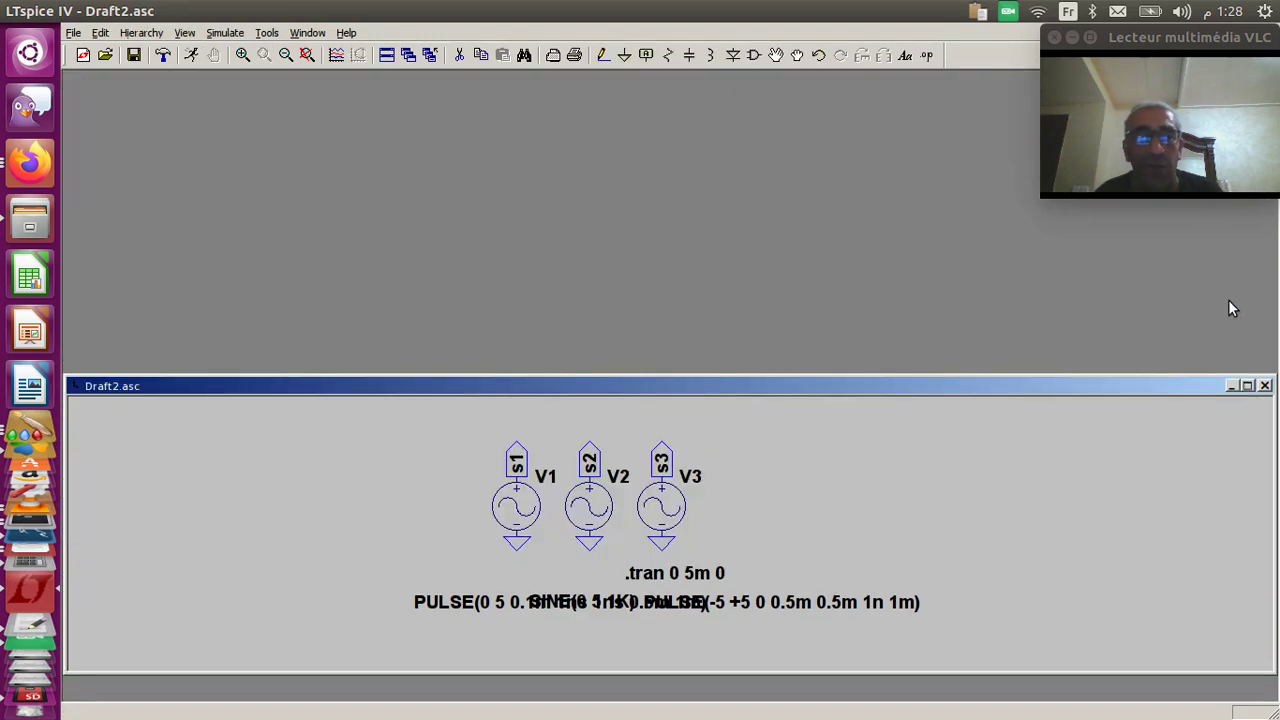
left_click(1247, 385)
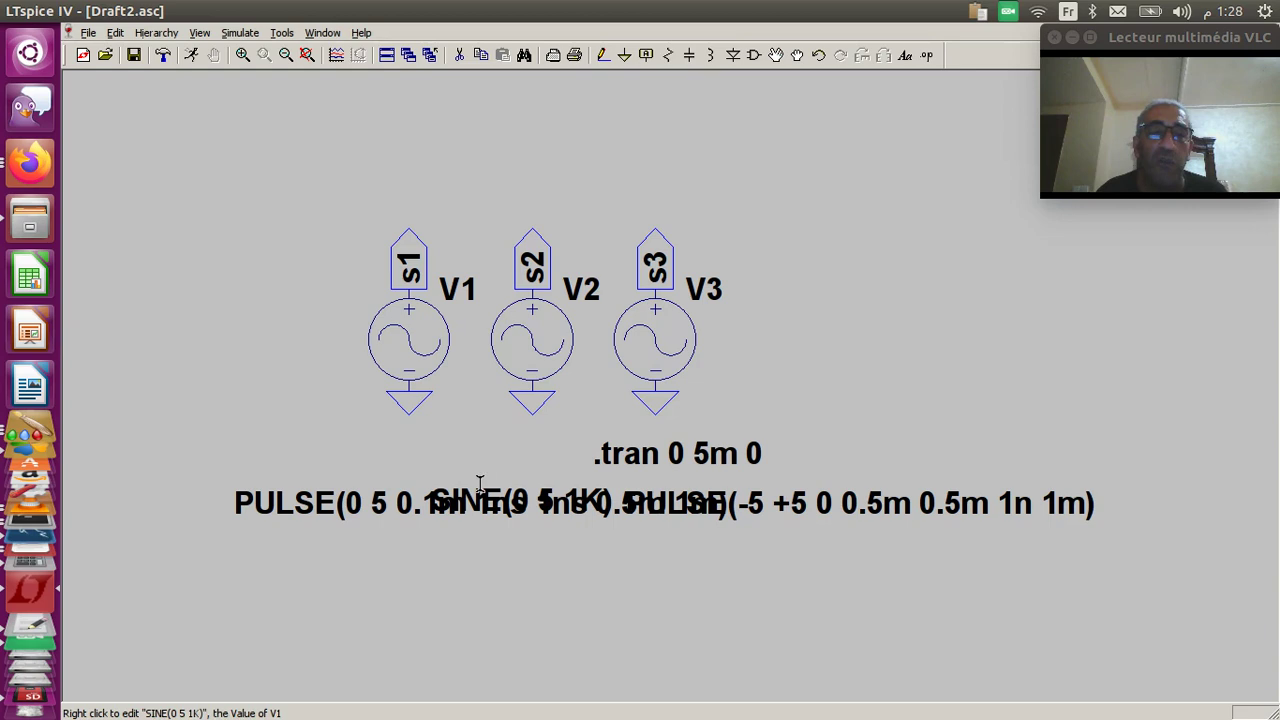
Step: Delete sources V1 and V3 together with their s1 and s3 labels and their ground symbols
right_click(423, 334)
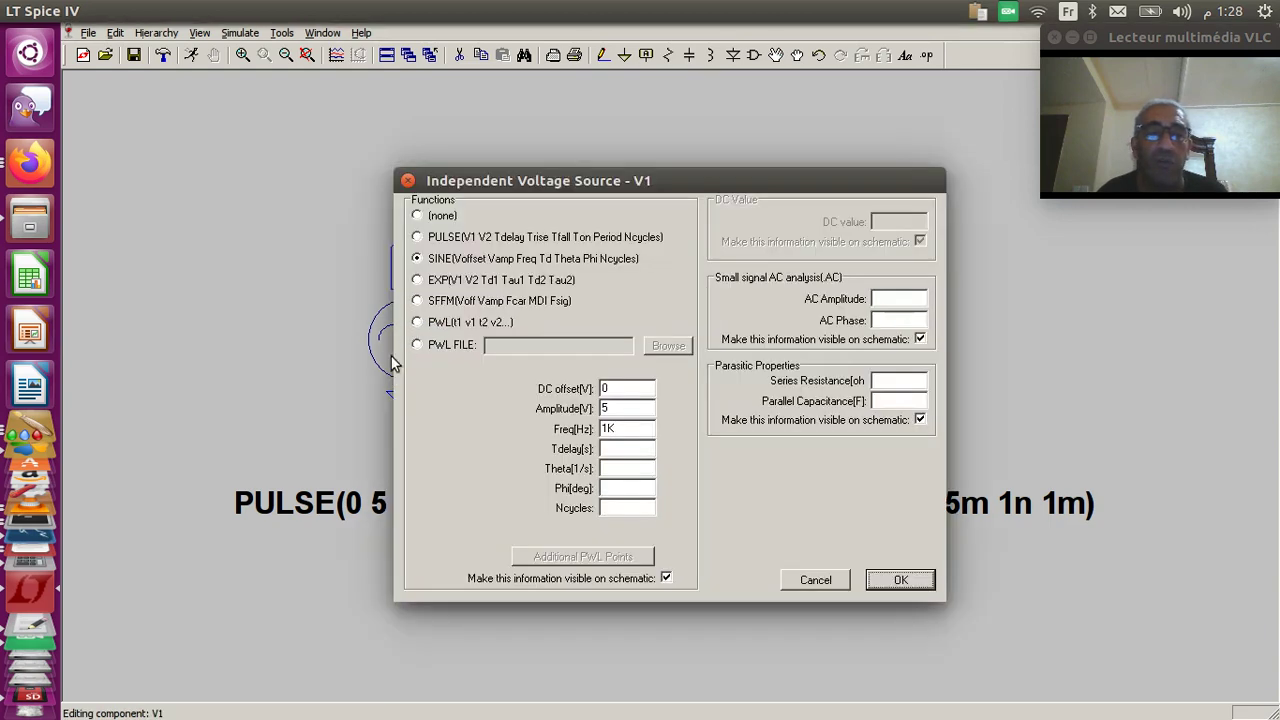
left_click(815, 580)
left_click(459, 55)
left_click(416, 322)
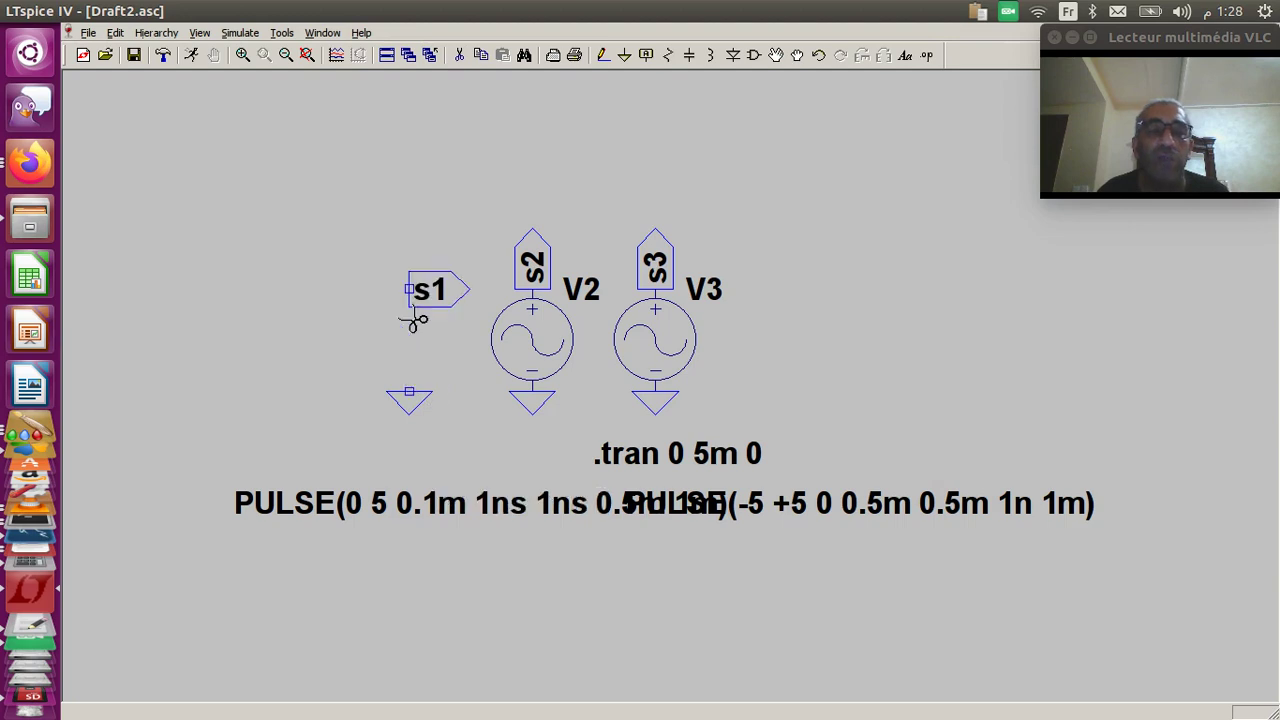
left_click(660, 352)
left_click(674, 289)
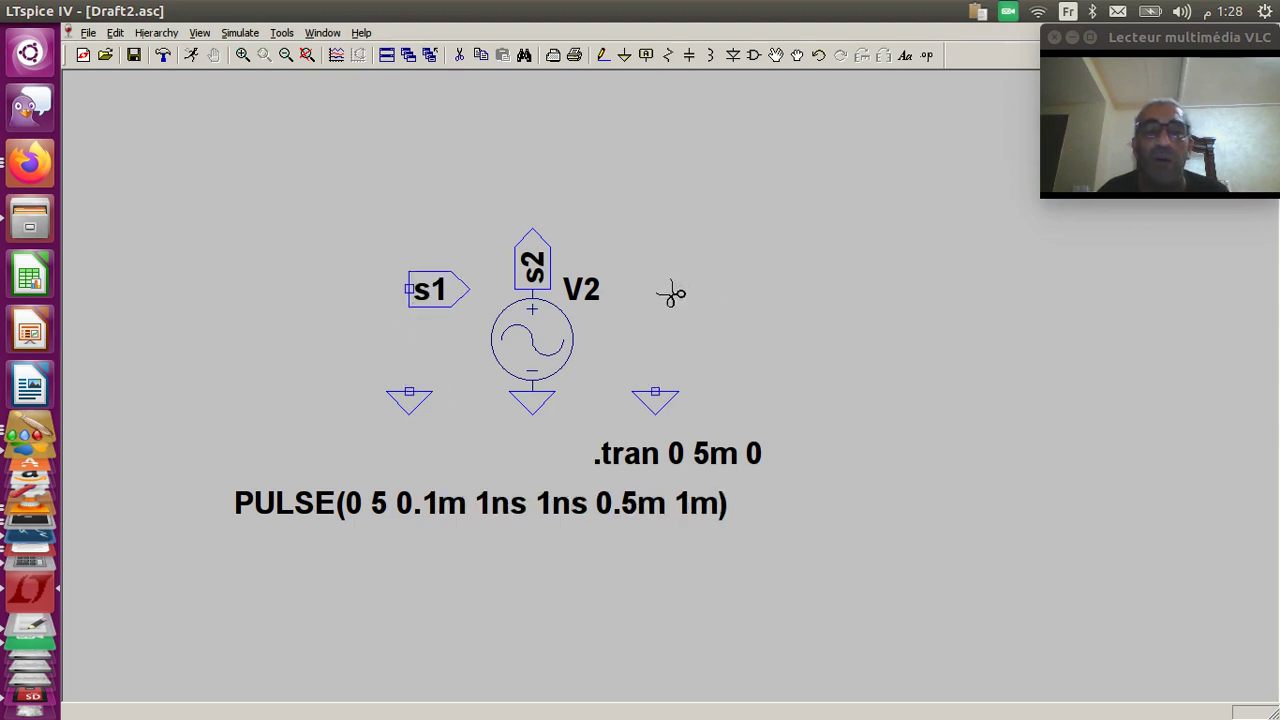
left_click(650, 370)
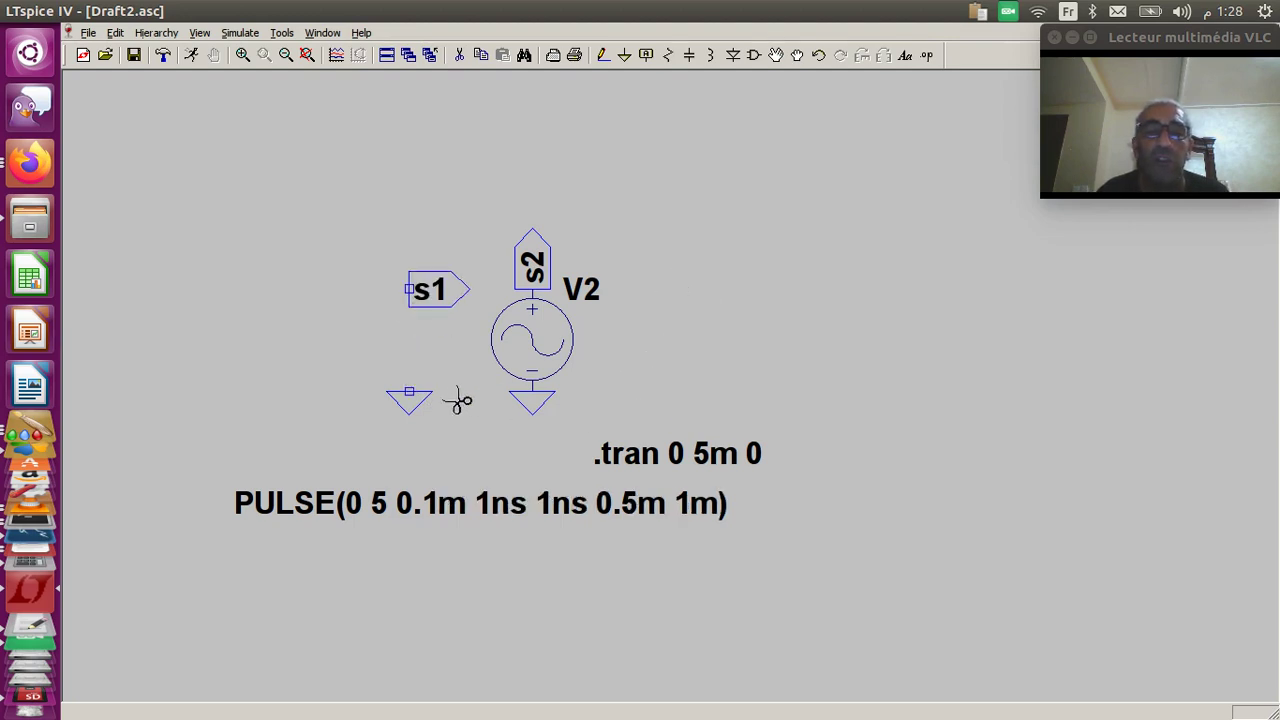
left_click(432, 290)
left_click(416, 395)
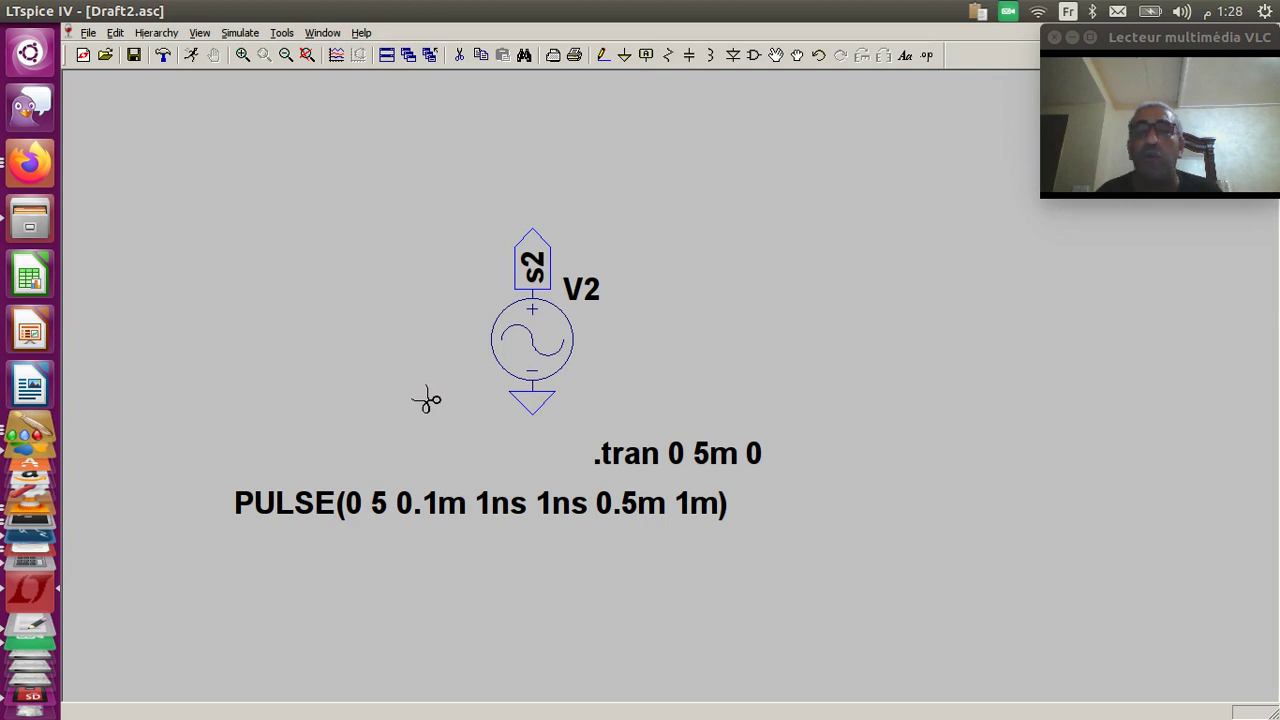
Step: Move source V2 to the lower-left area of the schematic and reattach its ground symbol and s2 label
left_click(776, 55)
left_click(545, 340)
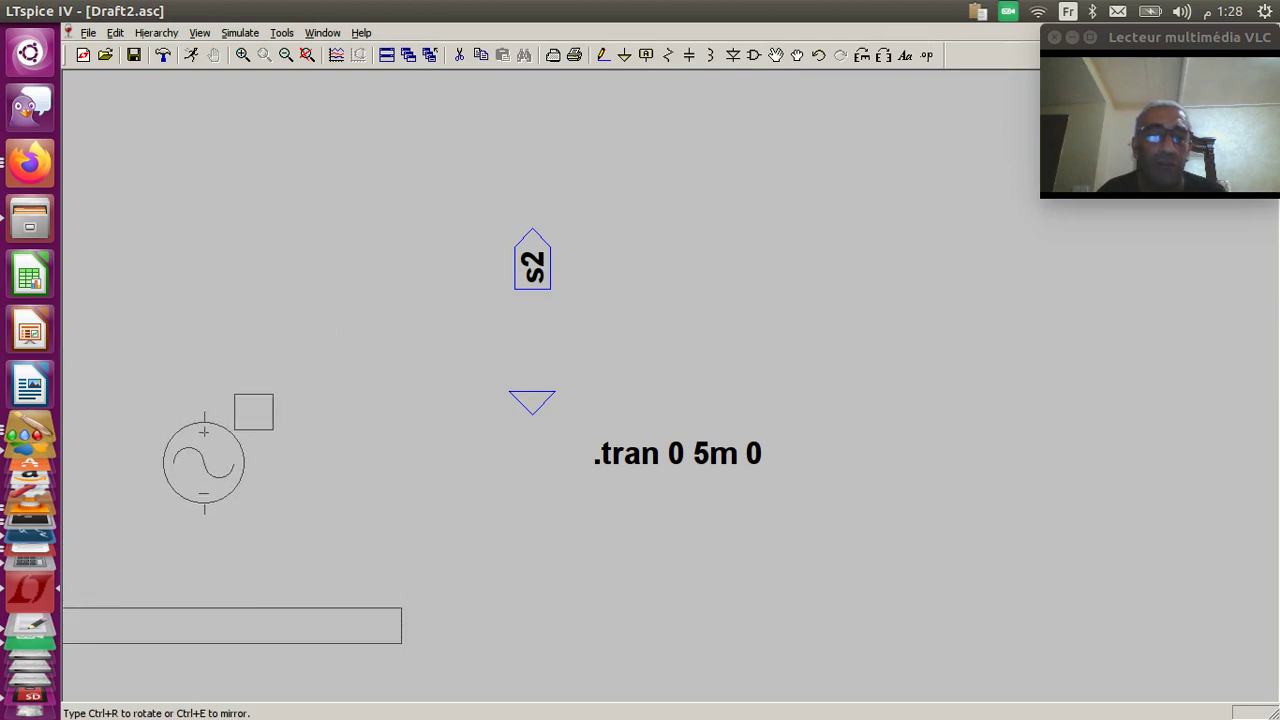
left_click(284, 456)
left_click(534, 404)
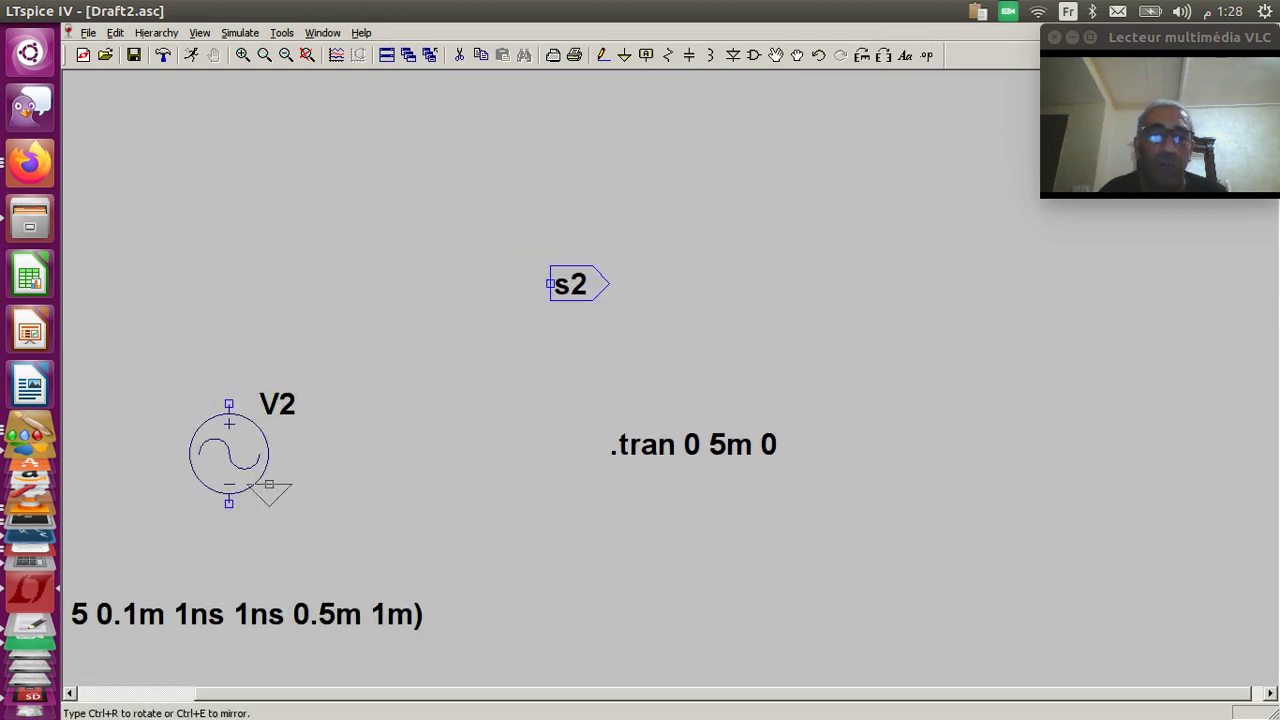
left_click(229, 504)
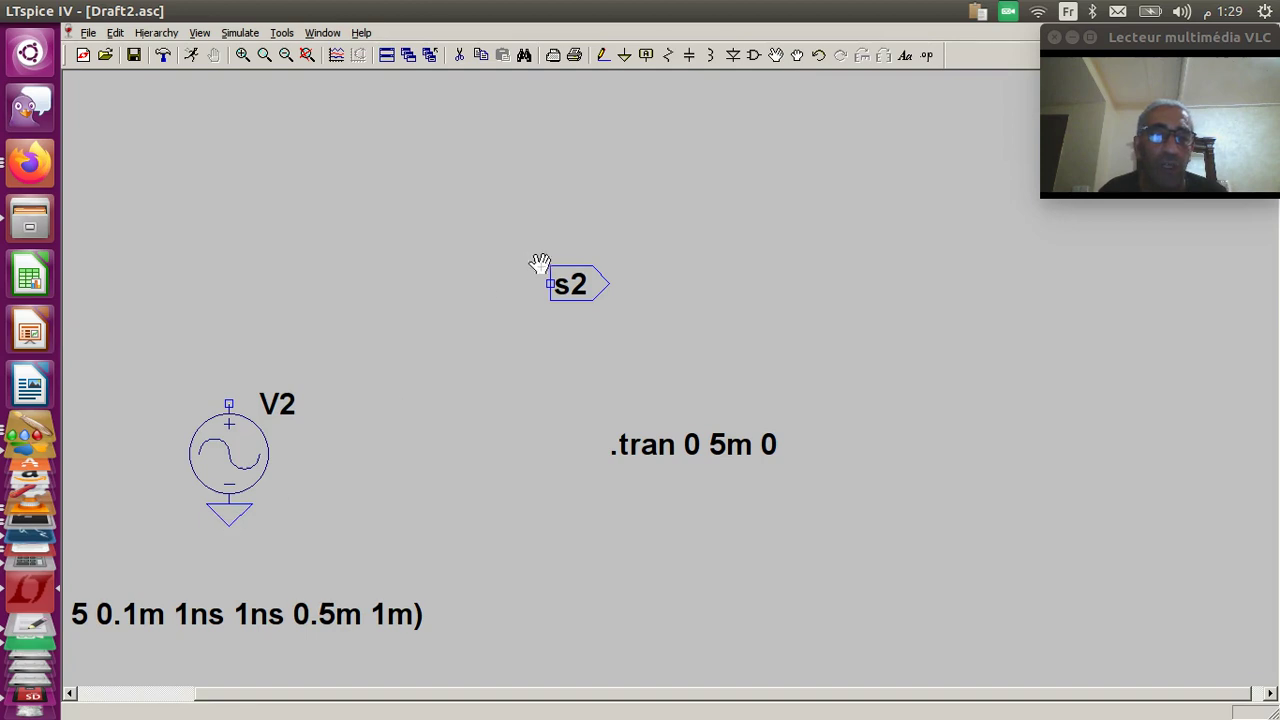
left_click(556, 283)
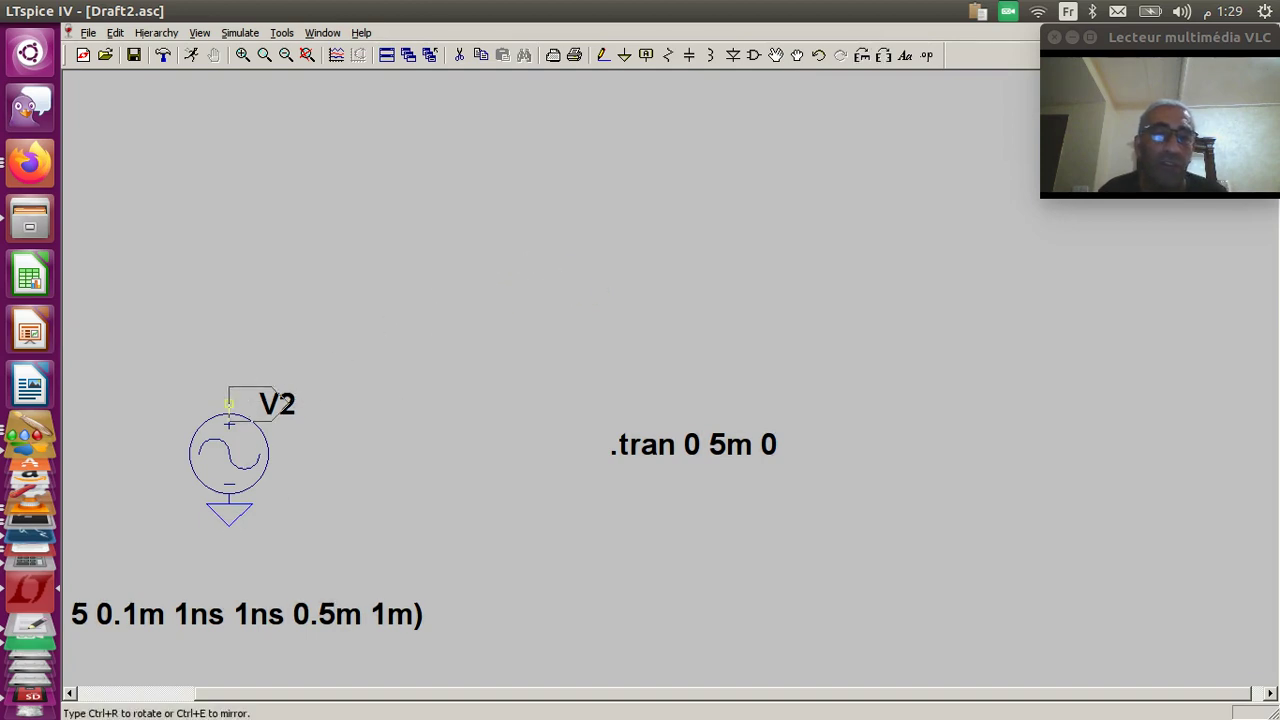
left_click(229, 404)
Step: Move the PULSE text fully into view below V2 and the .tran directive to the lower-right area of the schematic
left_click(180, 610)
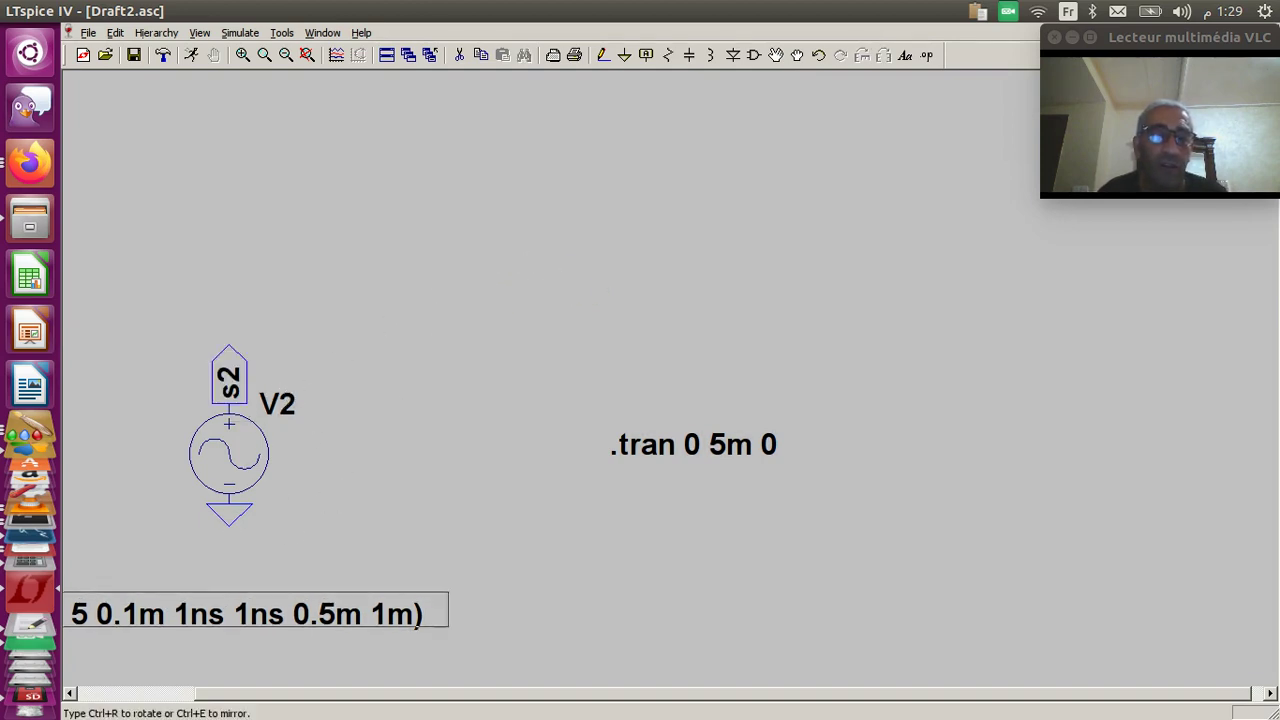
left_click(326, 621)
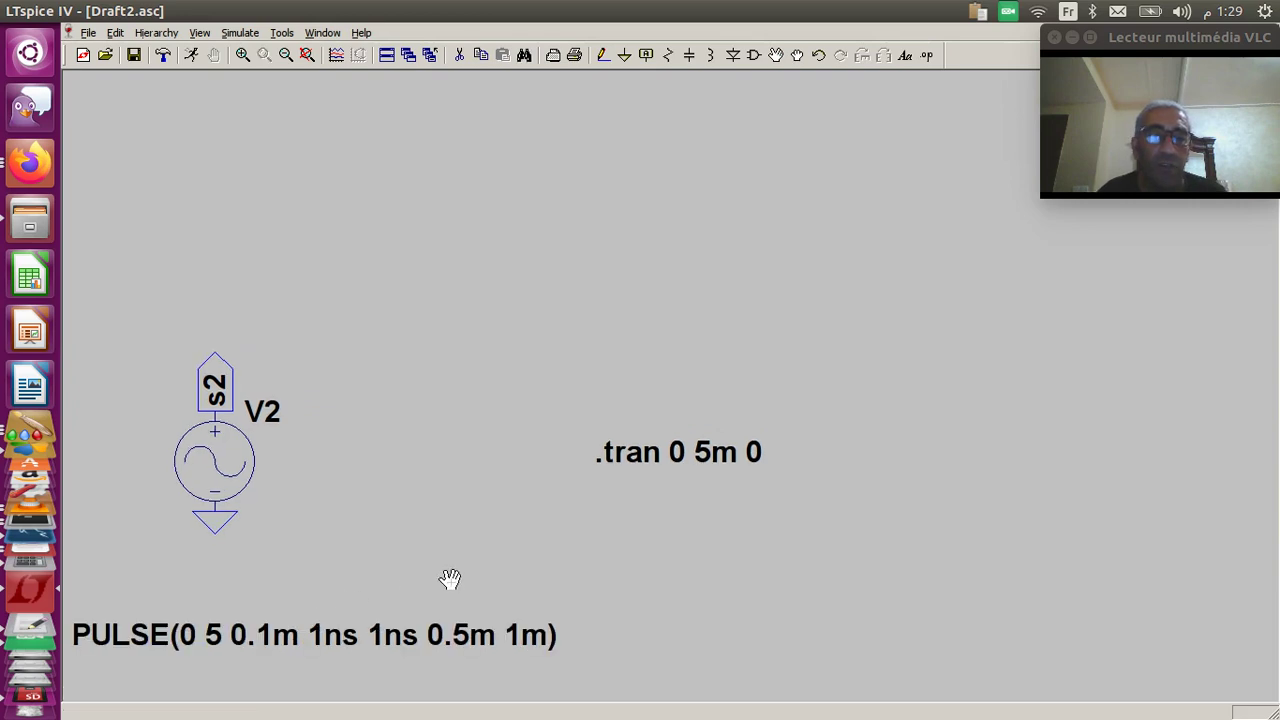
left_click(654, 457)
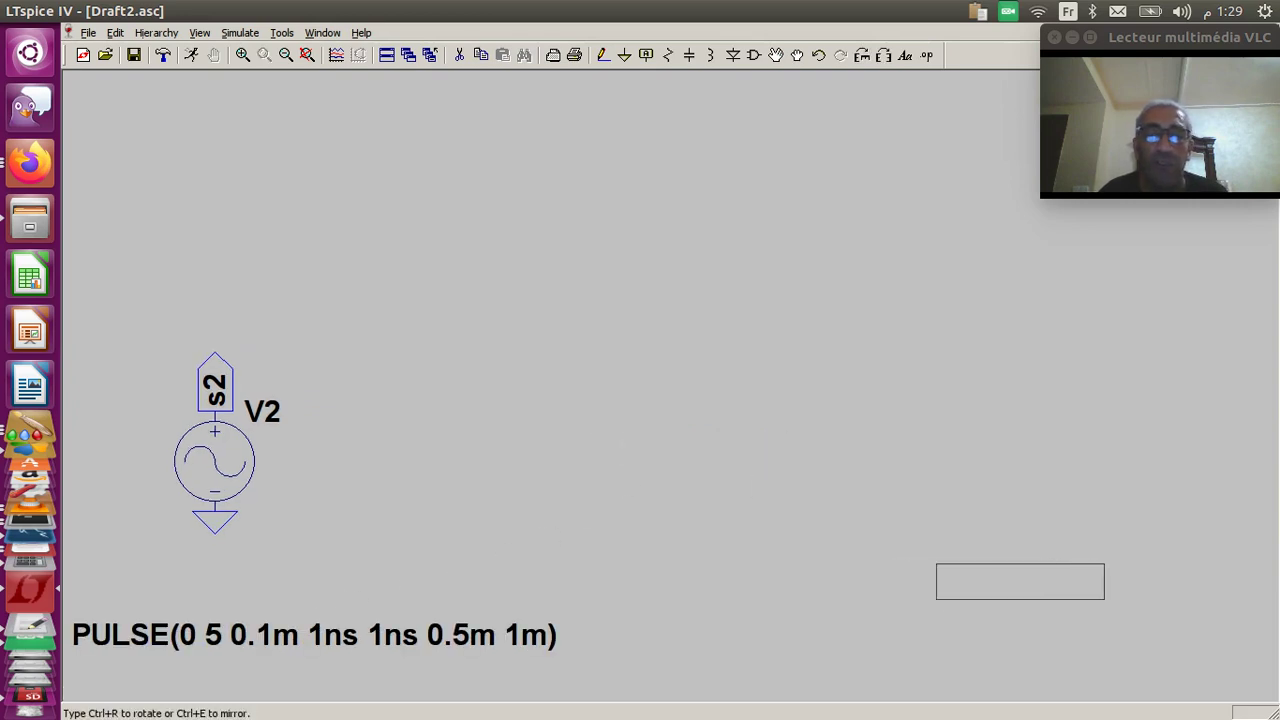
left_click(1000, 590)
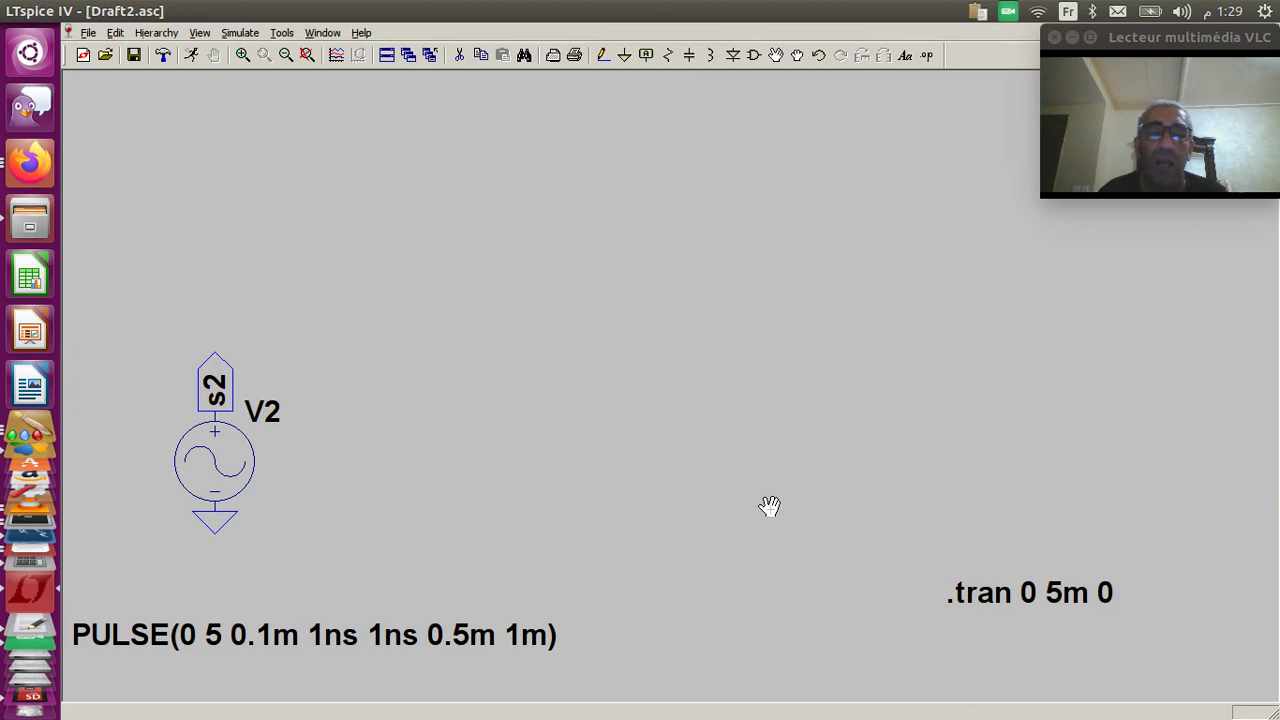
left_click(215, 462)
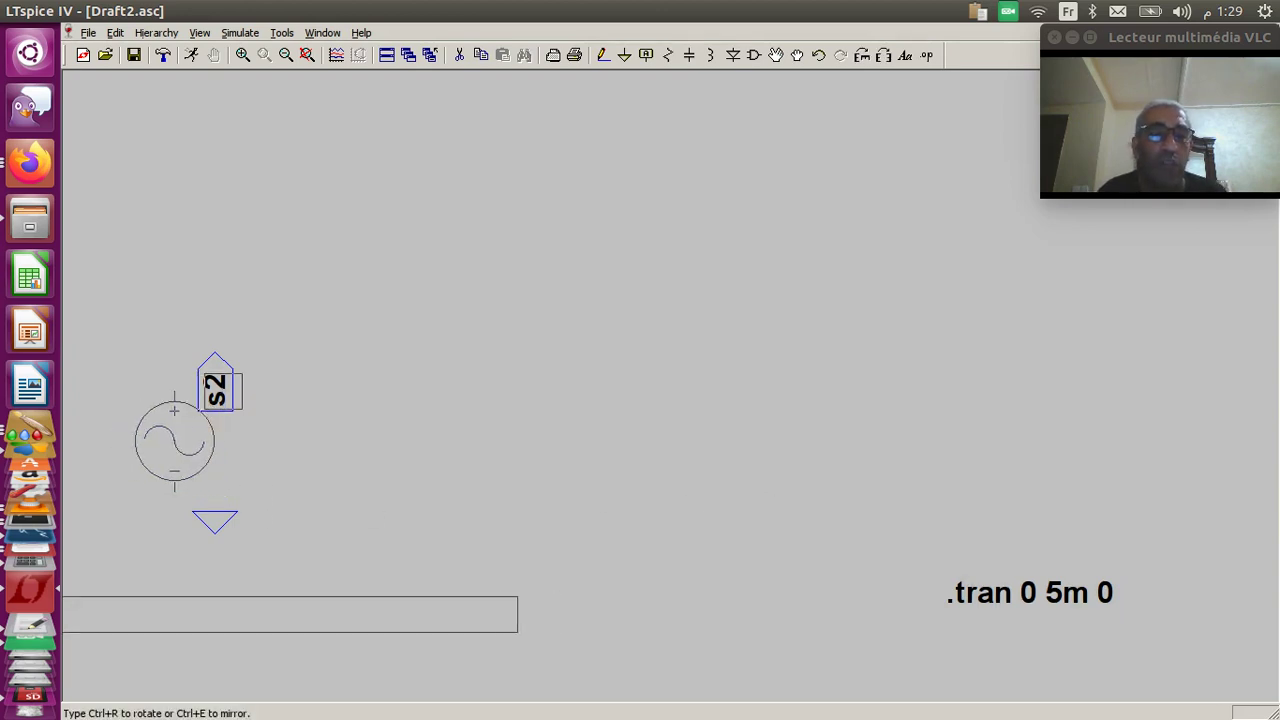
left_click(208, 462)
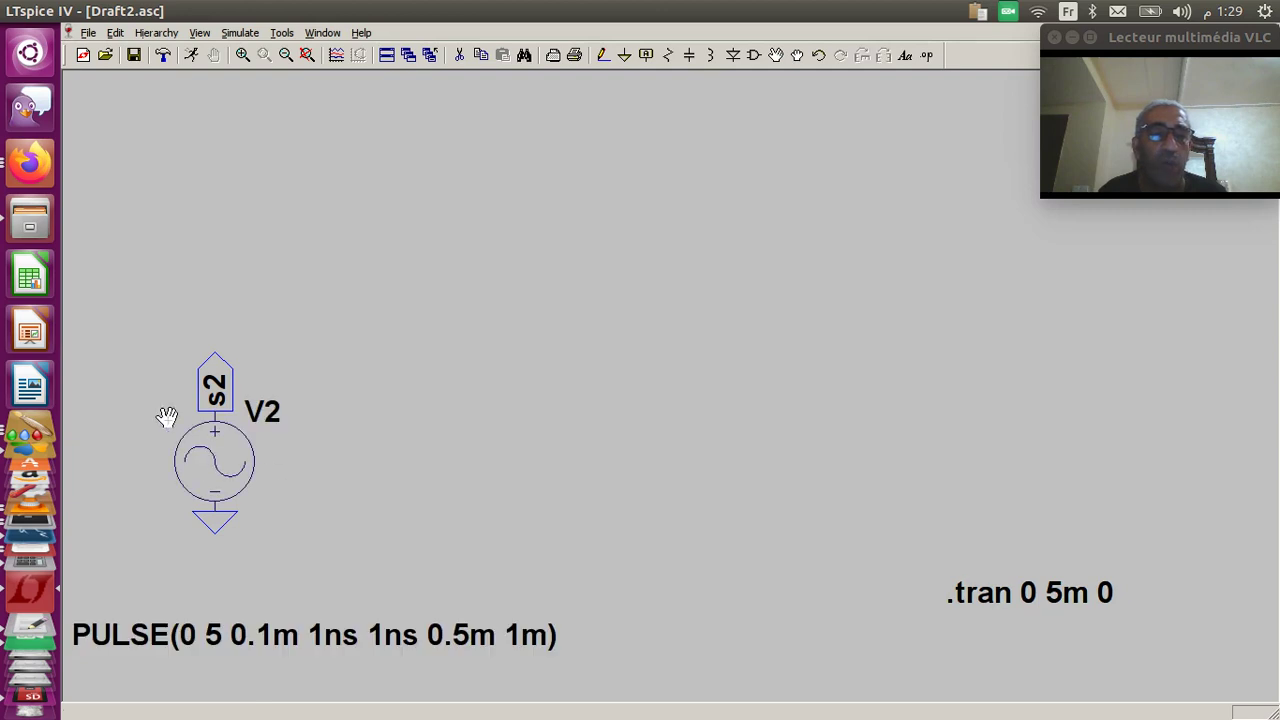
Step: Duplicate source V2 beside the original and attach copies of the s2 label and ground symbol to it
left_click(480, 57)
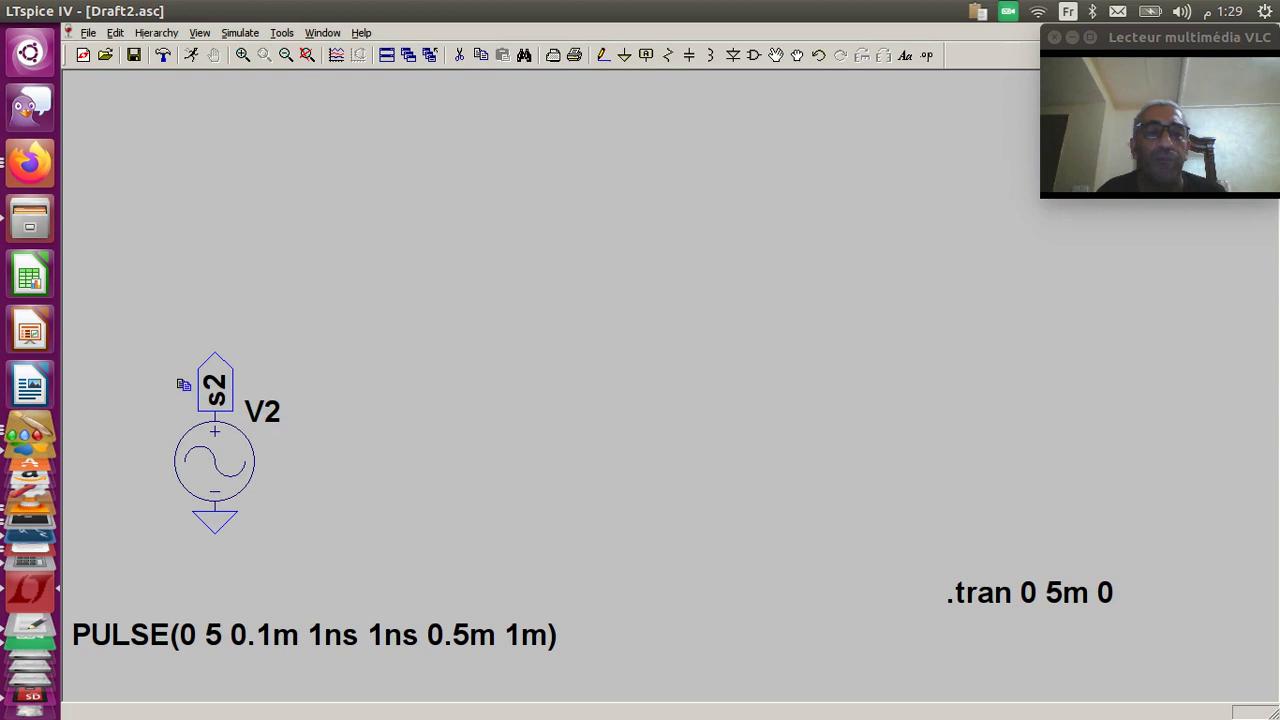
left_click(216, 432)
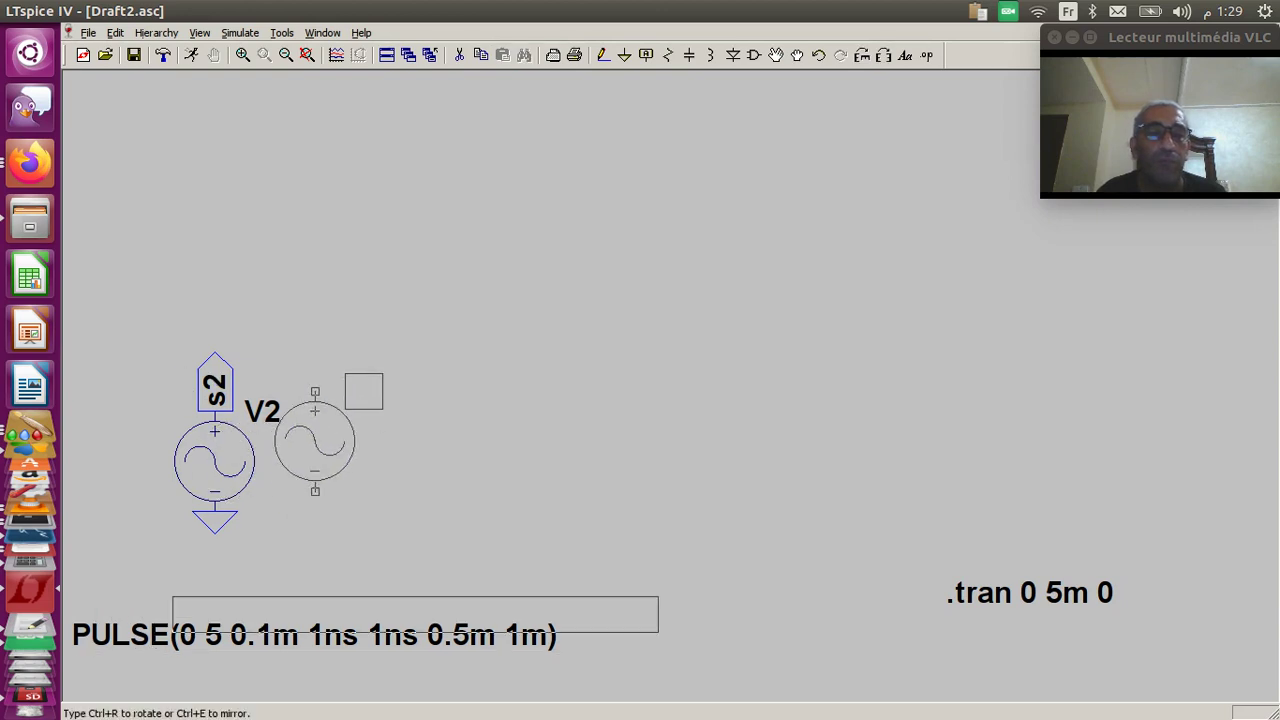
left_click(334, 432)
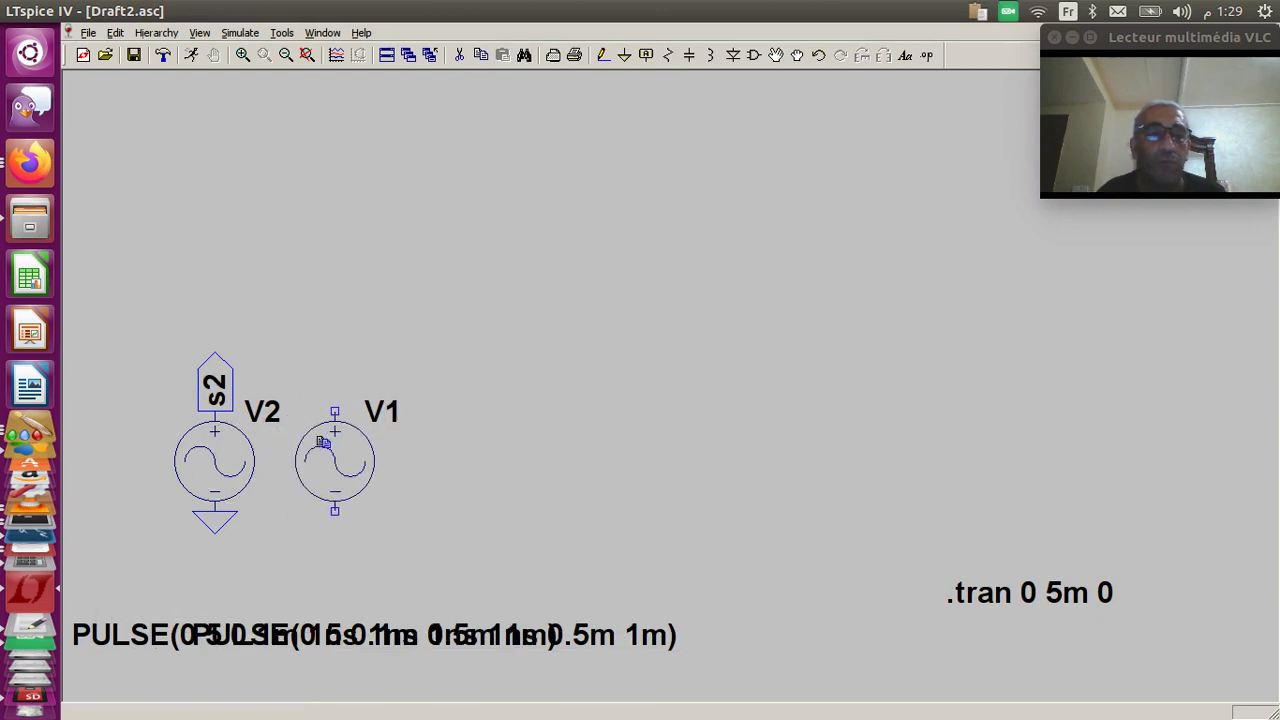
left_click(230, 400)
left_click(335, 410)
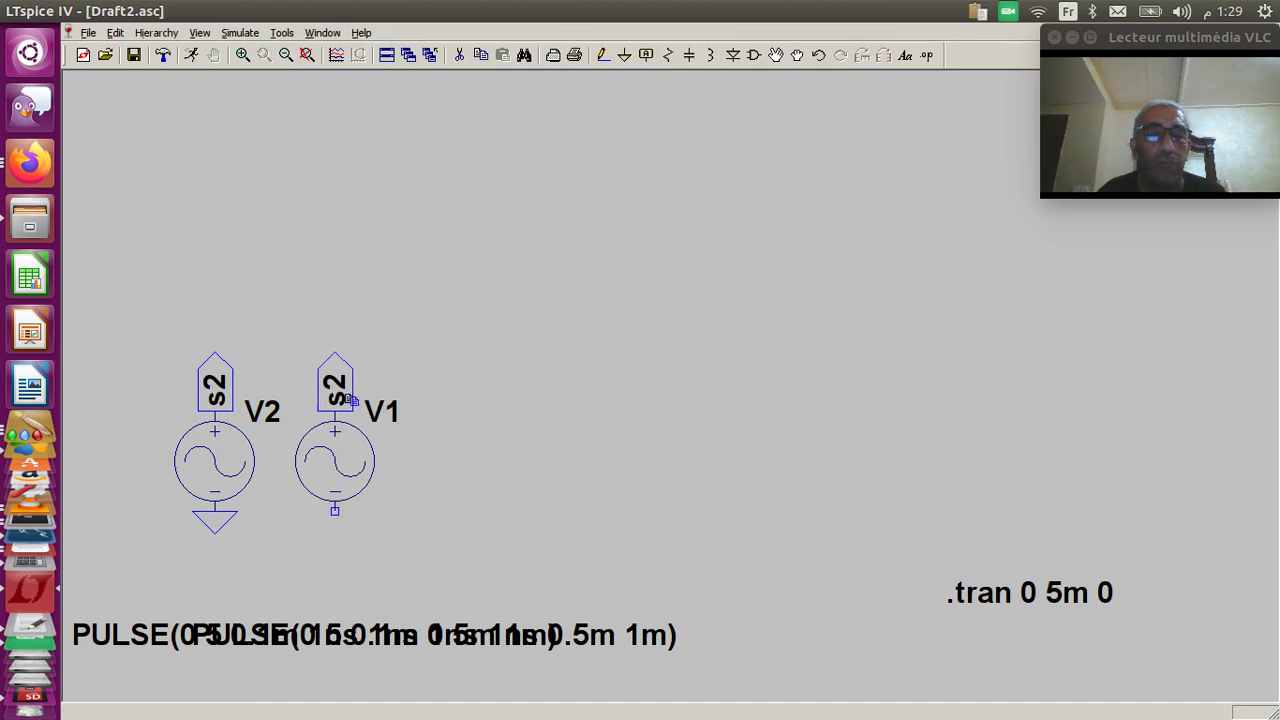
left_click(225, 524)
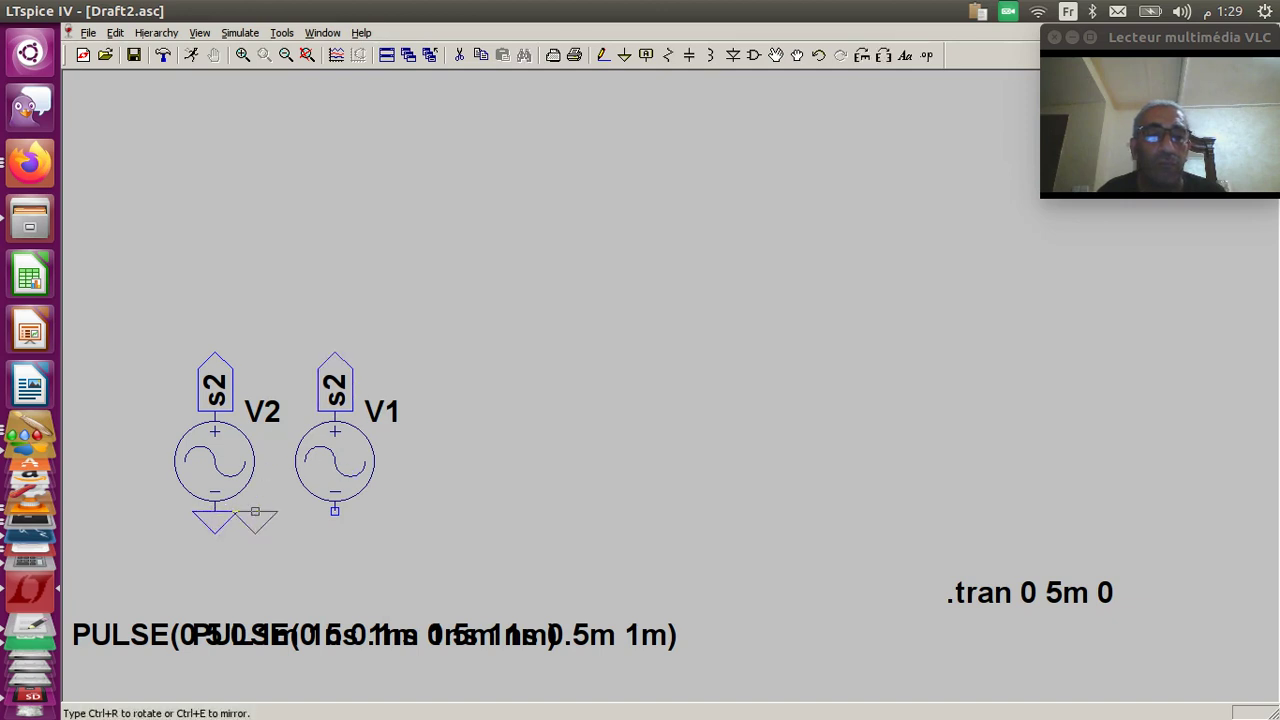
left_click(335, 512)
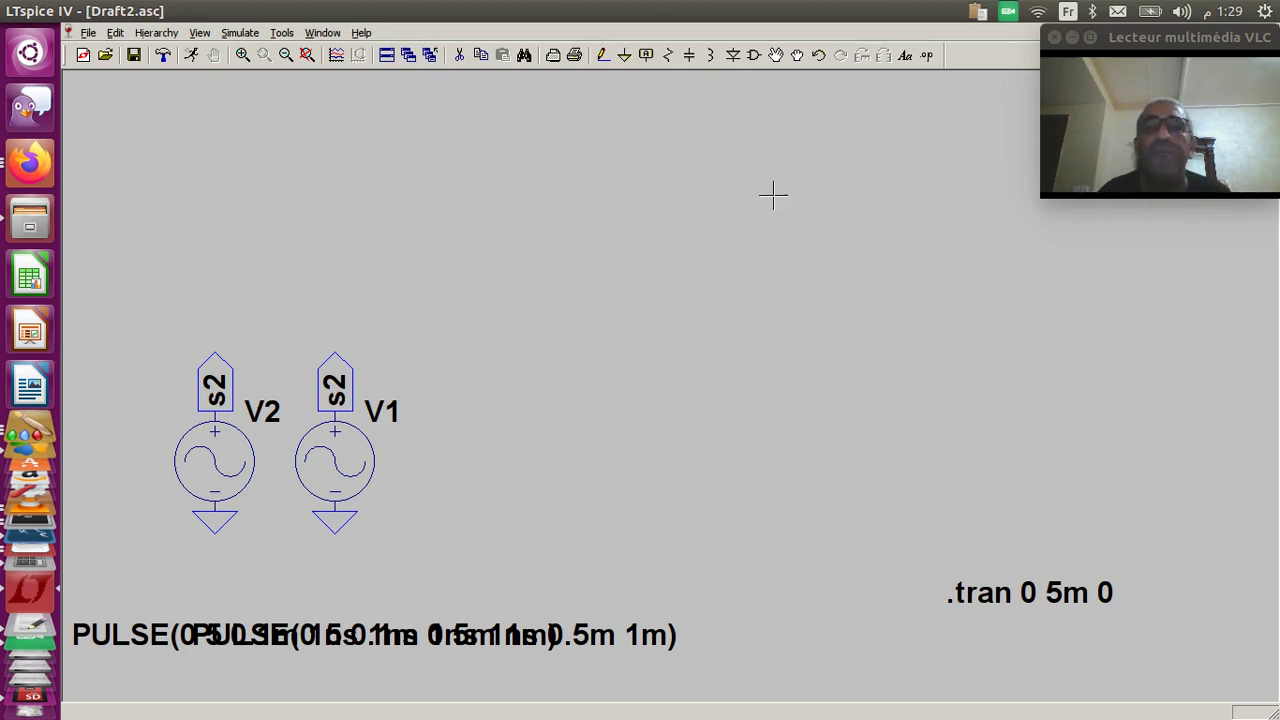
Step: Browse the component symbol library to the Lib\sym\DigitalLogic folder
left_click(754, 56)
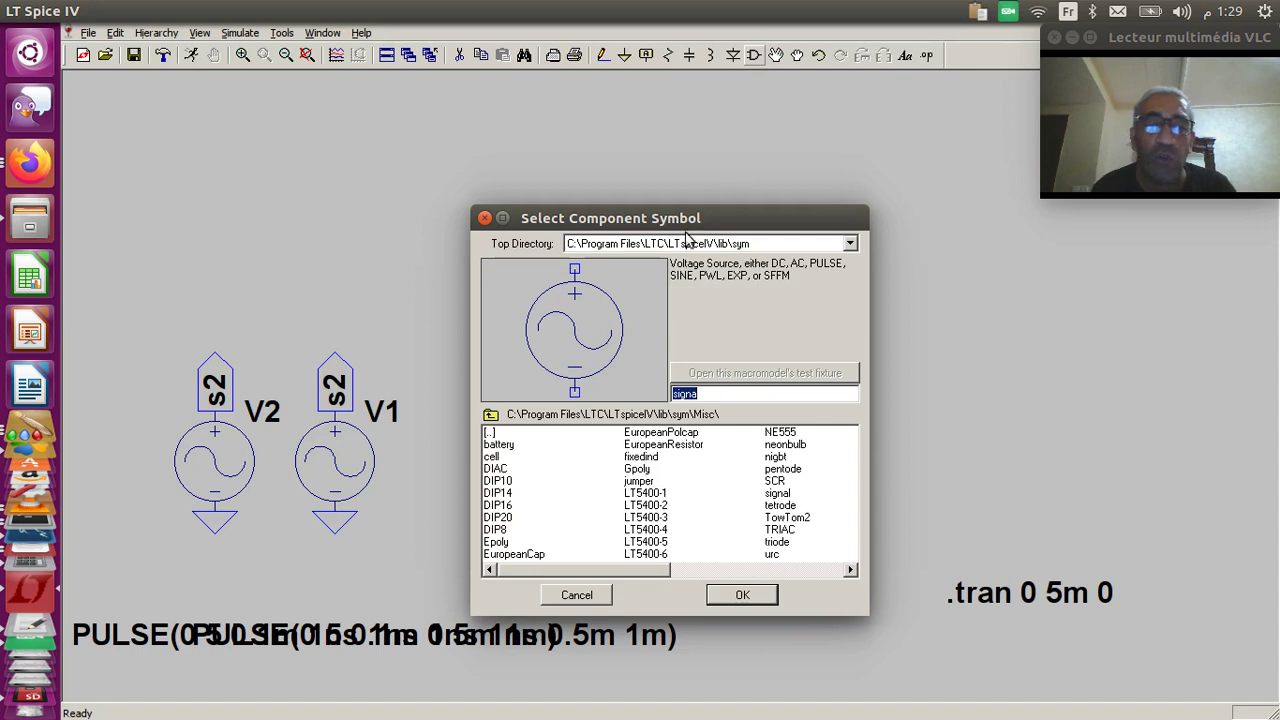
left_click(492, 432)
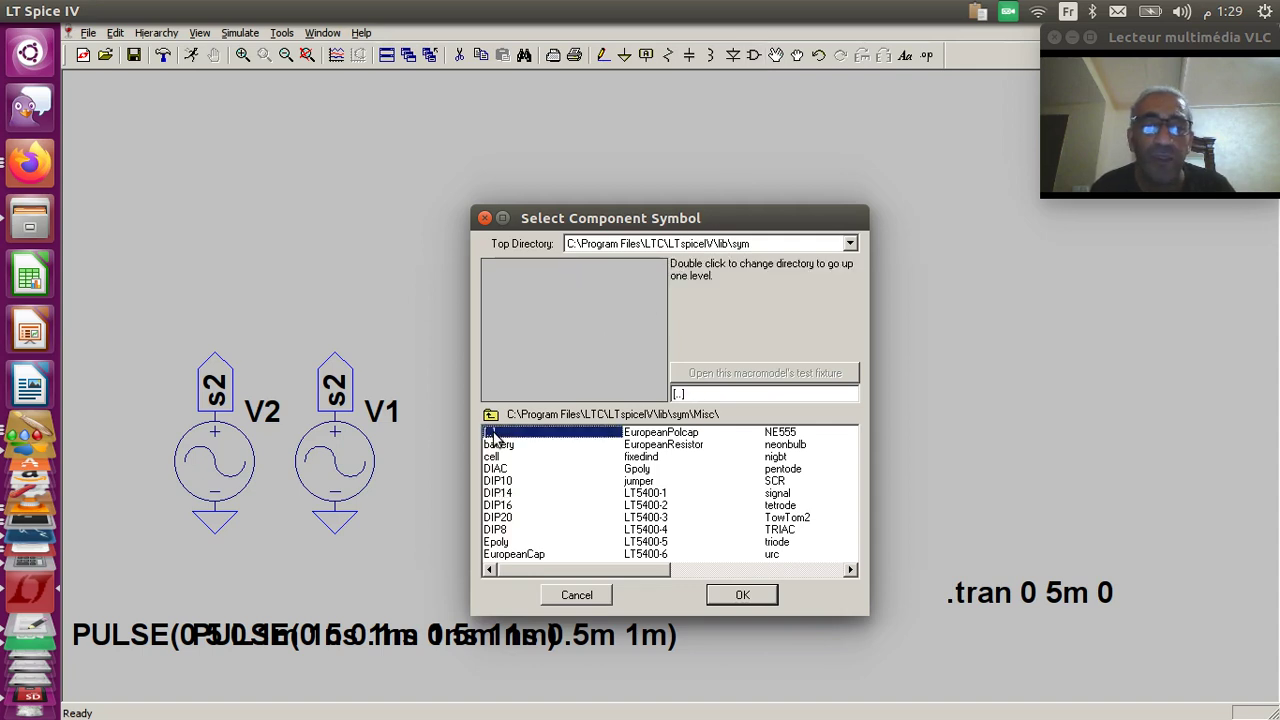
double_click(493, 433)
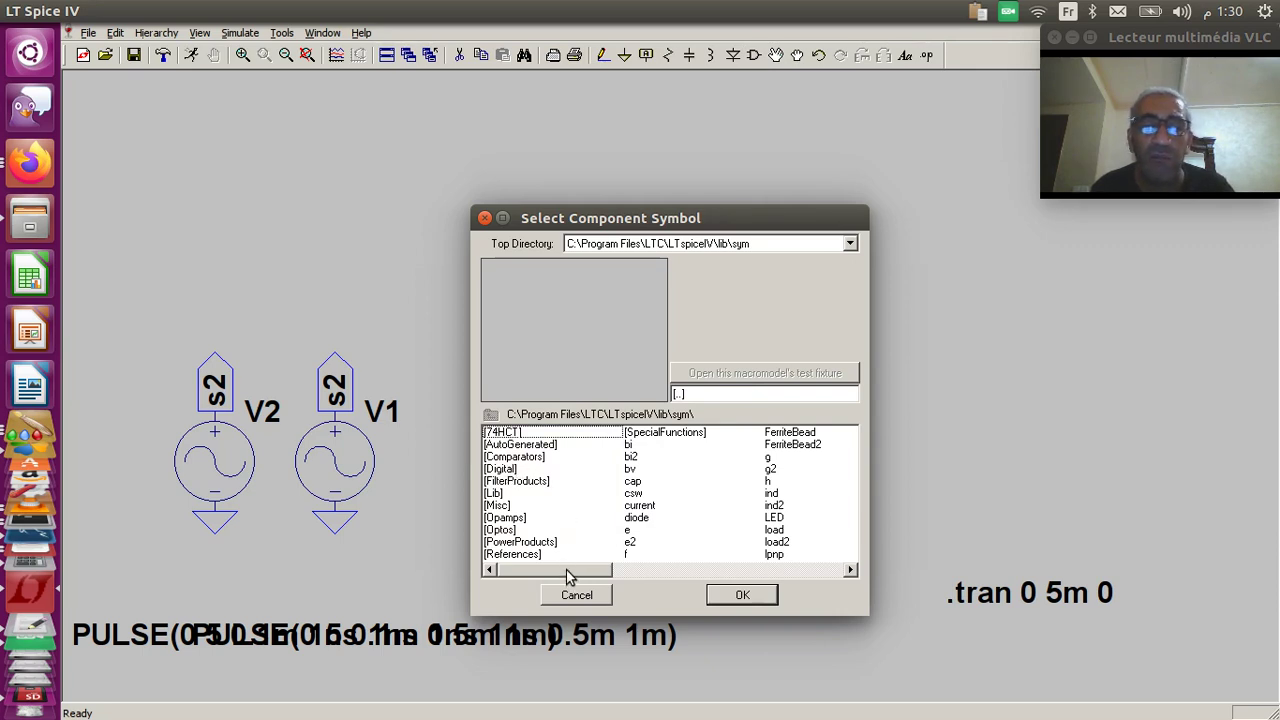
double_click(497, 496)
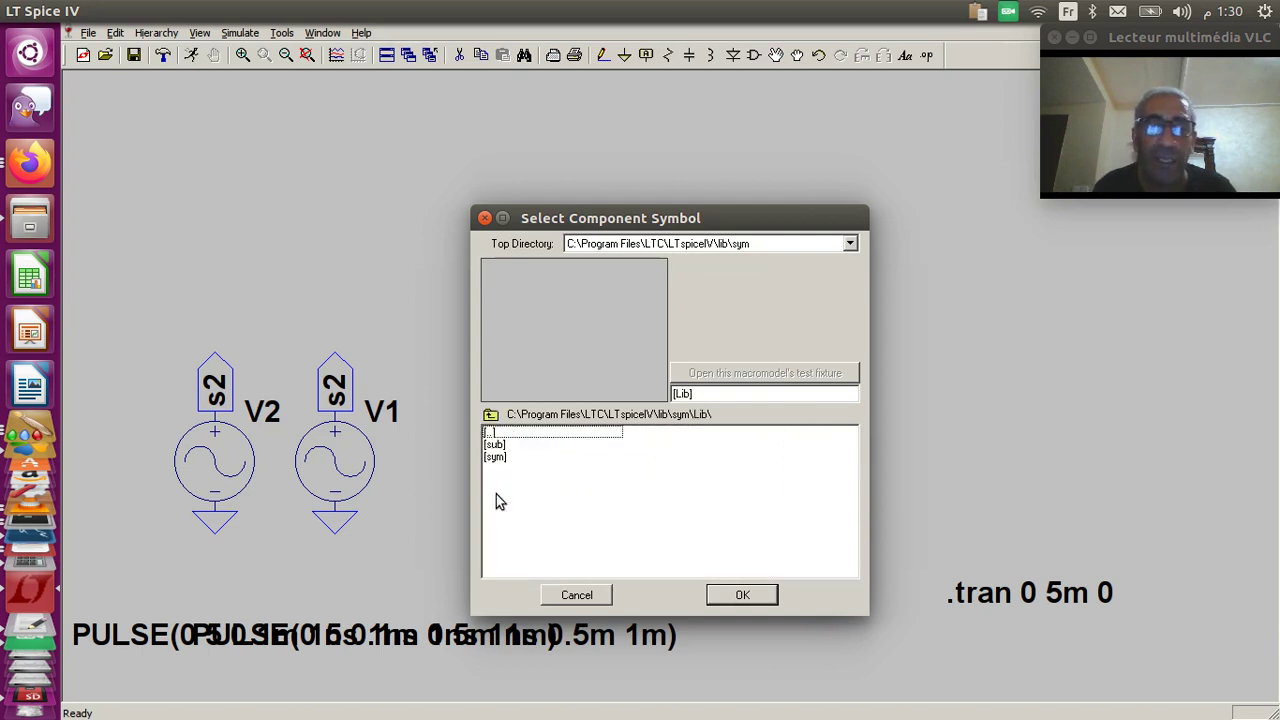
double_click(500, 458)
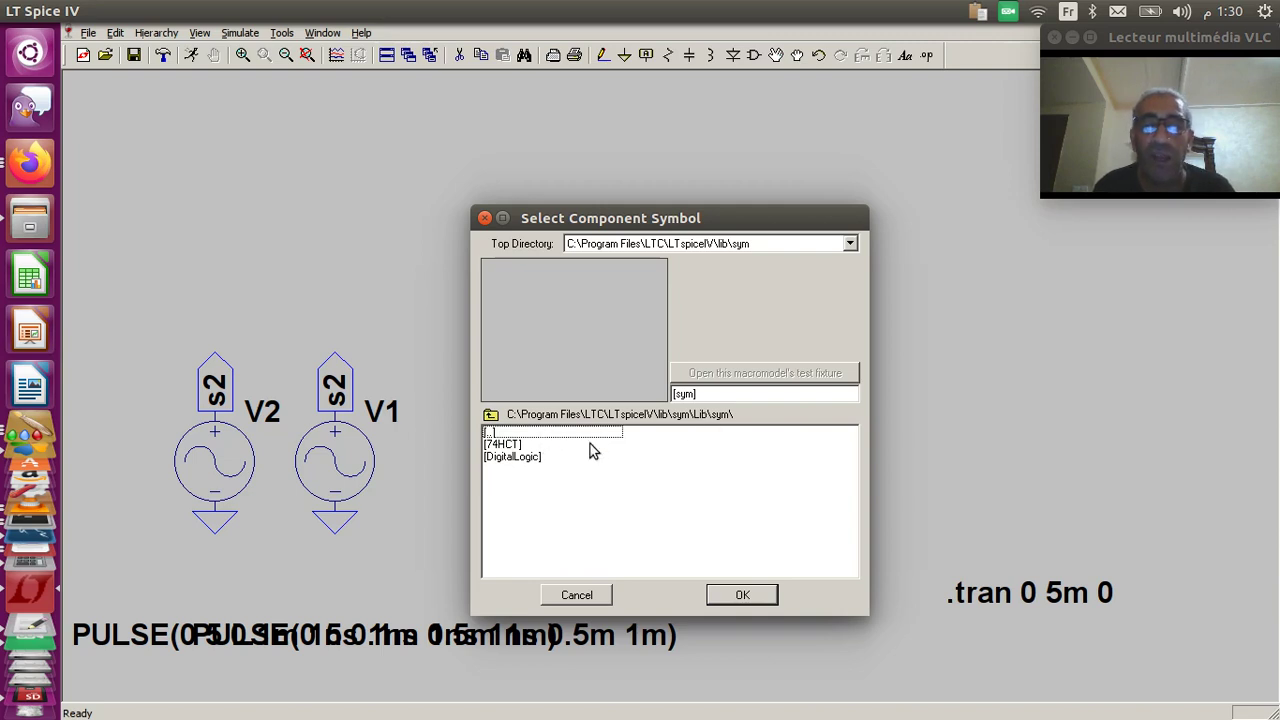
left_click(528, 458)
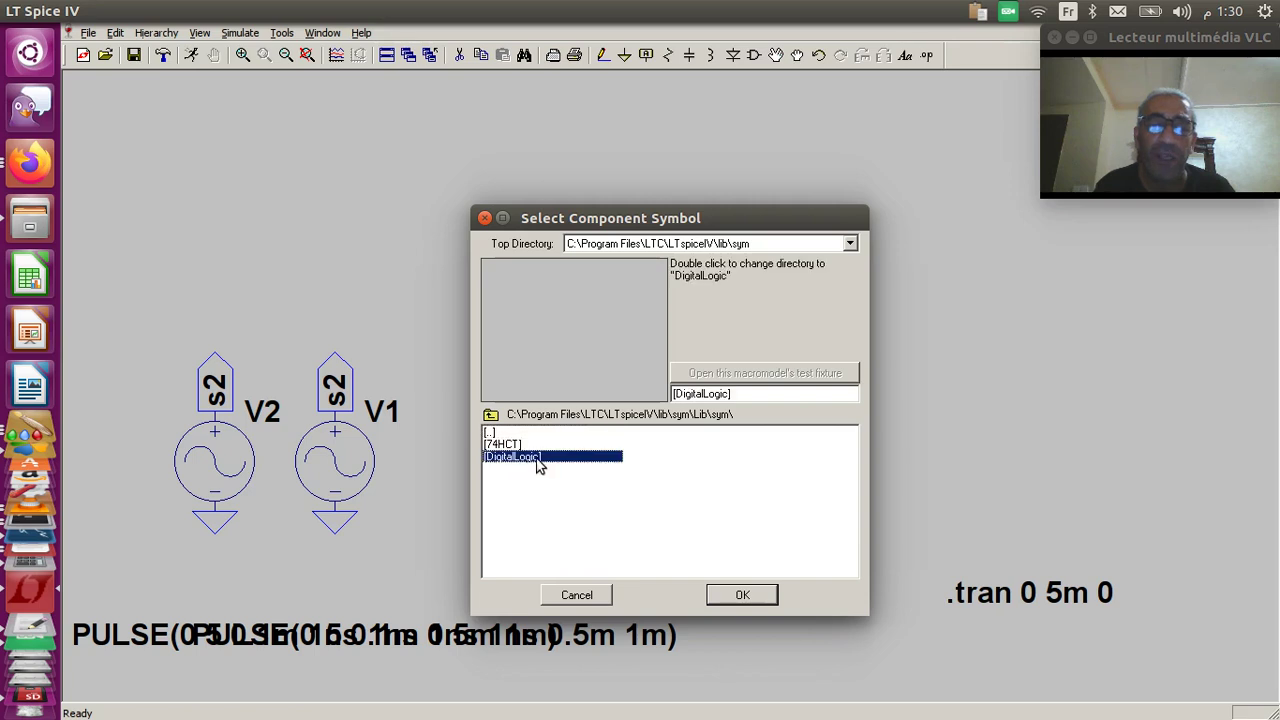
left_click(757, 597)
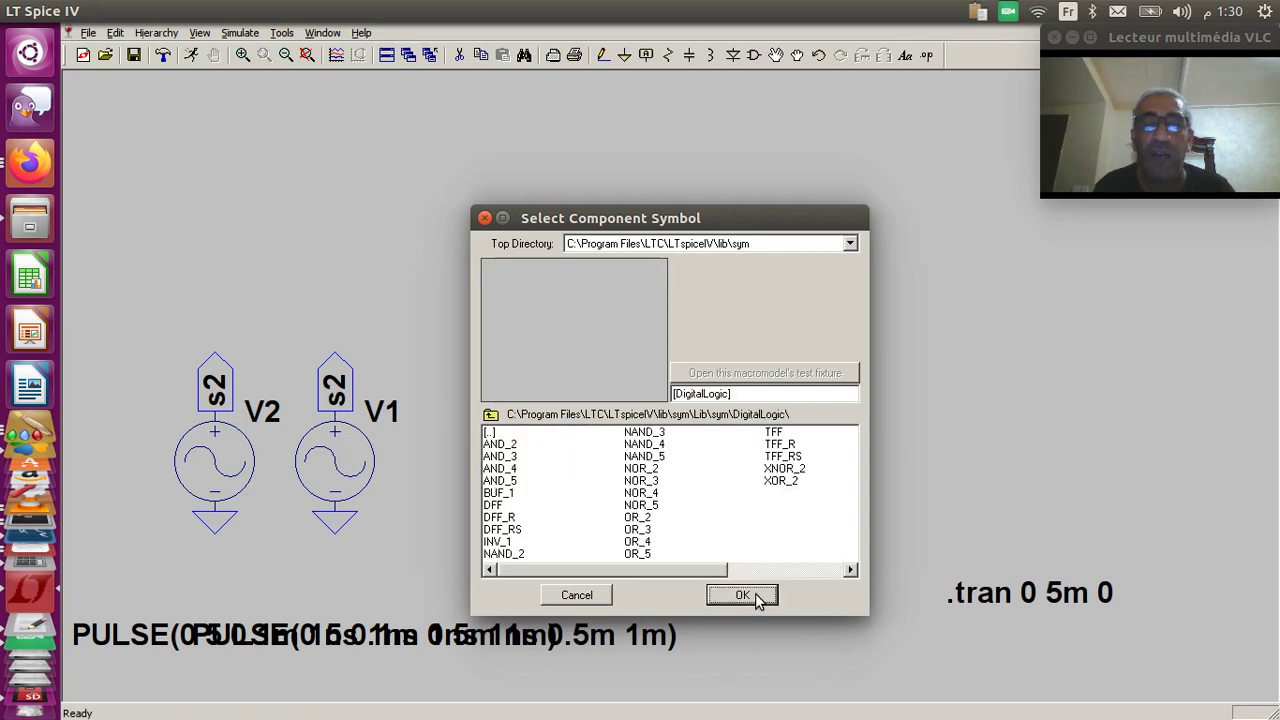
Step: Place an AND_2 gate in the upper middle of the schematic, above and to the right of the sources
left_click(514, 445)
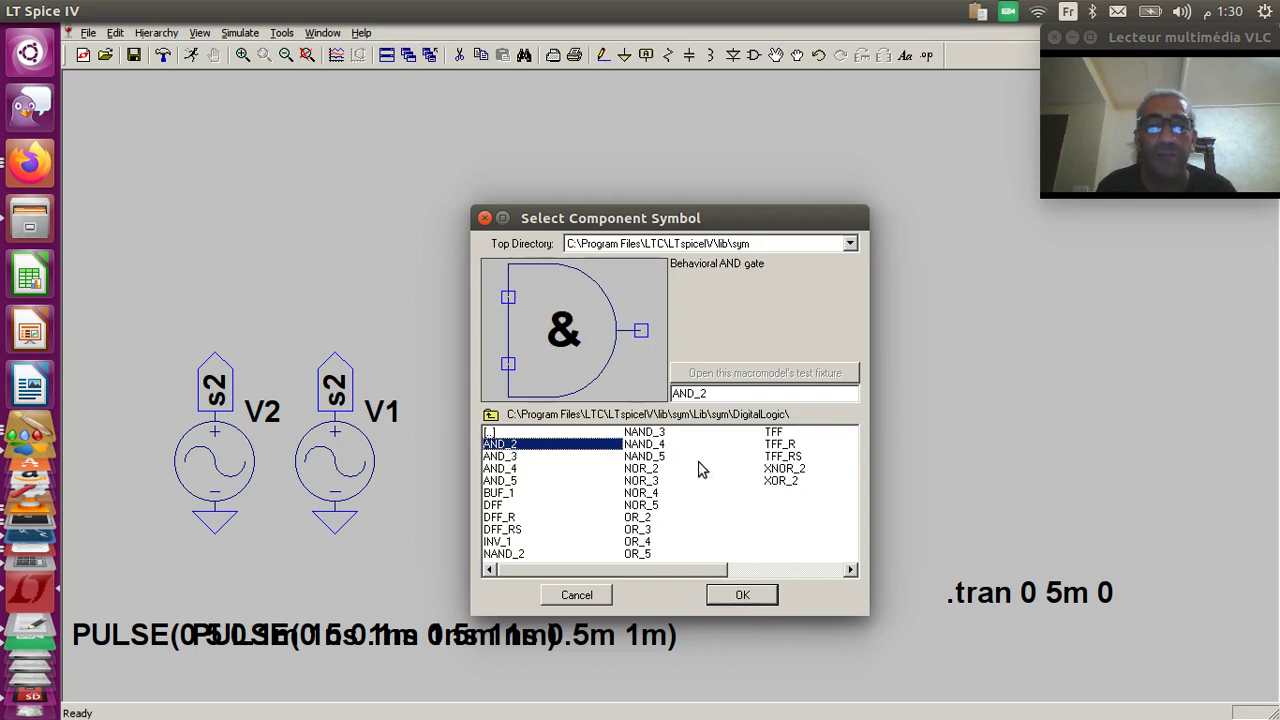
left_click(742, 594)
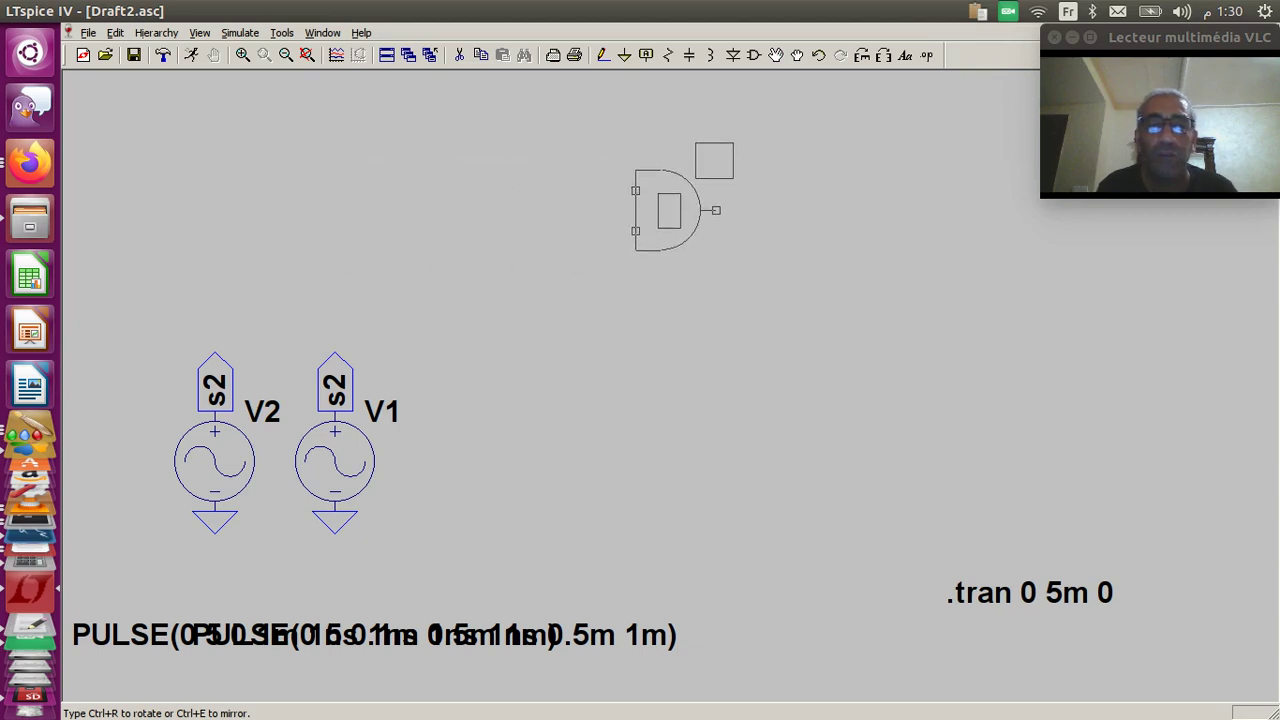
left_click(655, 210)
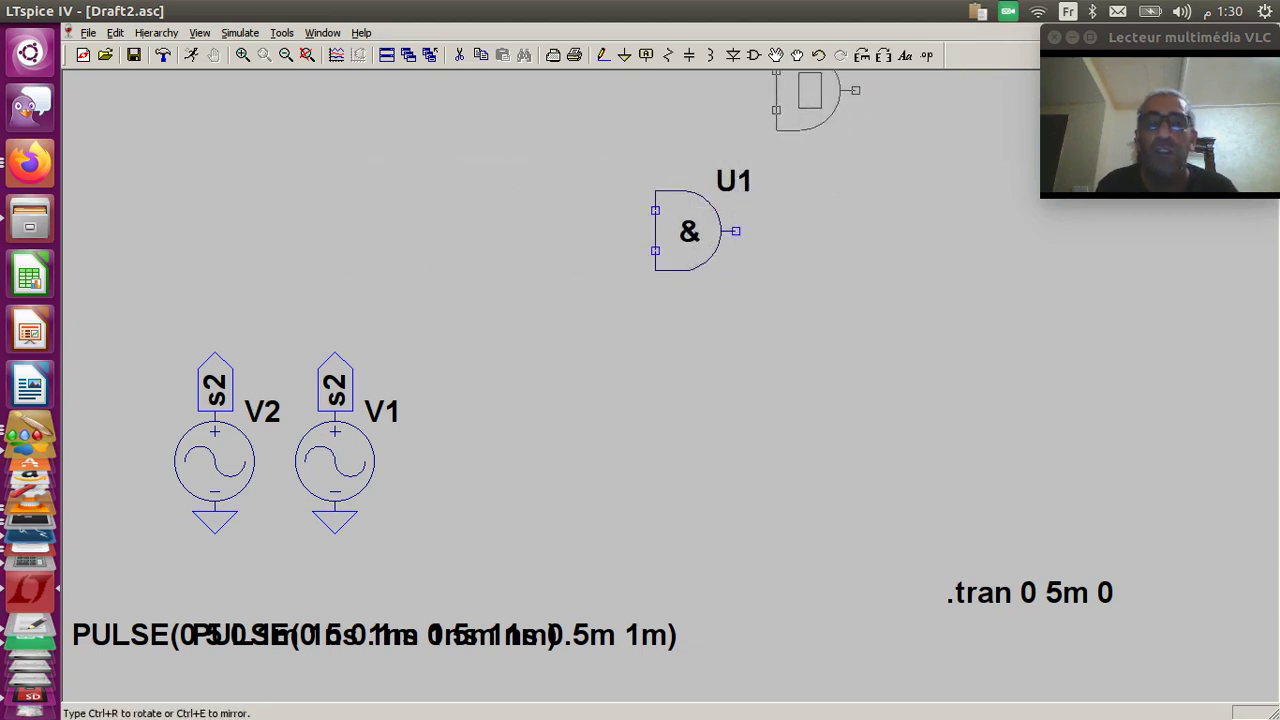
Step: Place an INV_1 inverter directly above the AND gate, with their inputs aligned
left_click(754, 56)
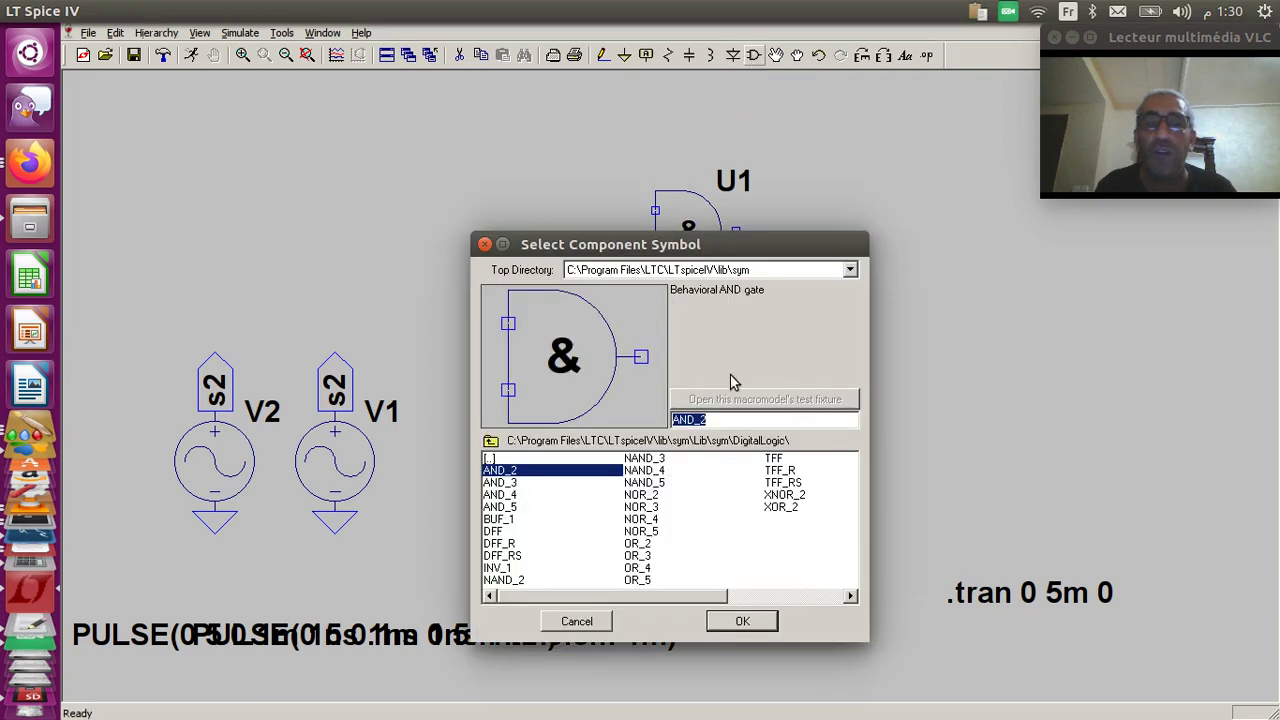
left_click(506, 568)
left_click(742, 621)
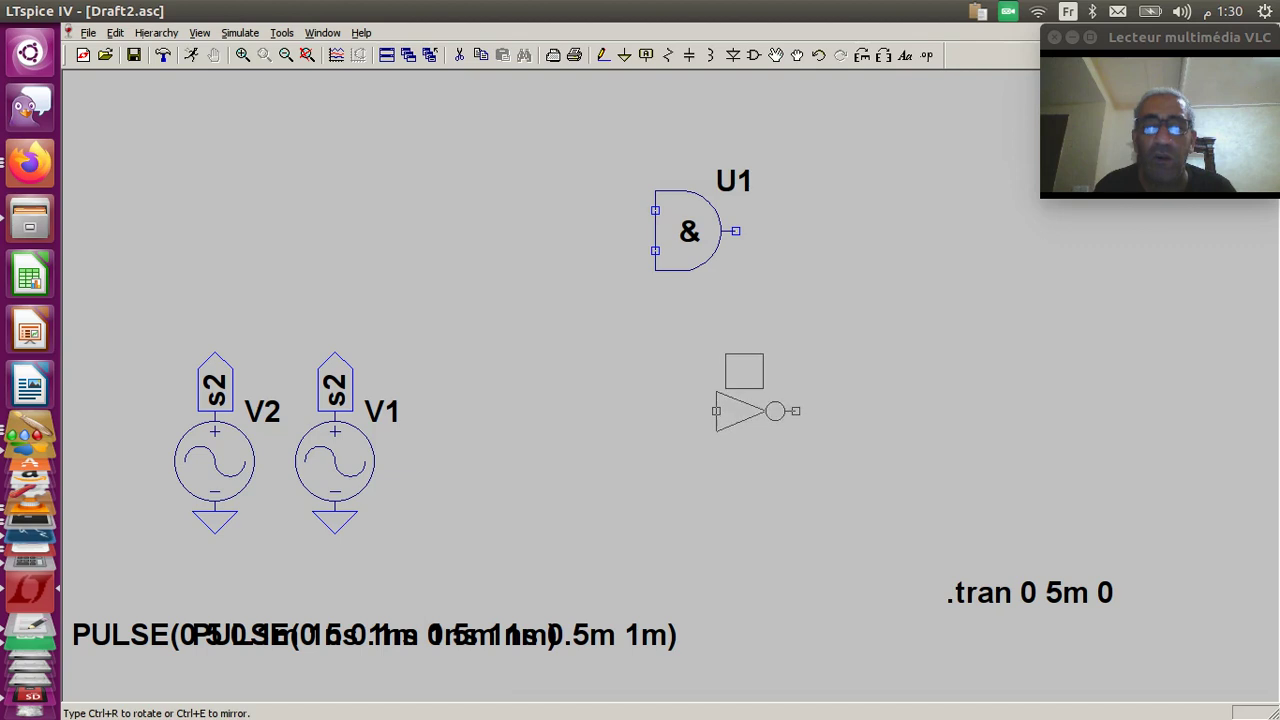
left_click(705, 150)
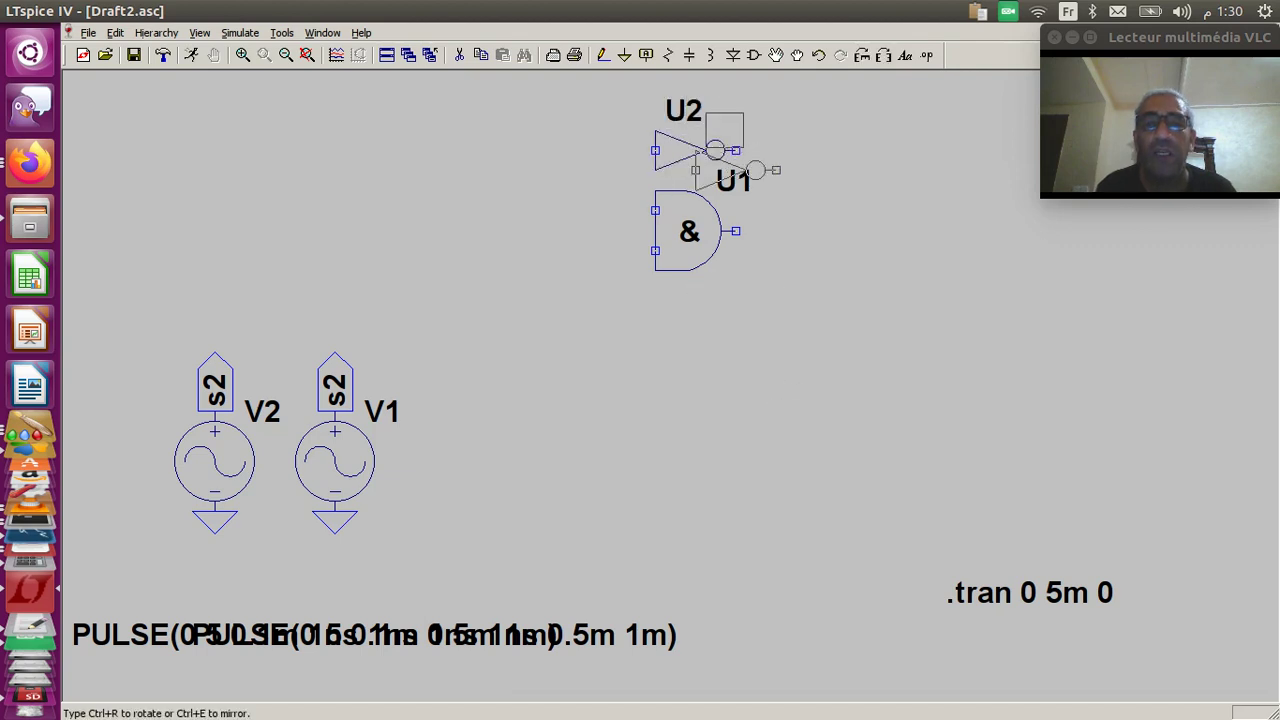
Step: Place an OR_2 gate directly below the AND gate, with their inputs aligned
left_click(756, 60)
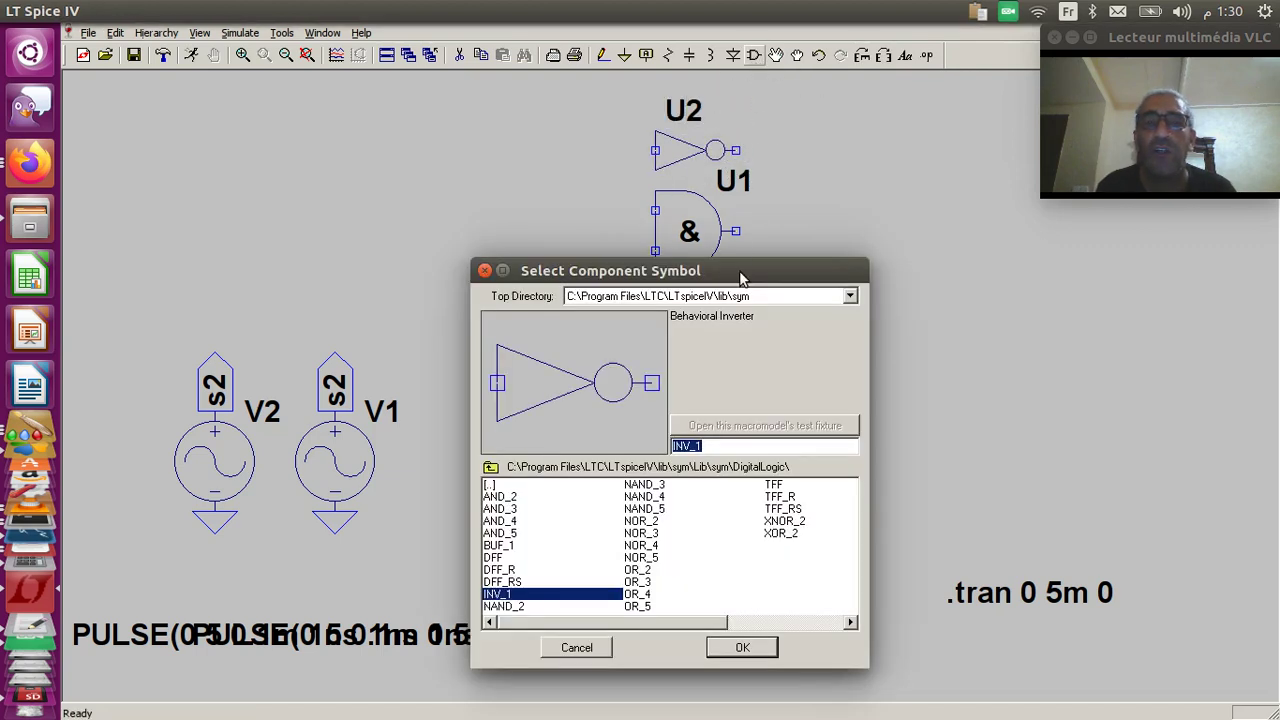
left_click(648, 570)
left_click(737, 650)
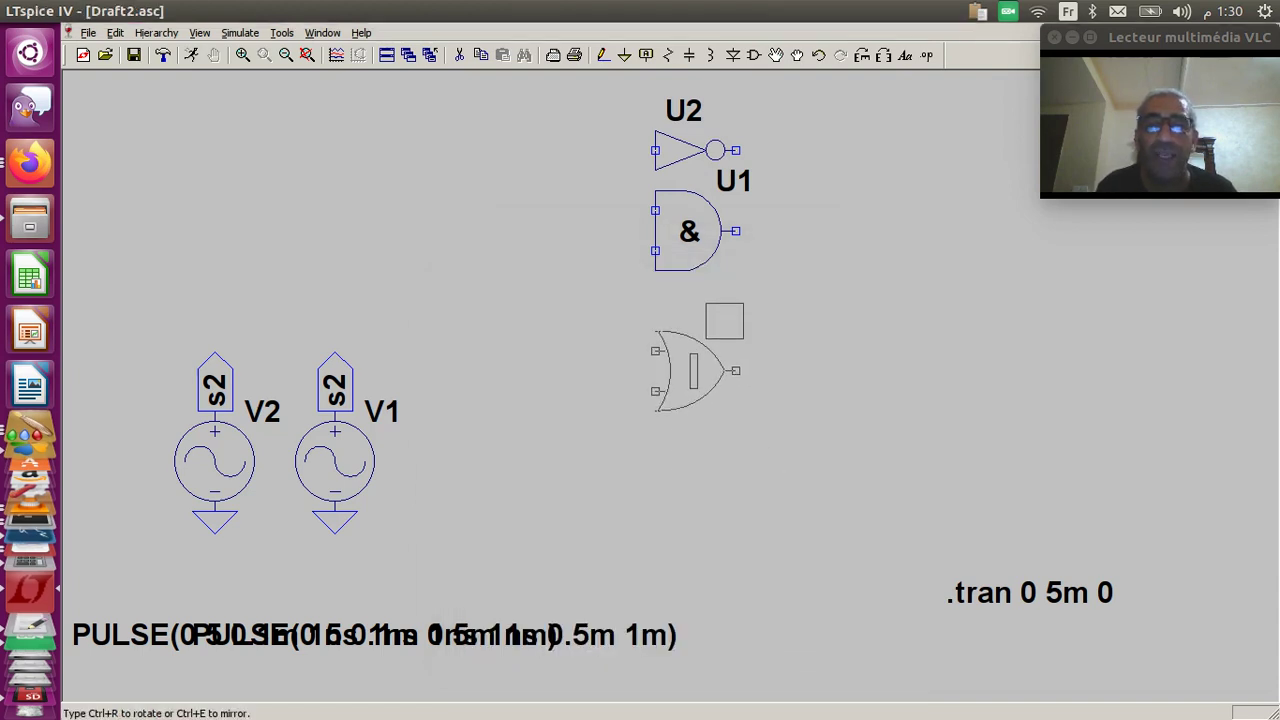
left_click(724, 301)
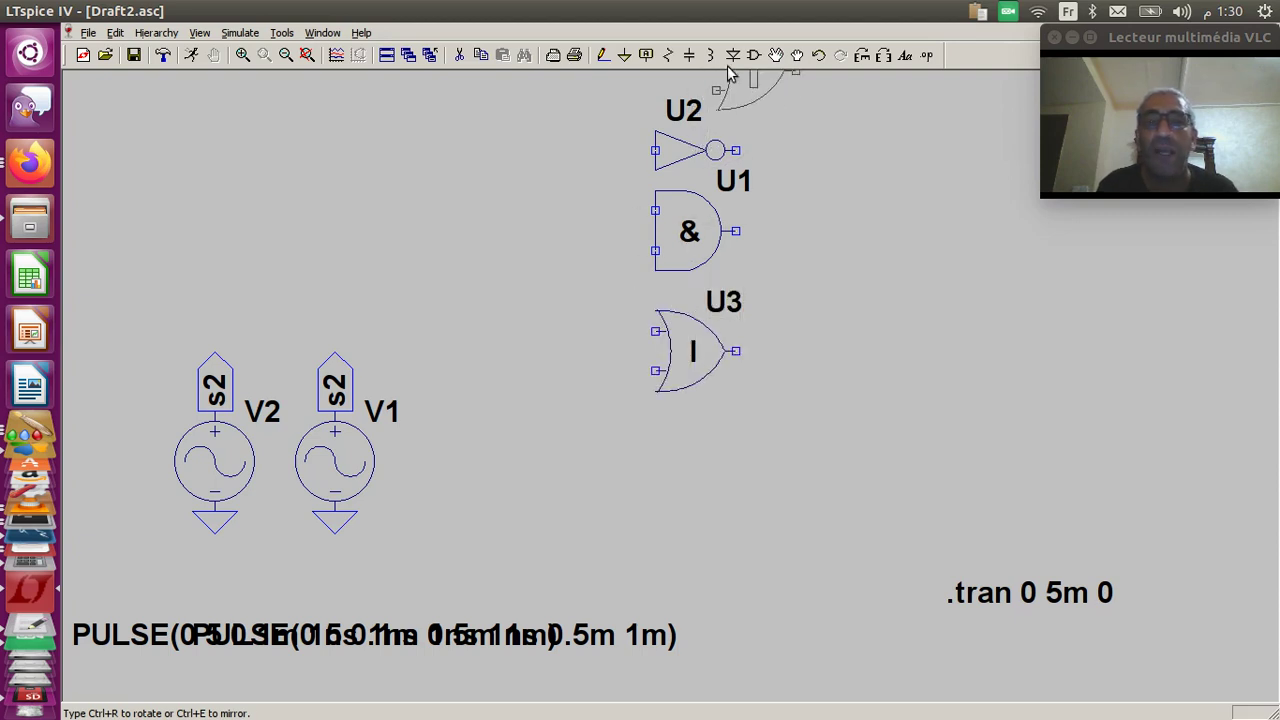
Step: Place a NAND_2 gate directly below the OR gate, in the same column
left_click(754, 57)
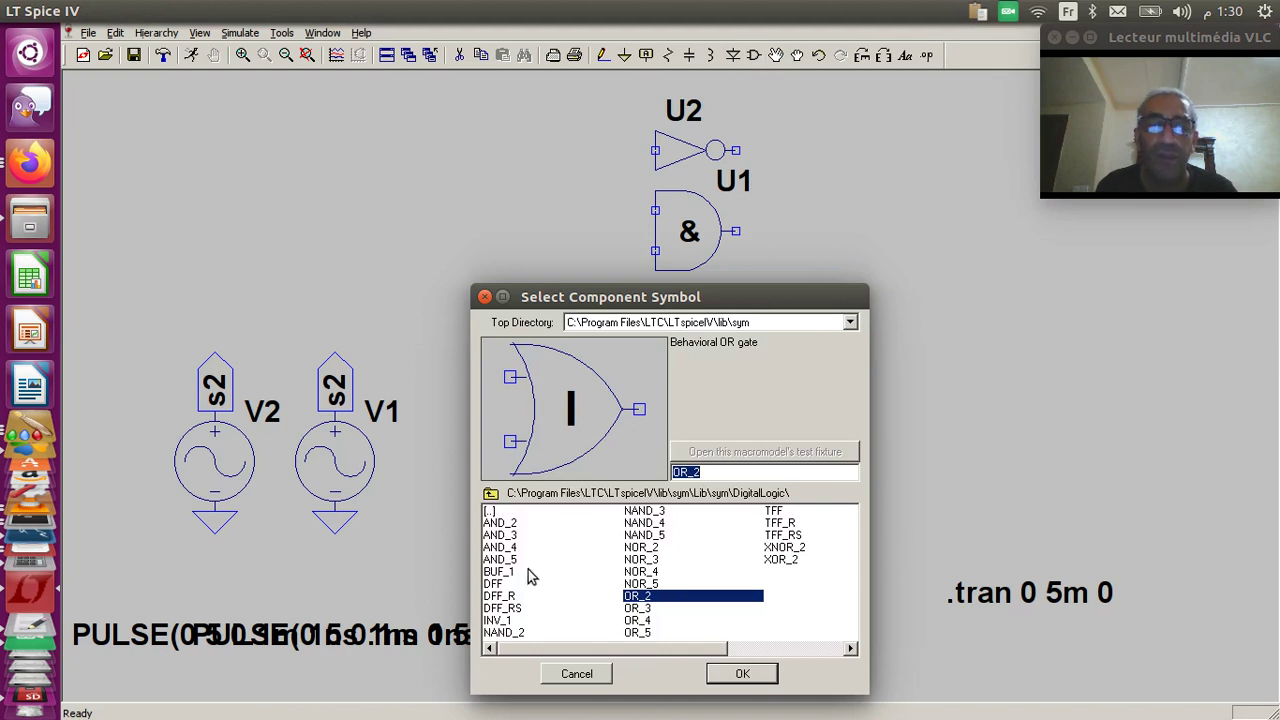
left_click(516, 633)
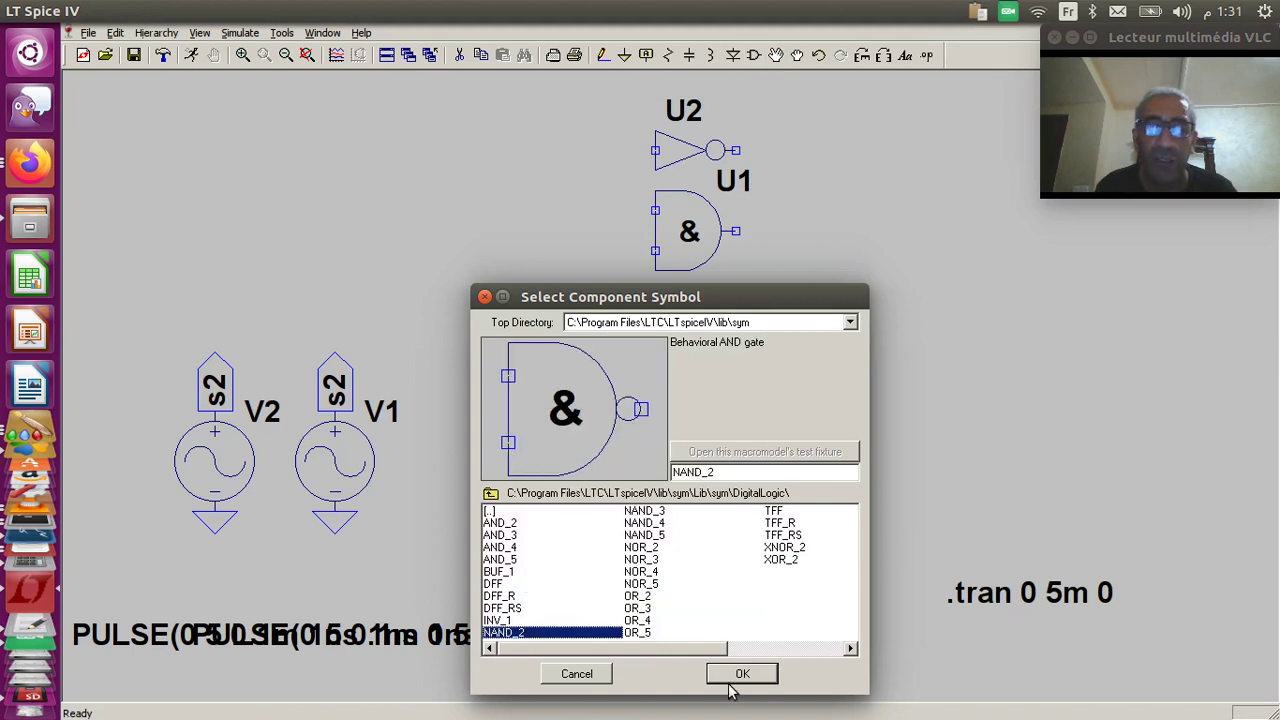
left_click(742, 675)
left_click(690, 471)
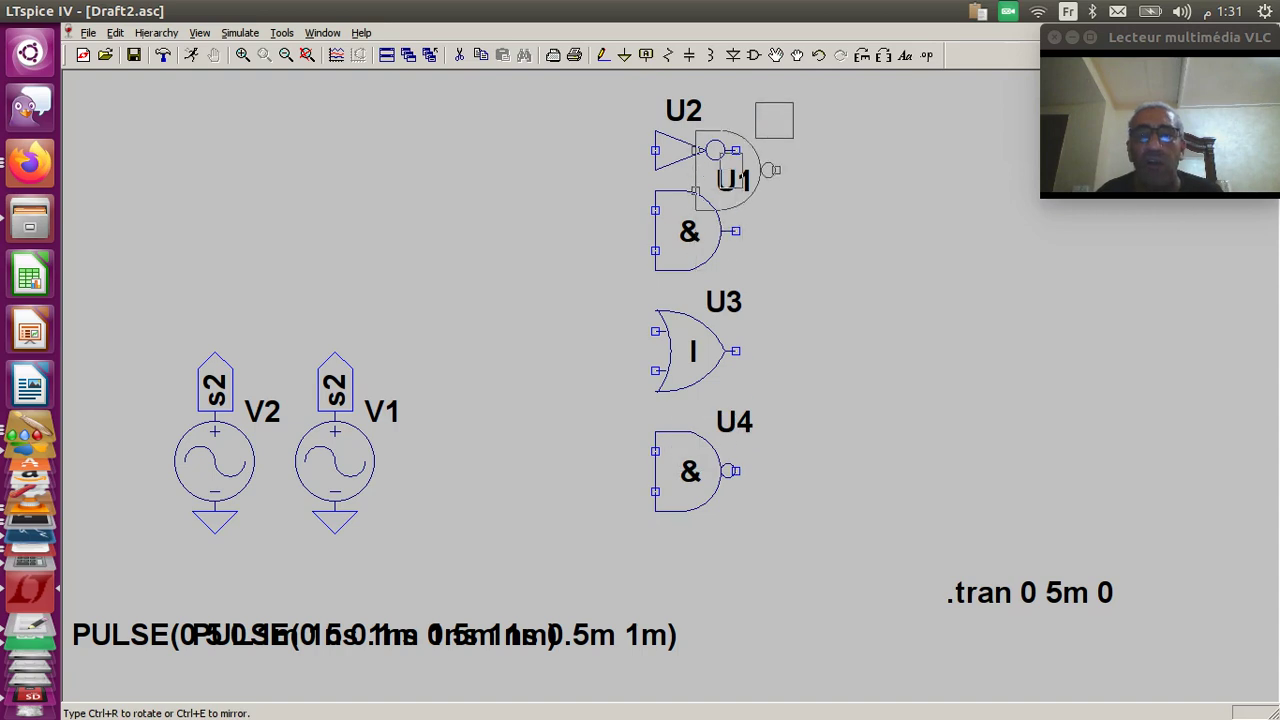
Step: Place an XOR_2 gate directly below the NAND gate, with their inputs aligned
left_click(754, 55)
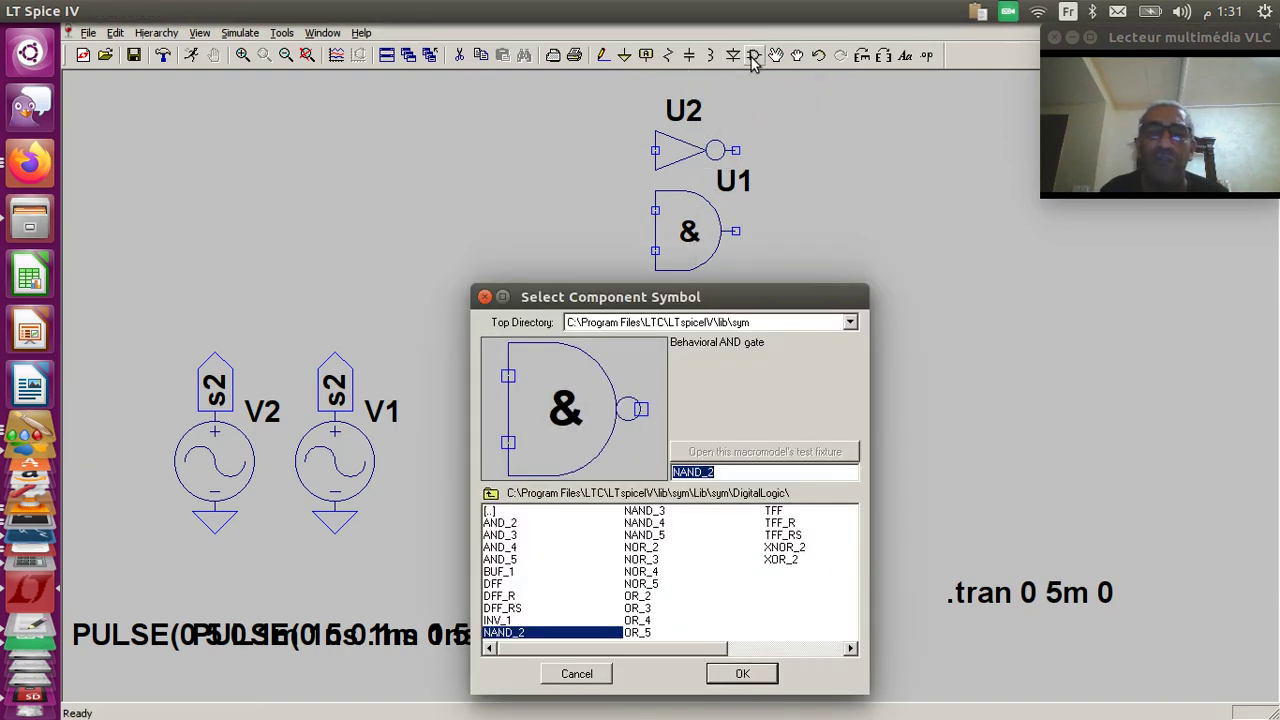
left_click(780, 560)
left_click(755, 680)
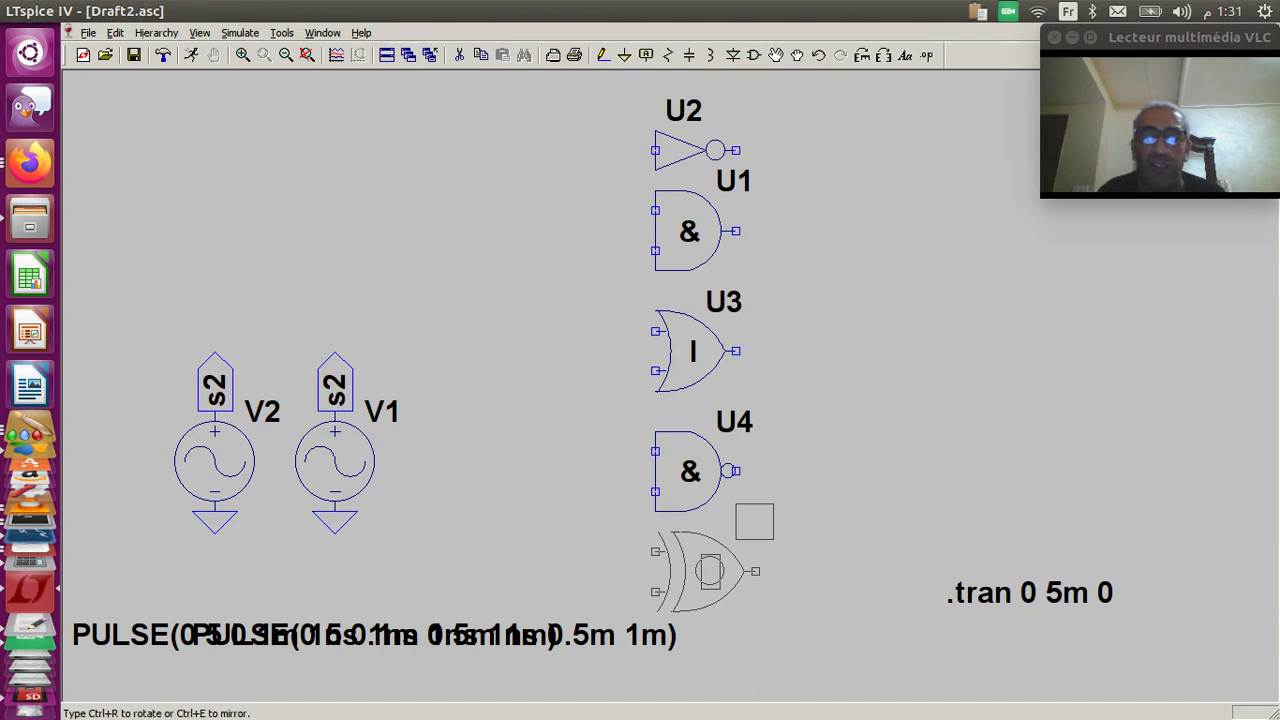
left_click(754, 521)
key("Escape")
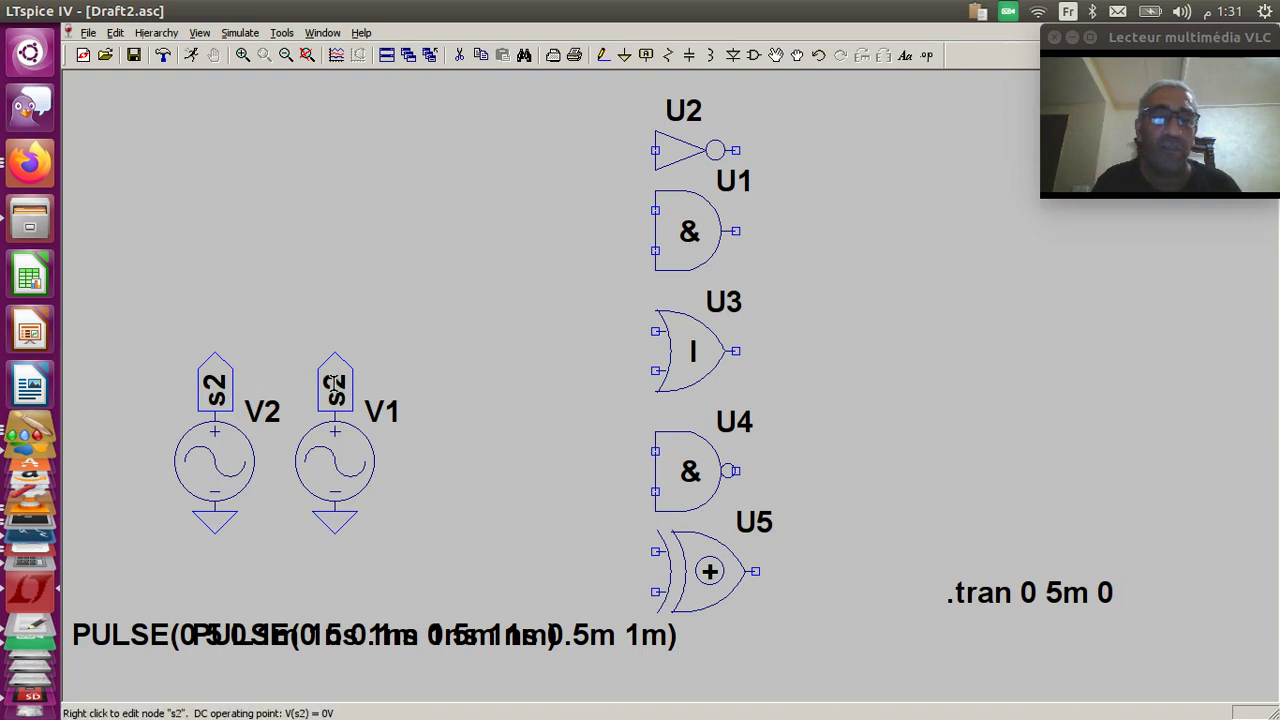
Step: Rename the output net label above source V1 to s1
right_click(334, 383)
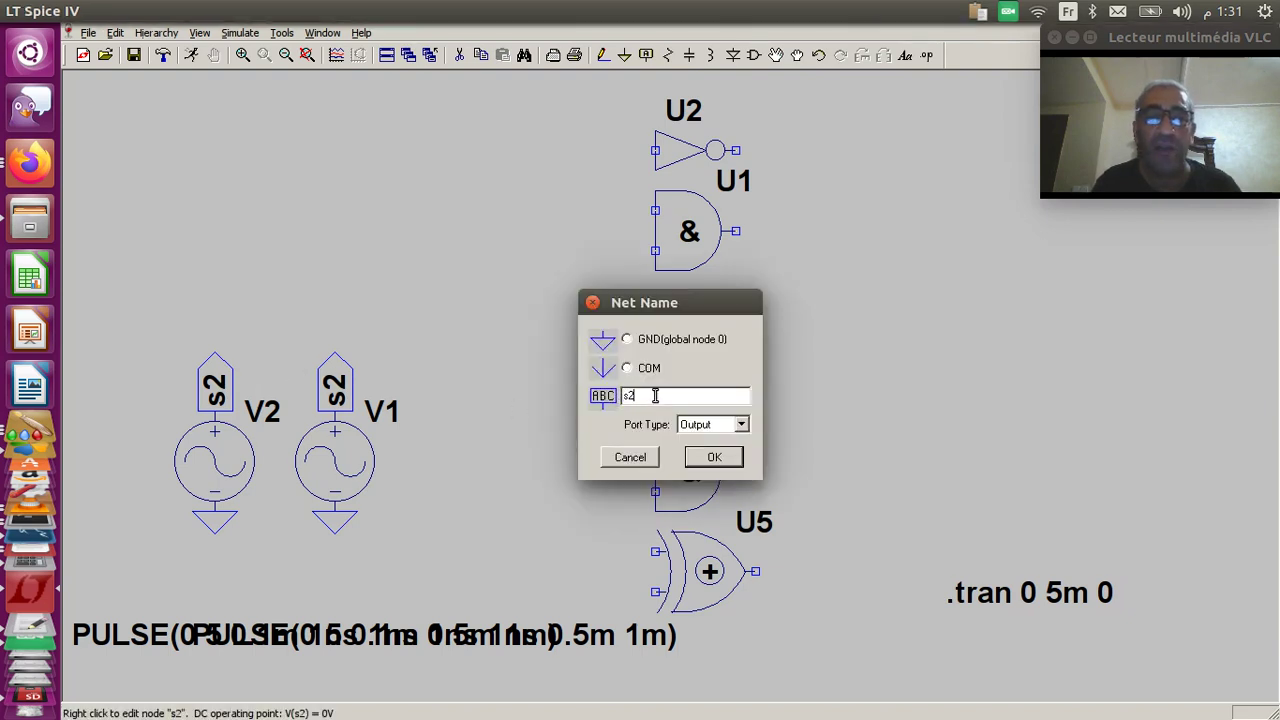
type("1")
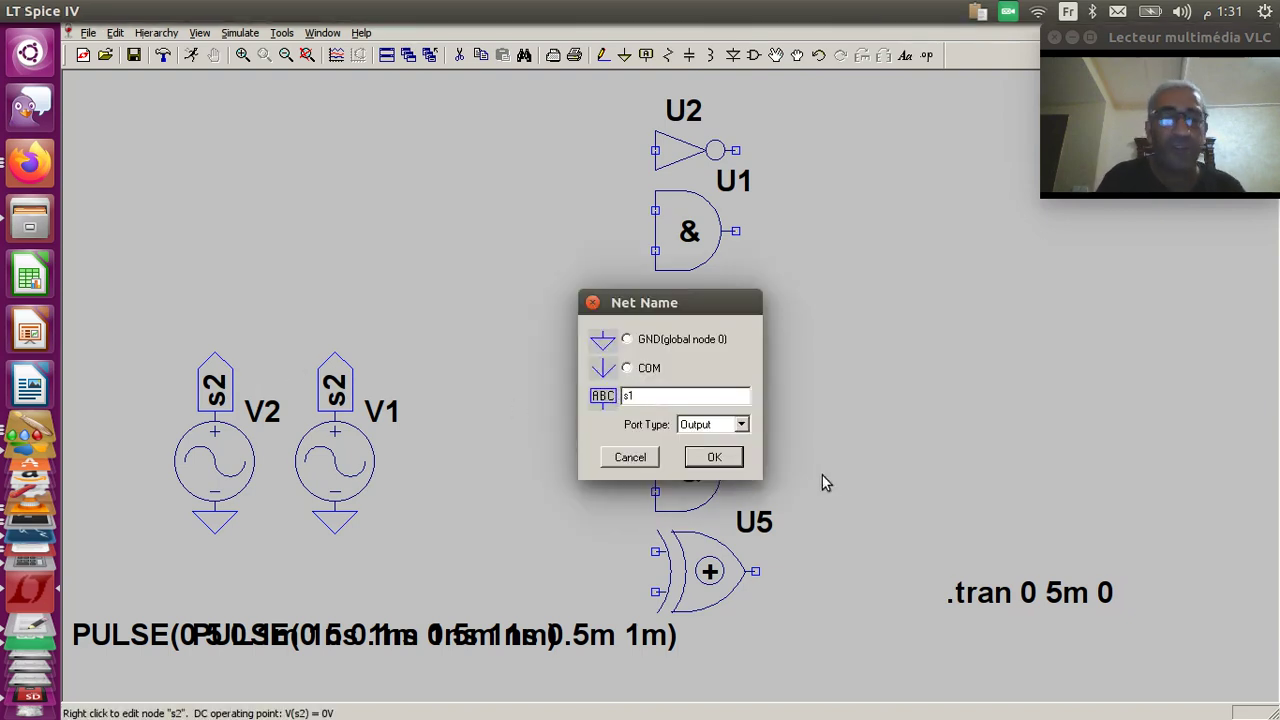
left_click(714, 457)
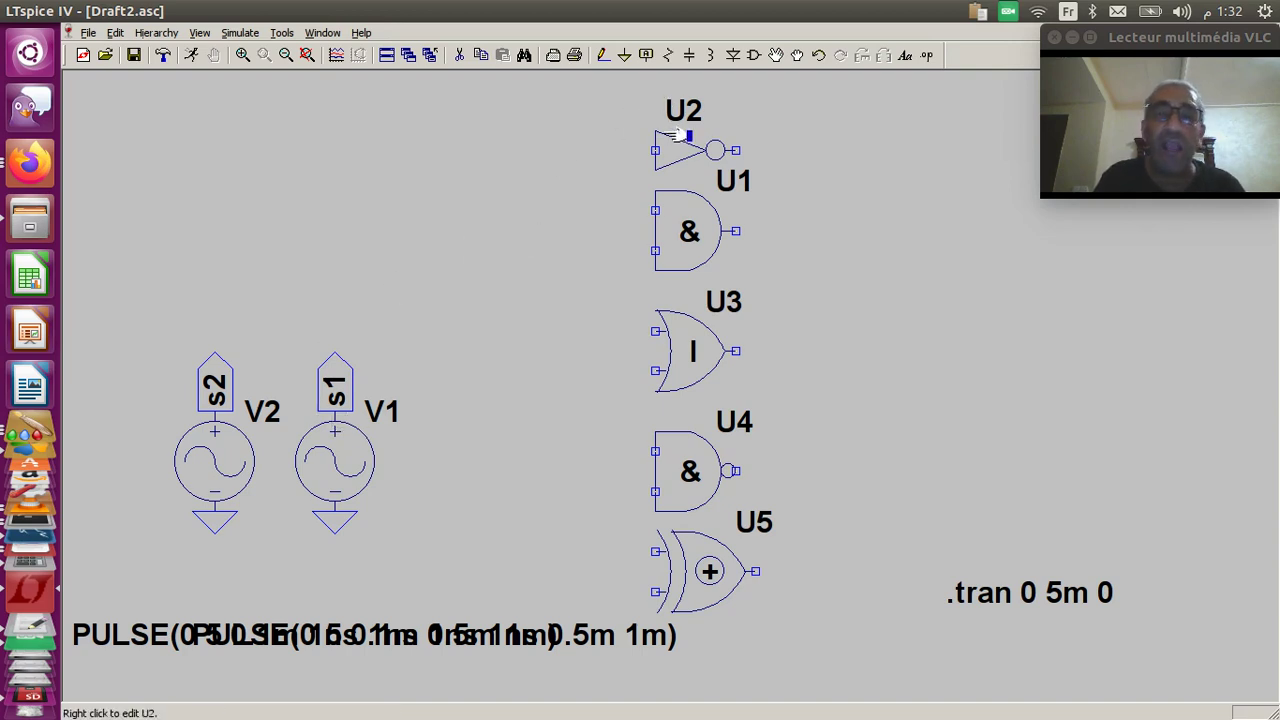
Step: Attach an input-type net label s1 to the inverter's input and to the upper input of the AND, OR, NAND and XOR gates
left_click(646, 57)
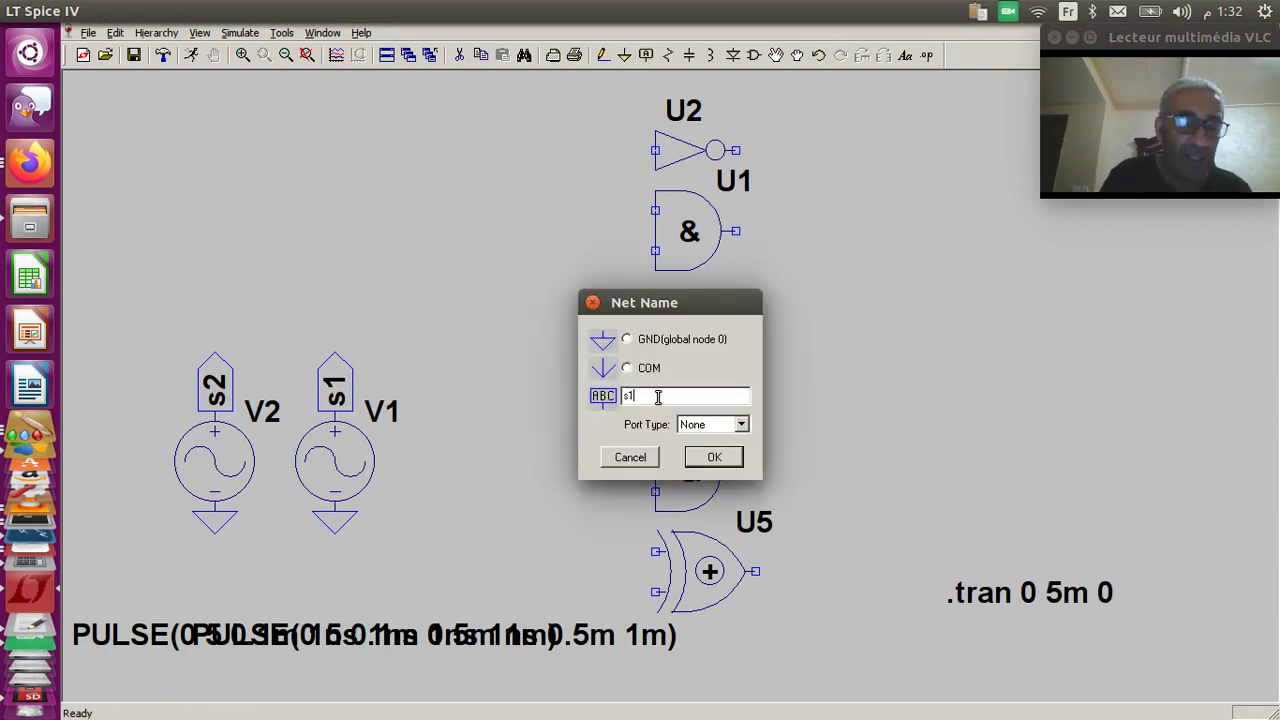
left_click(741, 425)
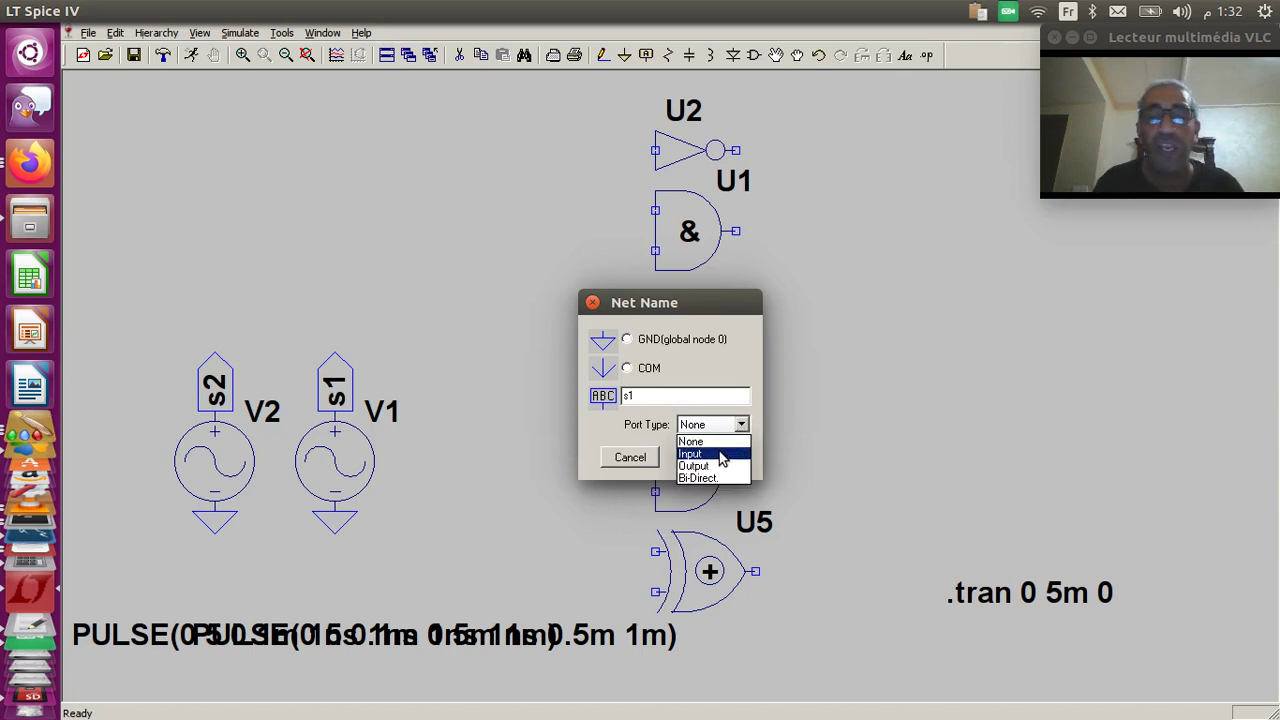
left_click(720, 454)
left_click(714, 457)
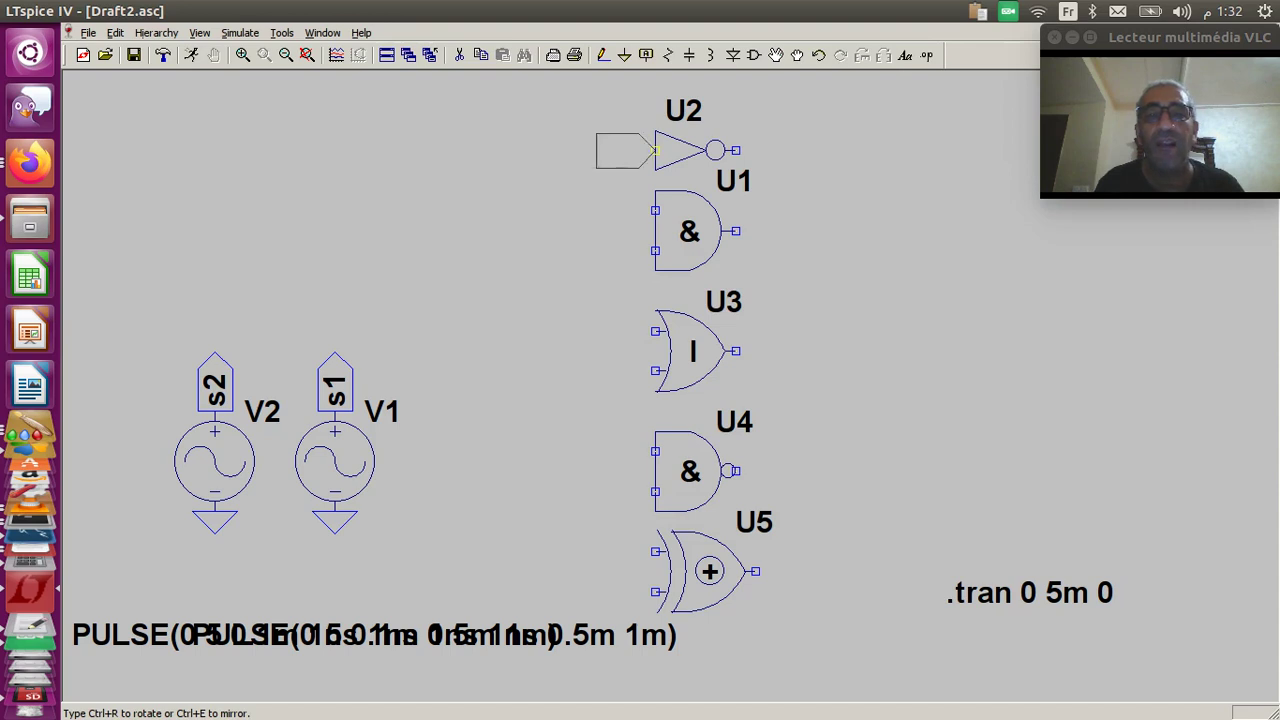
left_click(635, 150)
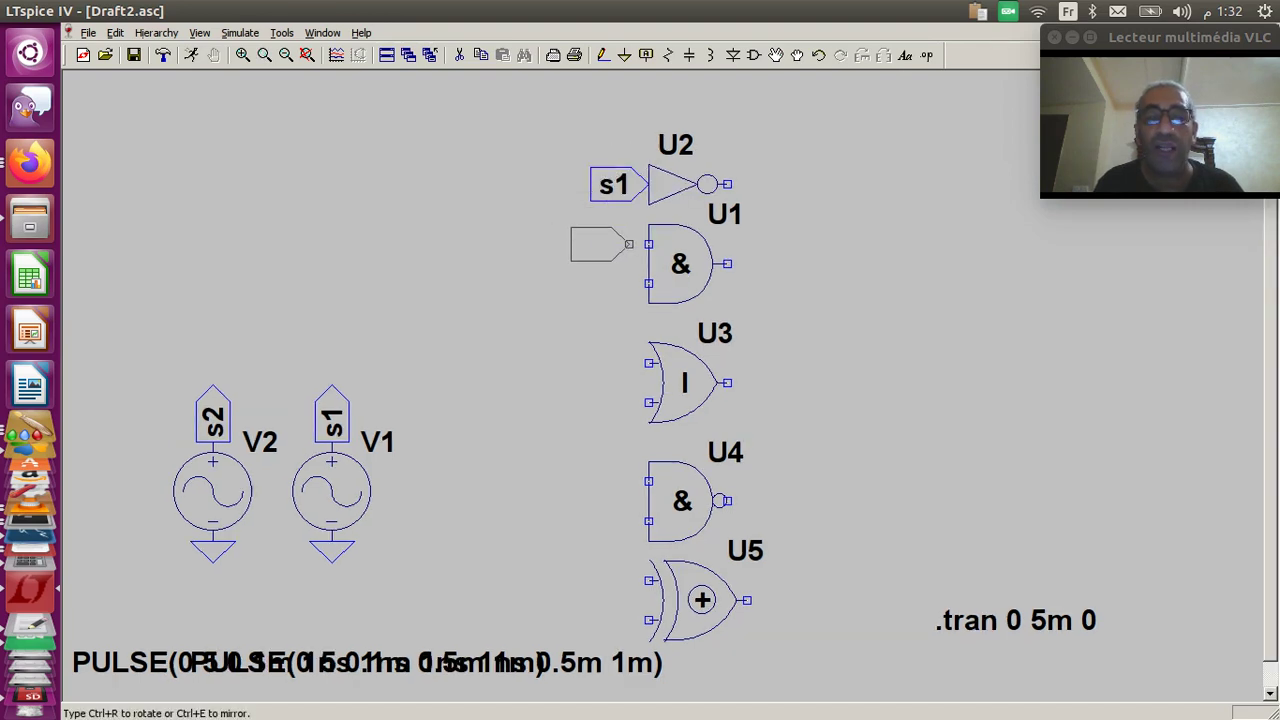
left_click(648, 244)
left_click(648, 344)
left_click(648, 462)
left_click(648, 562)
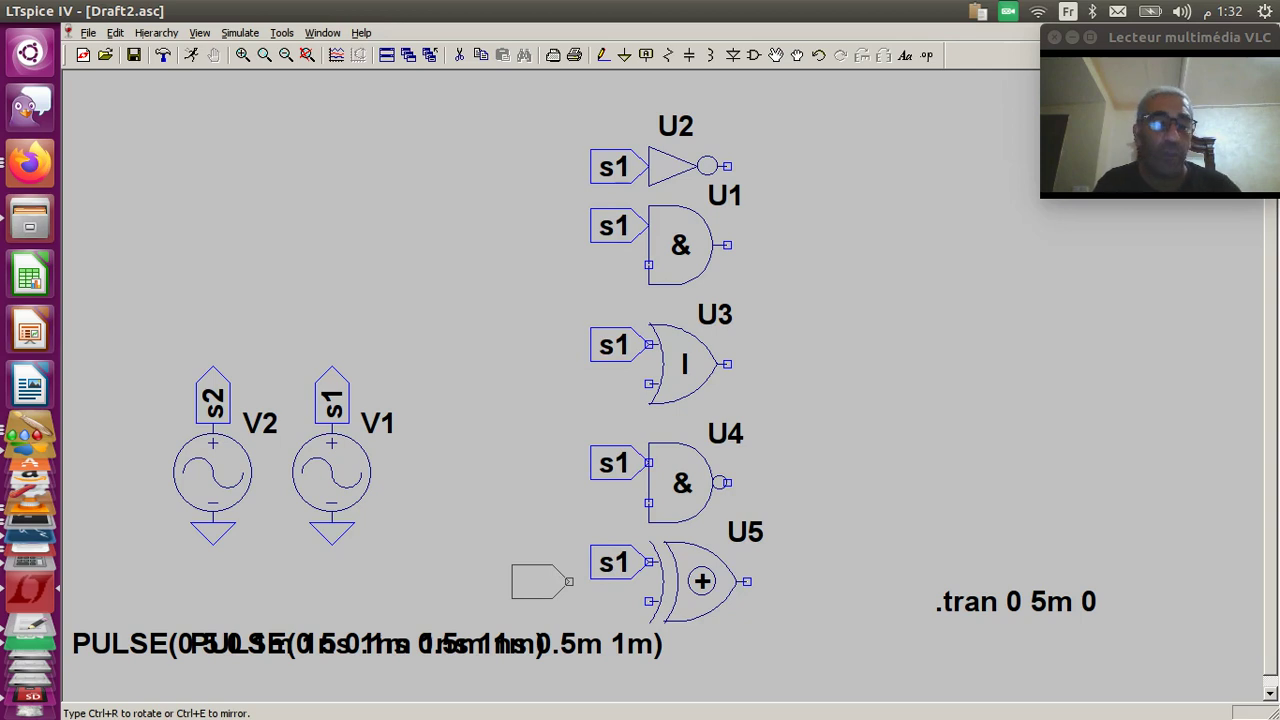
key("Escape")
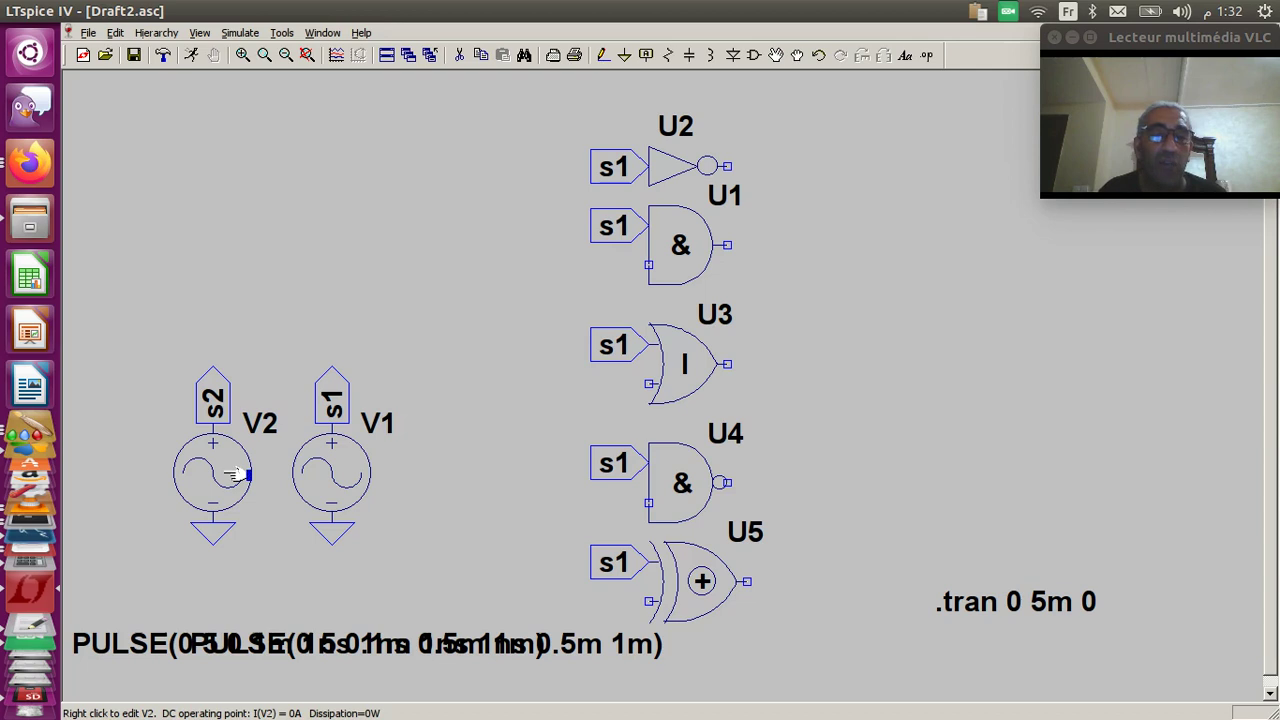
Step: Attach an input-type net label s2 to the lower input of the AND, OR, NAND and XOR gates
left_click(646, 55)
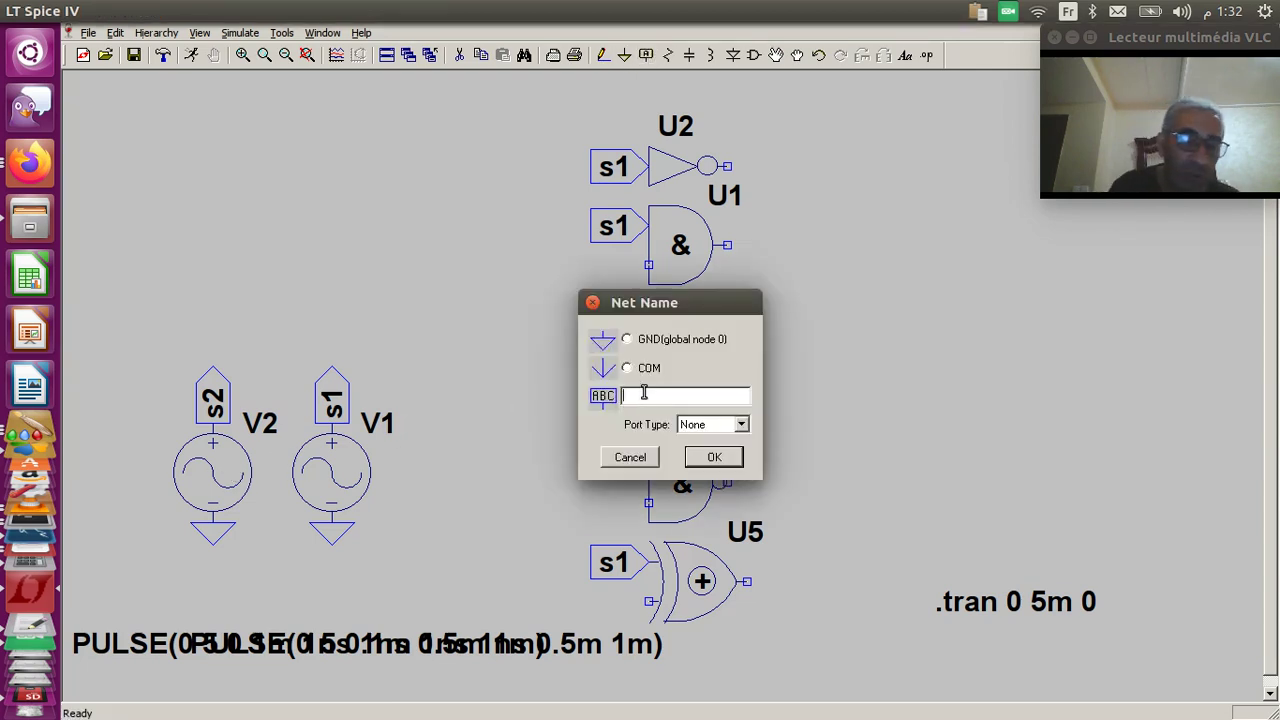
type("s2")
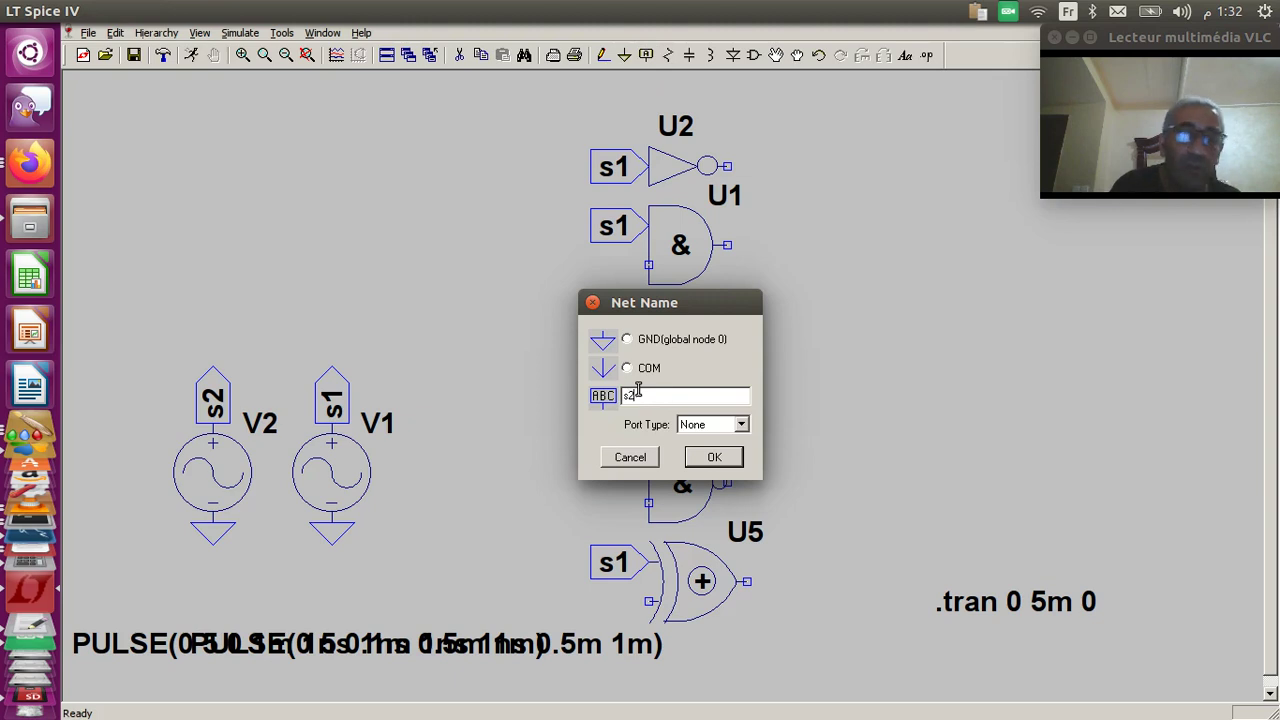
left_click(740, 424)
left_click(722, 448)
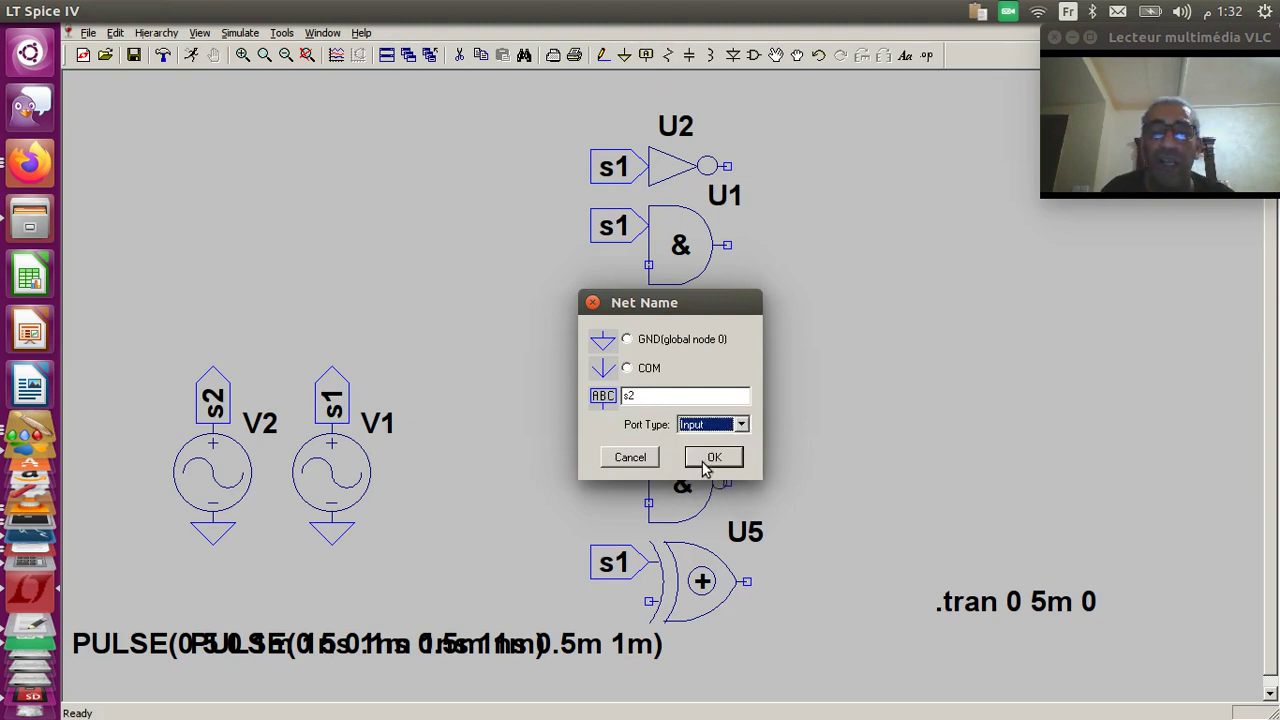
left_click(710, 456)
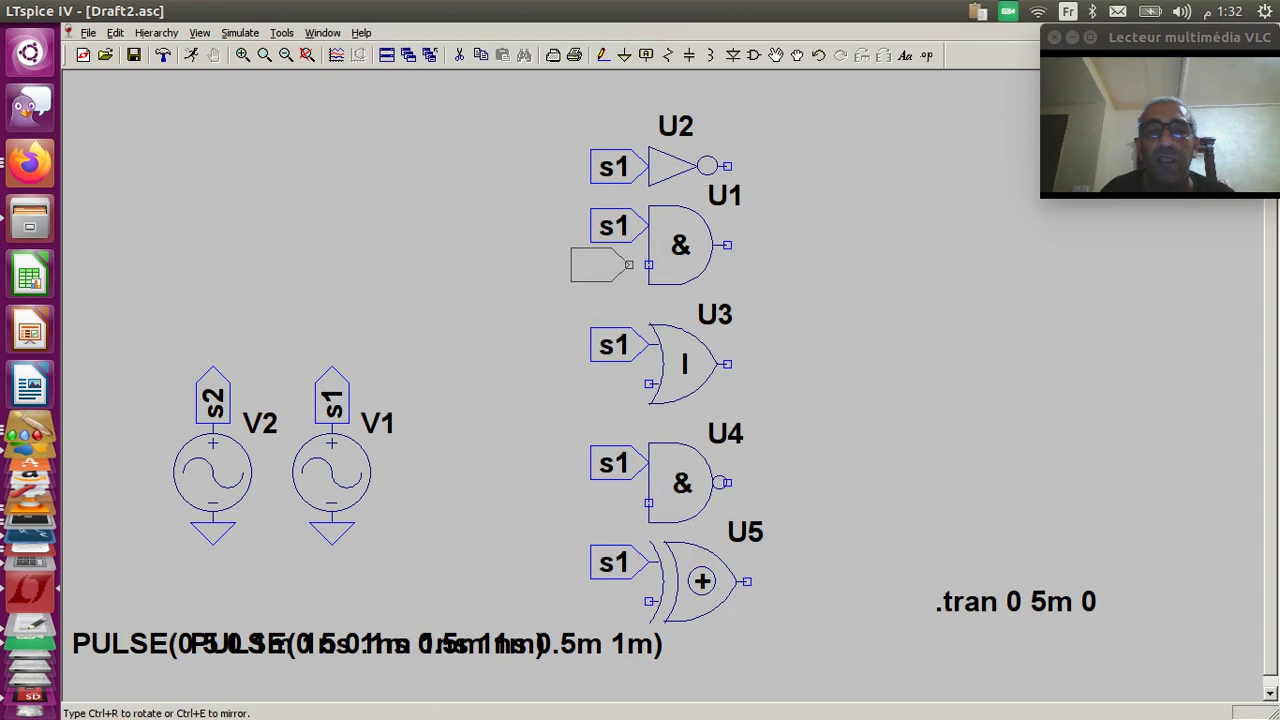
left_click(628, 265)
left_click(650, 384)
left_click(650, 503)
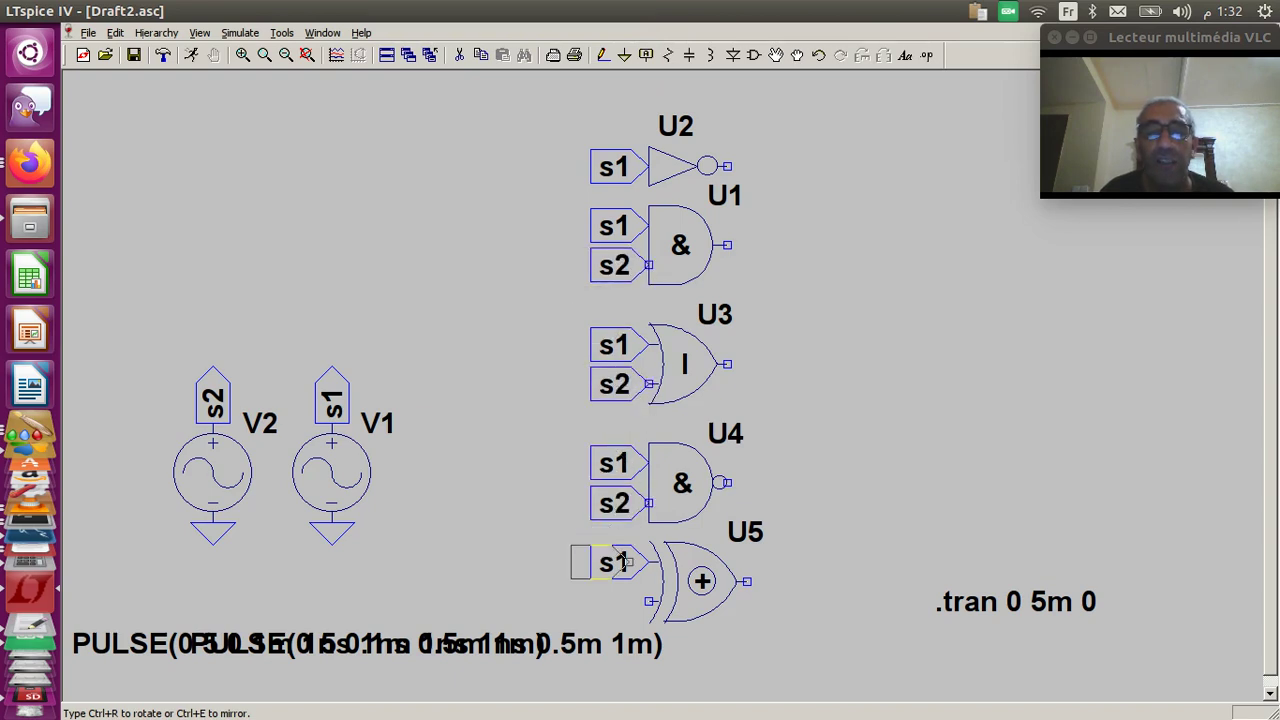
left_click(650, 601)
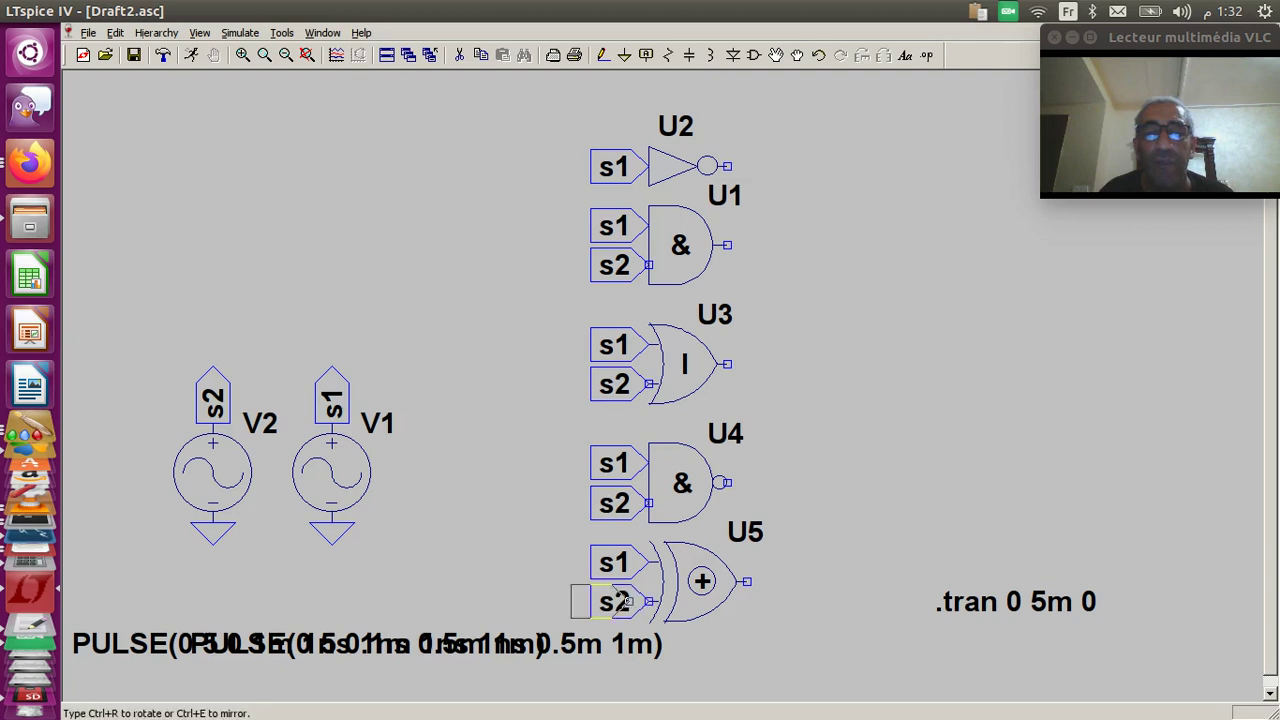
key("Escape")
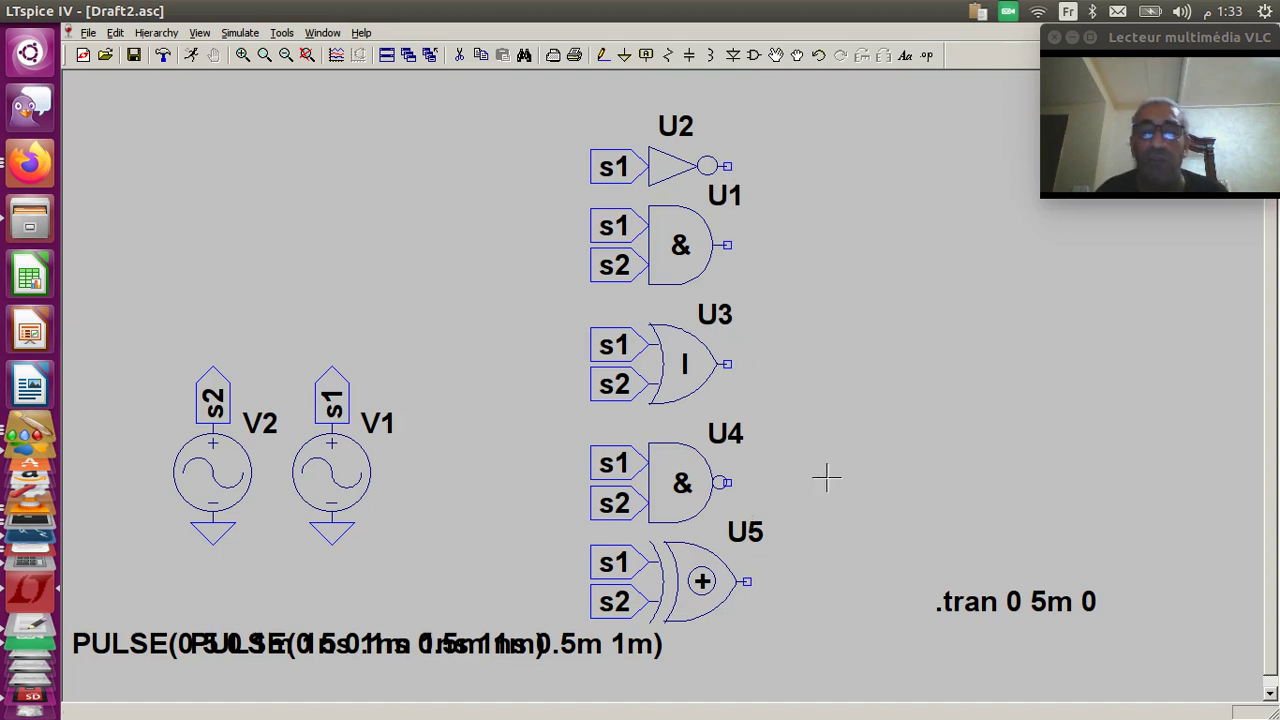
Step: Create an output-type net label sinv and attach it to the inverter's output
left_click(645, 55)
left_click_drag(704, 300, 905, 272)
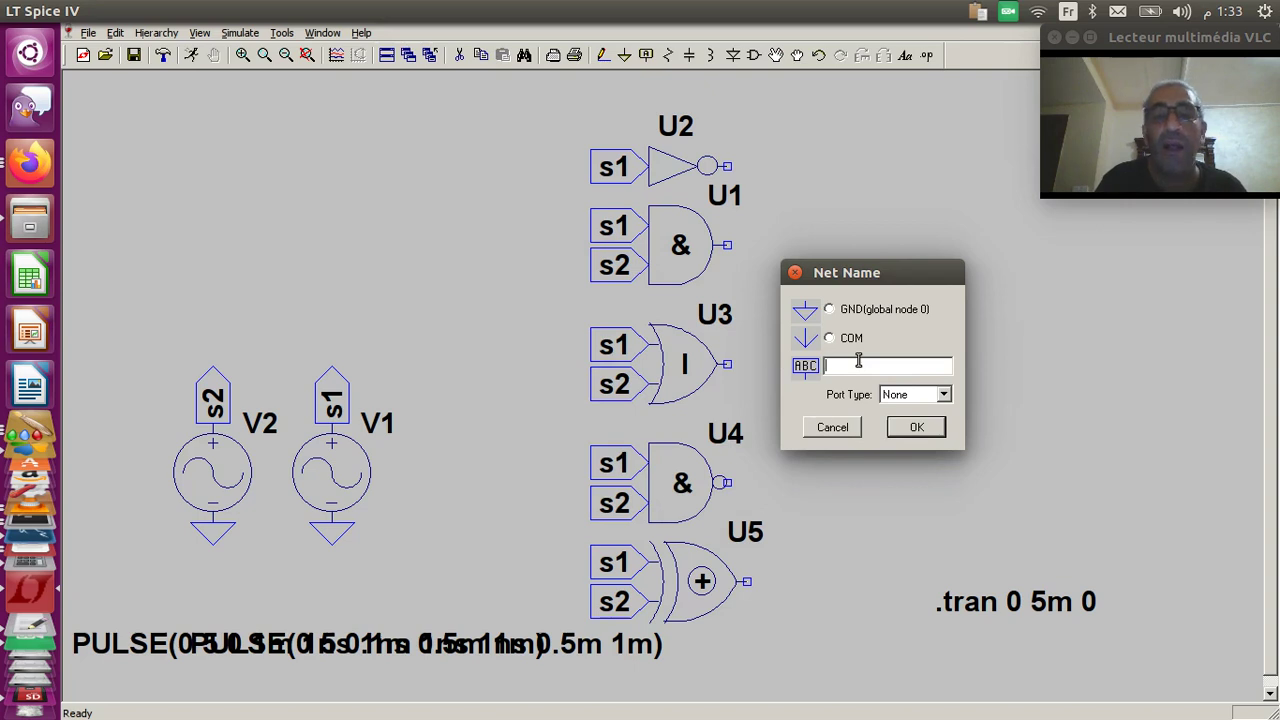
type("s")
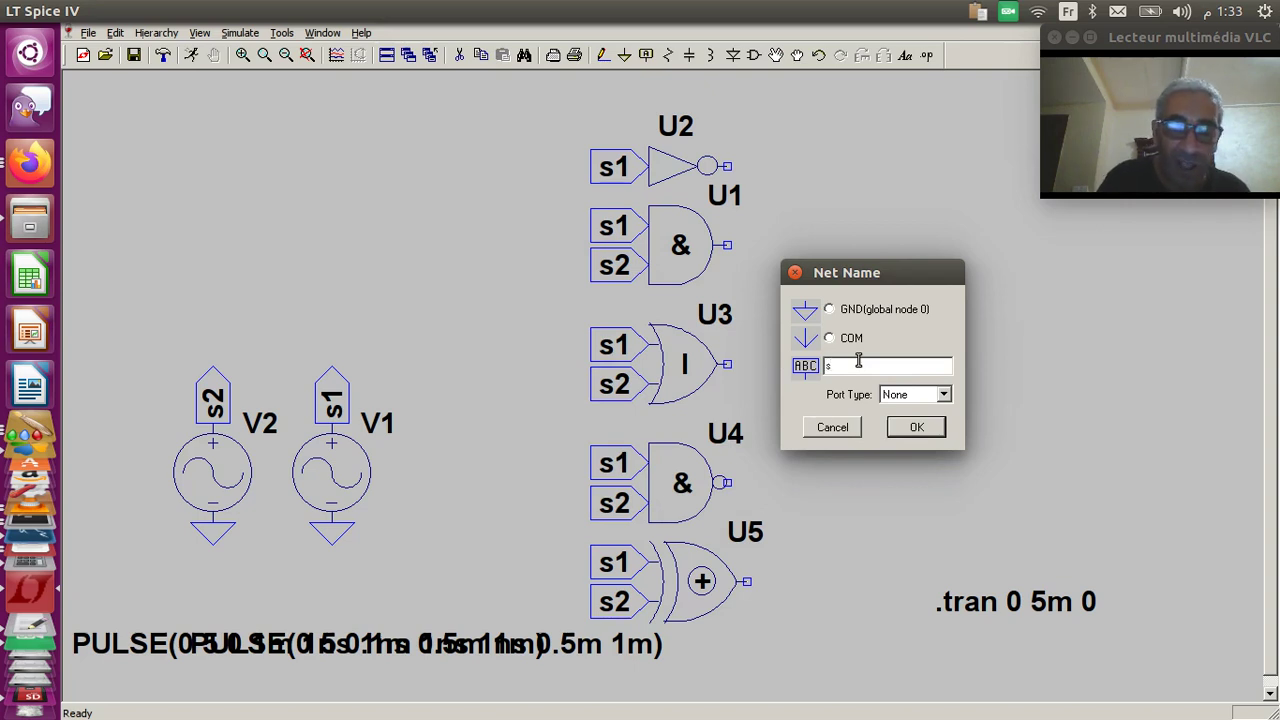
type("inv")
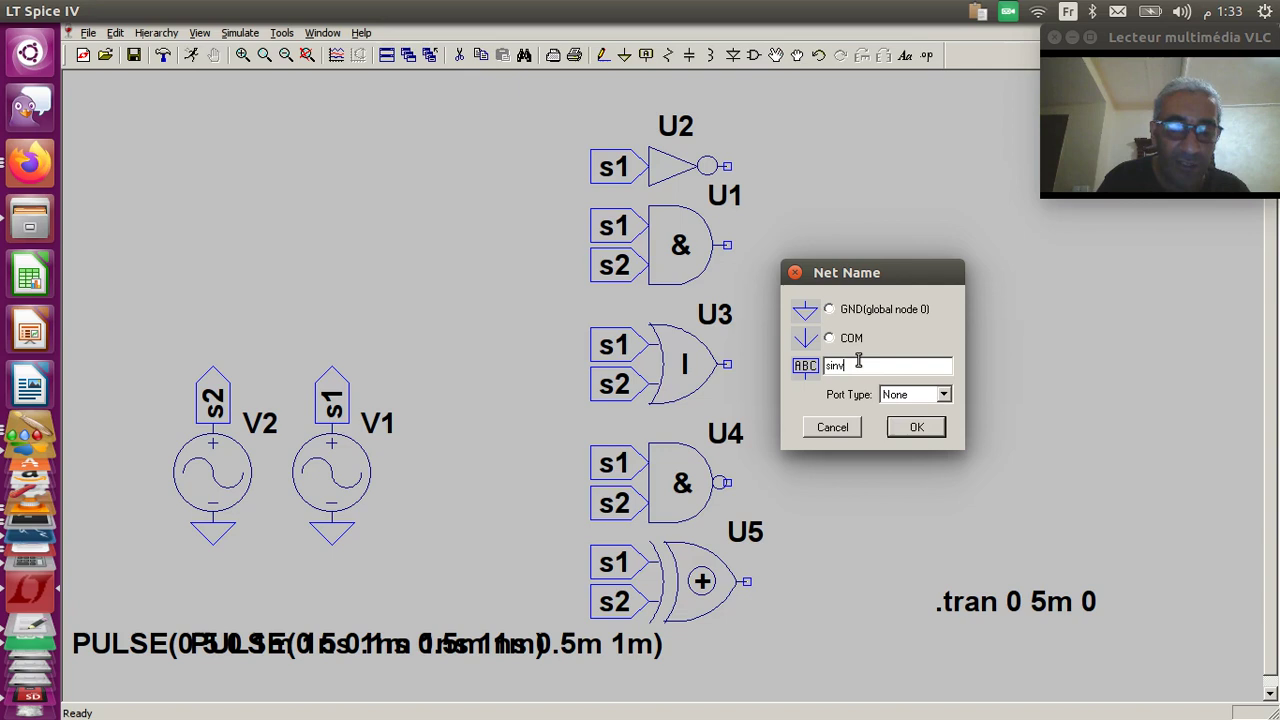
left_click(914, 437)
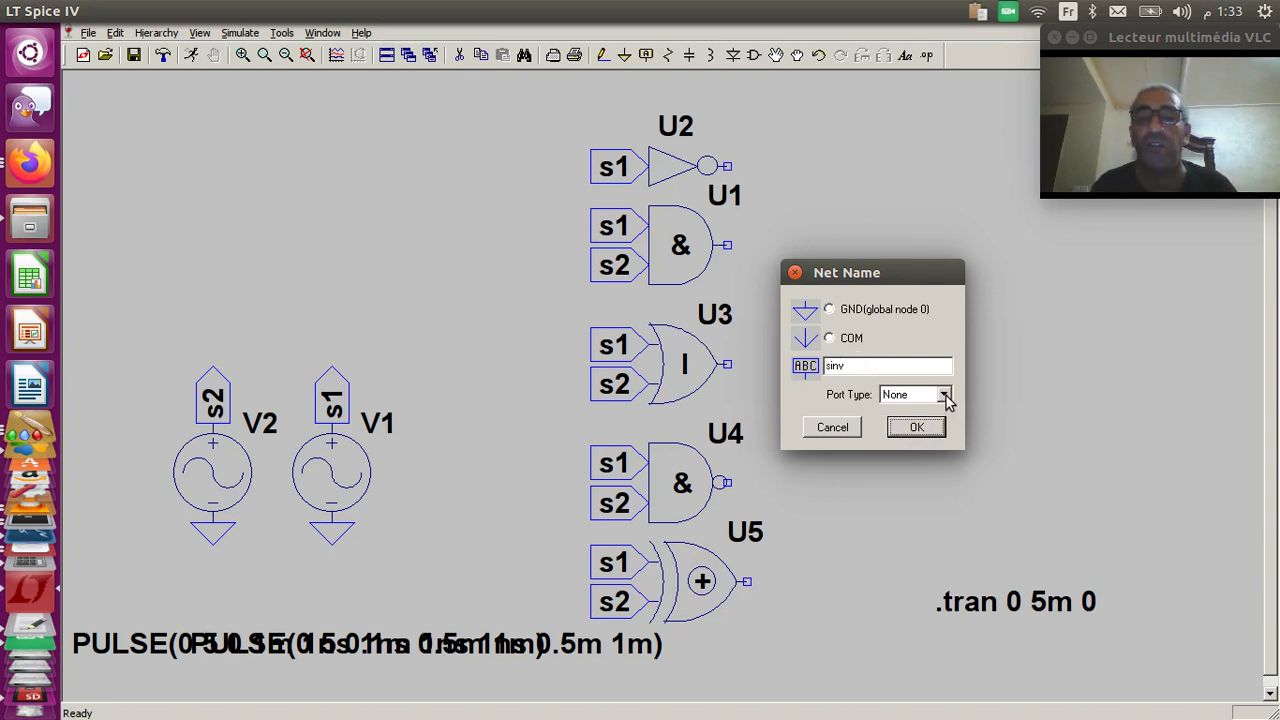
left_click(943, 394)
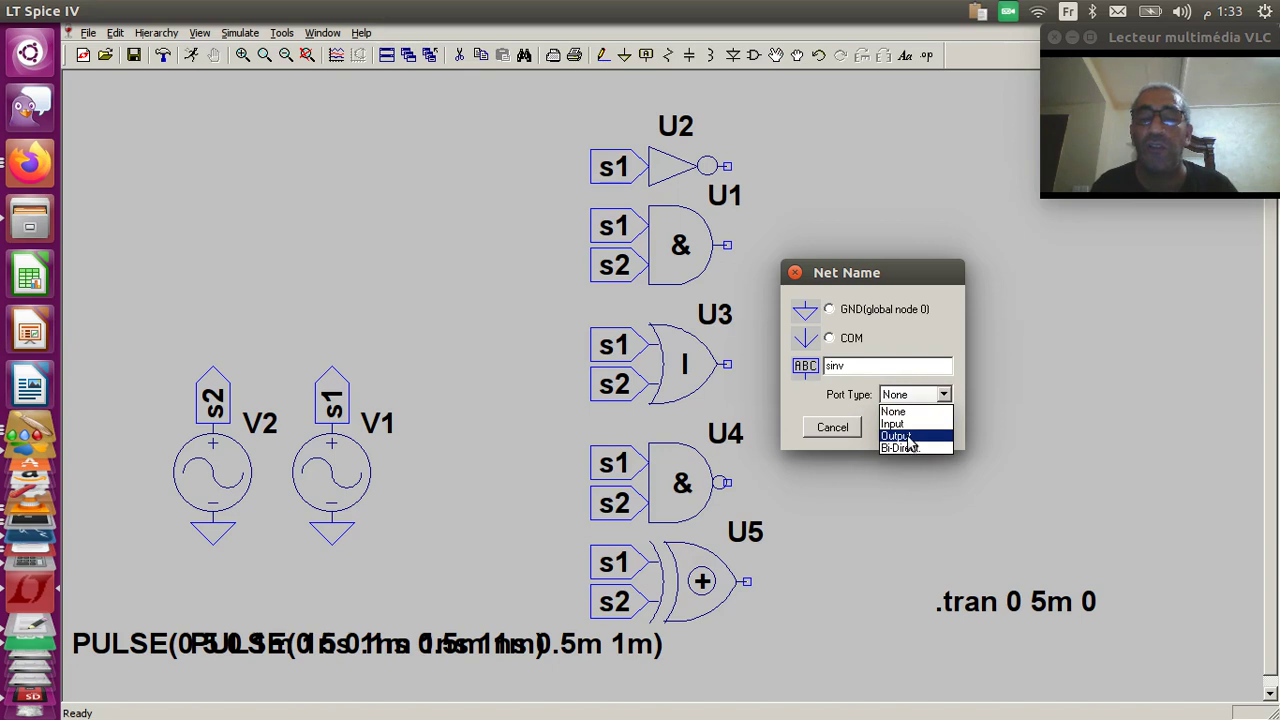
left_click(909, 437)
left_click(910, 425)
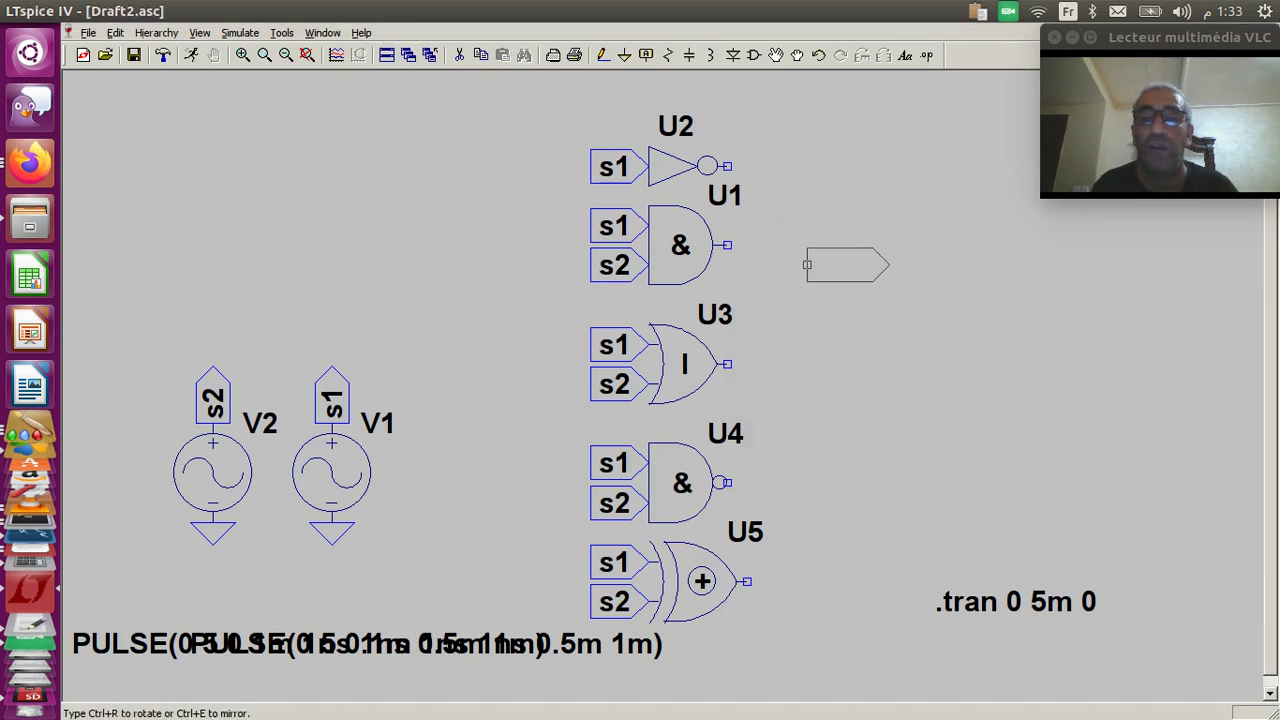
left_click(727, 166)
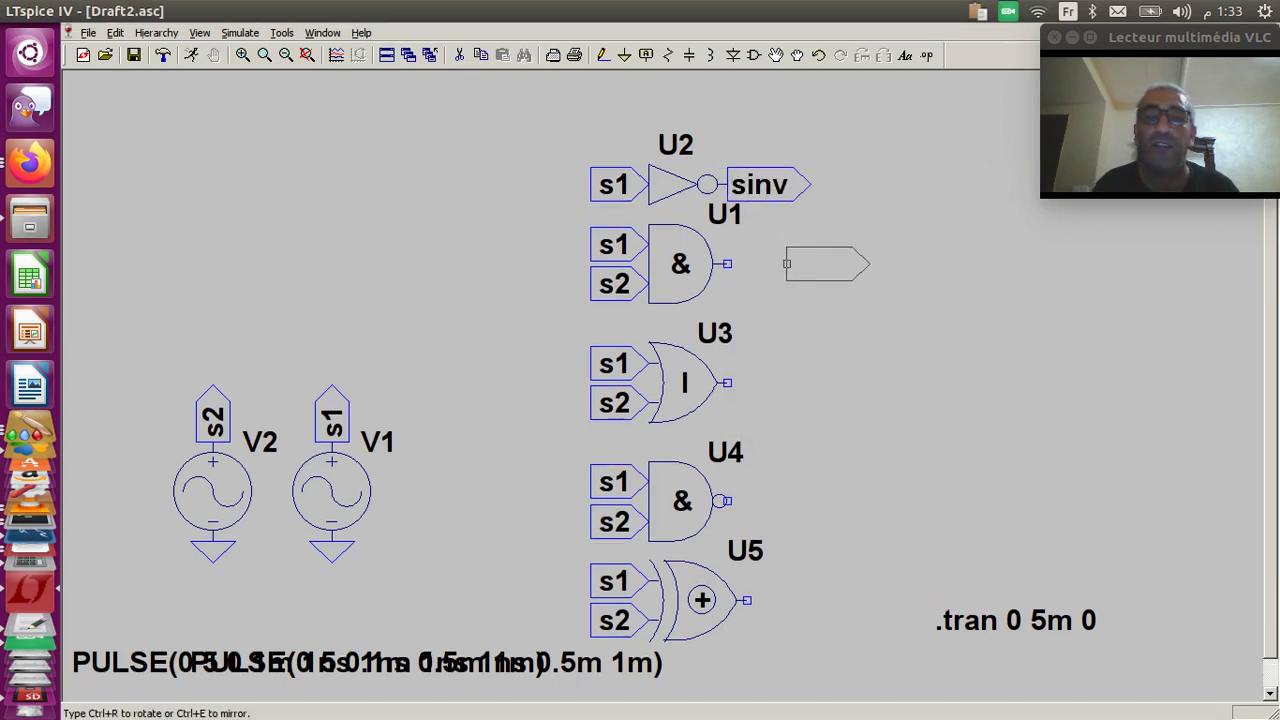
Step: Attach copies of the sinv output label to the outputs of the AND, OR, NAND and XOR gates
left_click(727, 263)
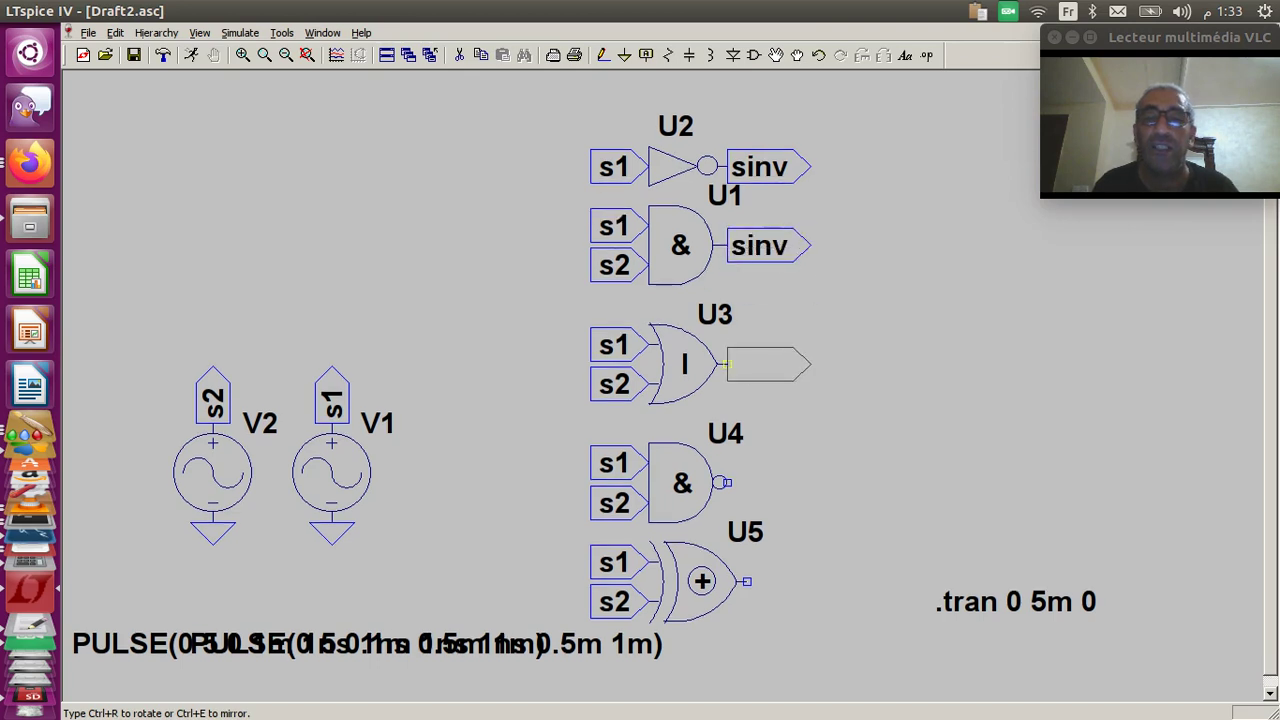
left_click(727, 364)
left_click(727, 483)
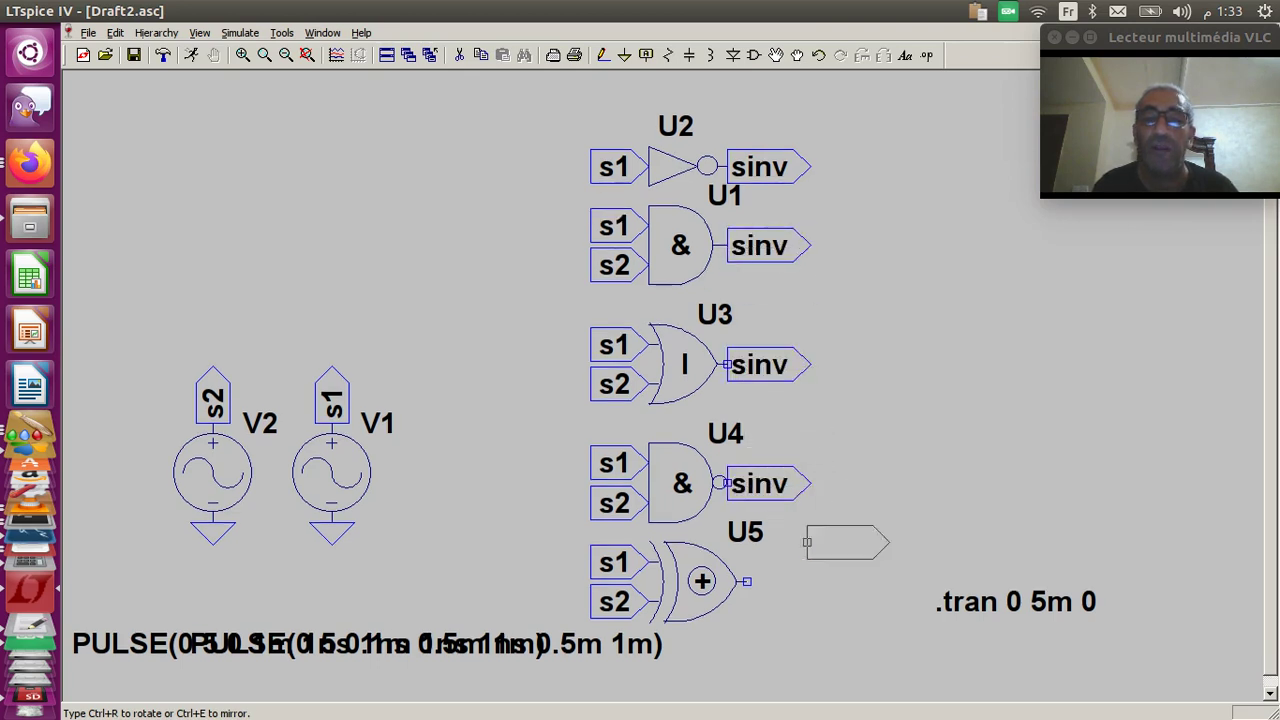
left_click(746, 581)
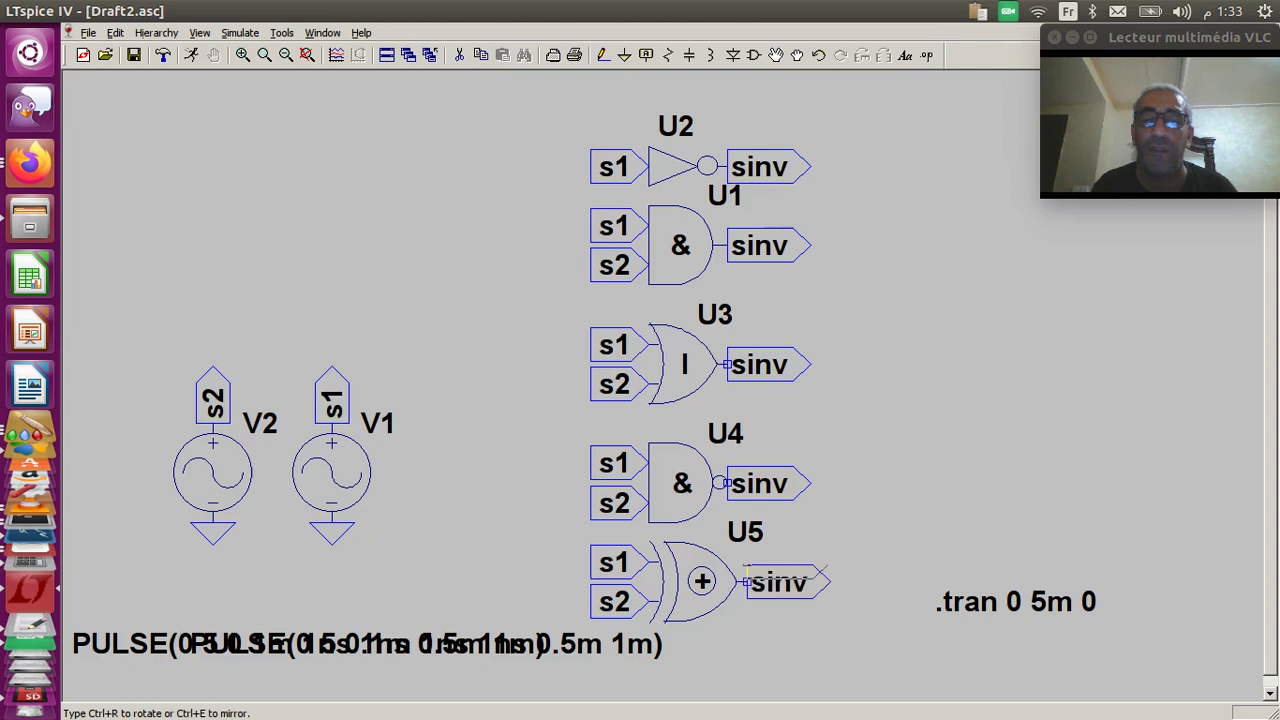
key("Escape")
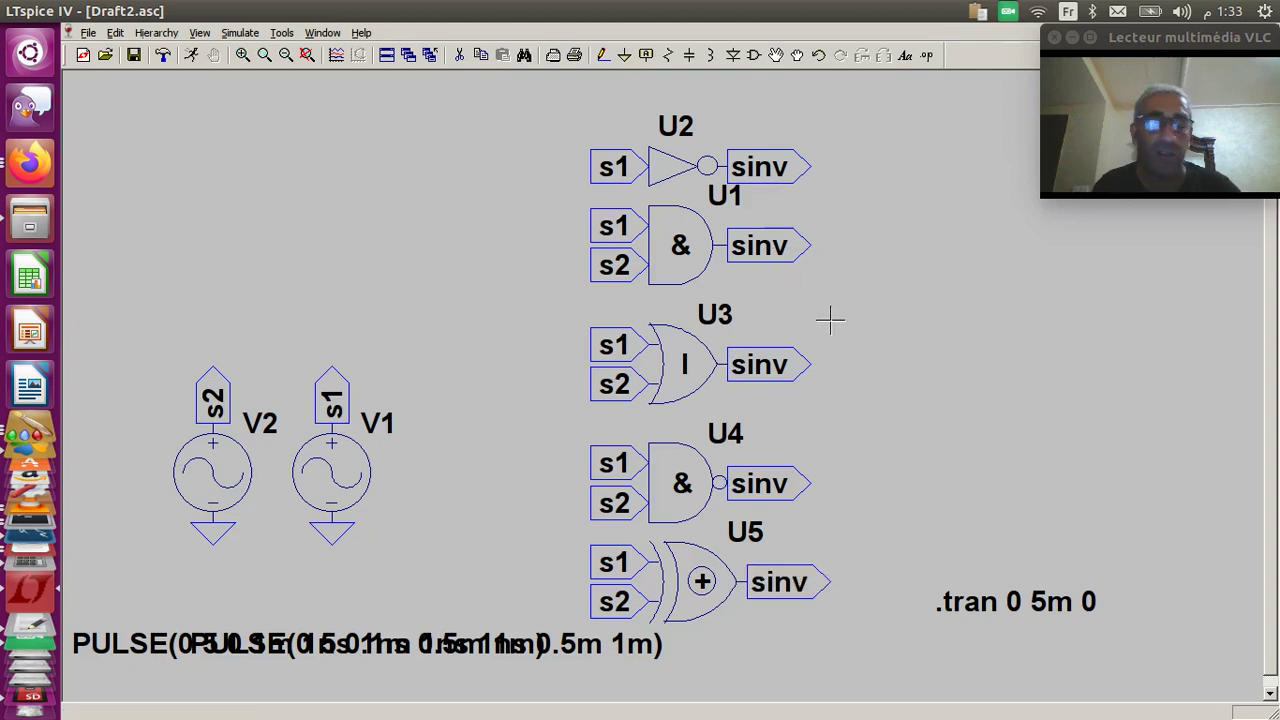
Step: Rename the AND gate's output net label to sand
right_click(772, 247)
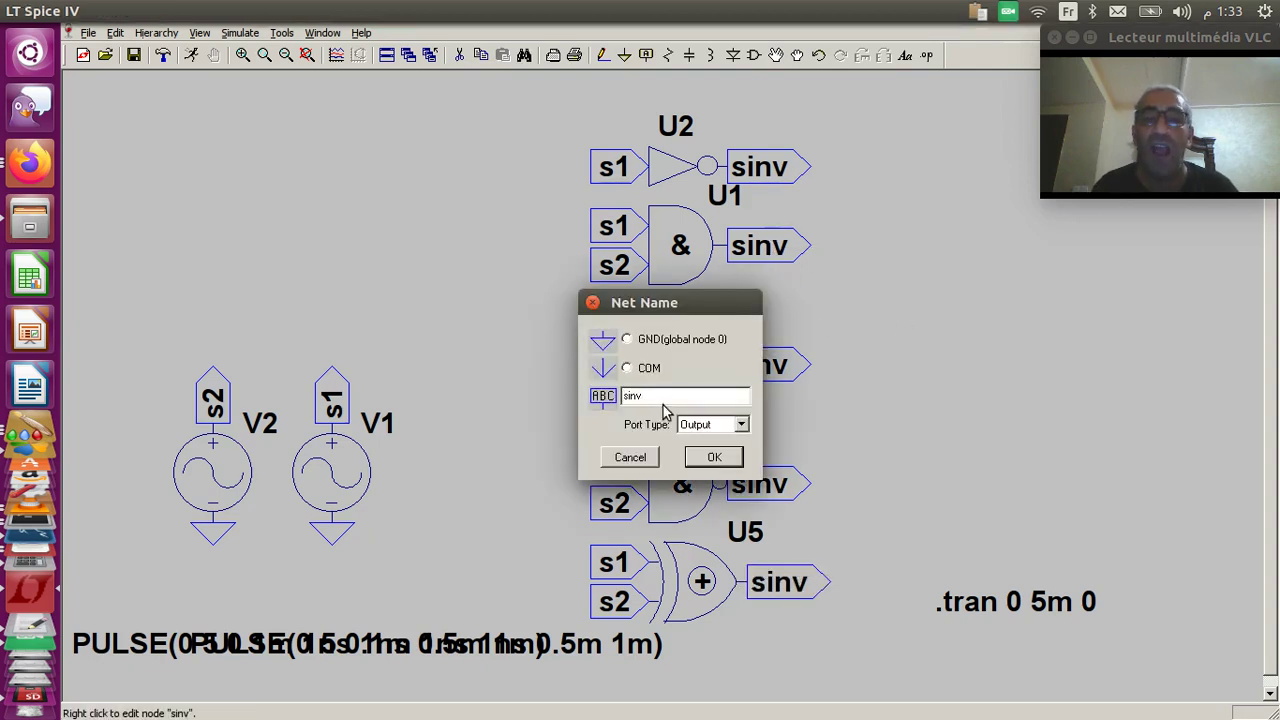
key("BackSpace")
key("BackSpace")
key("BackSpace")
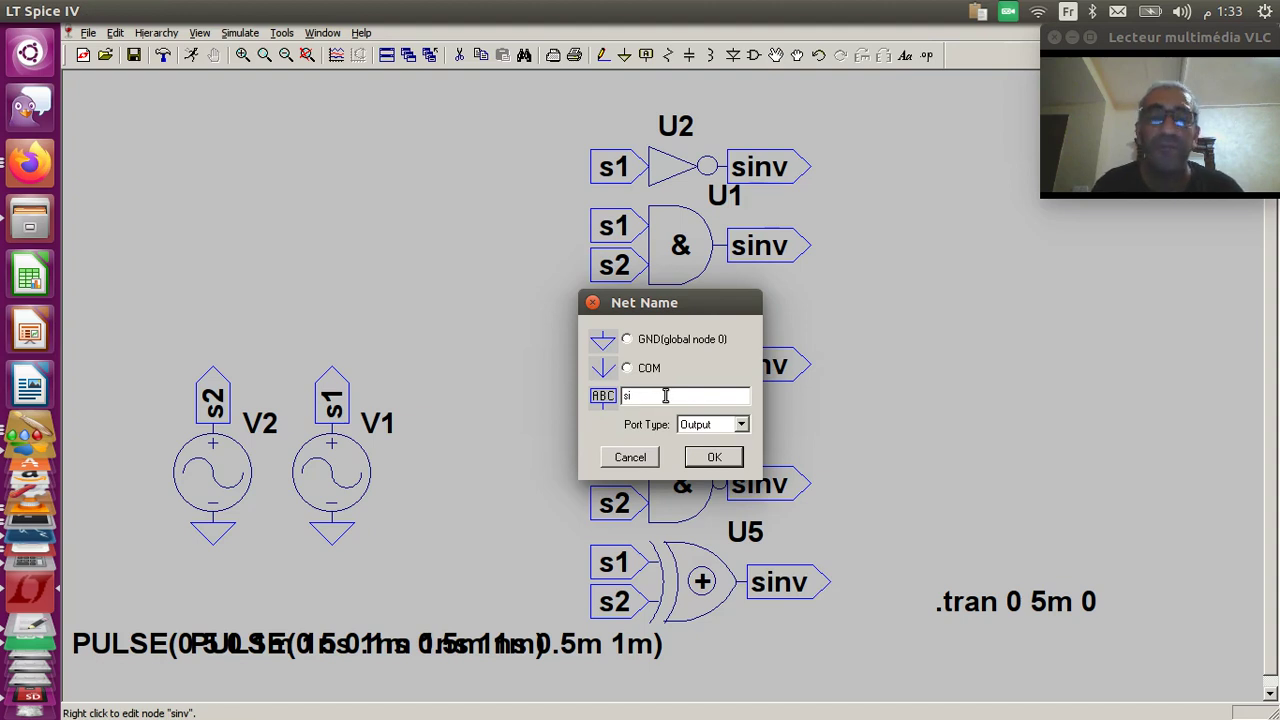
type("and")
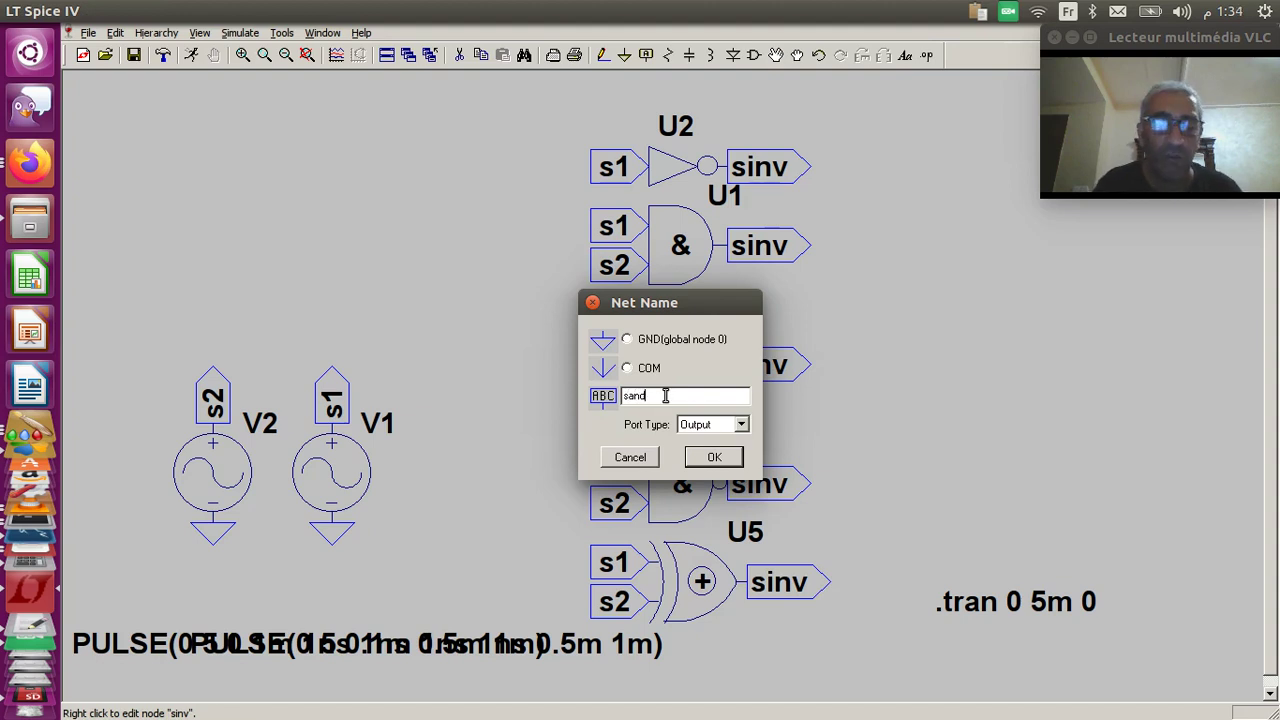
left_click(710, 457)
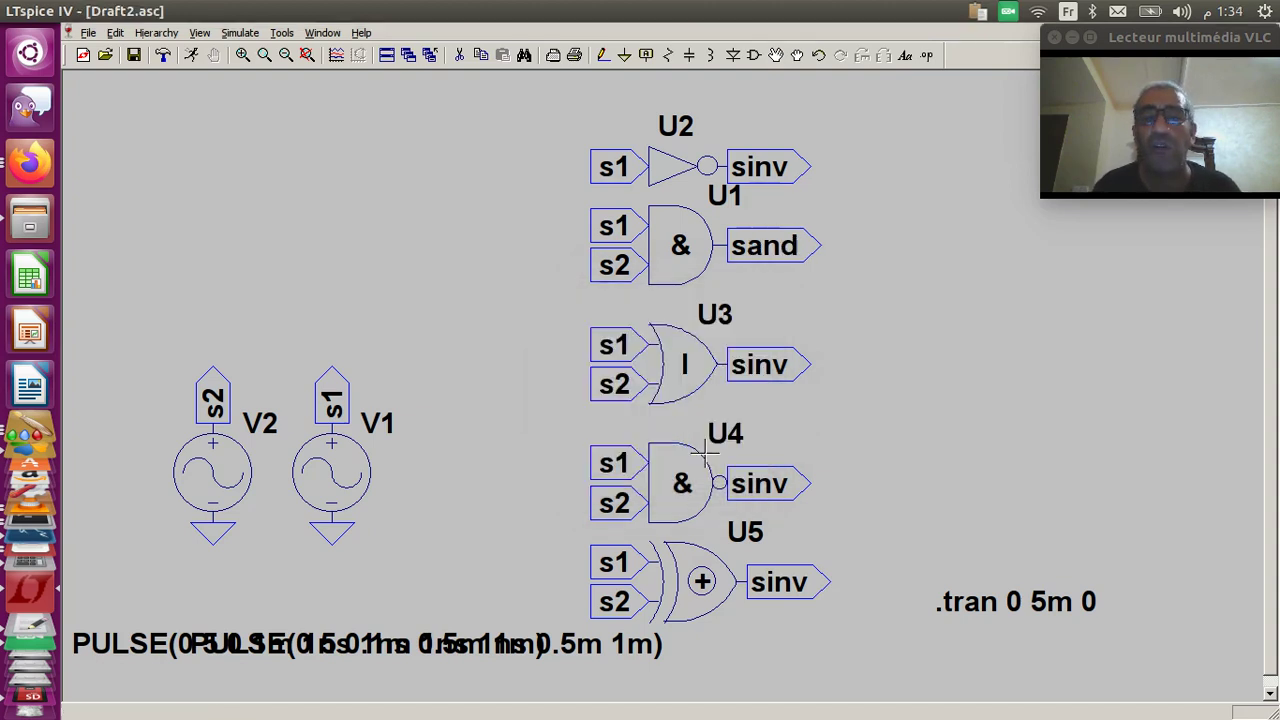
Step: Rename the OR gate's output net label to sor
right_click(770, 365)
left_click(706, 399)
key("BackSpace")
key("BackSpace")
key("BackSpace")
type("or")
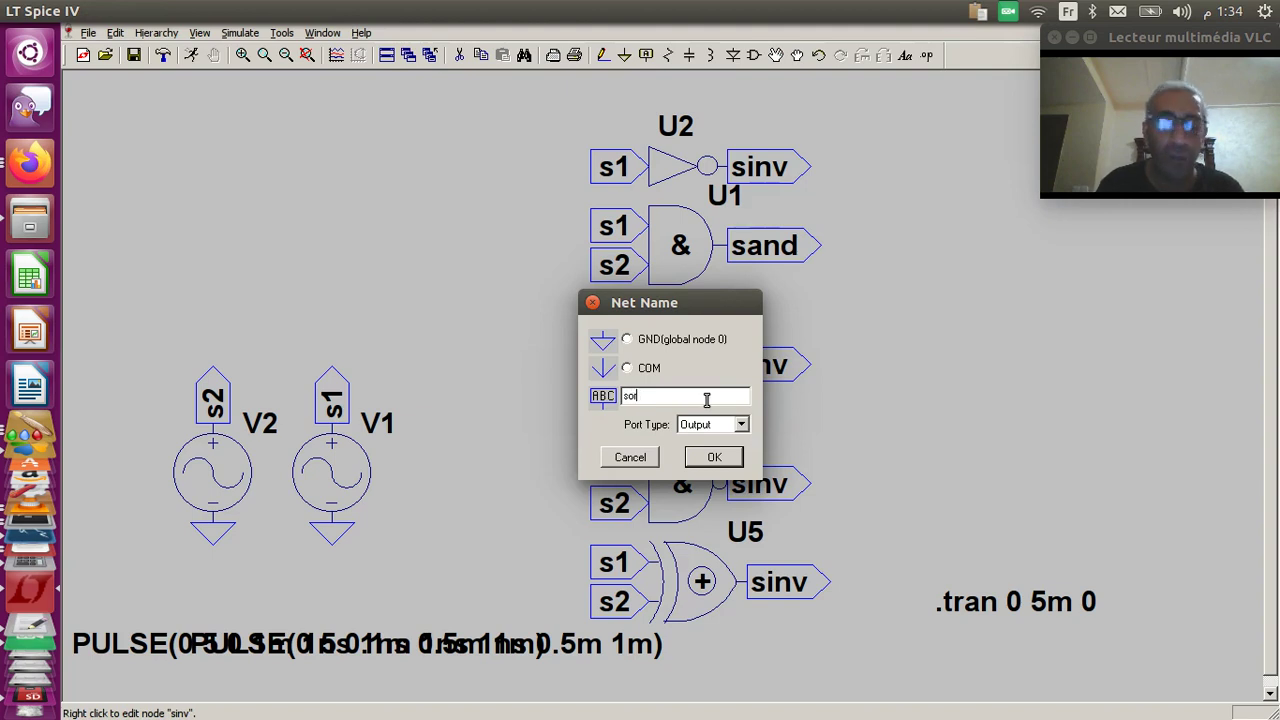
left_click(718, 456)
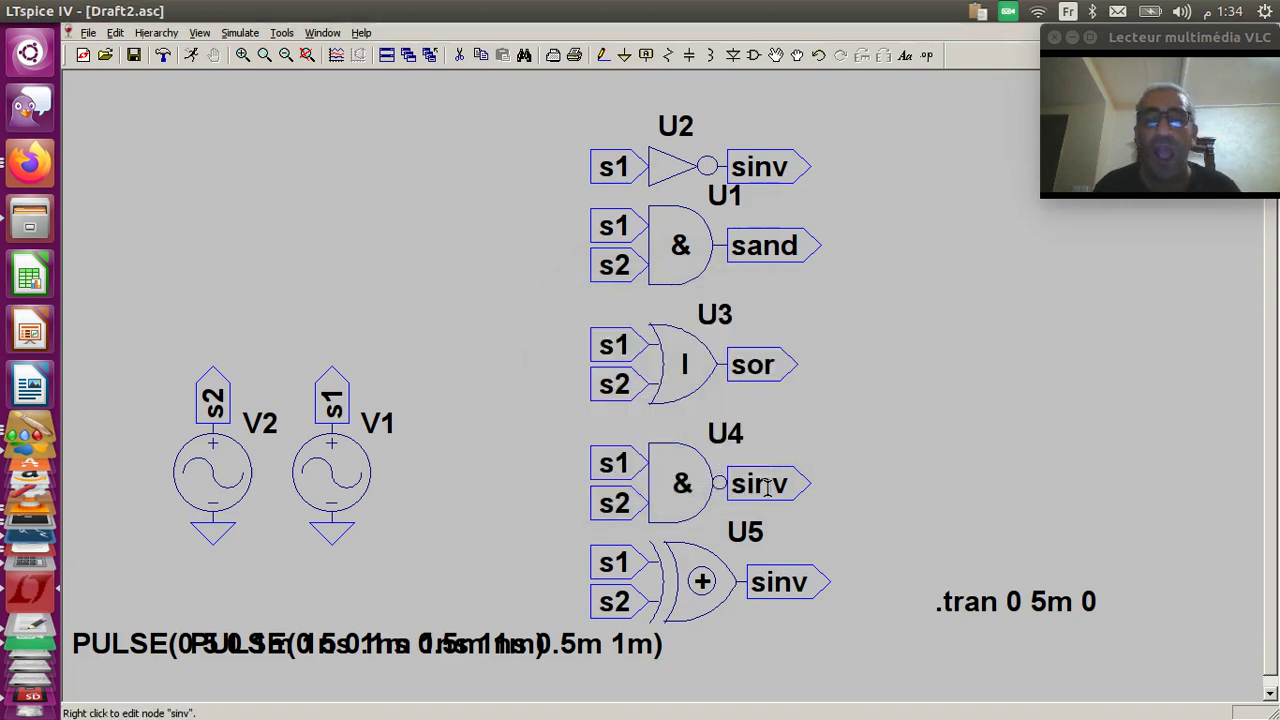
Step: Rename the NAND gate's output net label to snand
right_click(771, 486)
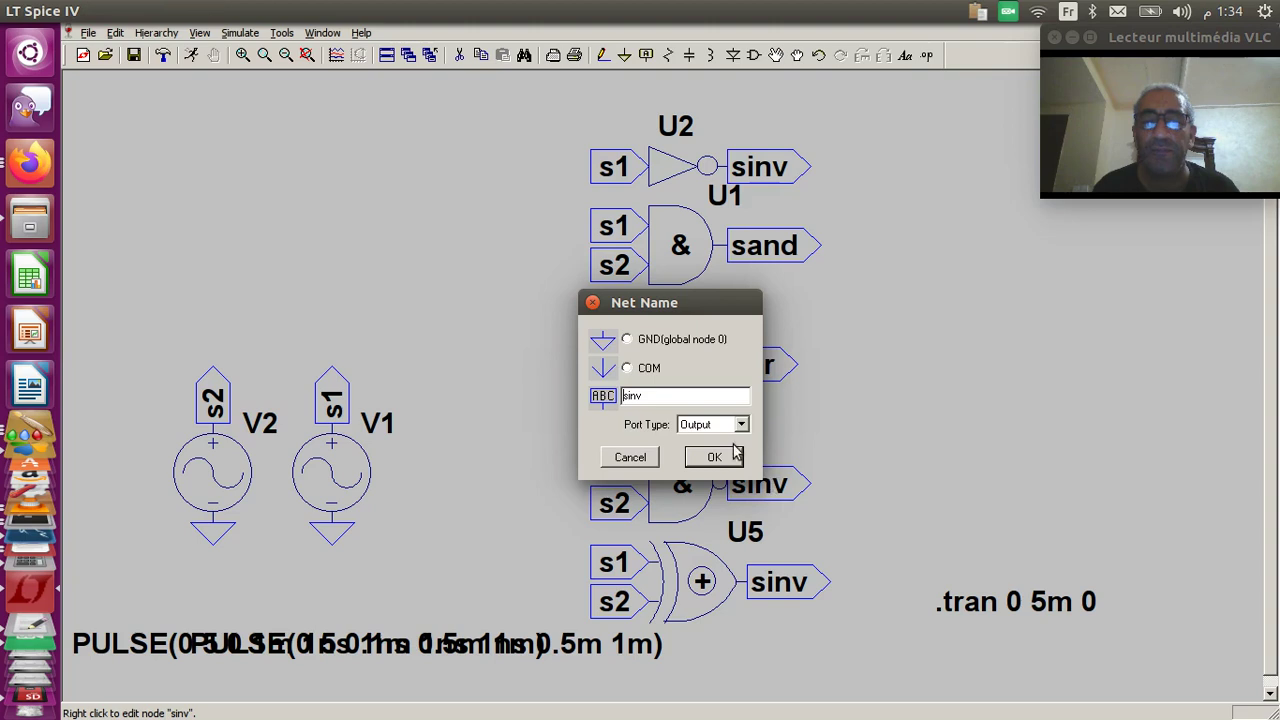
key("BackSpace")
key("BackSpace")
key("BackSpace")
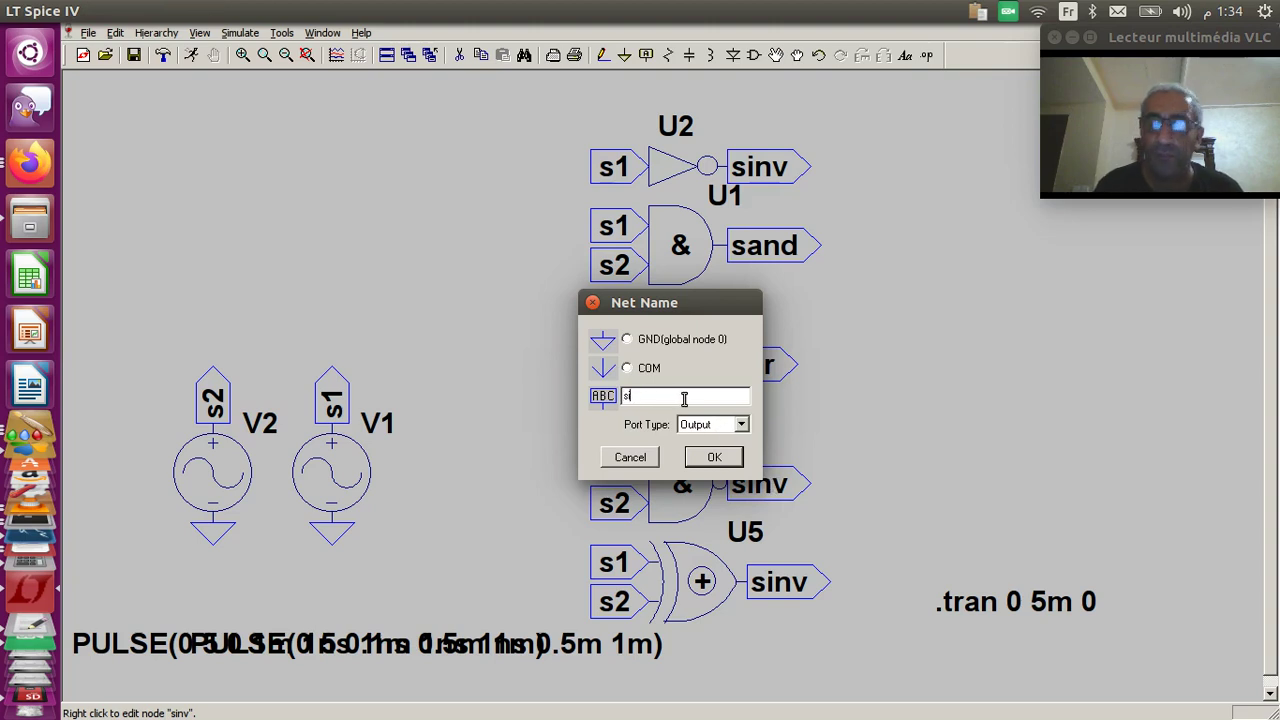
type("nand")
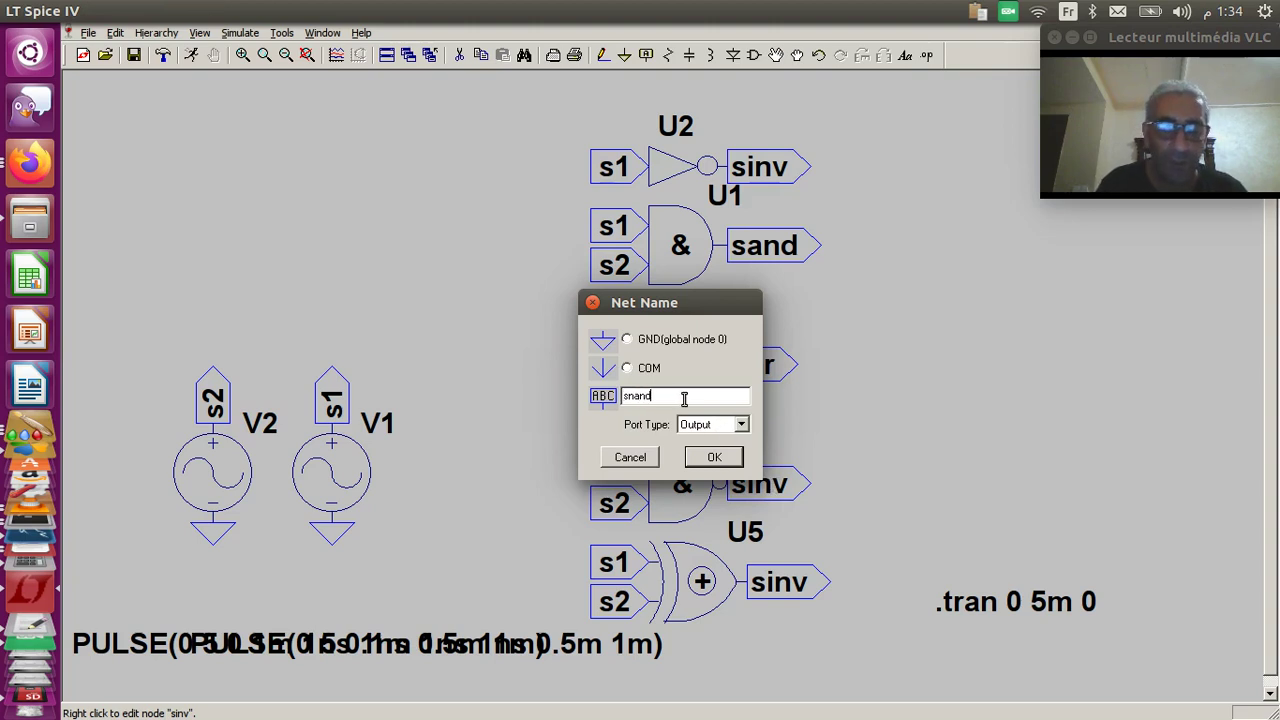
left_click(714, 457)
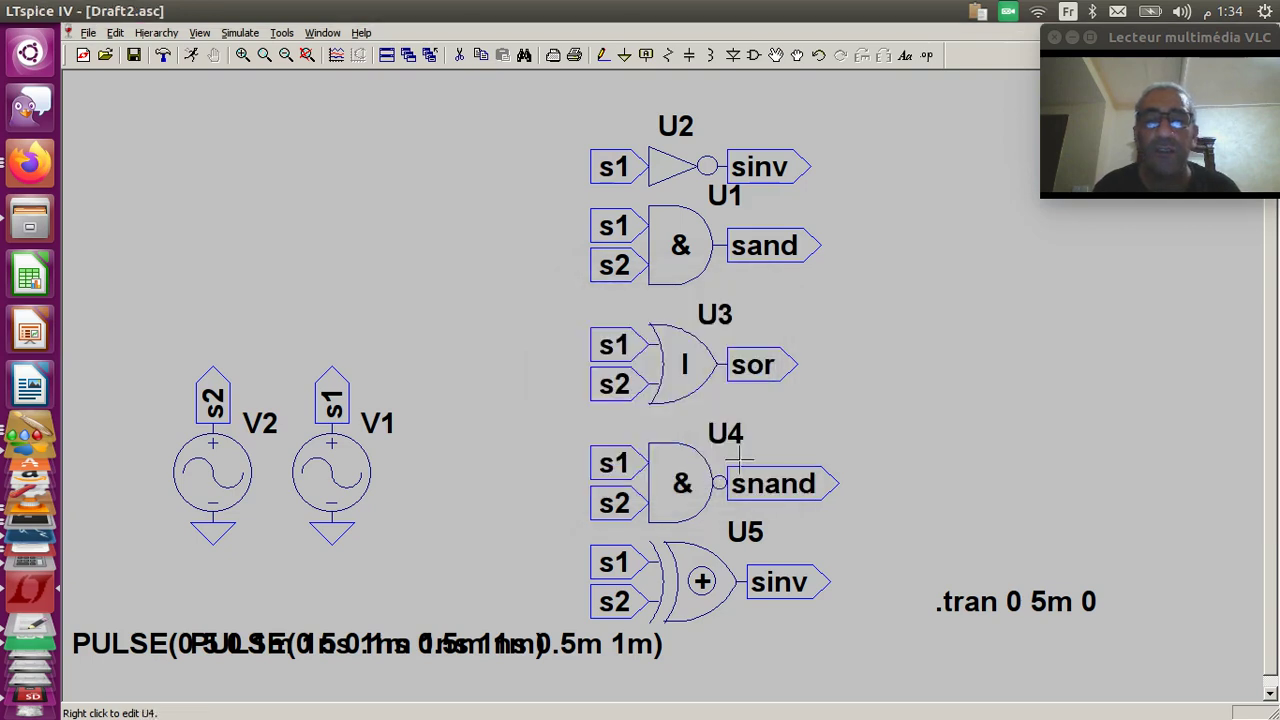
Step: Rename the XOR gate's output net label to sxor
right_click(801, 582)
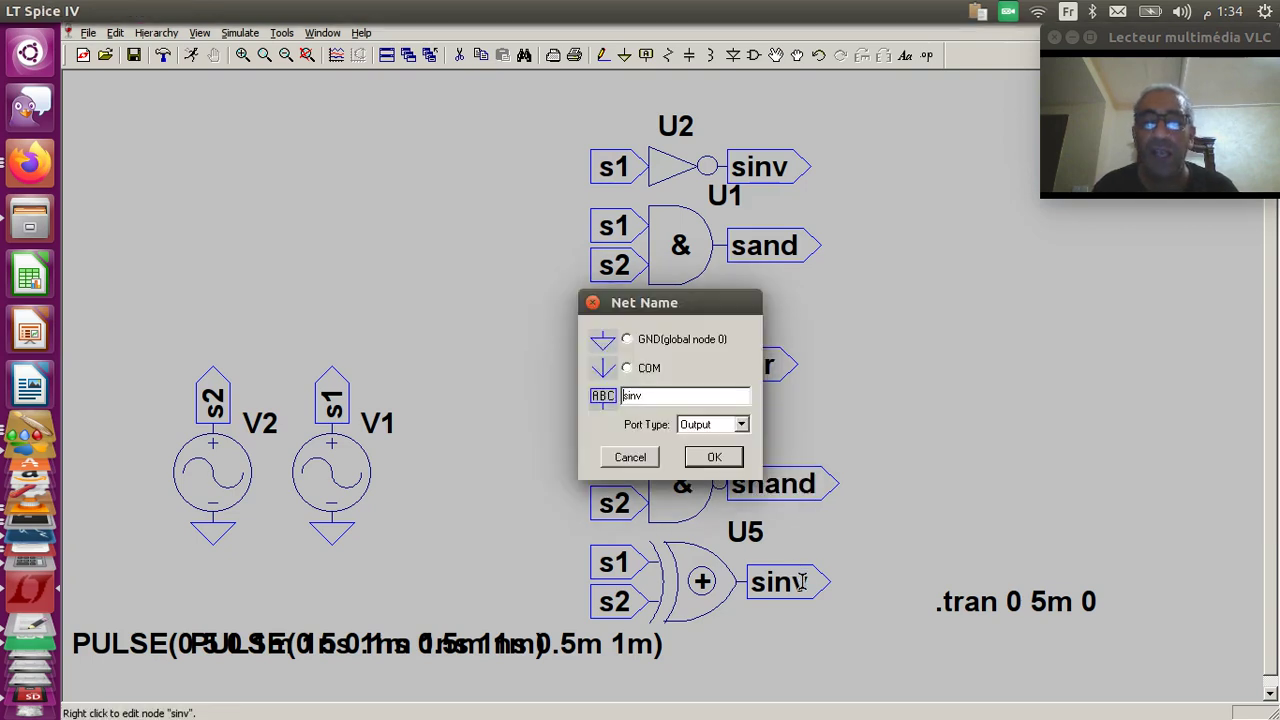
key("BackSpace")
key("BackSpace")
key("BackSpace")
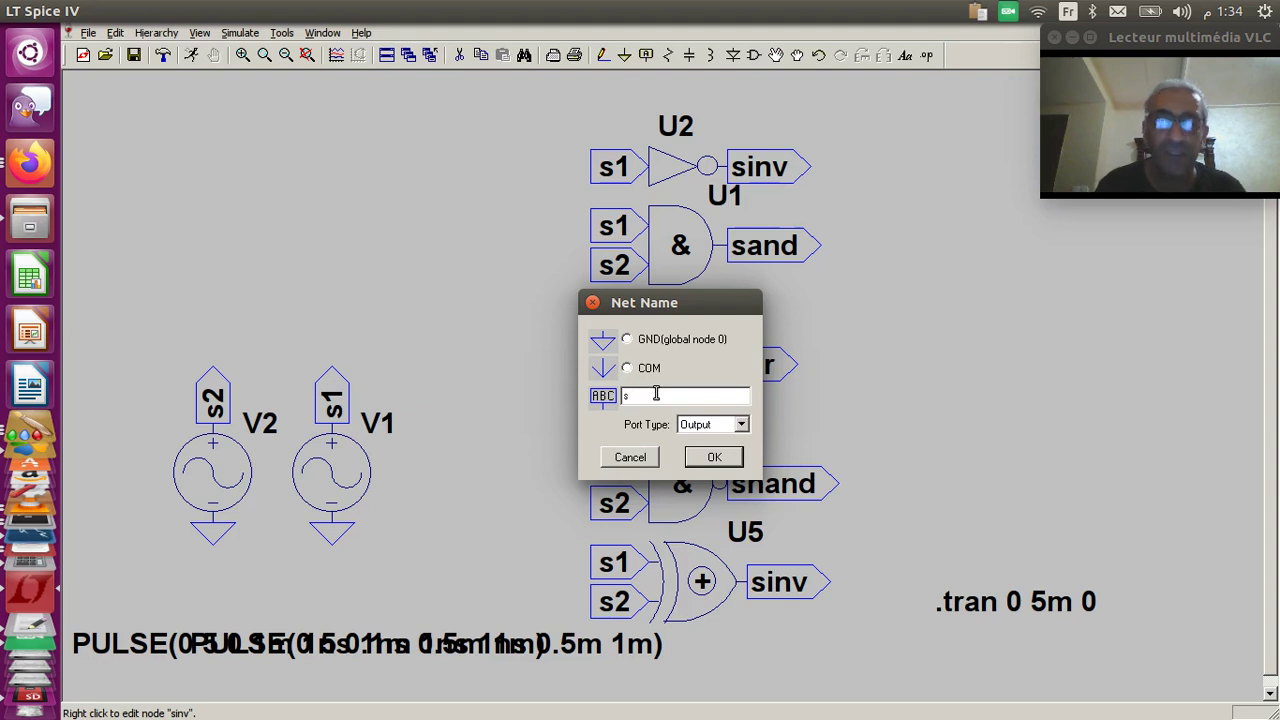
type("xor")
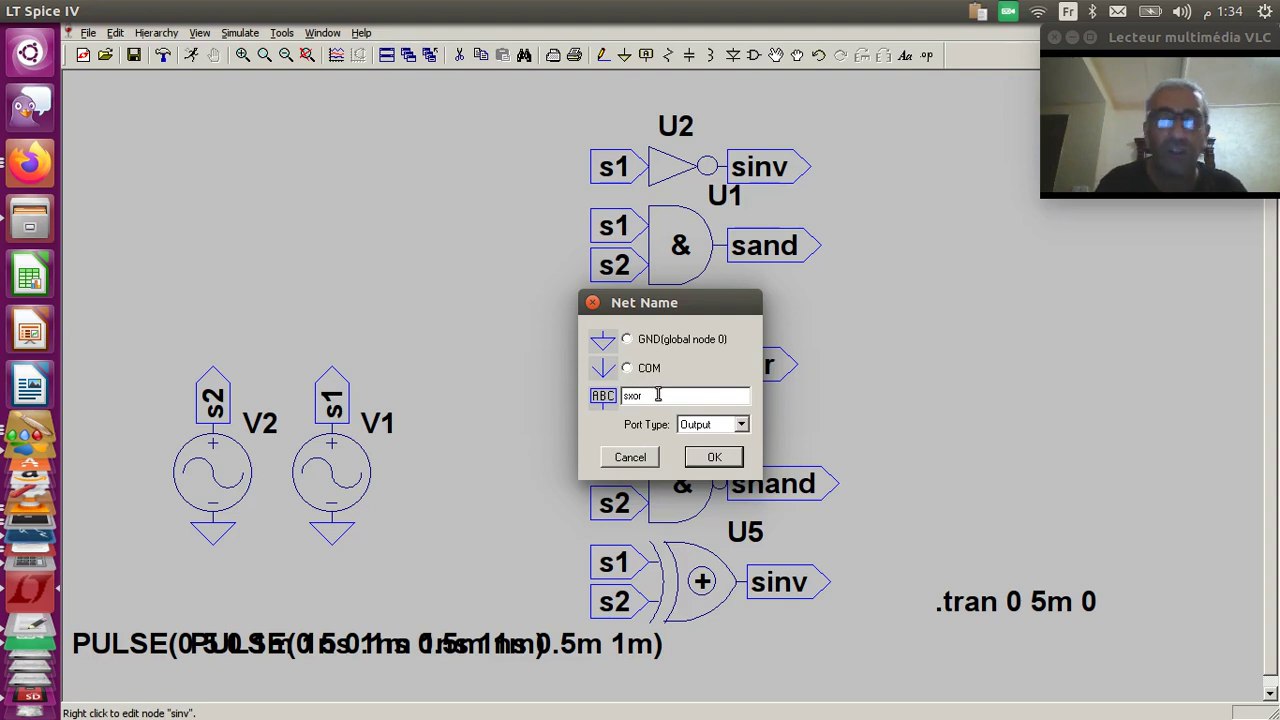
left_click(714, 458)
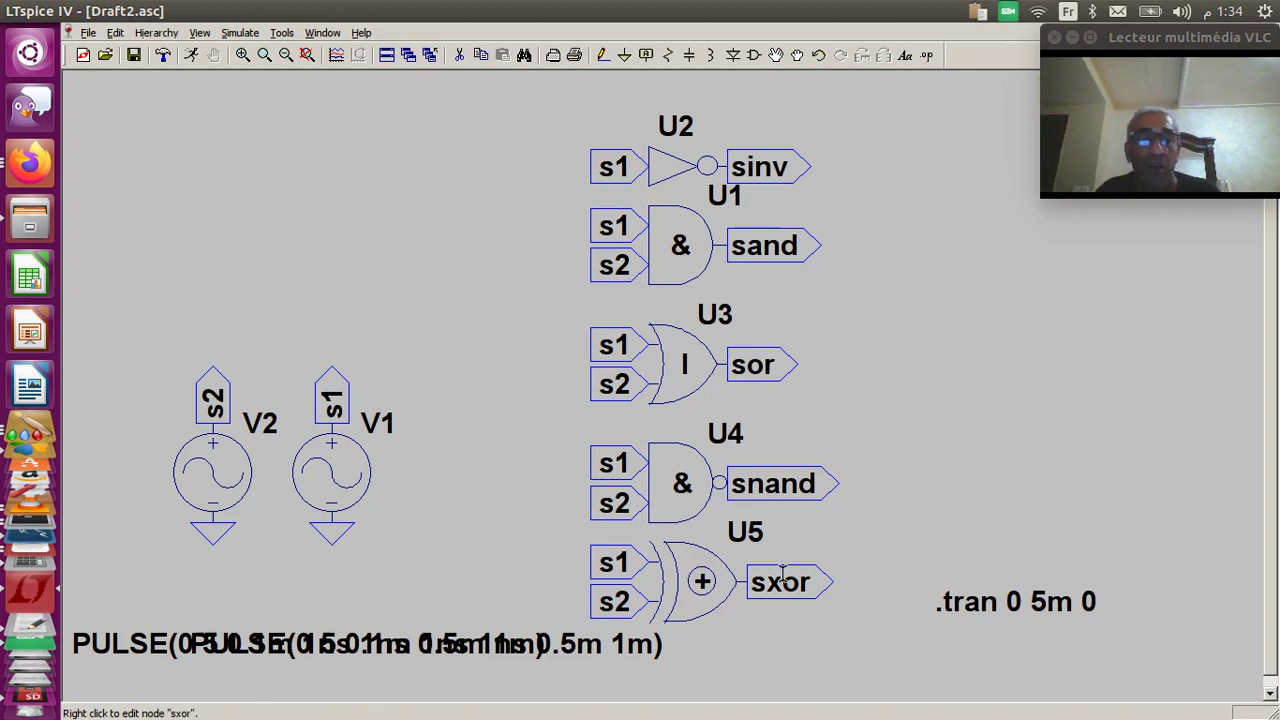
Step: Review voltage source V1's pulse settings and set voltage source V2's pulse delay to 0.6m
right_click(348, 470)
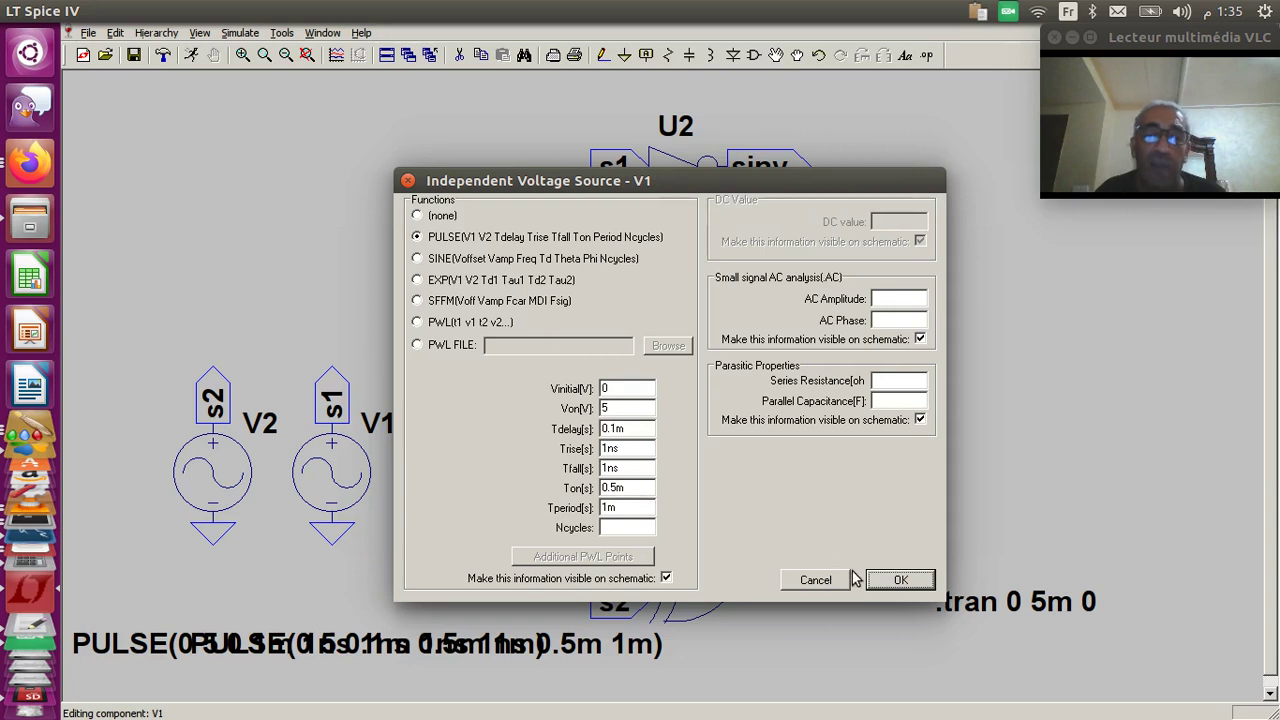
left_click(902, 583)
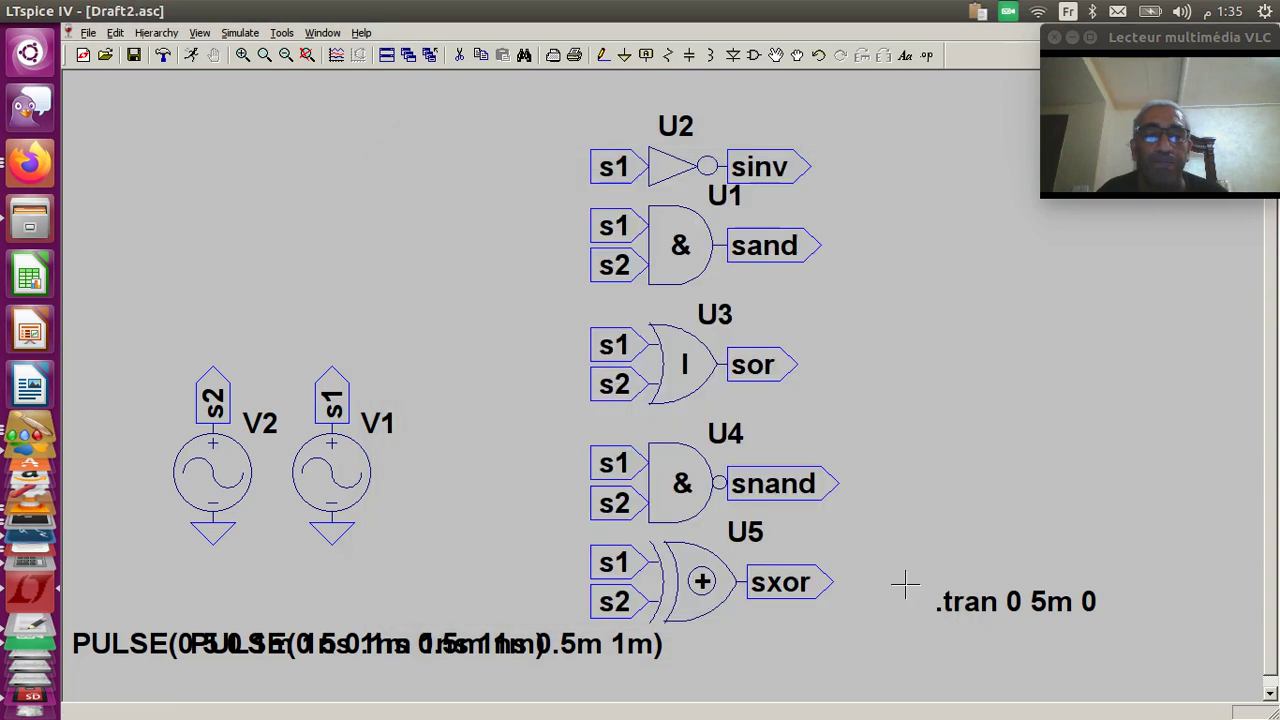
right_click(213, 463)
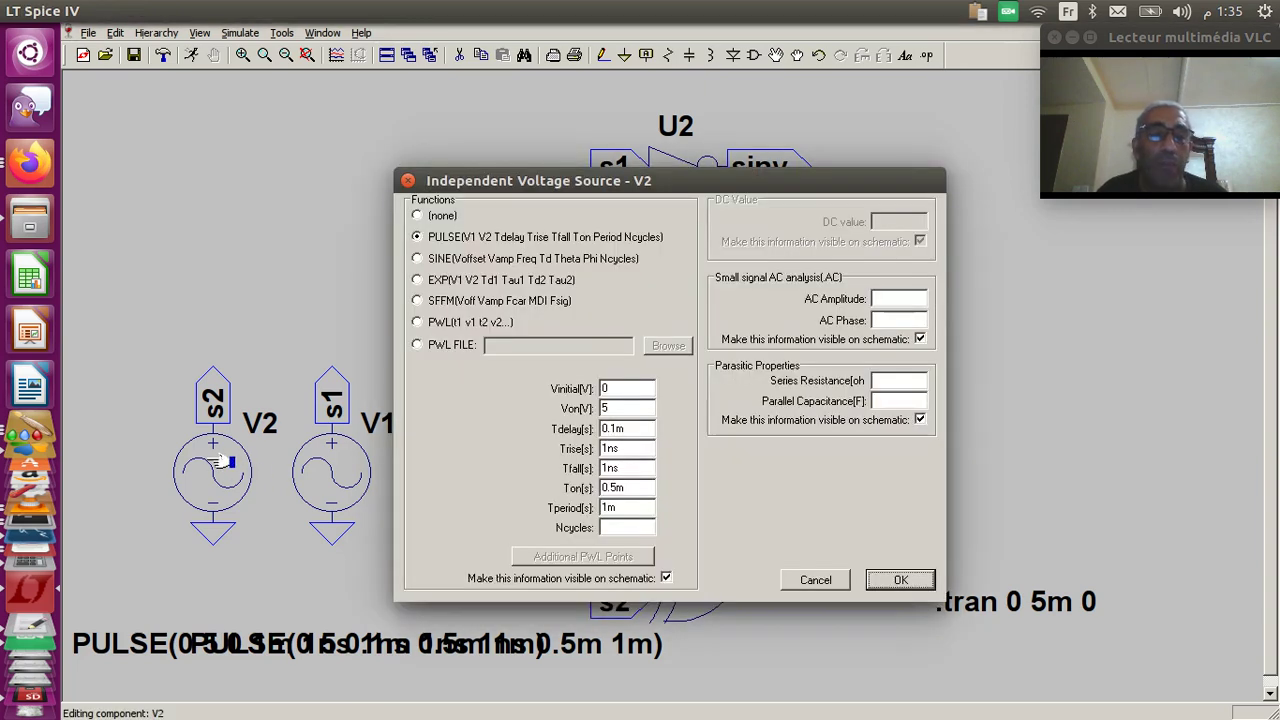
left_click(614, 428)
key("BackSpace")
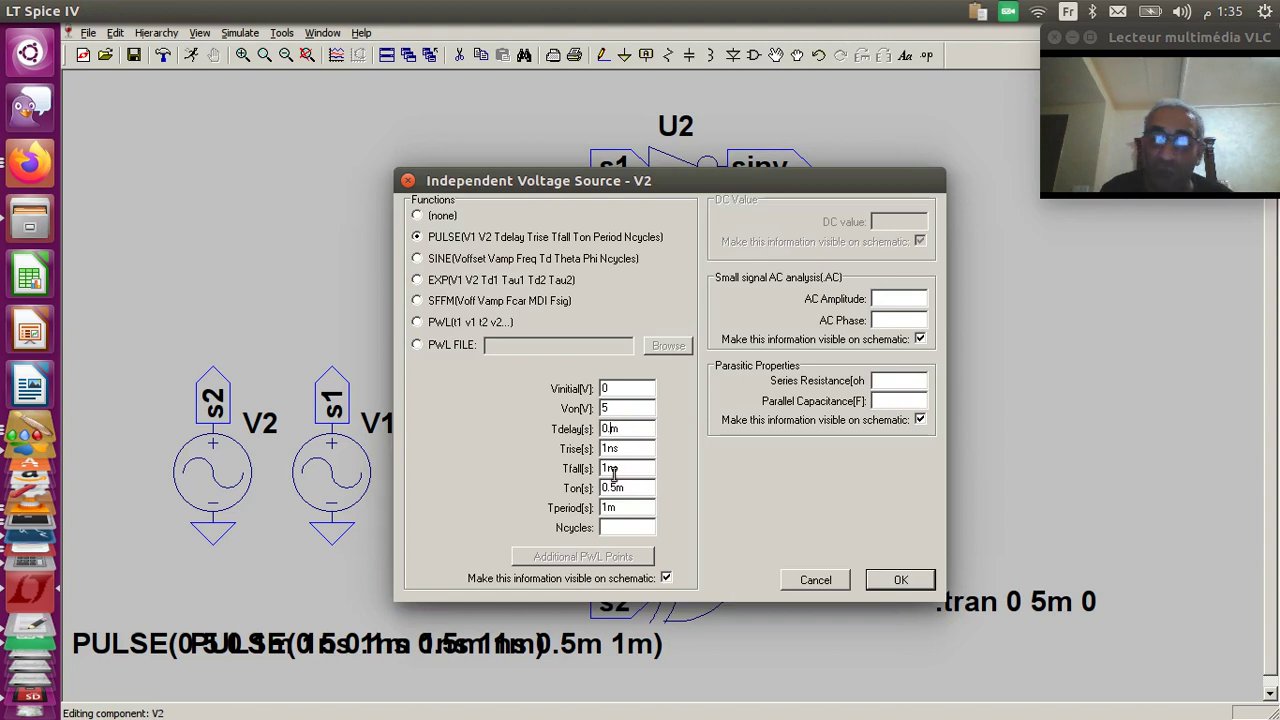
type("6")
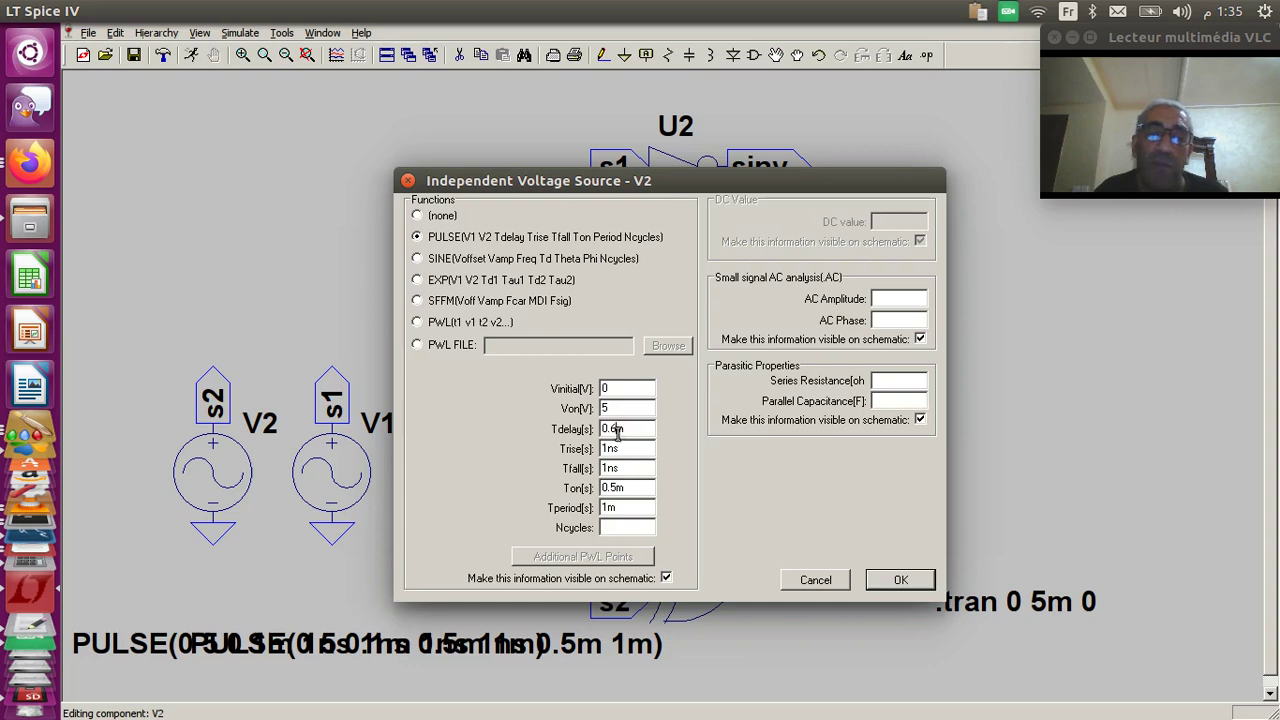
Step: Set V2's pulse on-time to 1m and its period to 2m, and recheck the source's settings
double_click(615, 487)
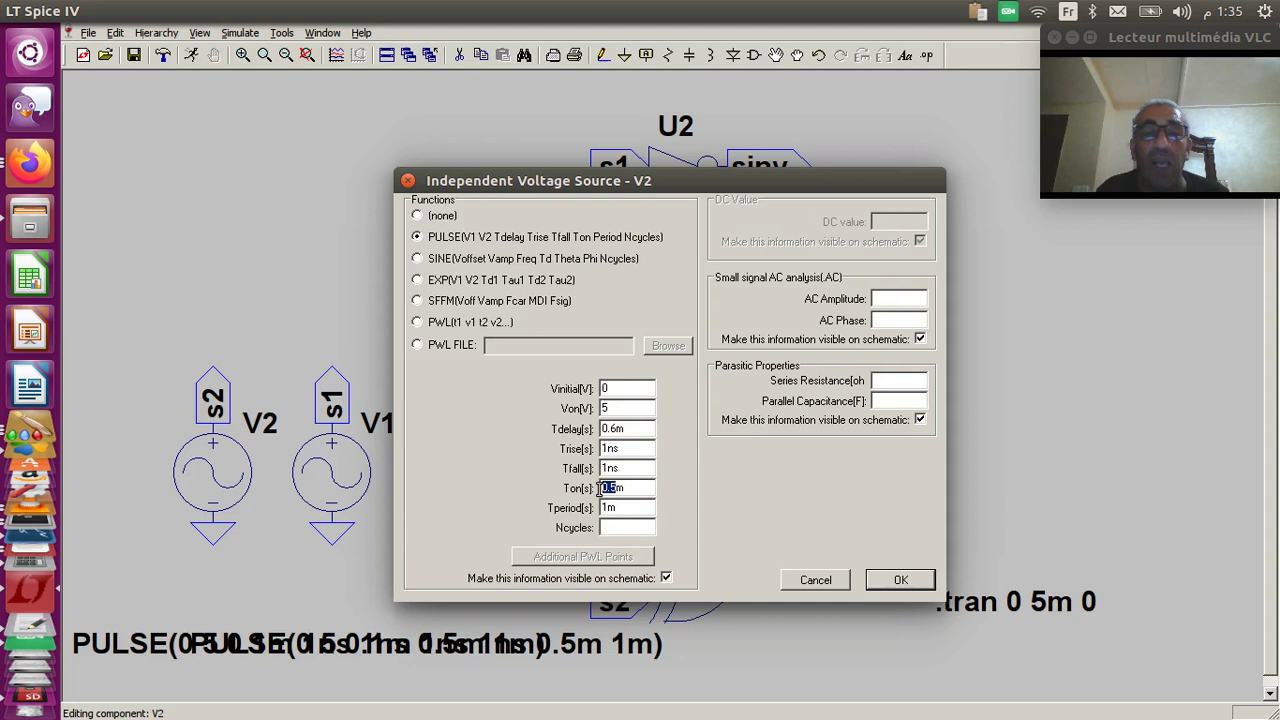
type("1m")
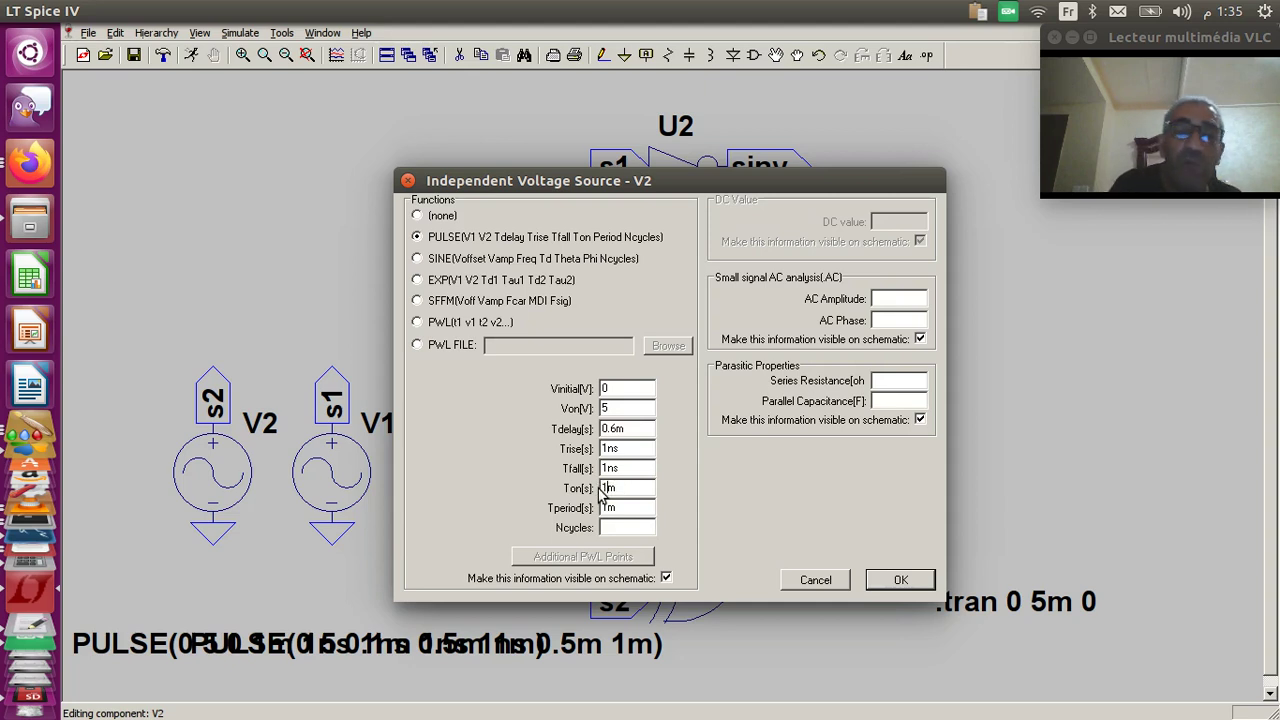
double_click(609, 508)
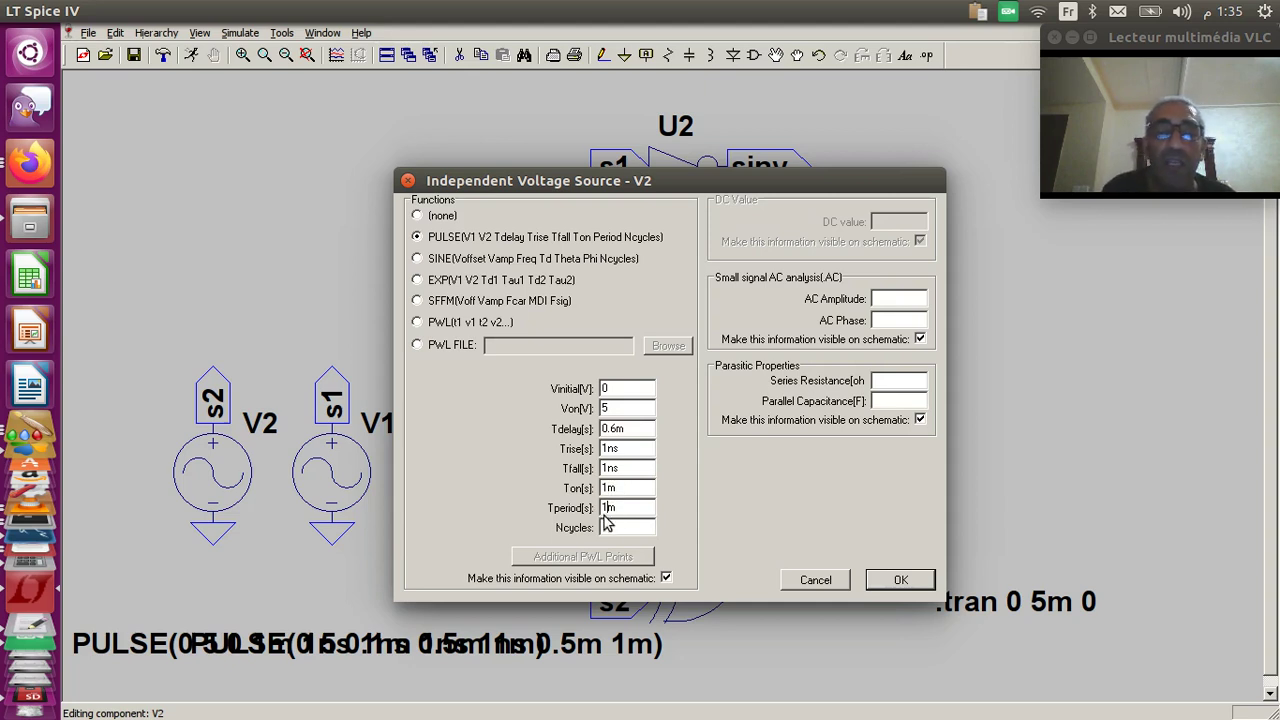
type("2m")
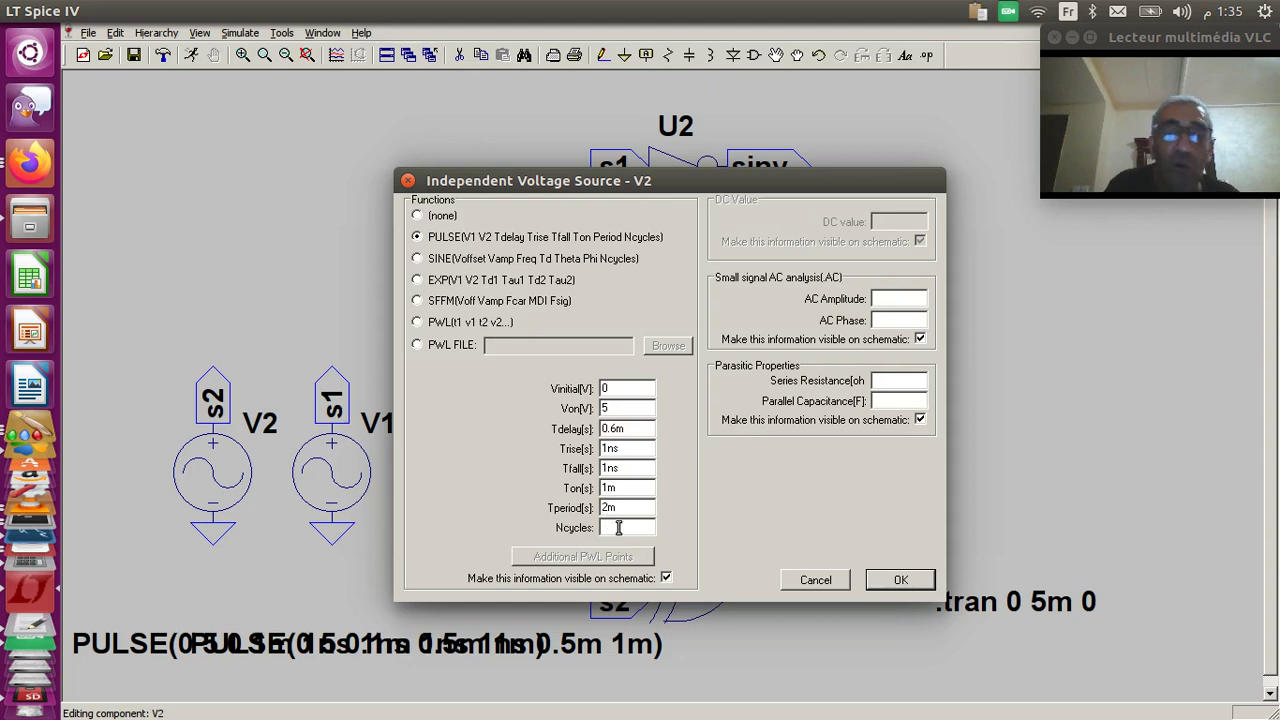
left_click(901, 580)
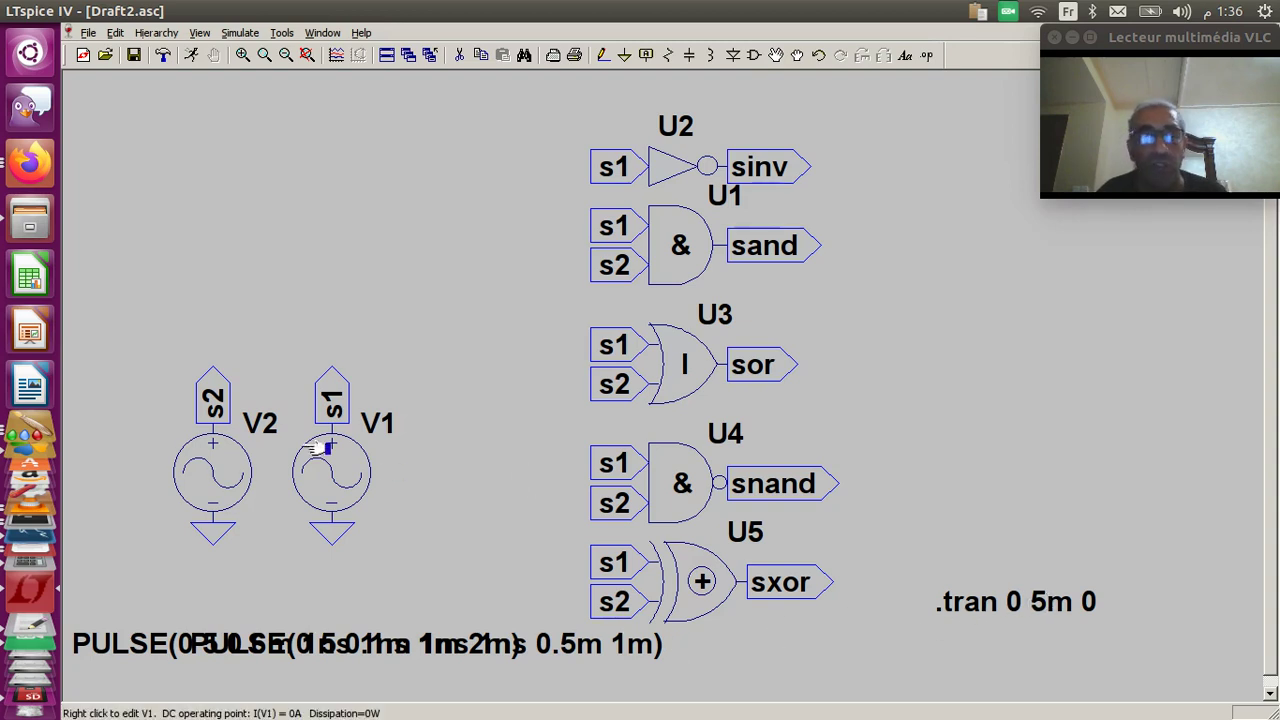
right_click(233, 470)
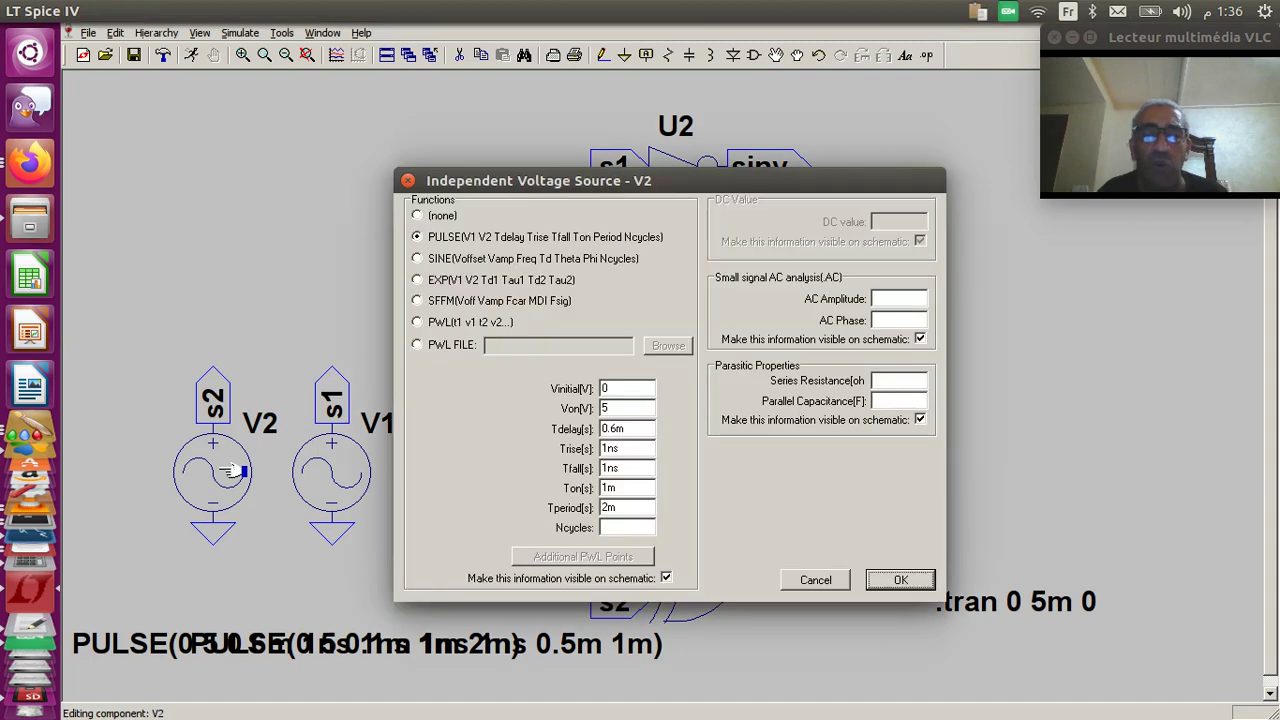
left_click(816, 580)
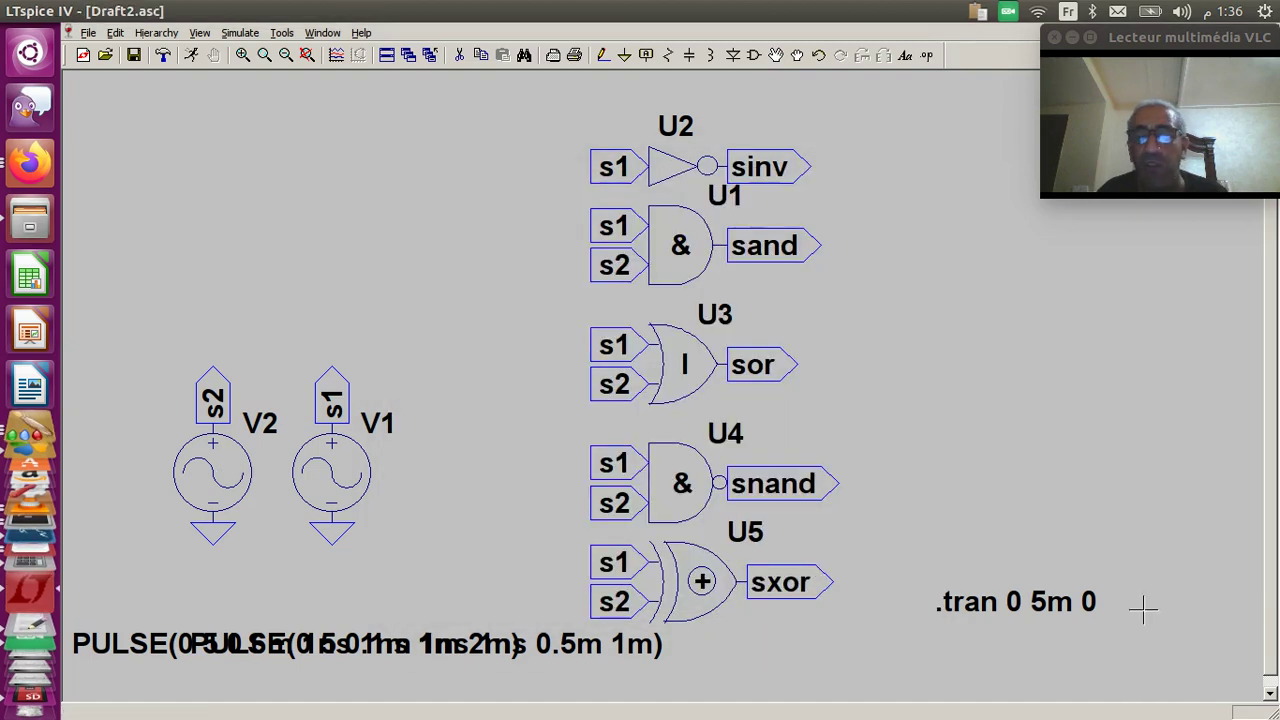
Step: Set the stop time of the transient simulation command to 7m
right_click(1068, 607)
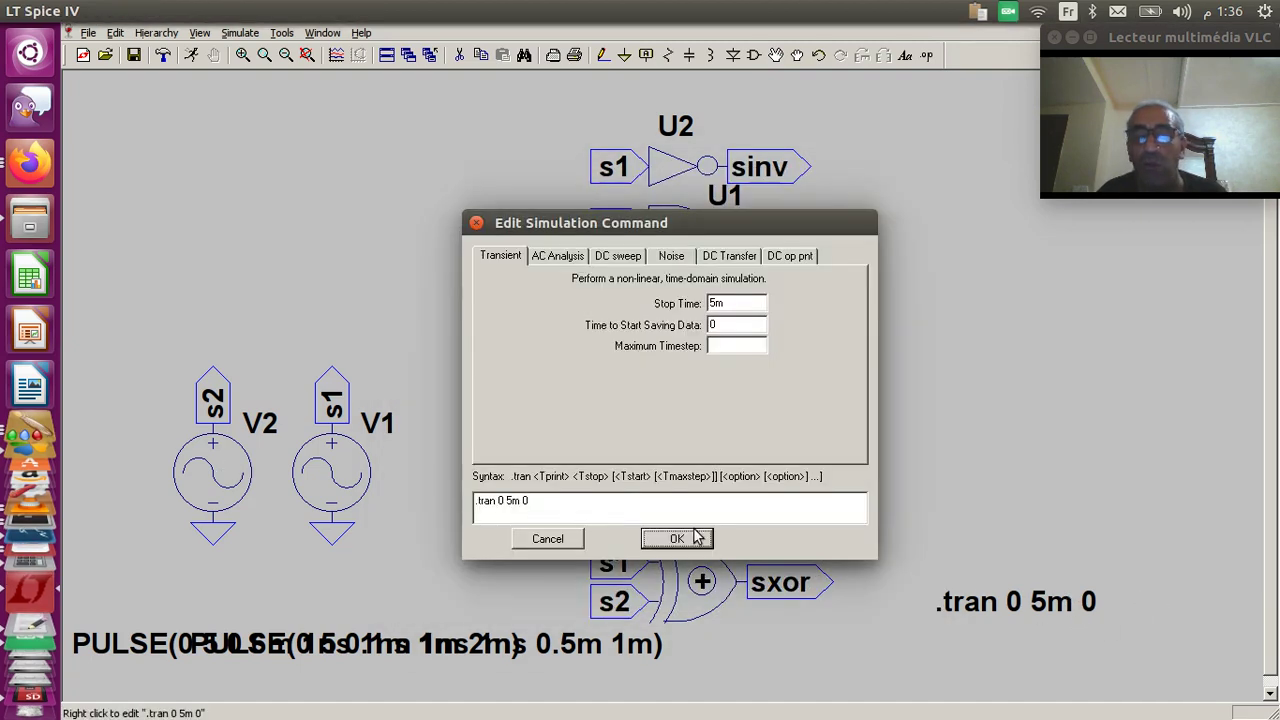
left_click(514, 503)
key("BackSpace")
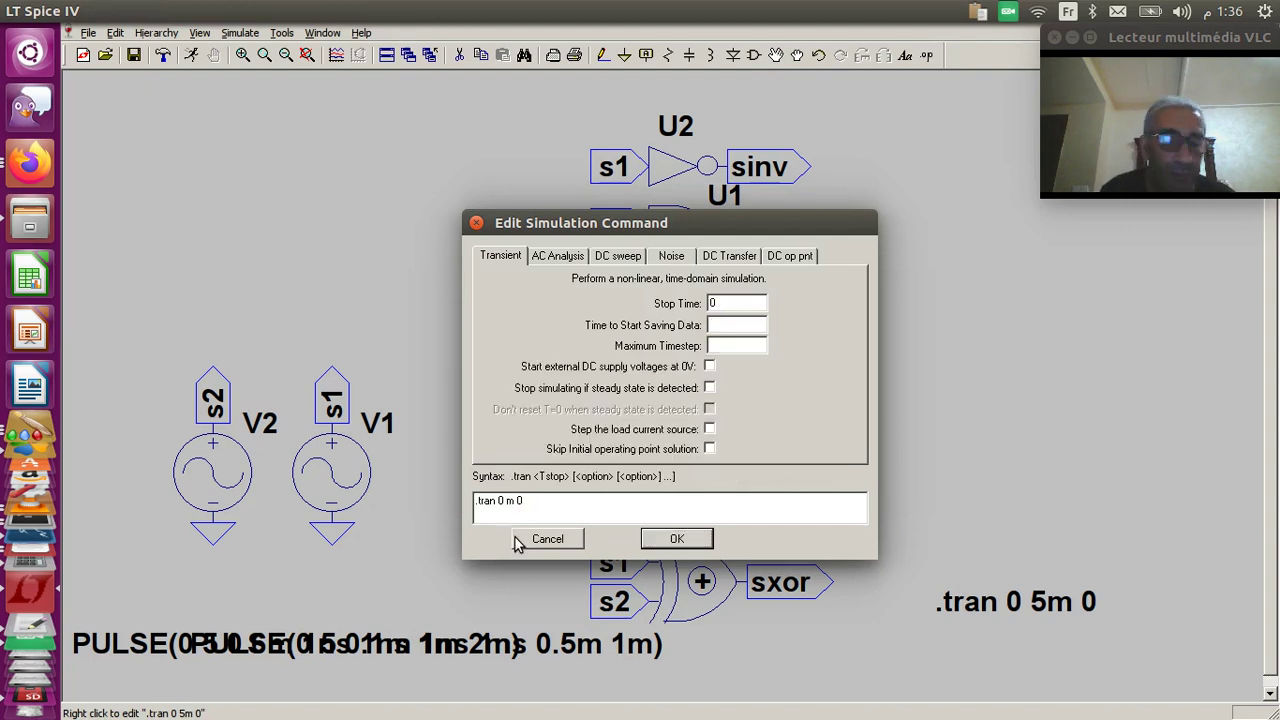
type("7m")
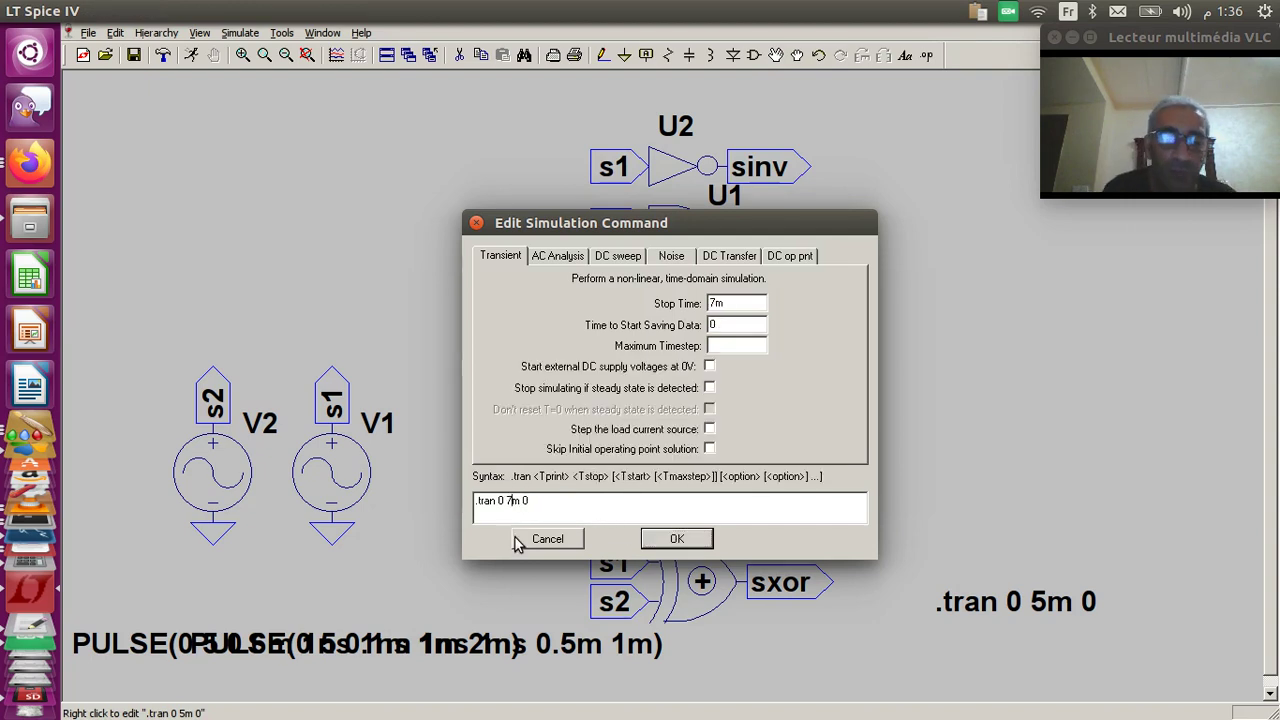
left_click(677, 540)
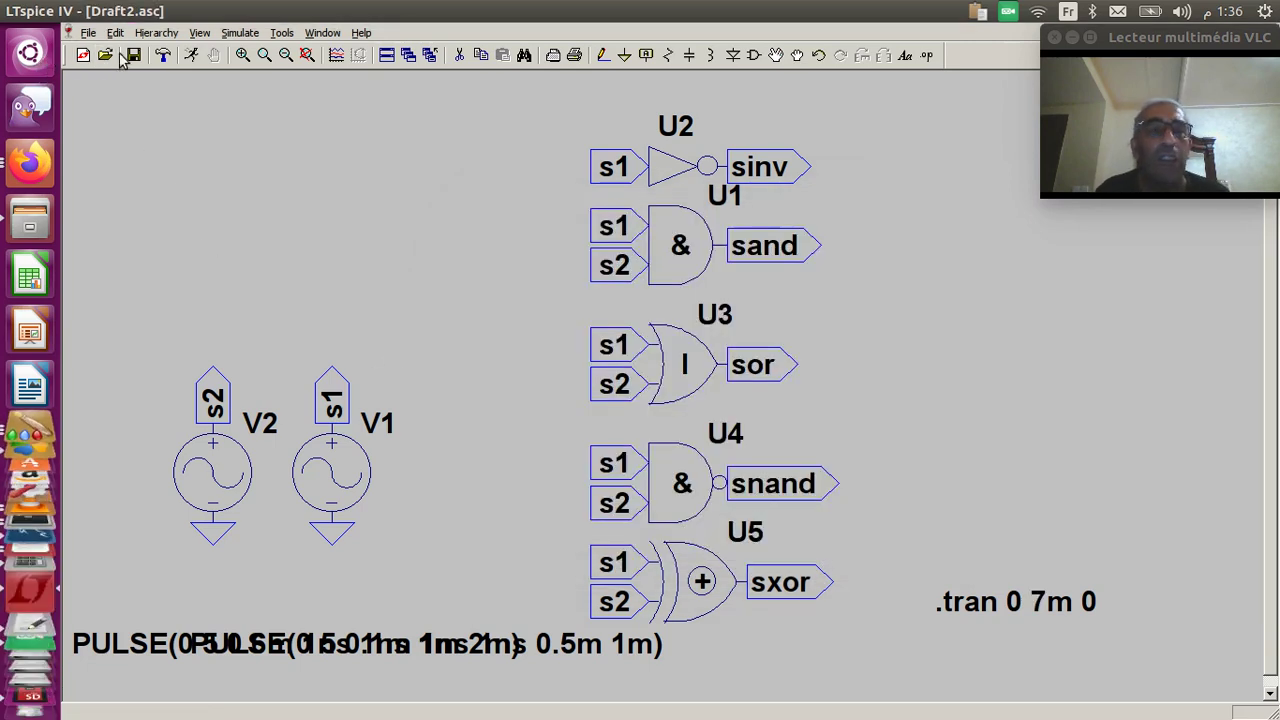
Step: Run the transient simulation and add a second plot pane to the waveform window
left_click(190, 56)
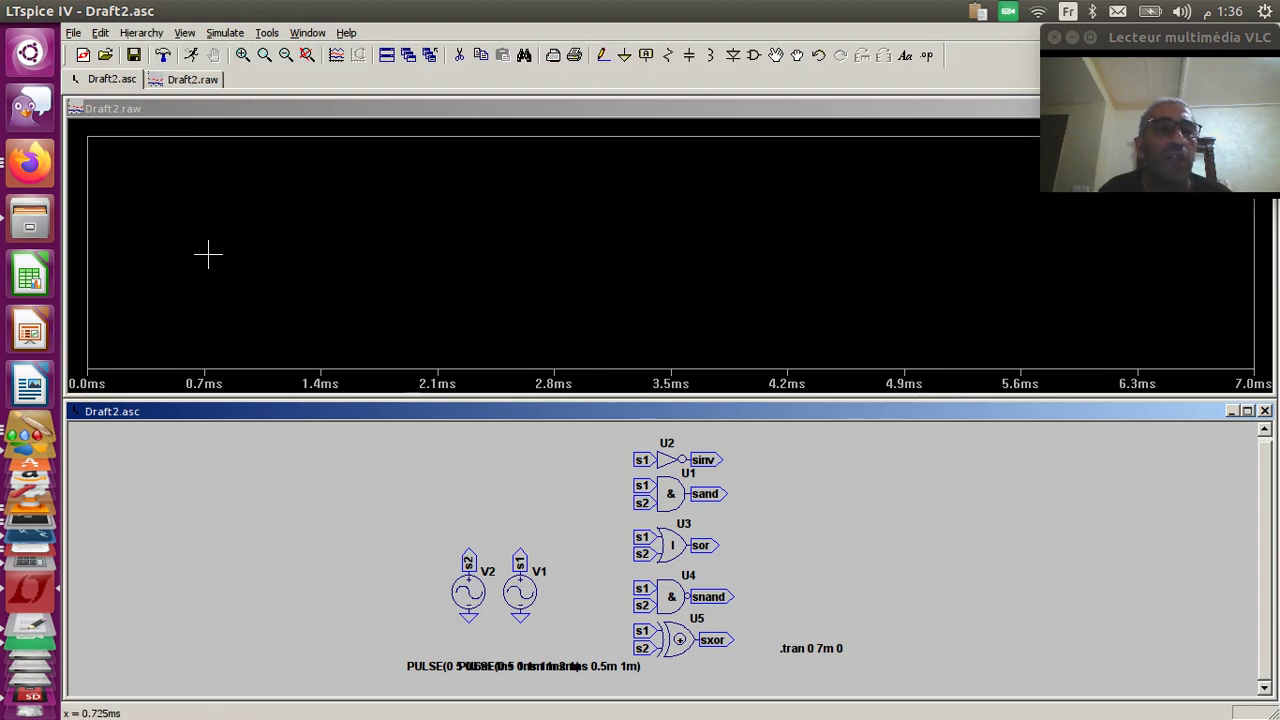
left_click(226, 32)
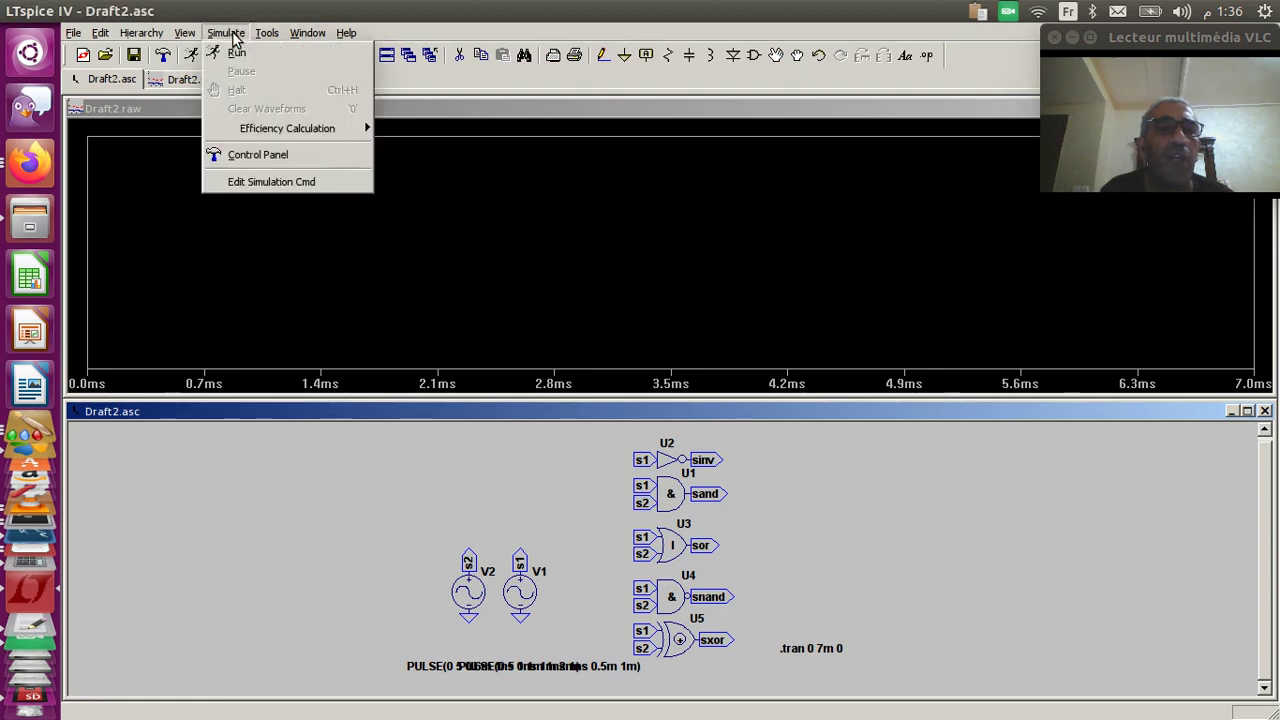
left_click(210, 252)
right_click(174, 197)
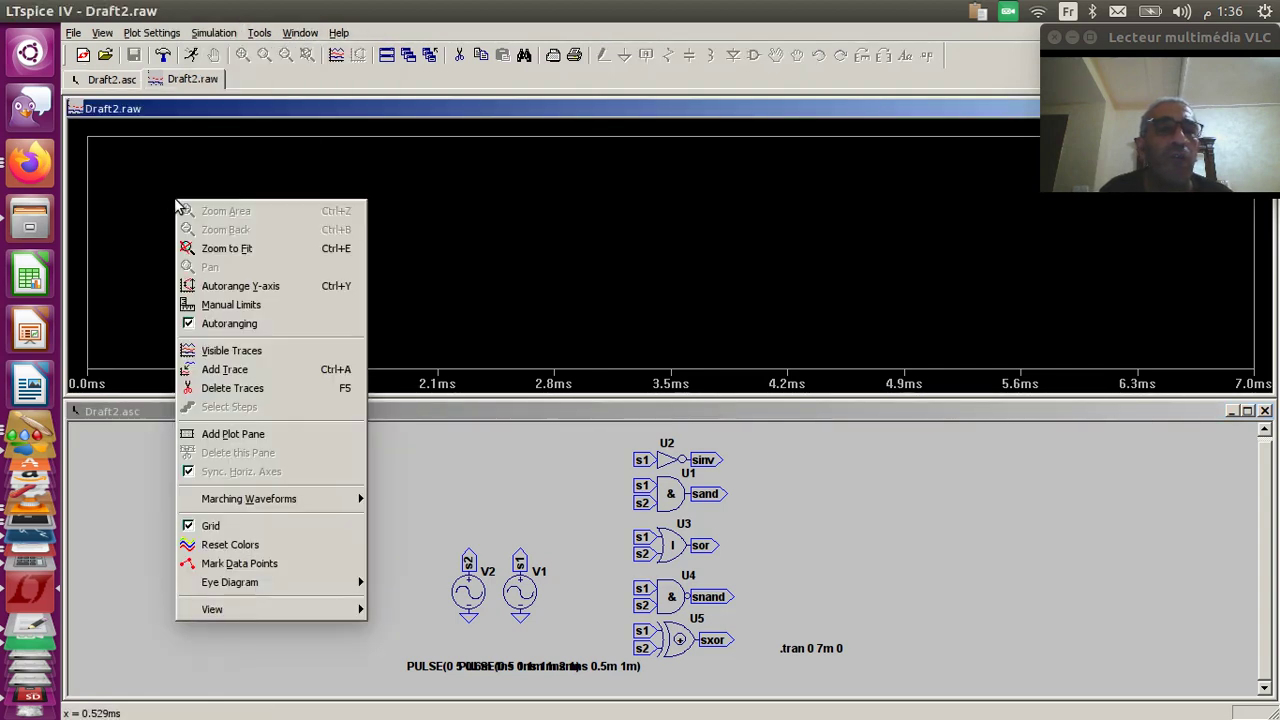
left_click(152, 33)
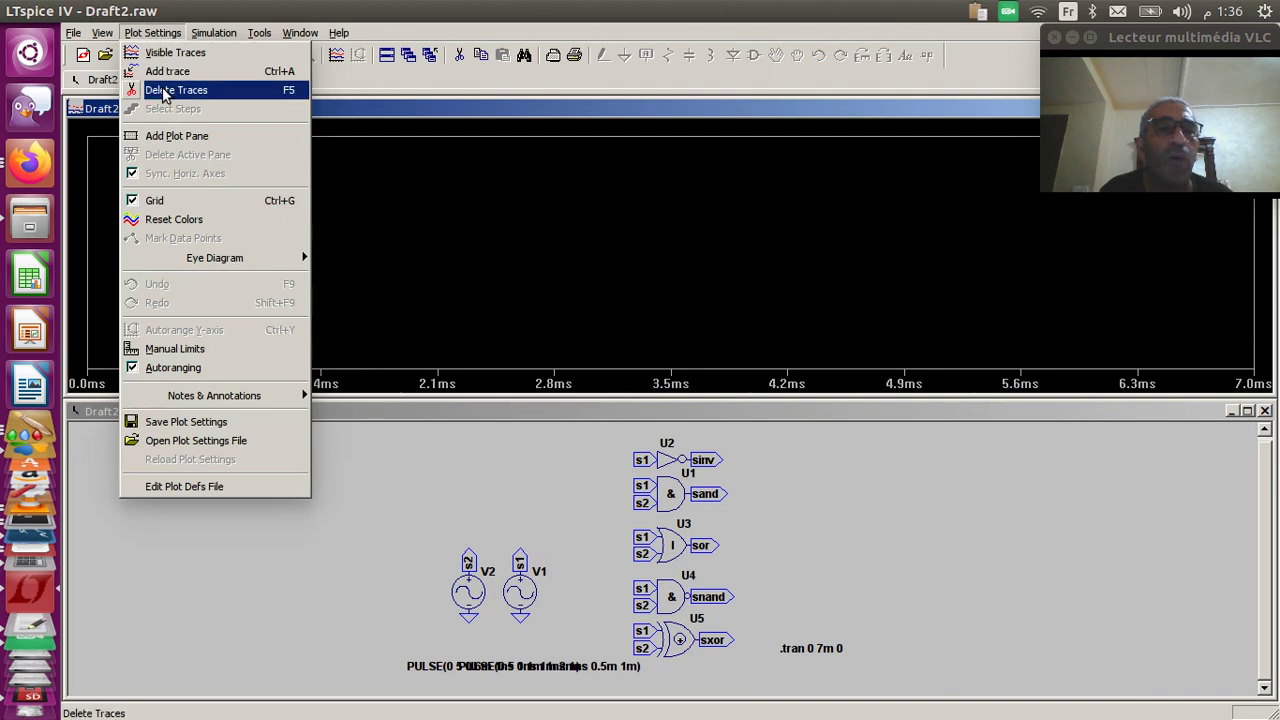
left_click(165, 135)
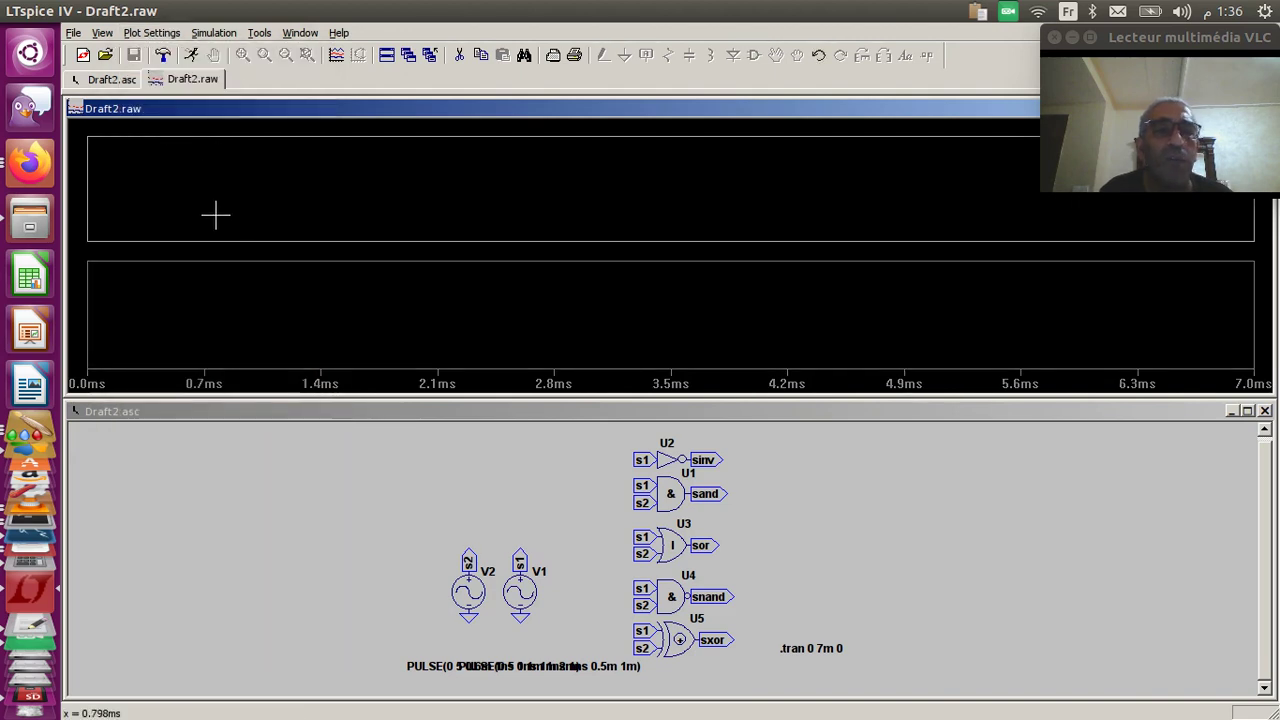
Step: Plot the trace V(s1) in the lower plot pane
right_click(211, 316)
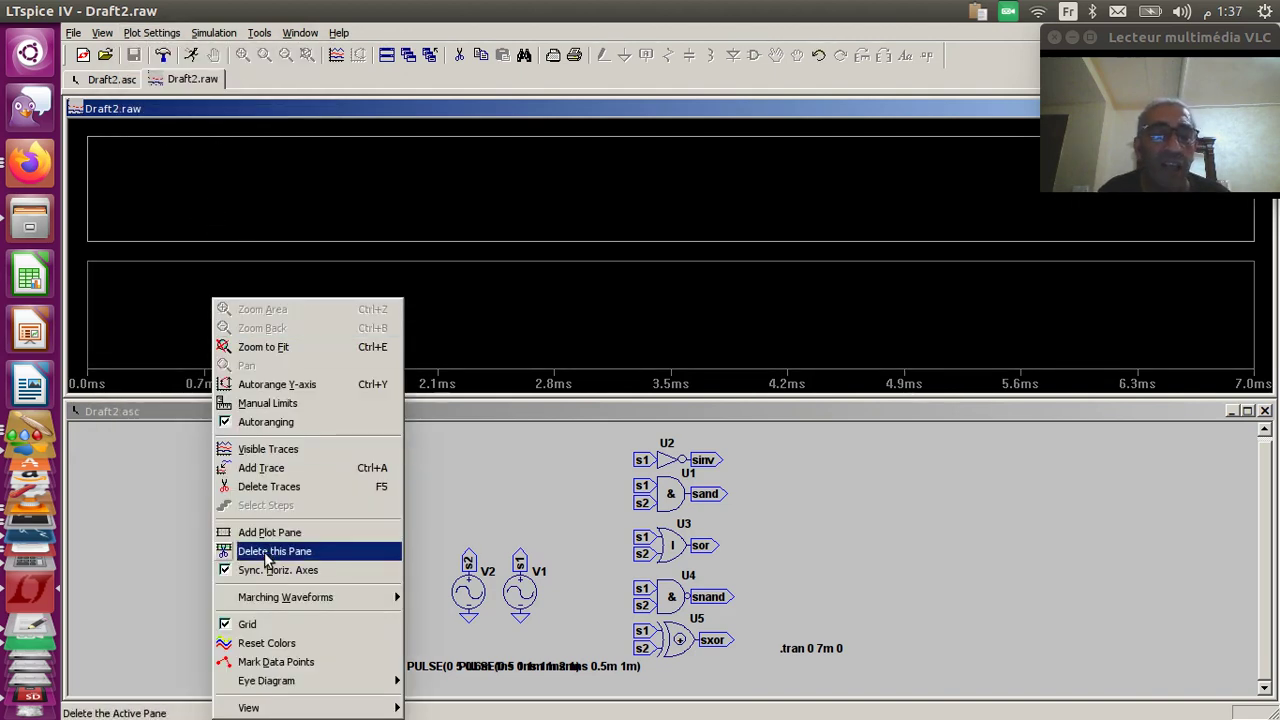
left_click(280, 468)
left_click(640, 444)
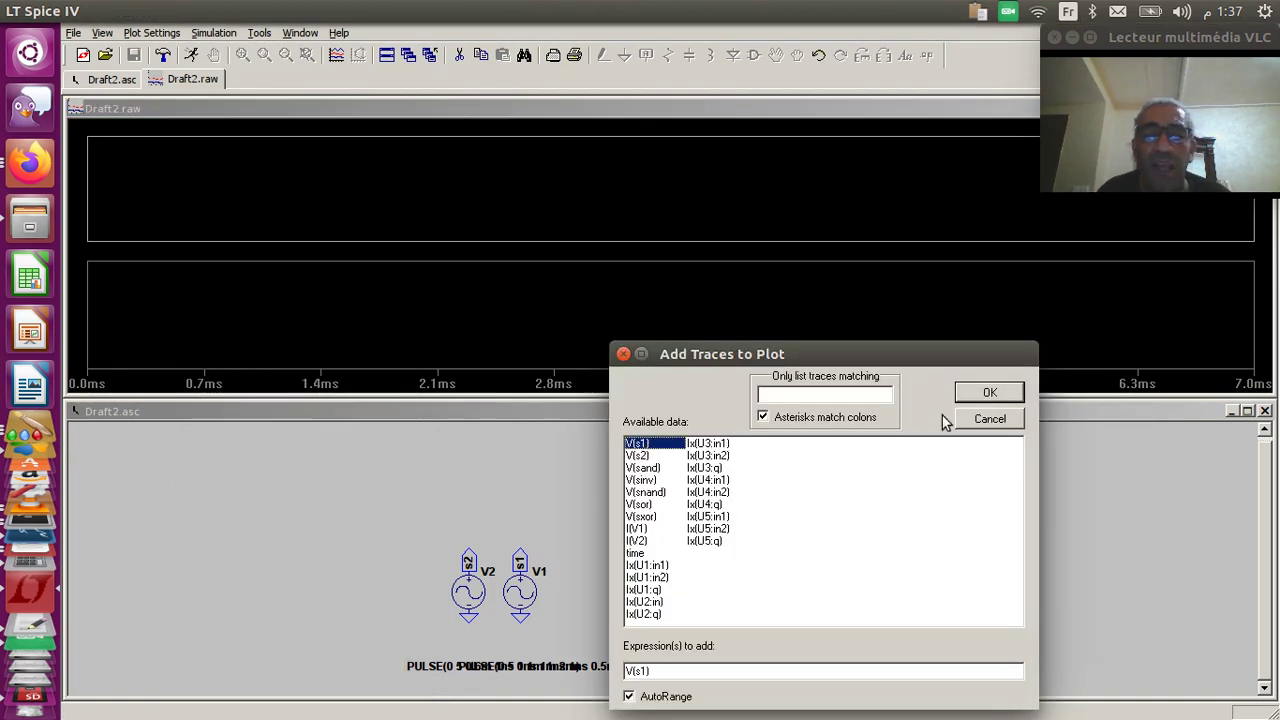
left_click(990, 393)
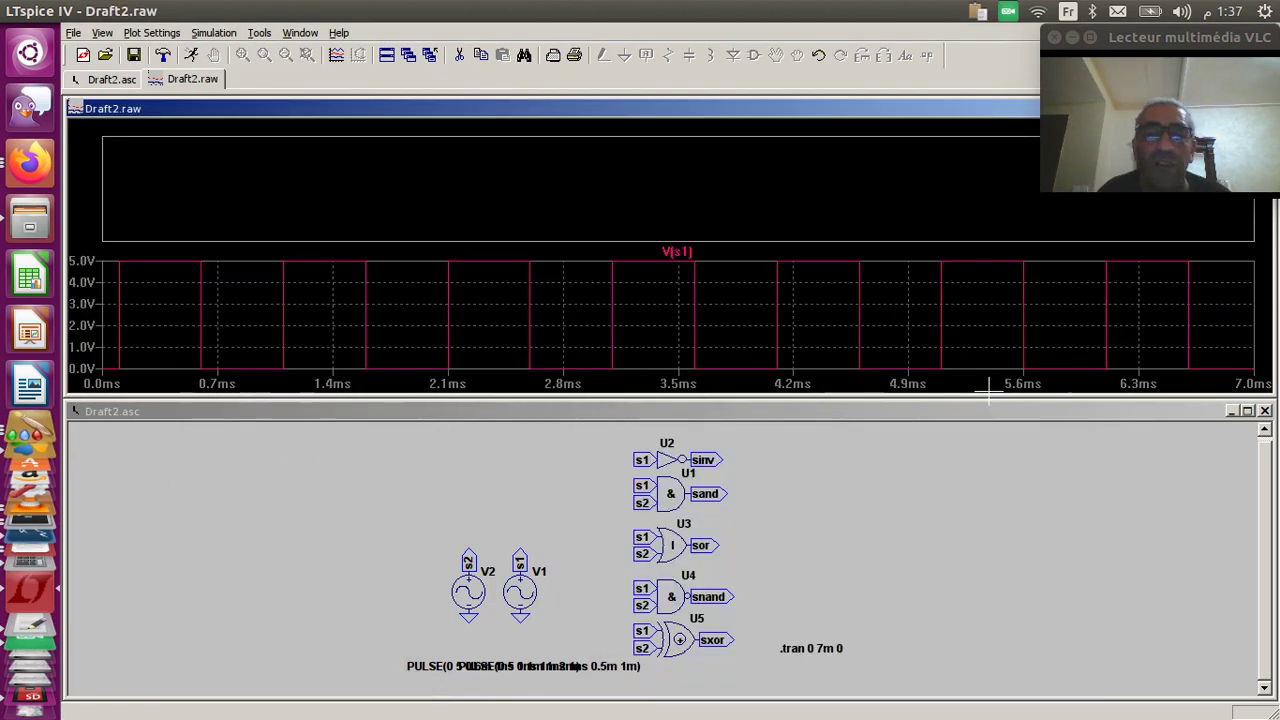
Step: Plot the trace V(s2) in the empty upper plot pane
right_click(221, 171)
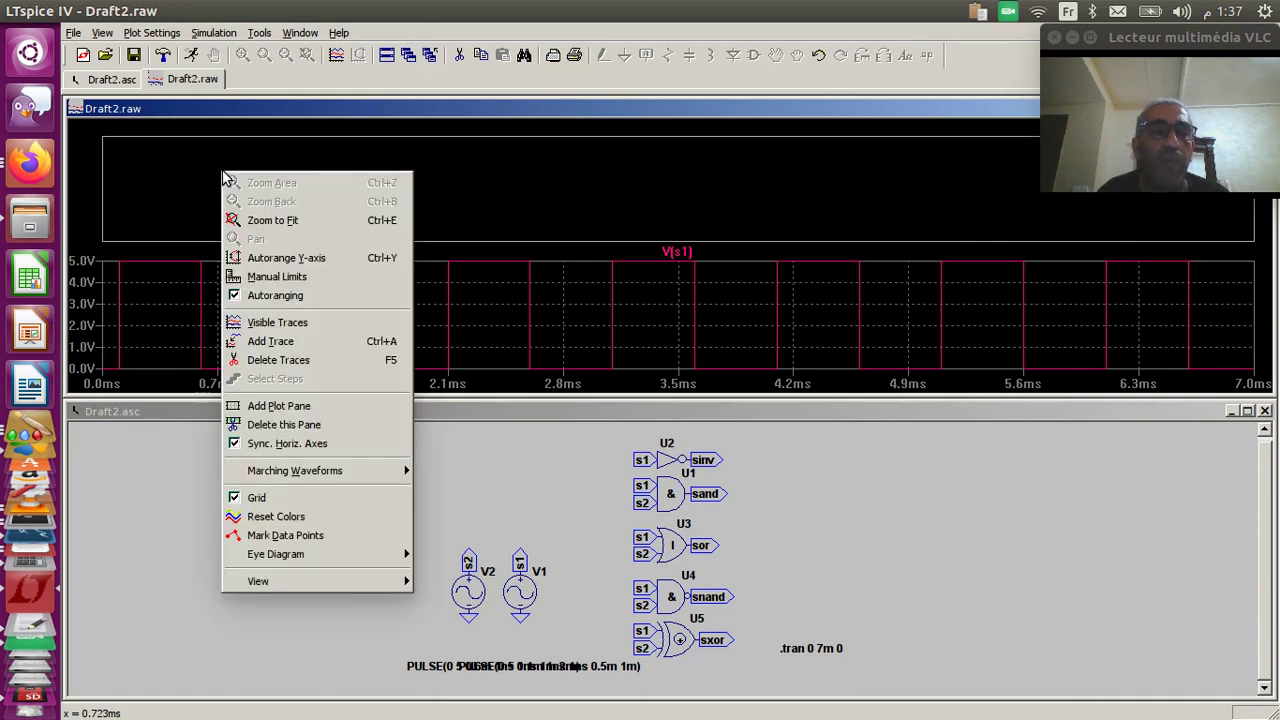
left_click(270, 341)
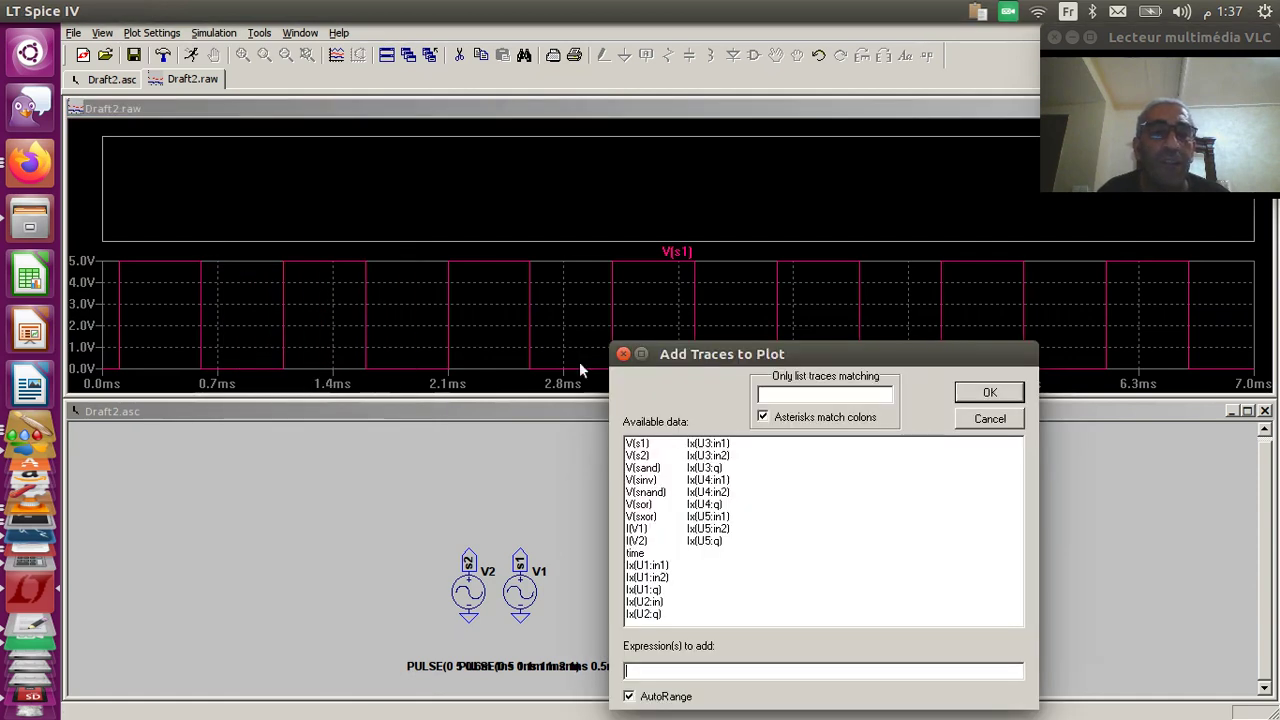
left_click(638, 456)
left_click(987, 393)
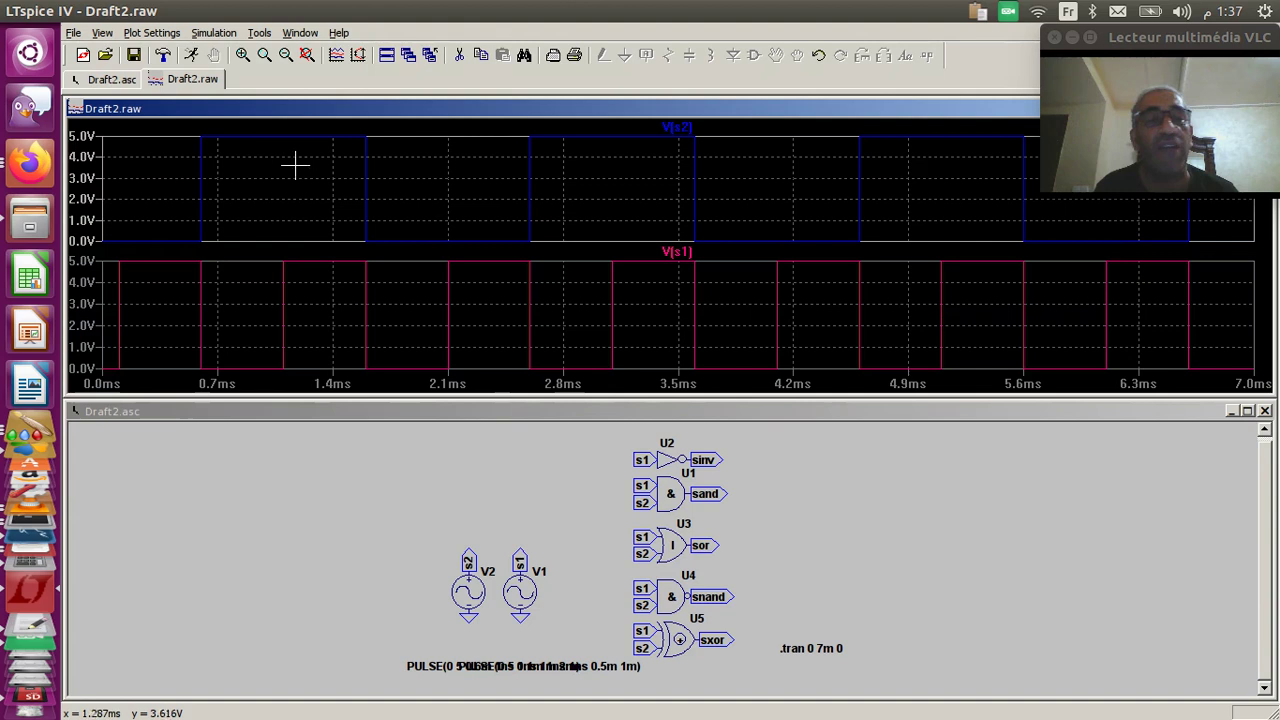
Step: Add a third plot pane to the waveform window and plot the inverter output V(sinv) in it
left_click(155, 33)
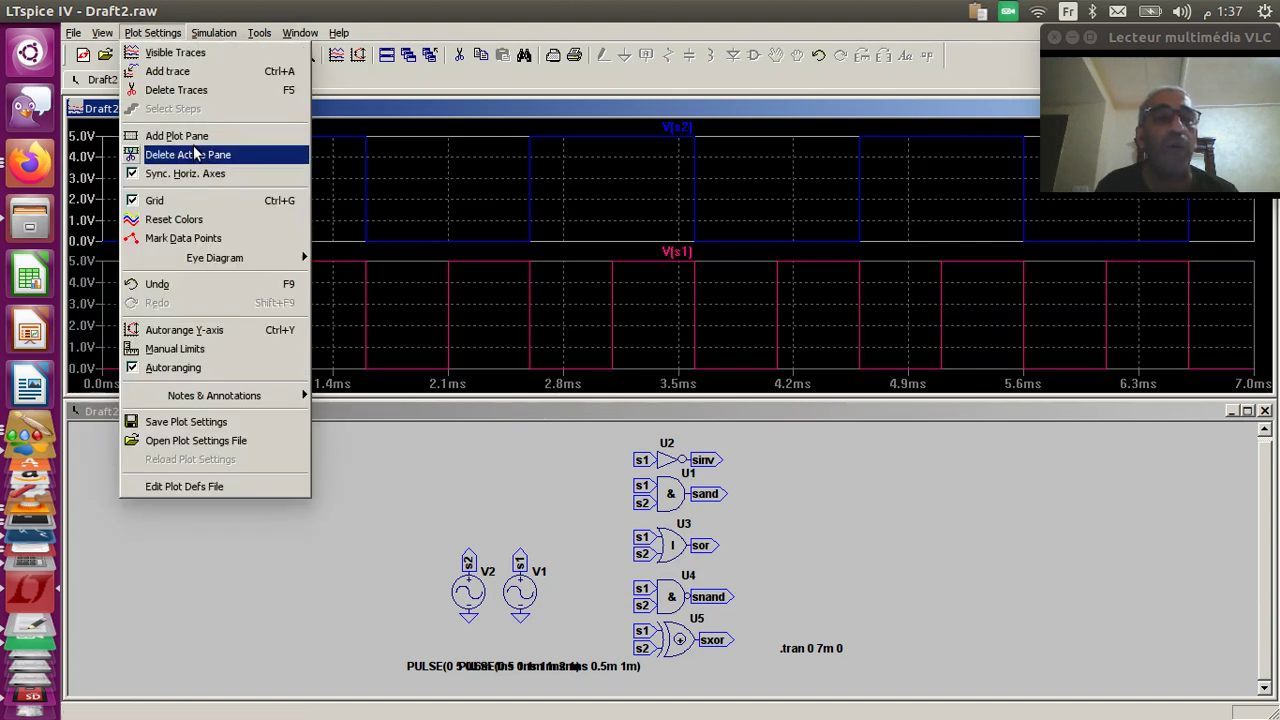
left_click(180, 136)
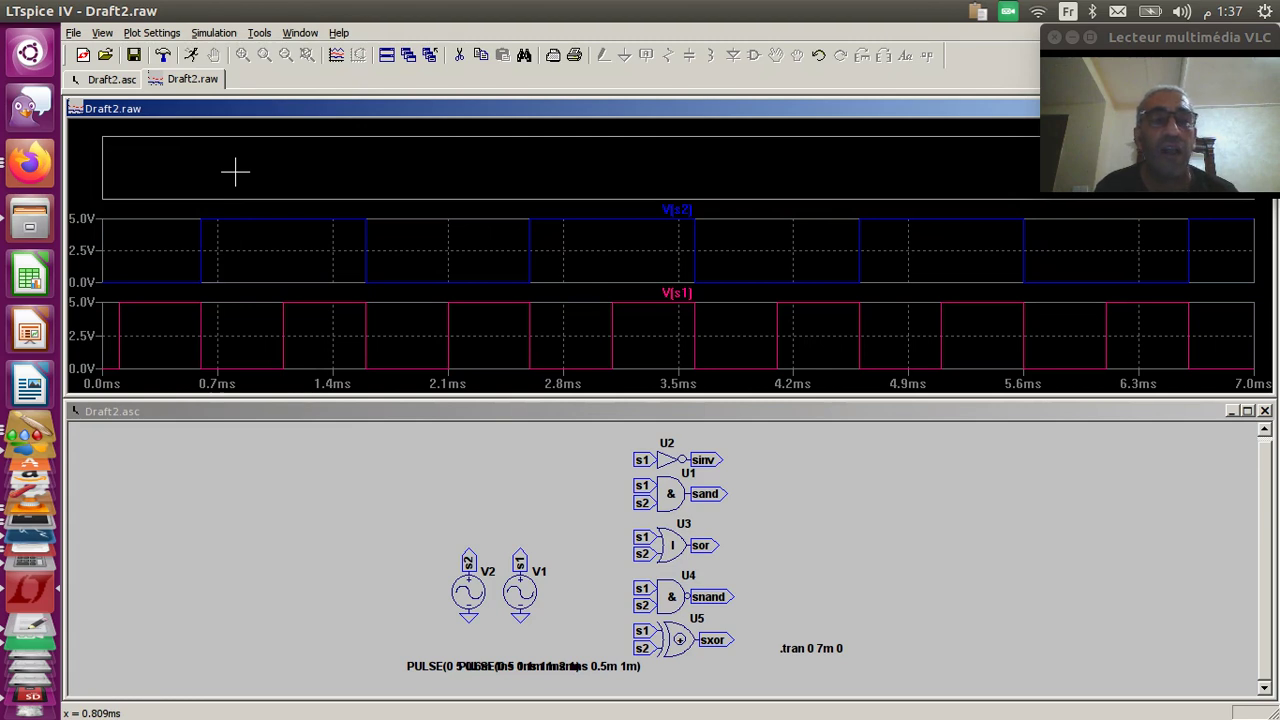
right_click(222, 158)
left_click(300, 340)
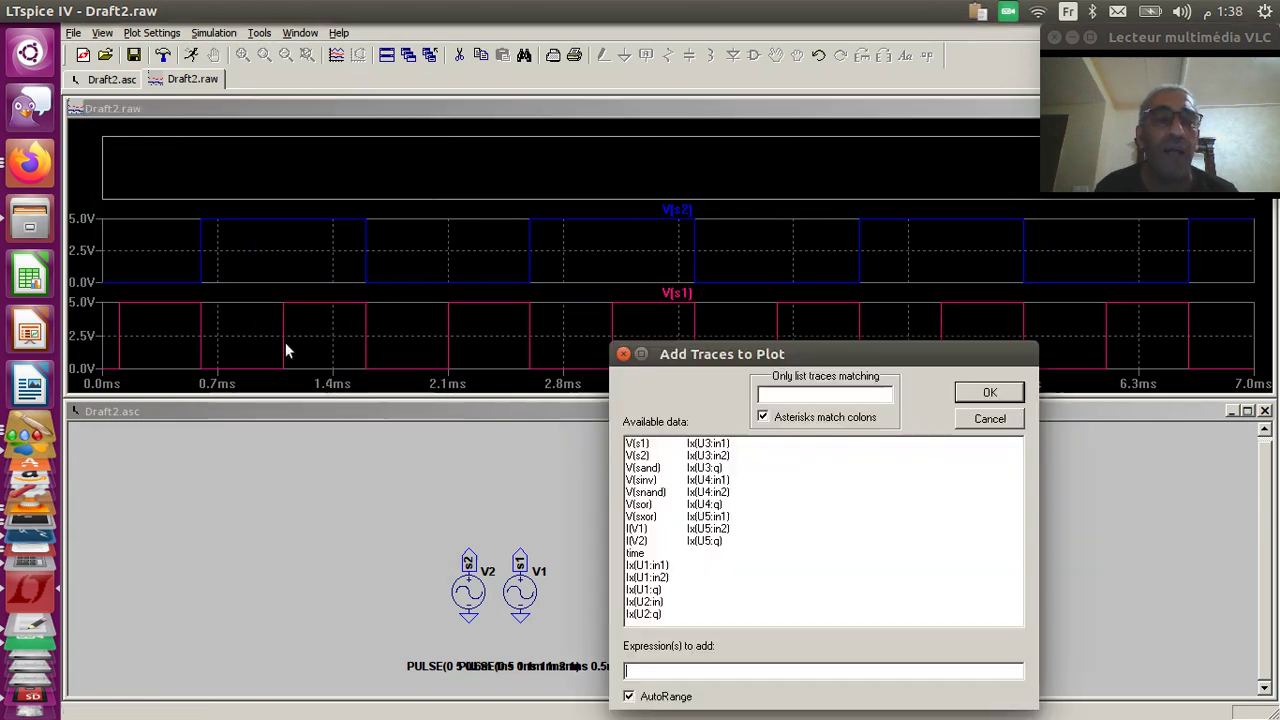
left_click(645, 480)
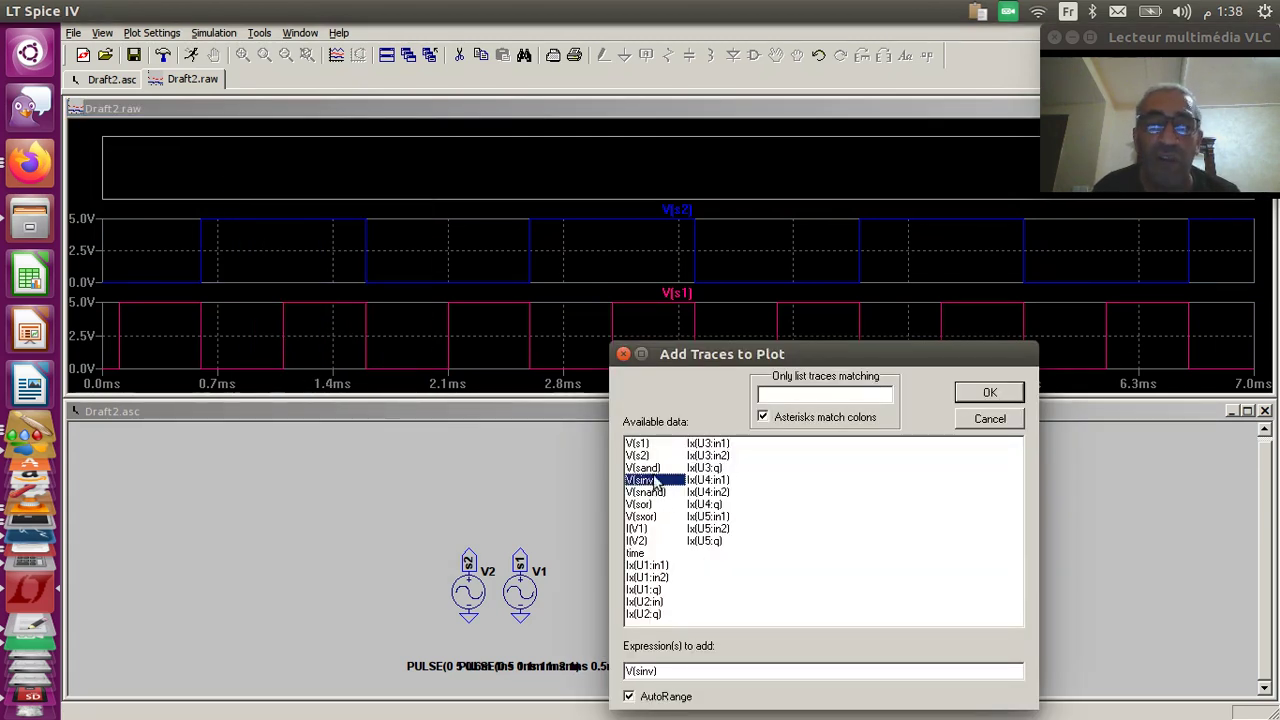
left_click(990, 393)
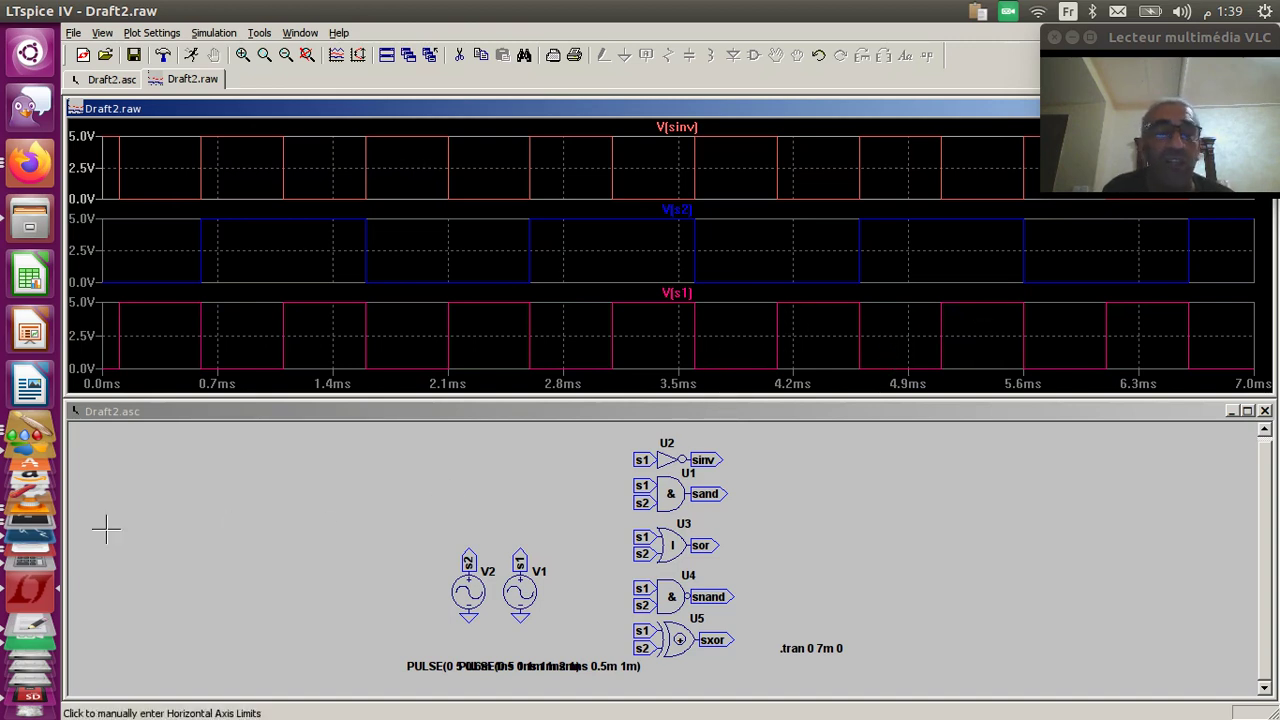
left_click(155, 33)
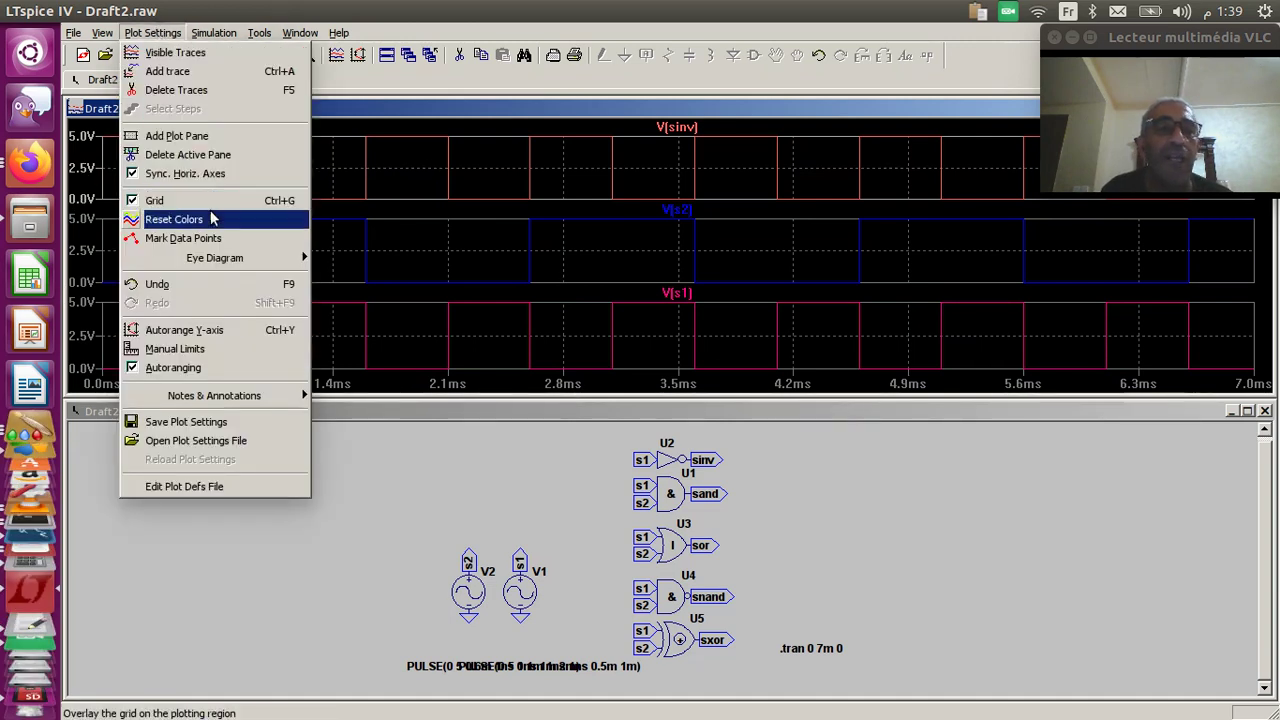
mouse_move(205, 258)
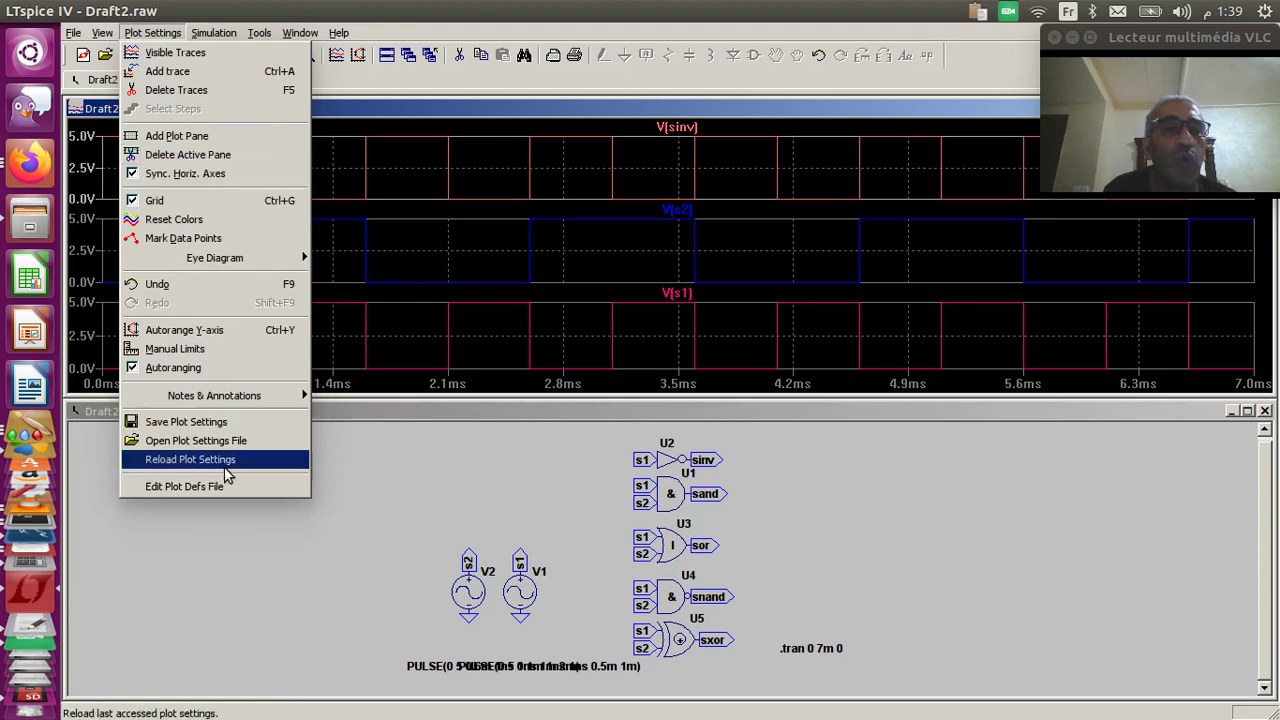
left_click(257, 589)
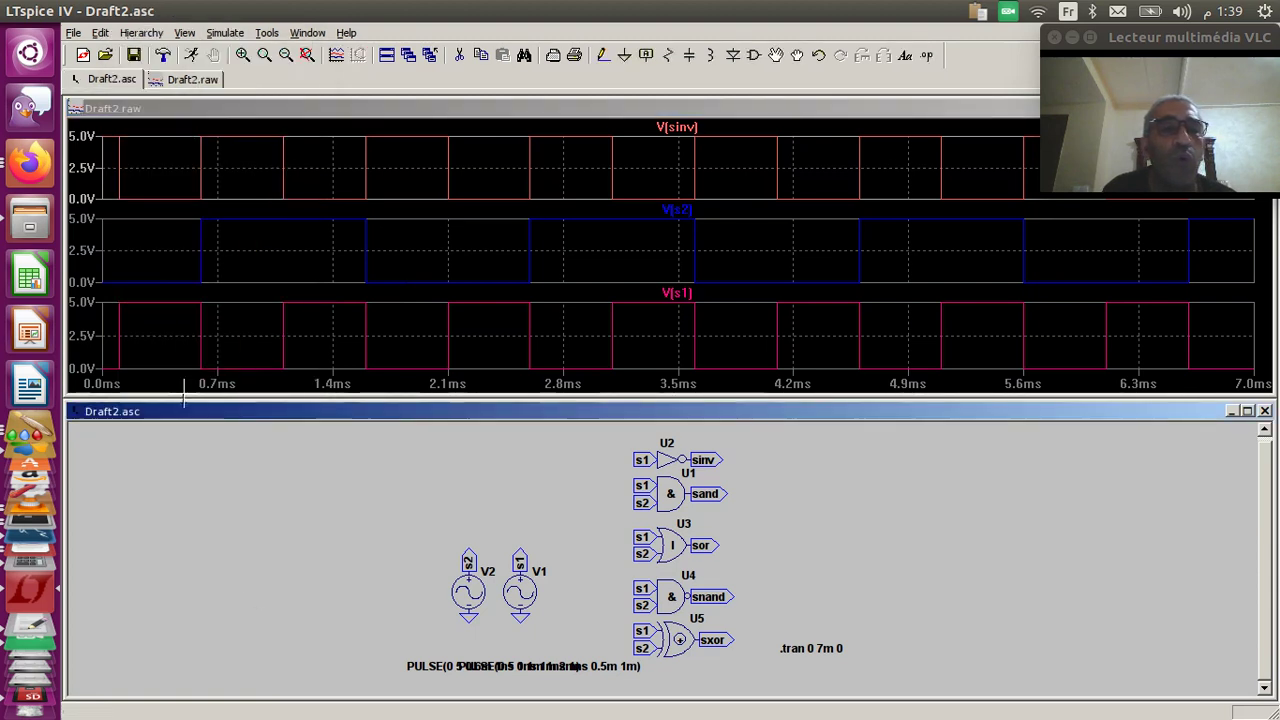
left_click(226, 34)
mouse_move(186, 36)
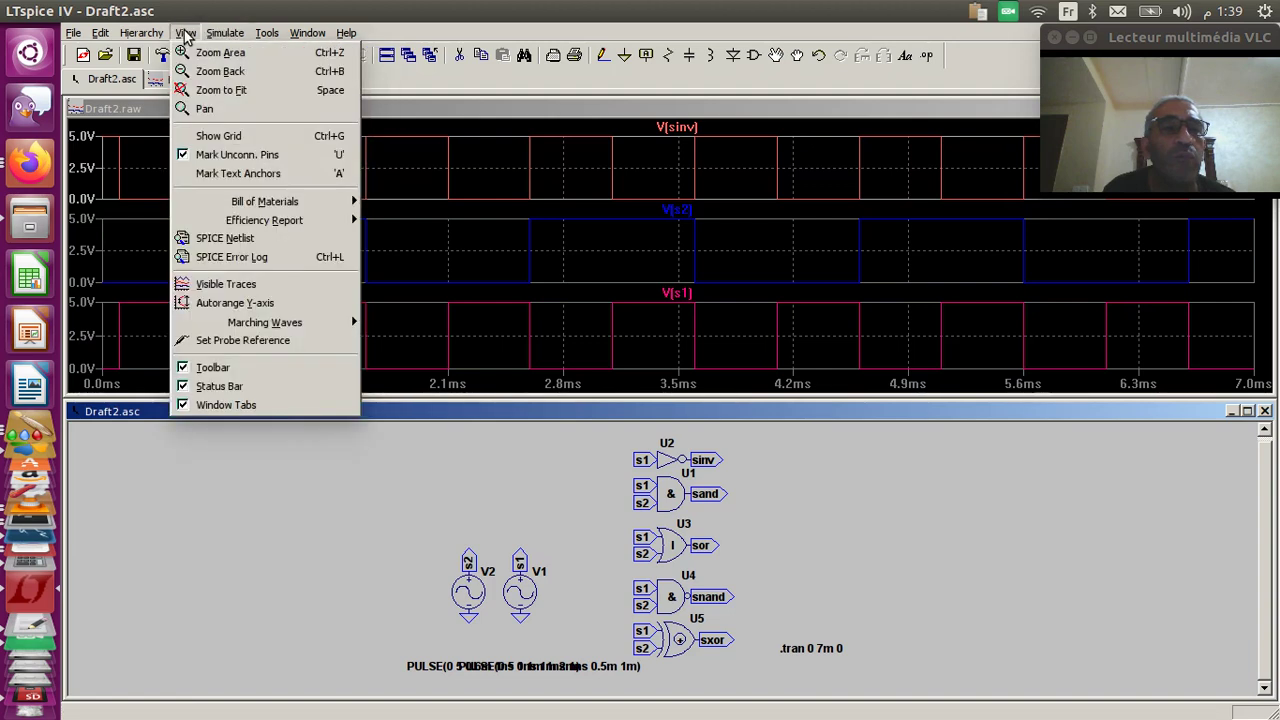
left_click(235, 565)
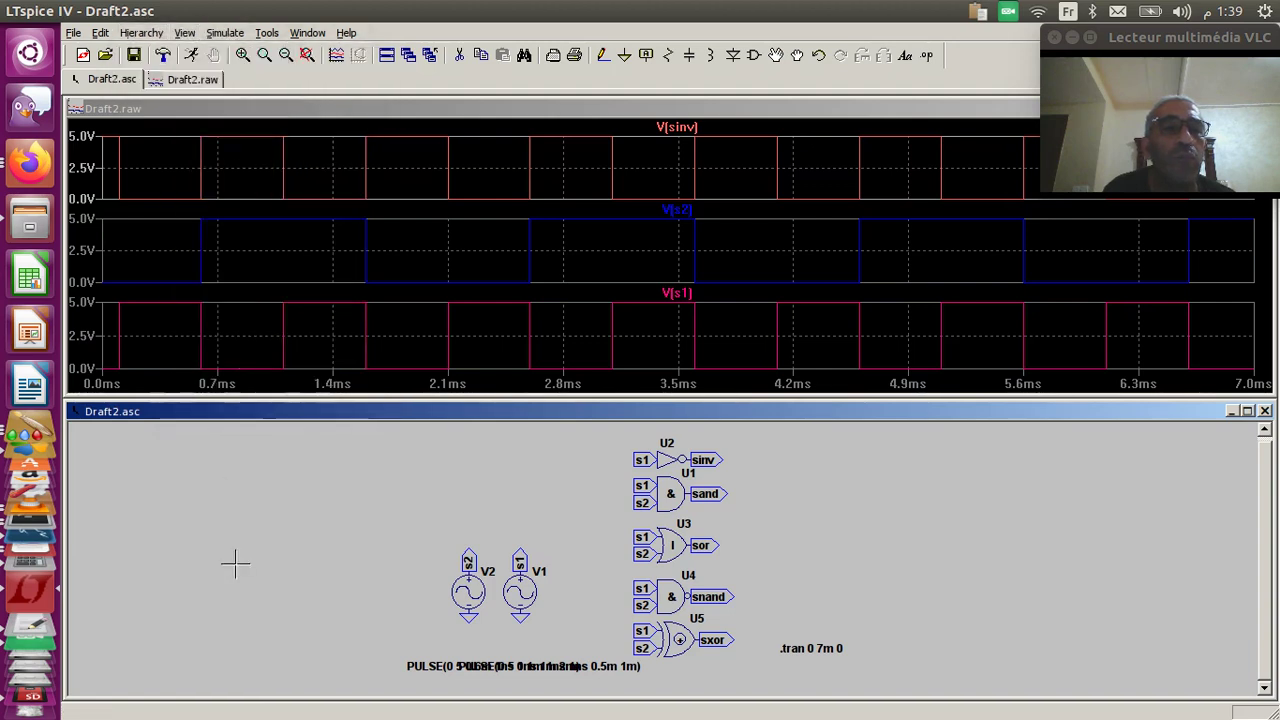
right_click(156, 195)
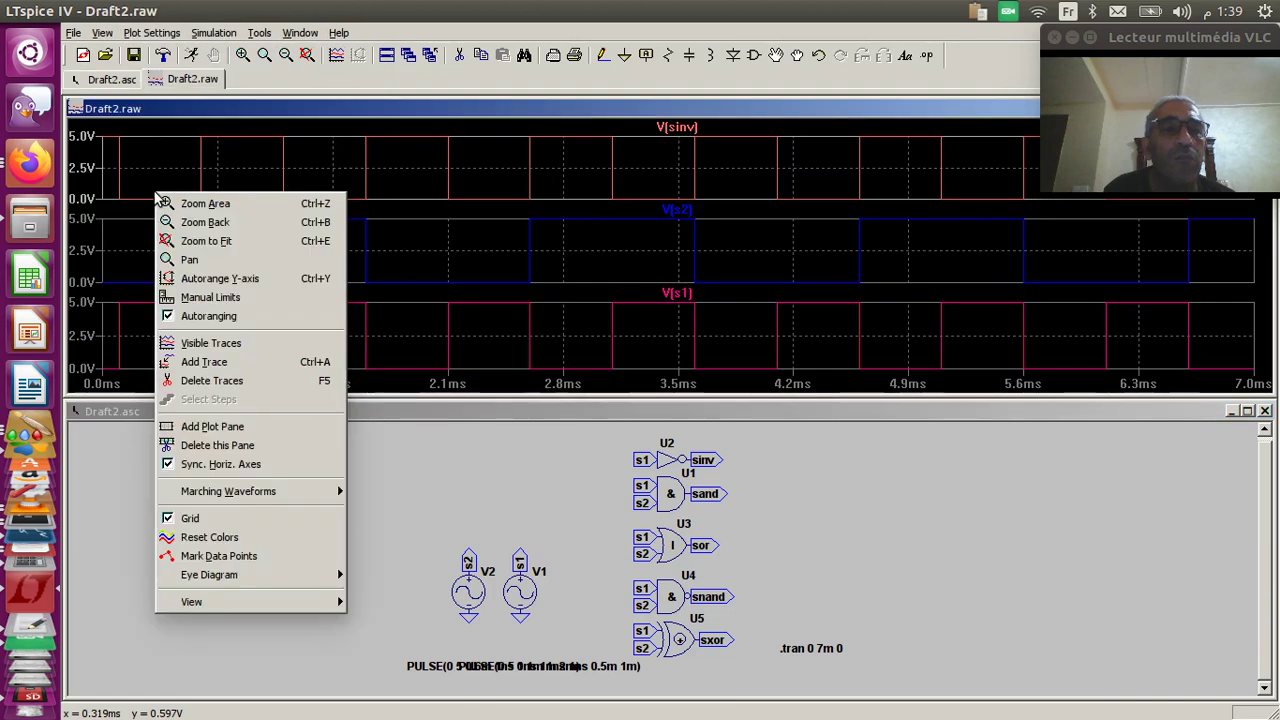
left_click(160, 186)
Step: Add a fourth plot pane above the others and plot the AND gate output V(sand) in it
left_click(158, 33)
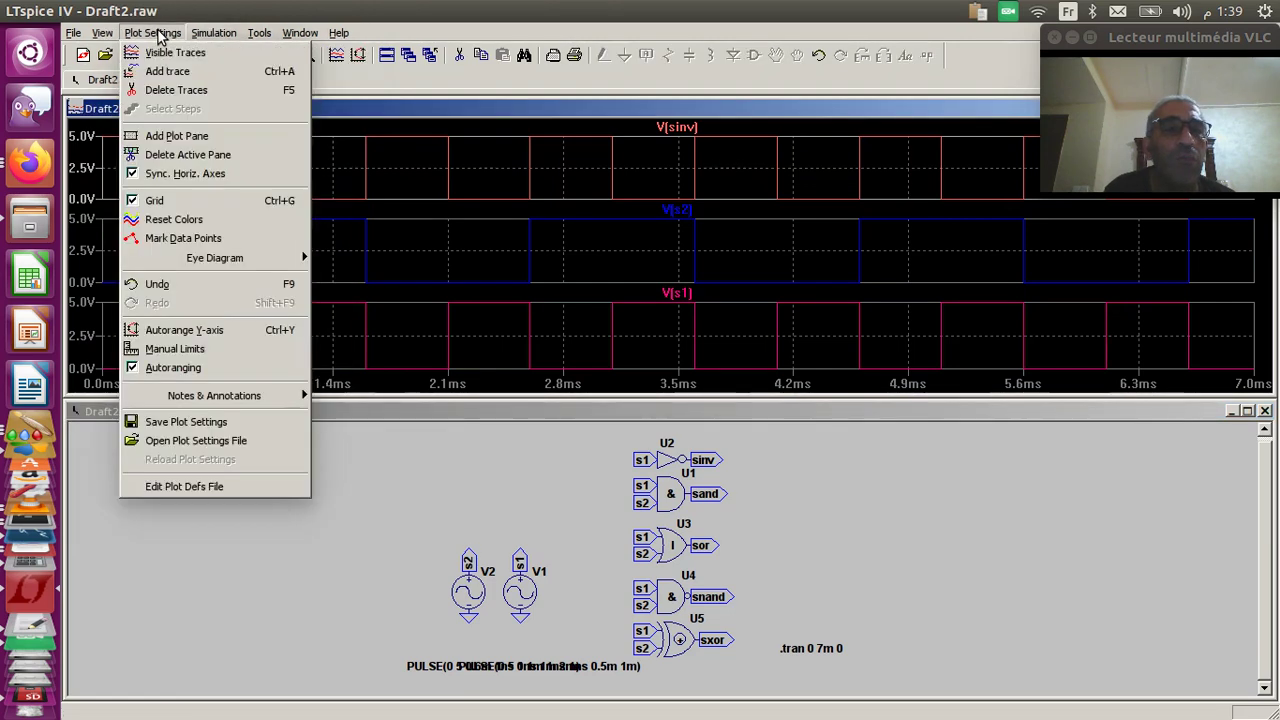
left_click(177, 135)
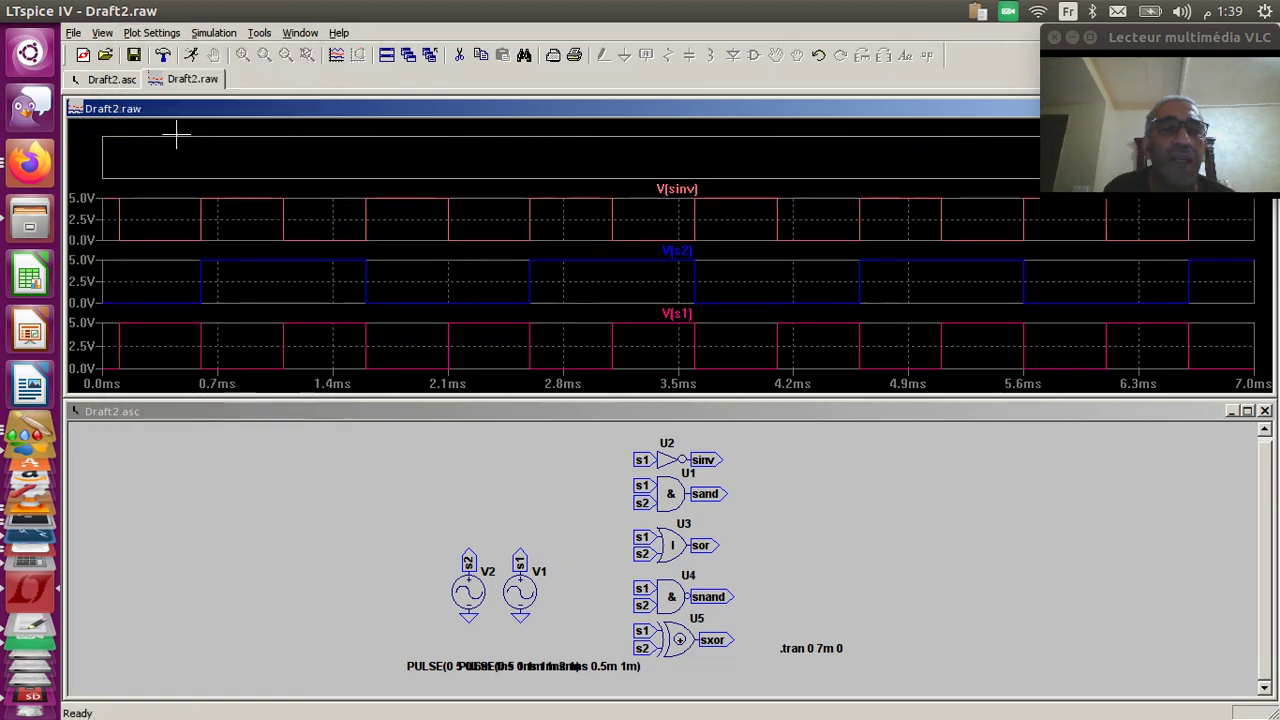
right_click(283, 158)
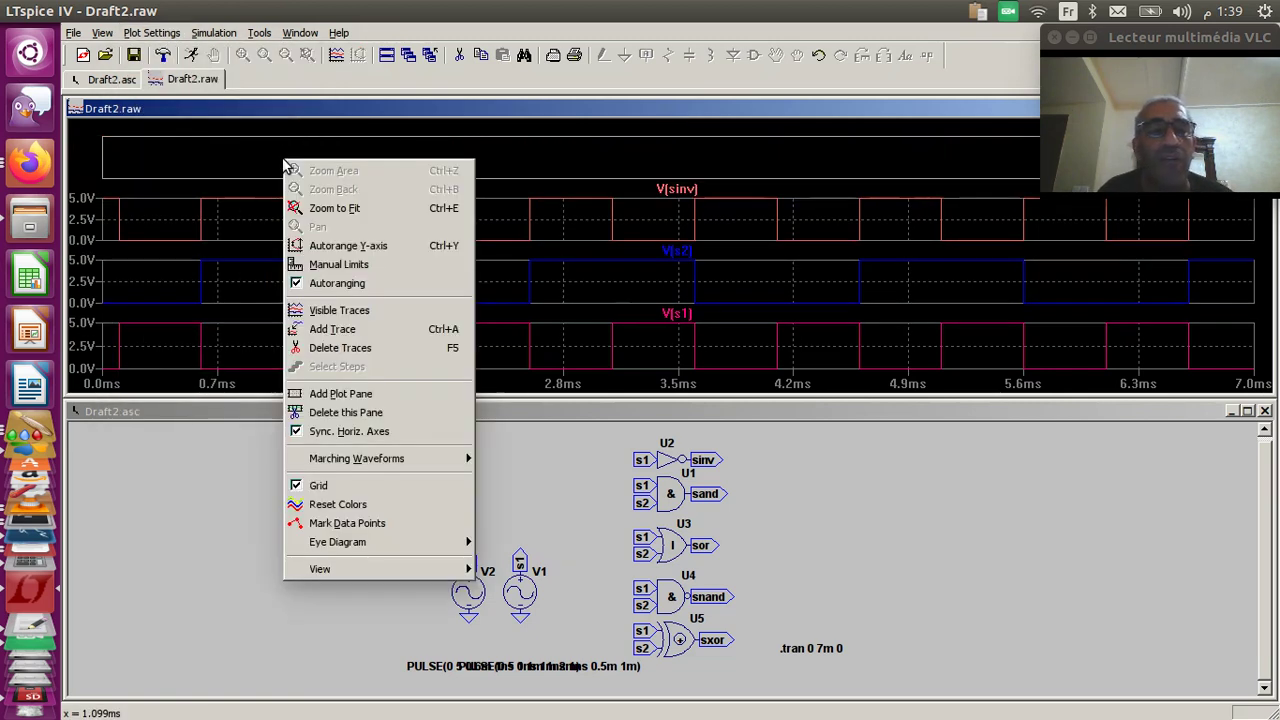
left_click(329, 333)
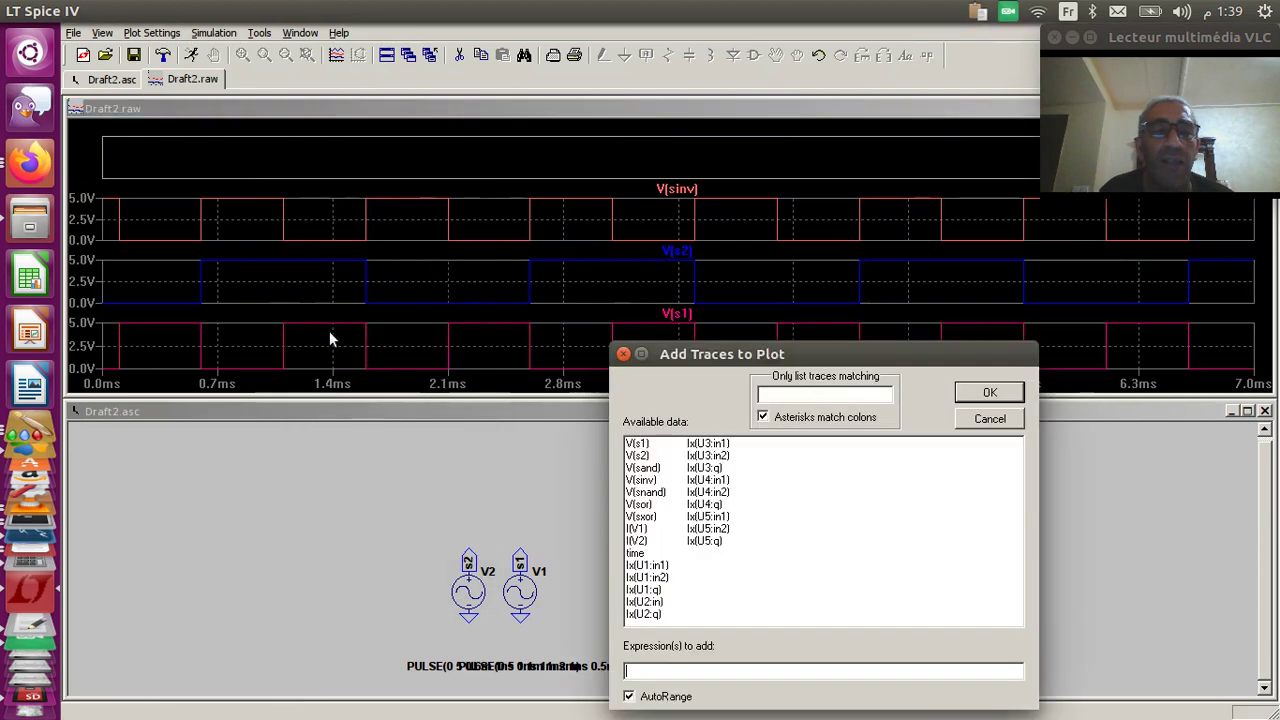
left_click(642, 467)
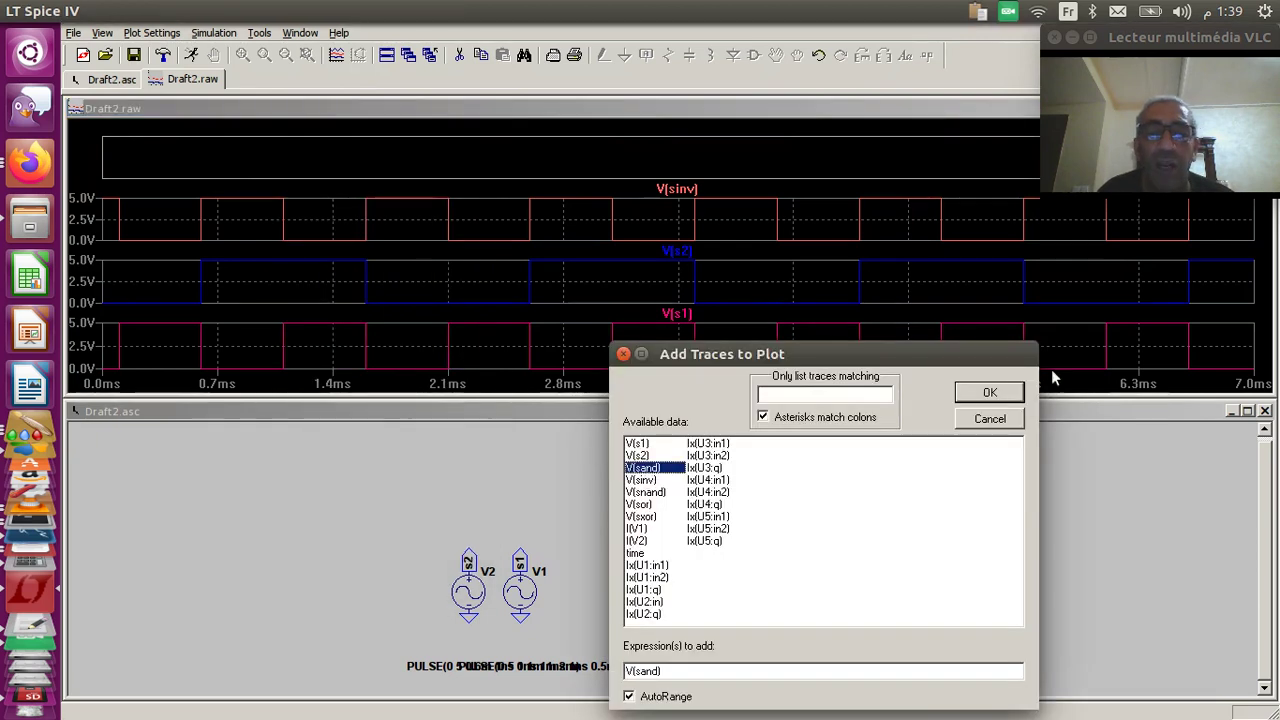
left_click(988, 392)
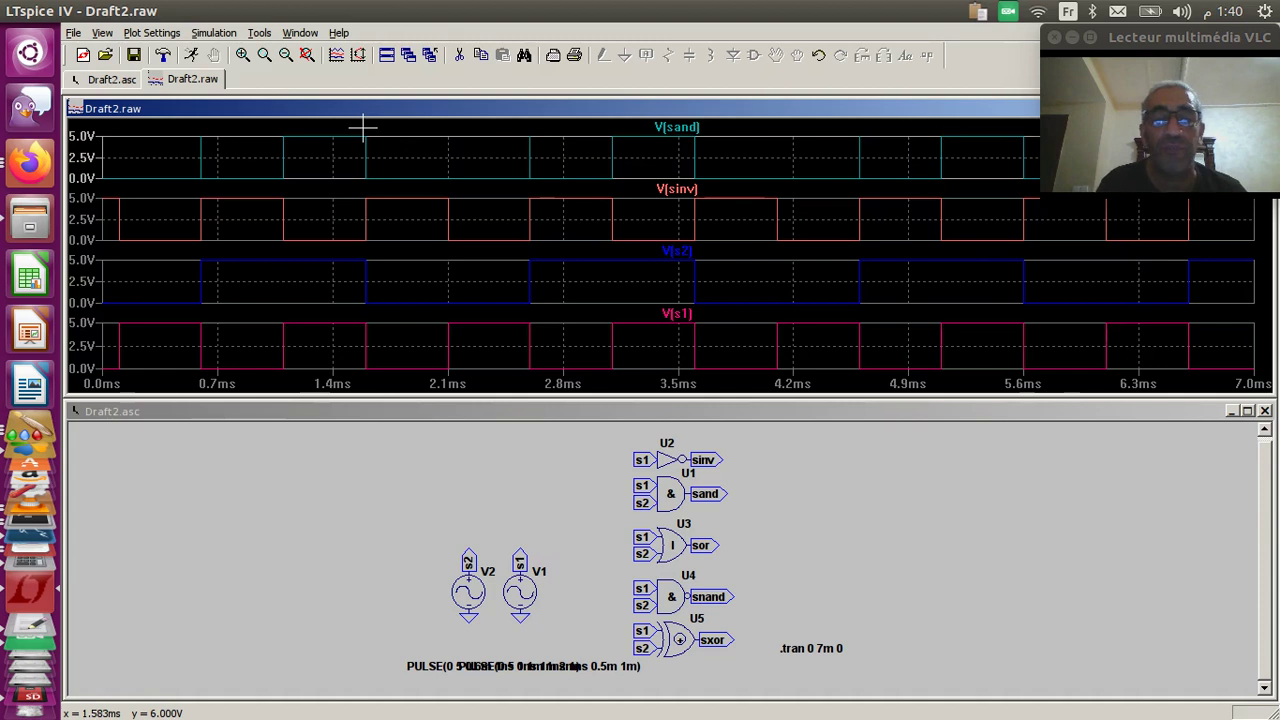
Step: Add a fifth plot pane above V(sand) and plot the OR gate output V(sor) in it
left_click(170, 38)
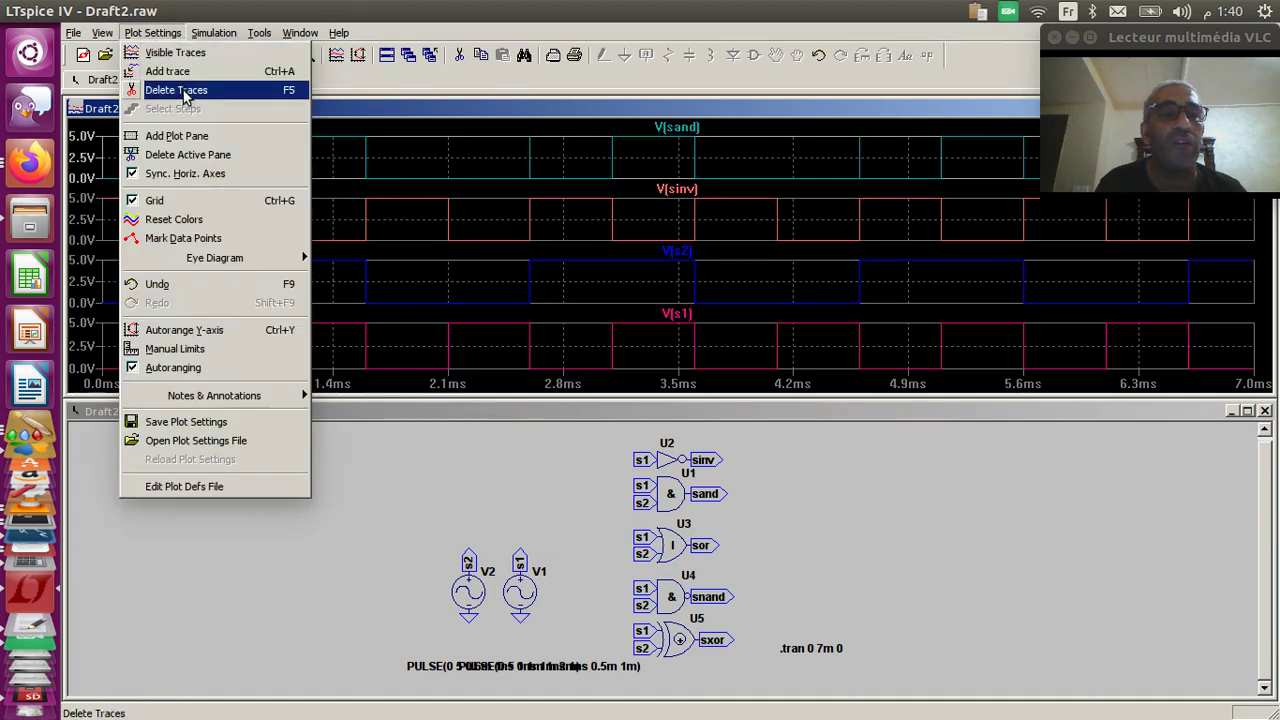
left_click(195, 134)
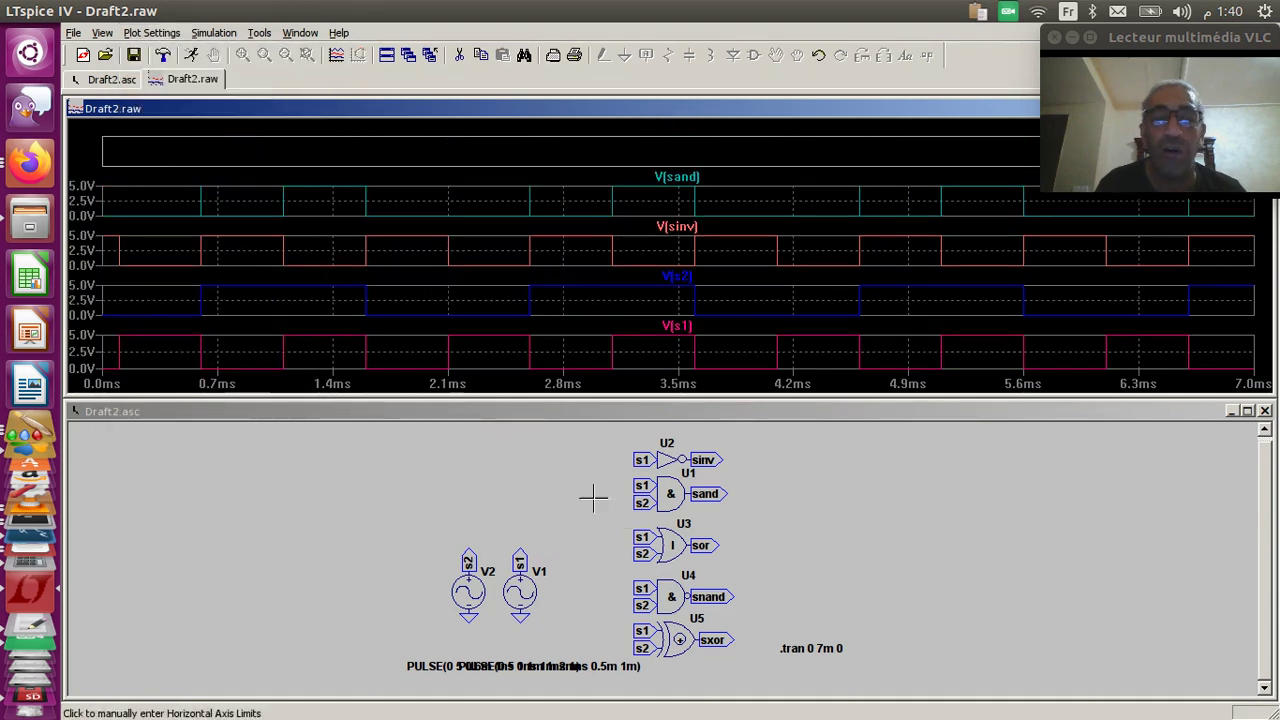
right_click(372, 158)
left_click(415, 327)
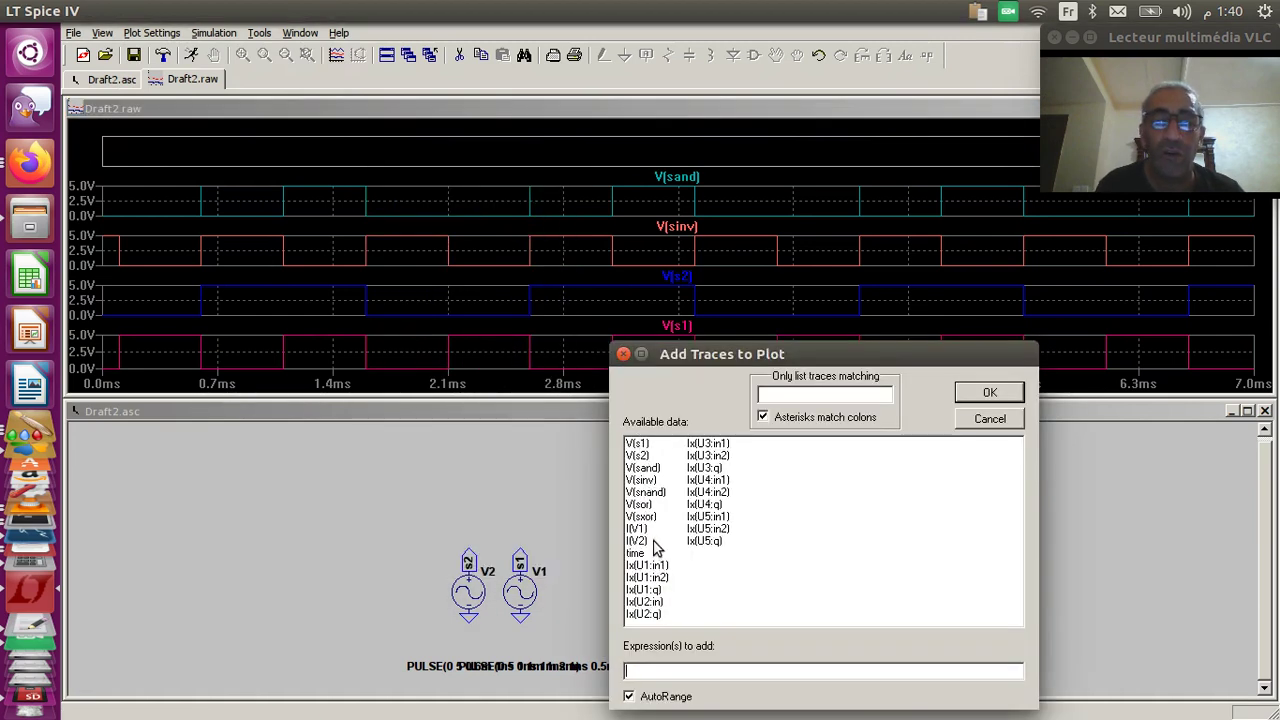
left_click(639, 504)
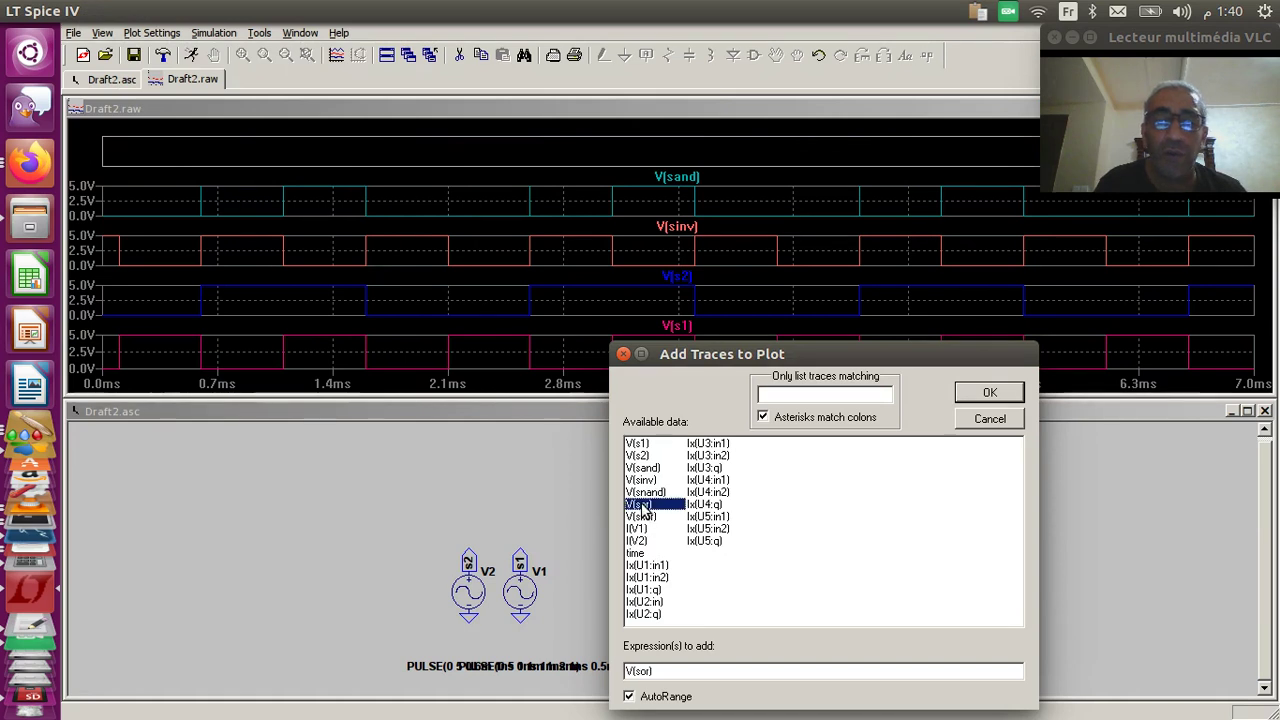
left_click(995, 392)
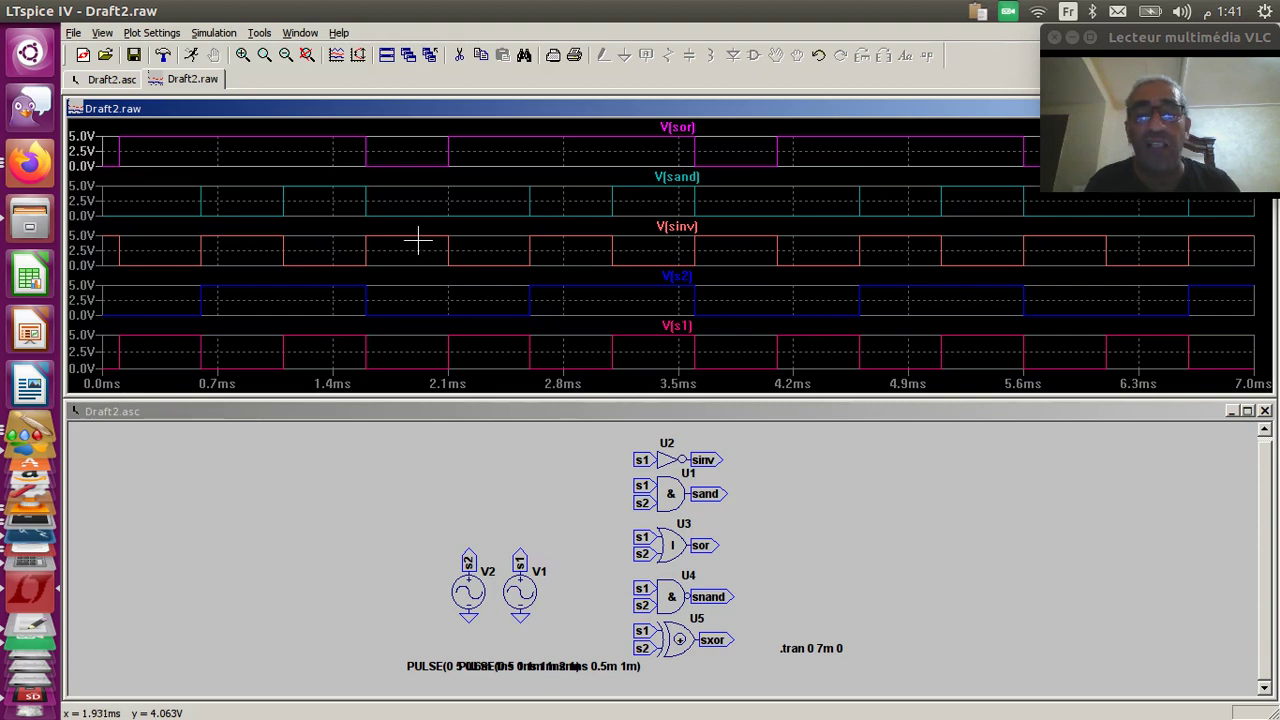
Step: Add a sixth plot pane above V(sor) and plot the XOR gate output V(sxor) in it
left_click(156, 33)
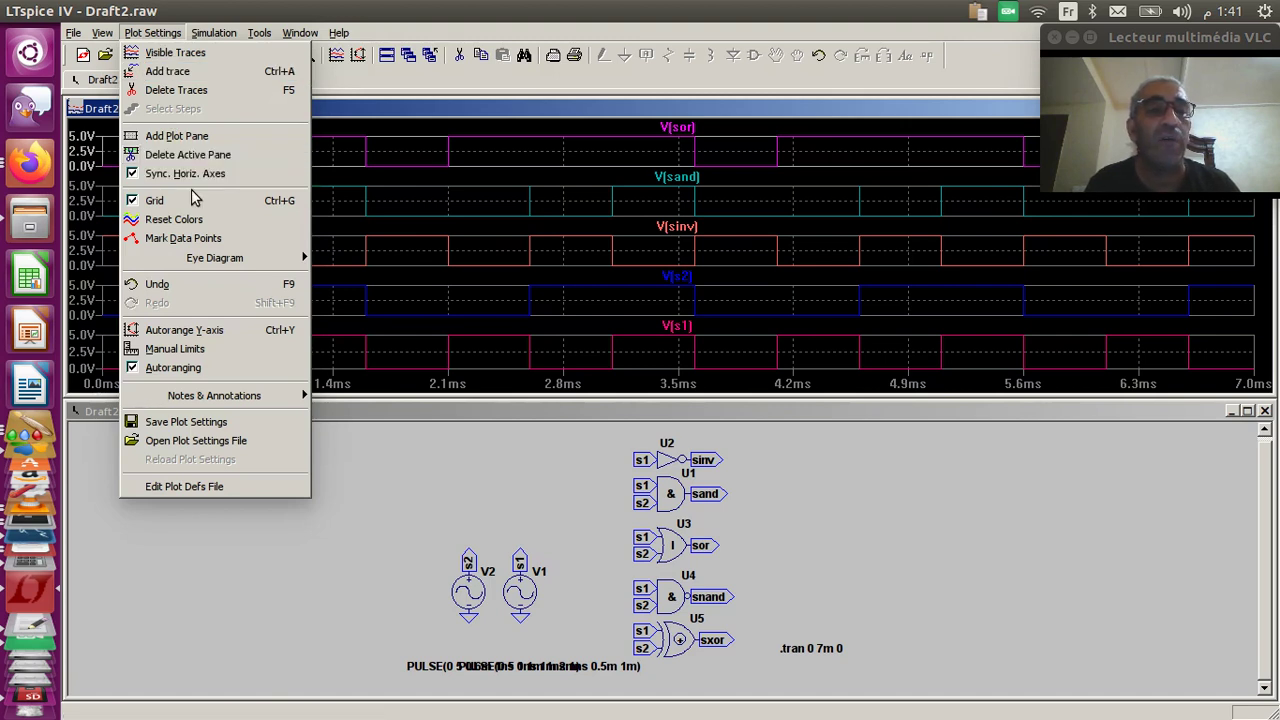
left_click(104, 33)
left_click(137, 33)
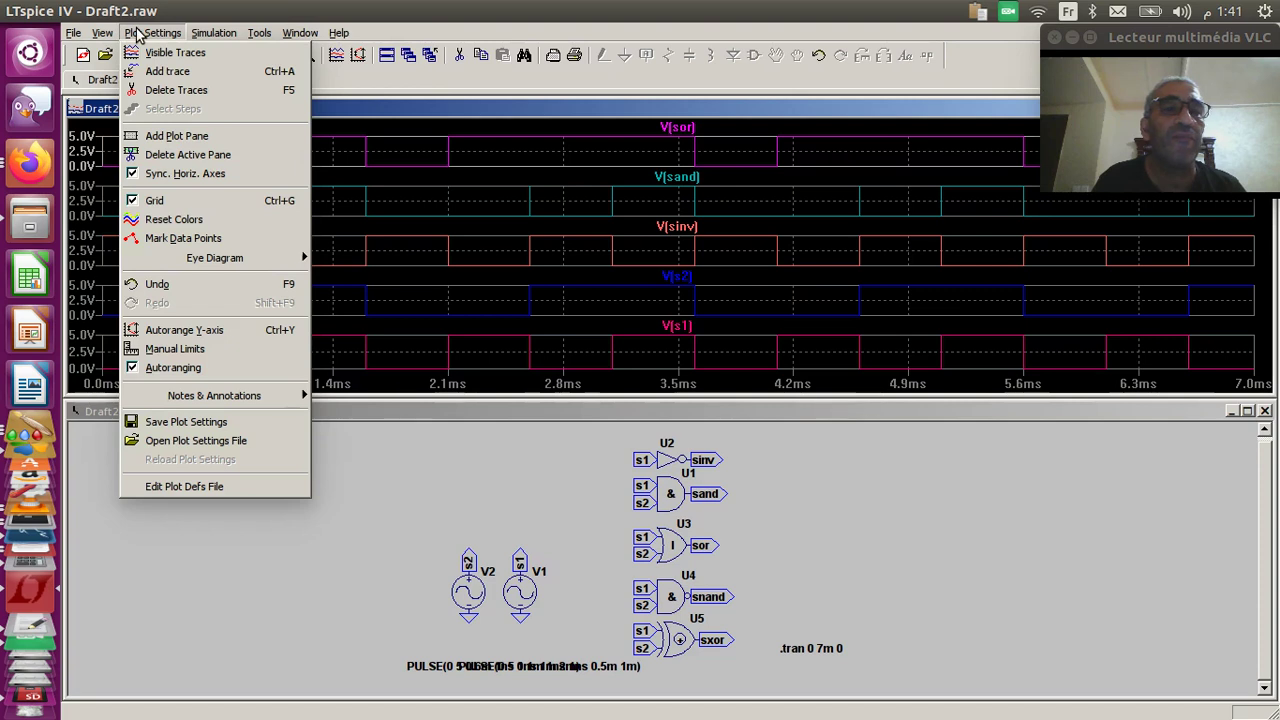
left_click(177, 135)
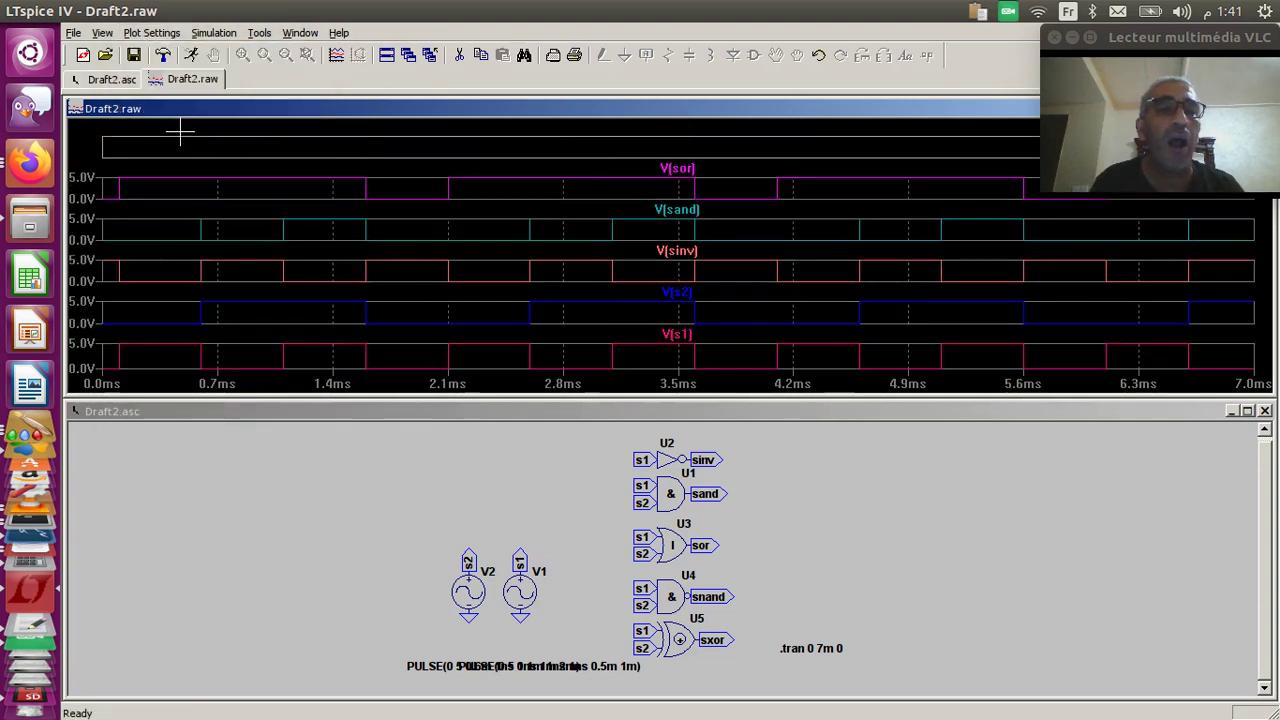
right_click(270, 150)
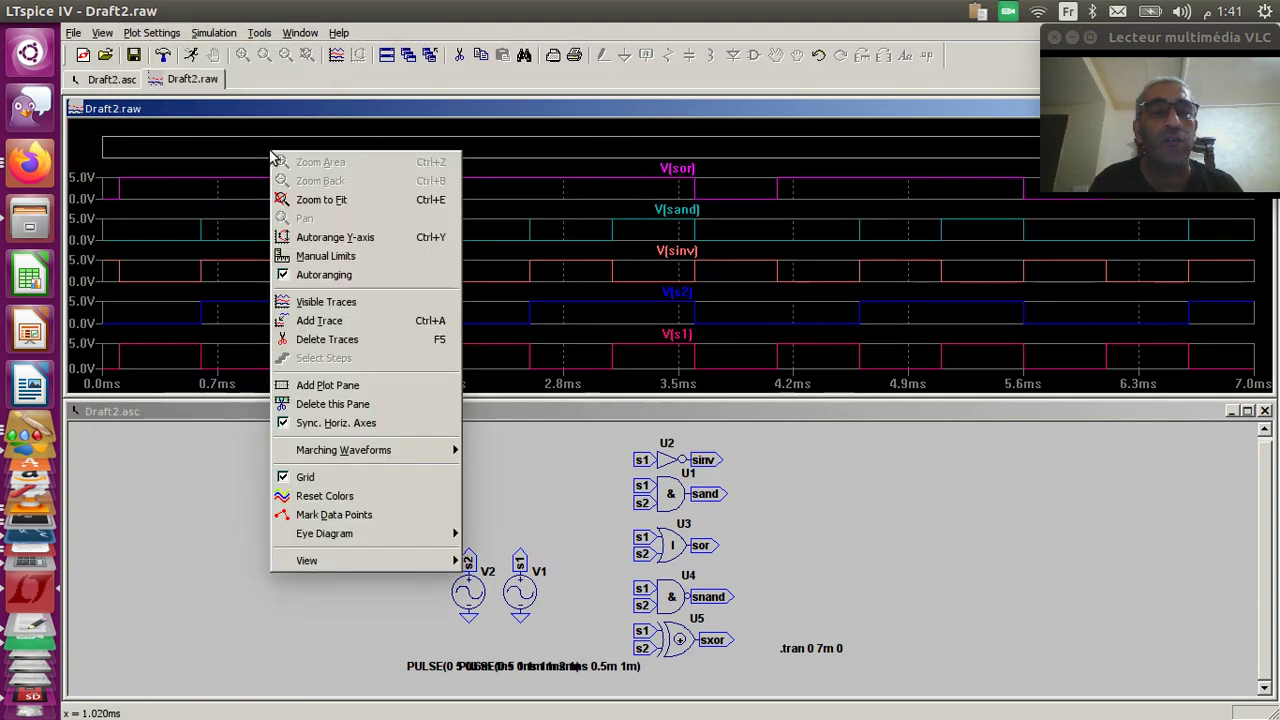
left_click(338, 325)
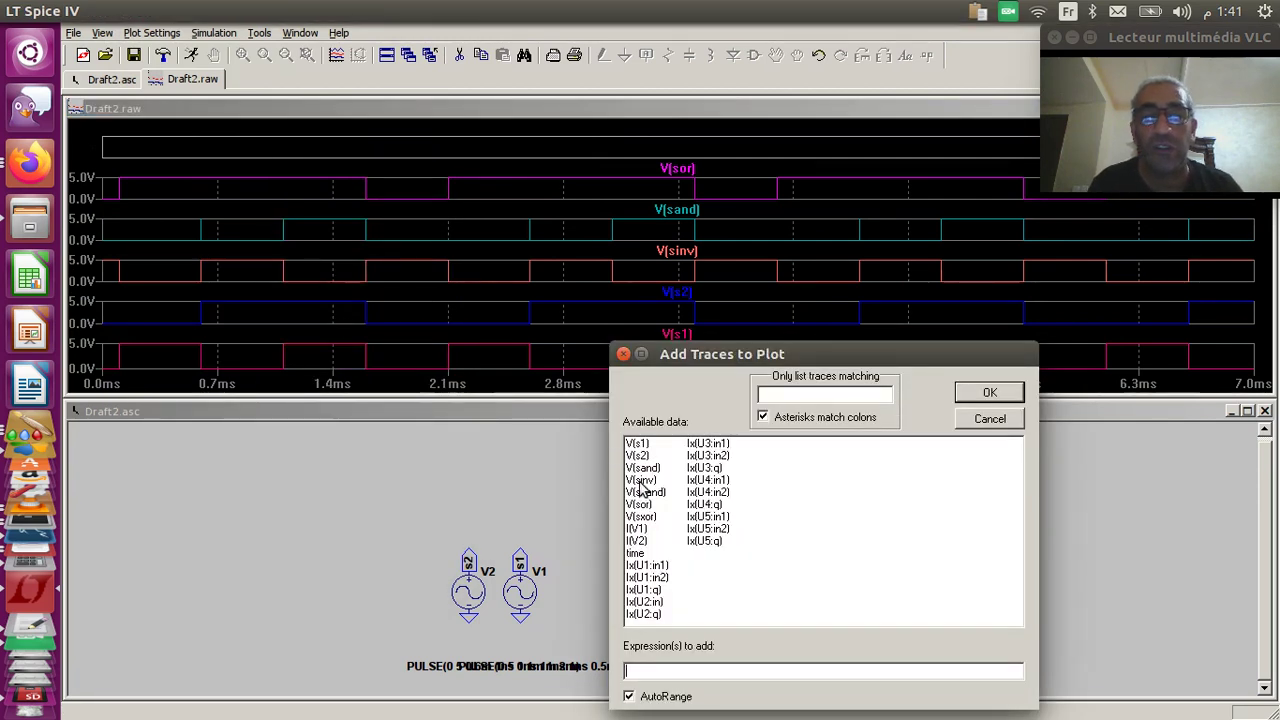
left_click(650, 517)
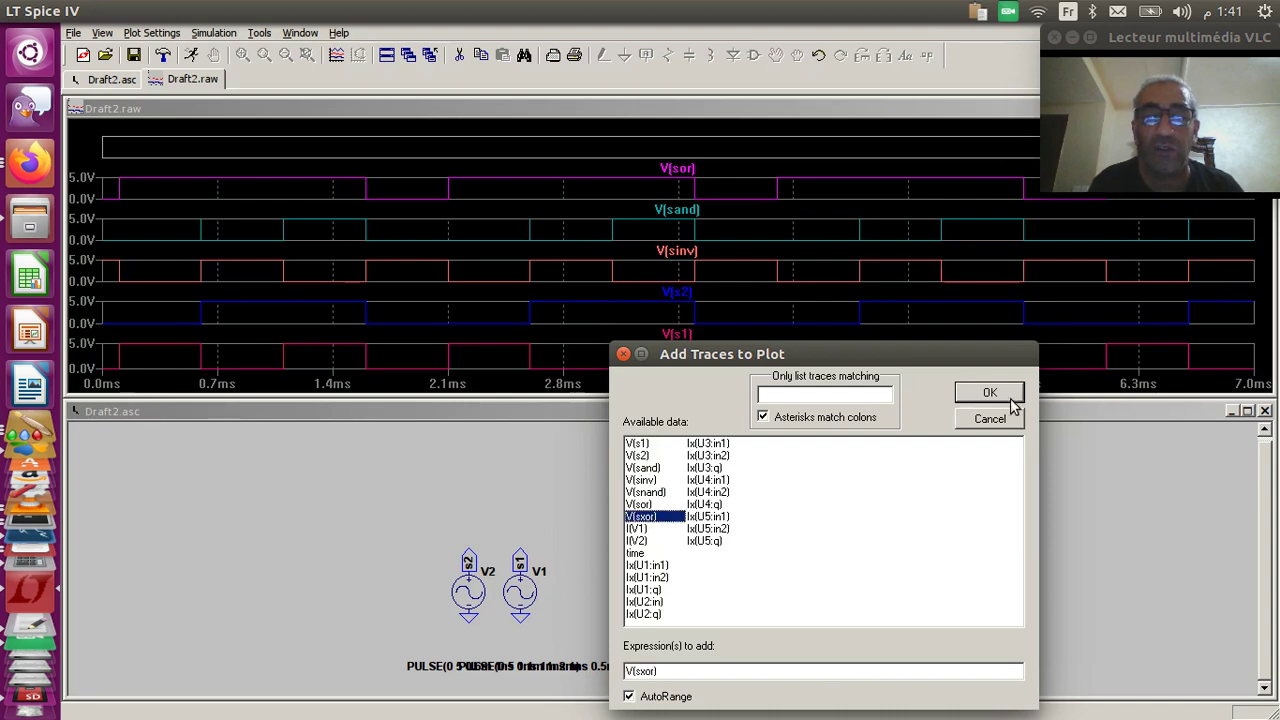
left_click(1003, 395)
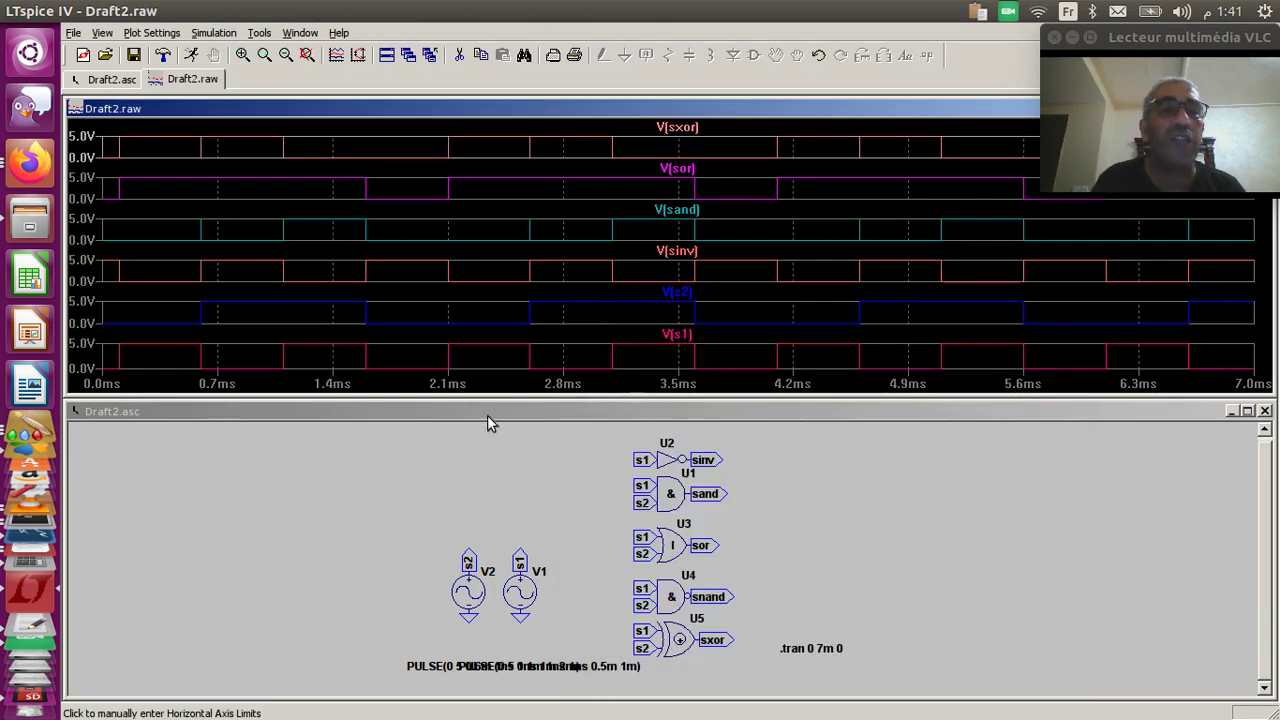